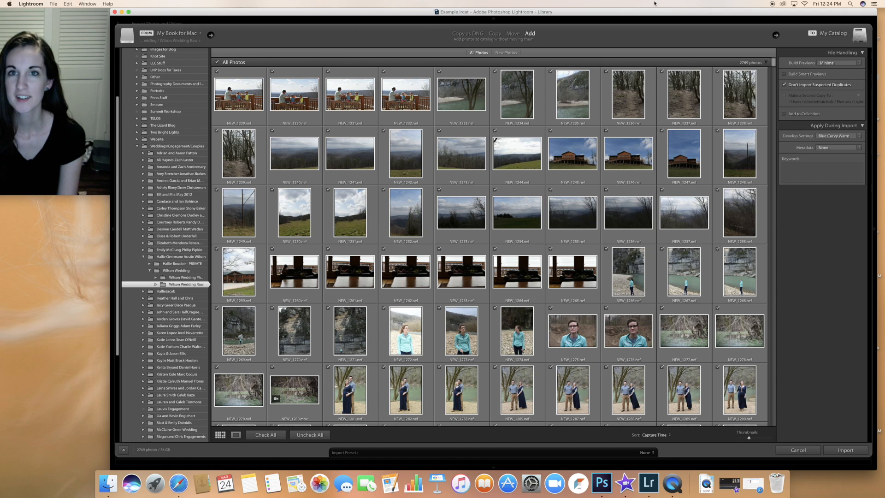
# - Import all photos from the selected wedding raw folder into the catalog without moving the files
pyautogui.moveTo(678, 12); pyautogui.dragTo(679, 12)
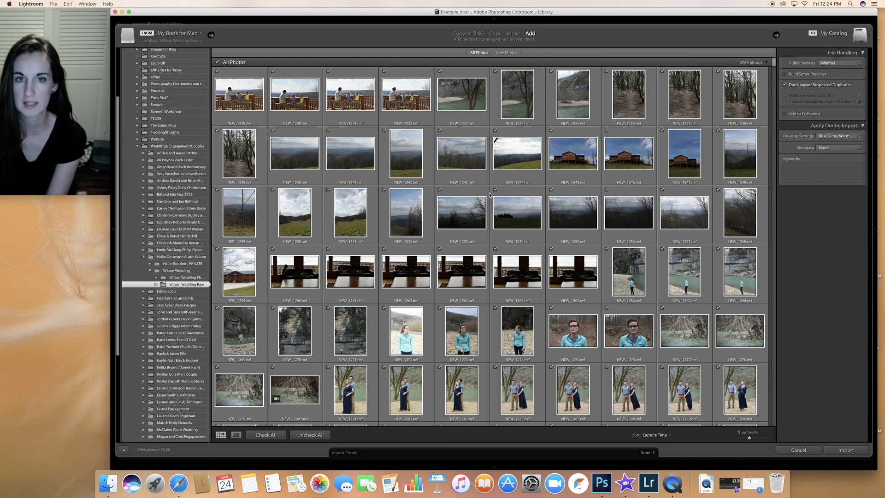
pyautogui.click(846, 450)
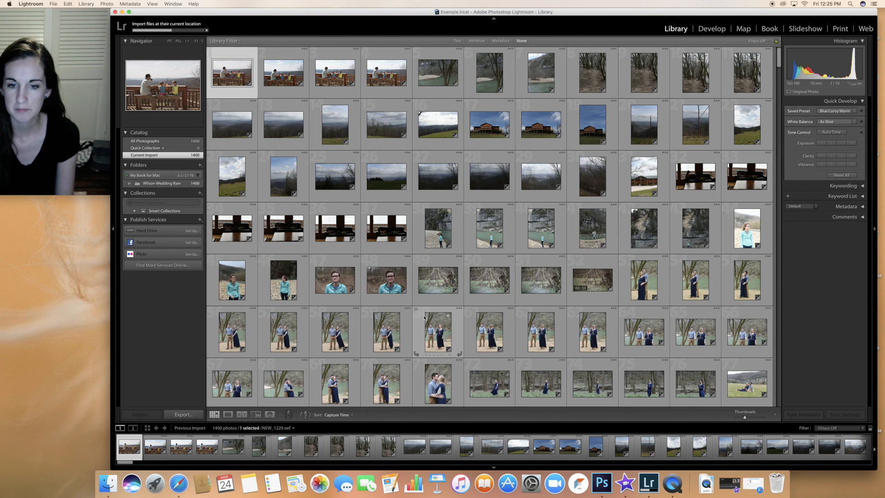
# - Look through the imported wedding photos in the library grid and return to the first row
pyautogui.scroll(-3, 424, 317)
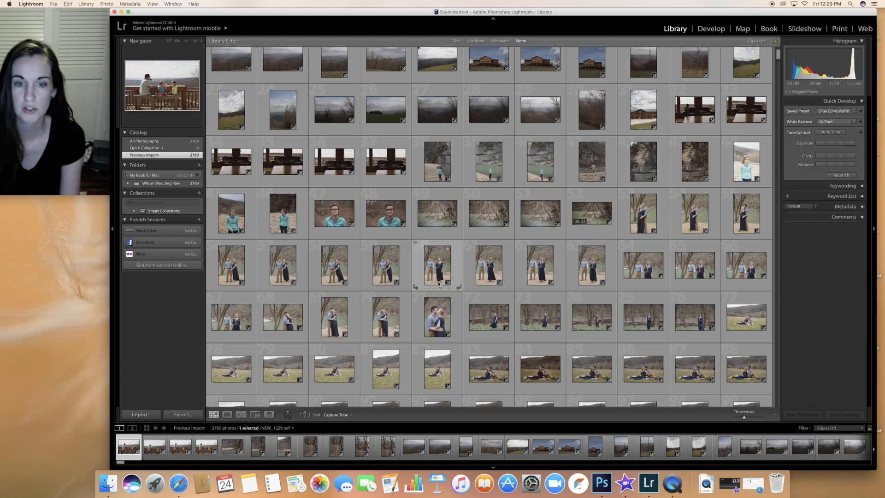
pyautogui.moveTo(503, 14); pyautogui.dragTo(501, 14)
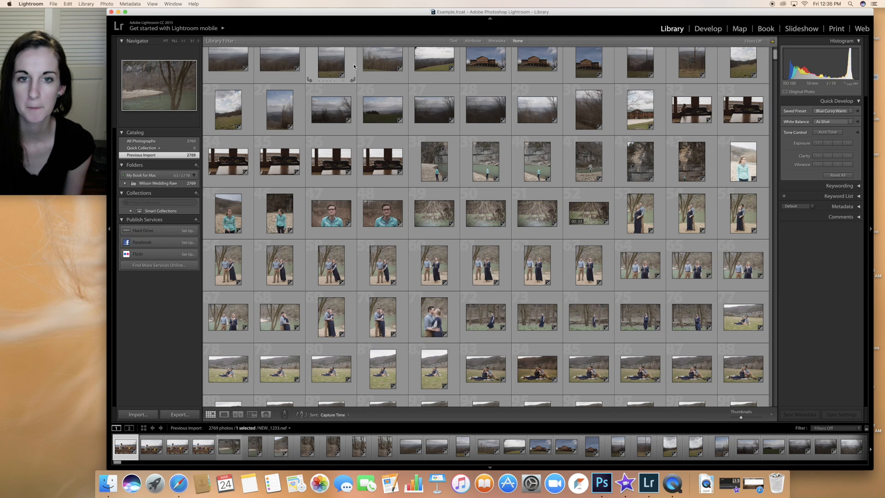
pyautogui.scroll(2, 445, 93)
pyautogui.scroll(1, 445, 94)
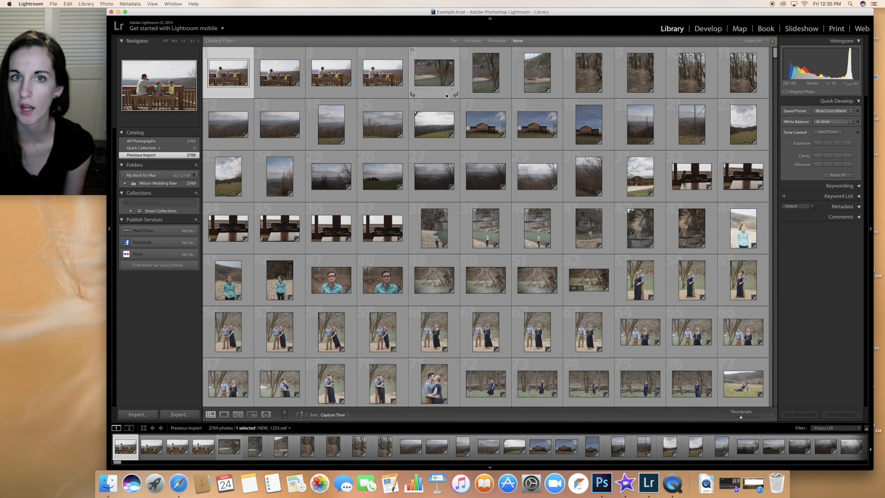
pyautogui.scroll(-10, 446, 95)
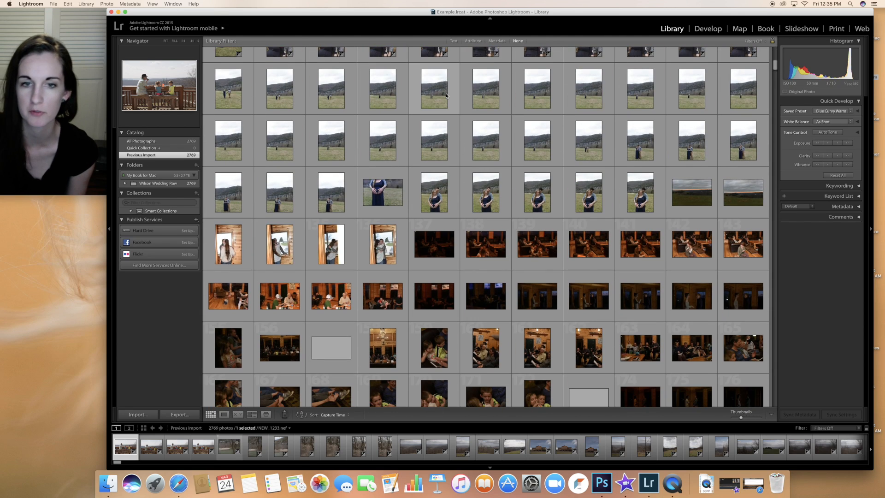
pyautogui.scroll(10, 445, 96)
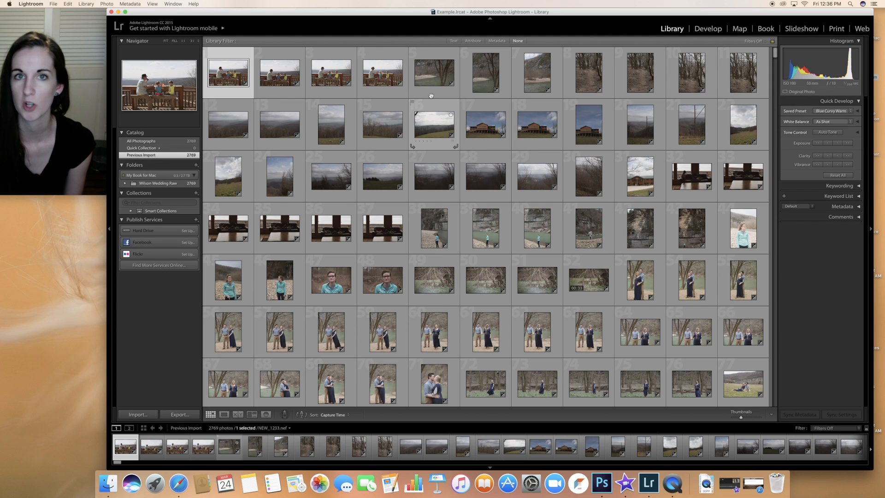
pyautogui.click(374, 13)
pyautogui.moveTo(373, 13); pyautogui.dragTo(375, 12)
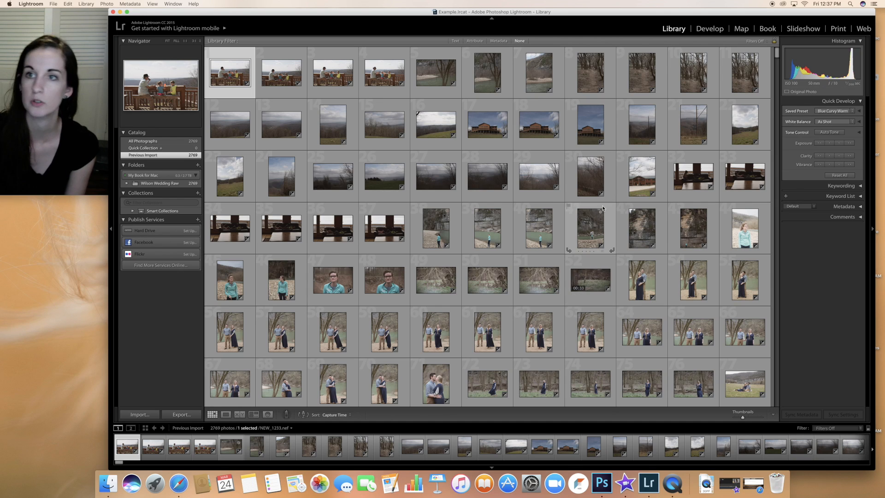
# - Create a smart collection named Stills with the rule that the rating is exactly one star
pyautogui.click(133, 211)
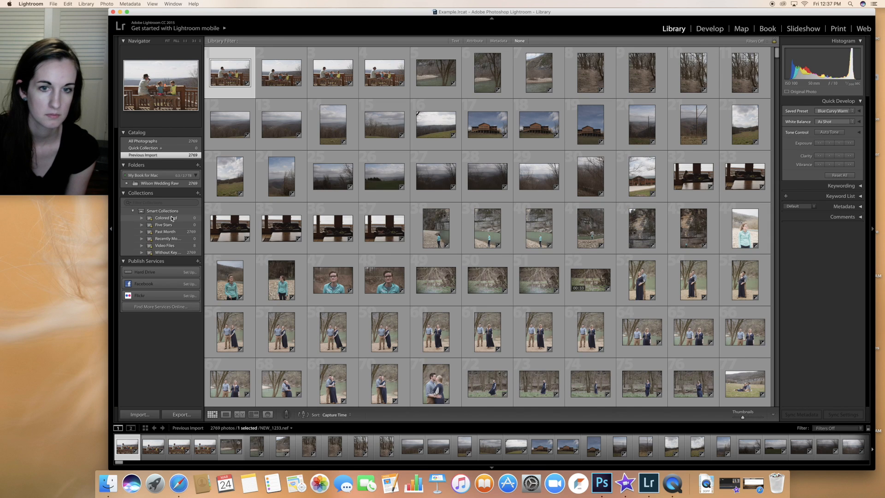
pyautogui.click(133, 211)
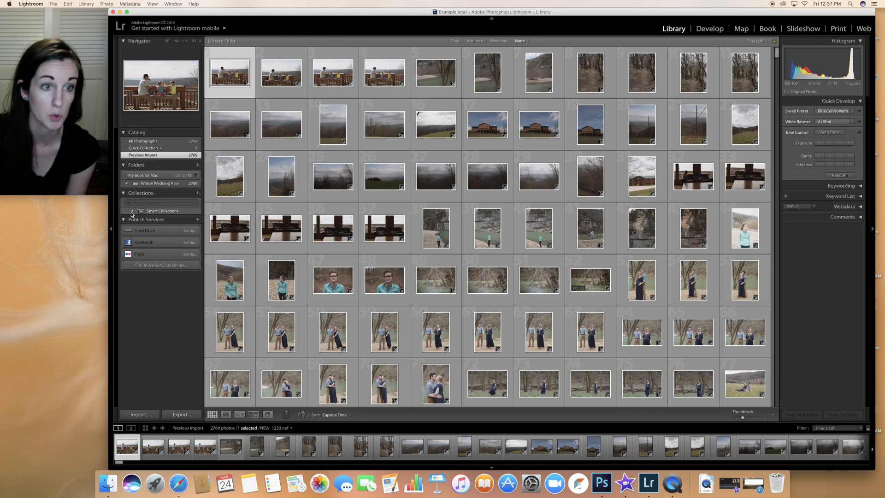
pyautogui.click(199, 194)
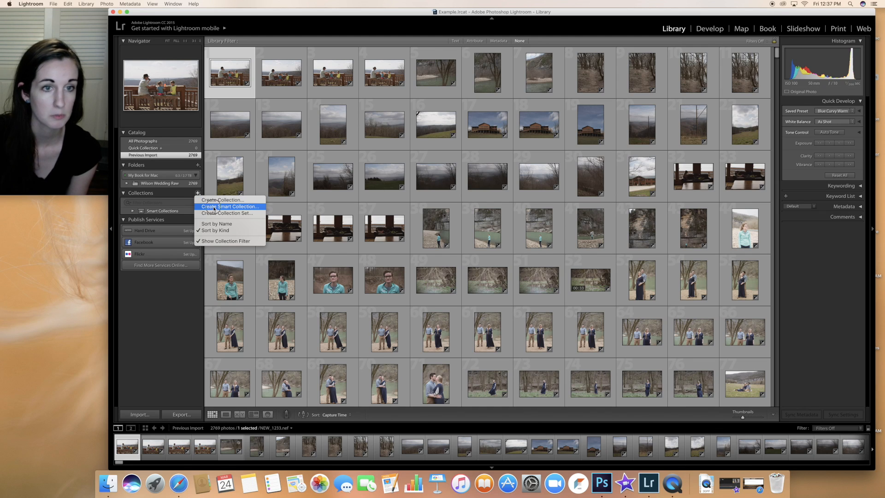
pyautogui.click(214, 206)
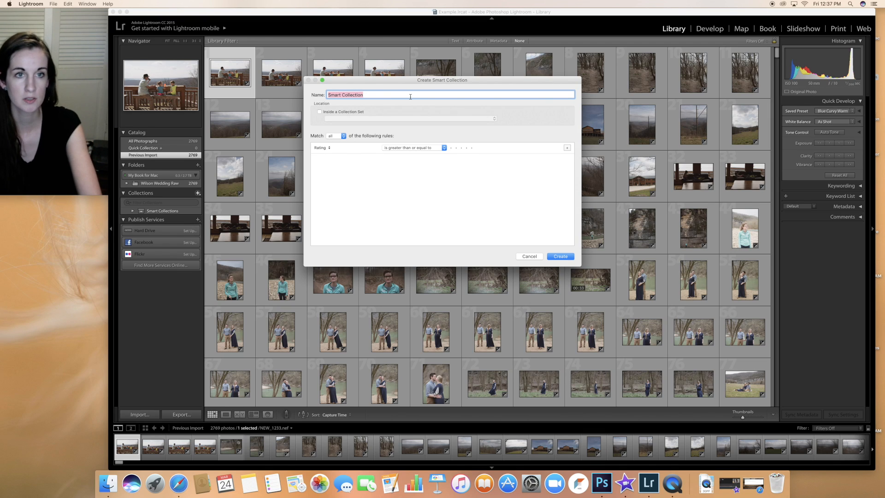
pyautogui.write('Stil')
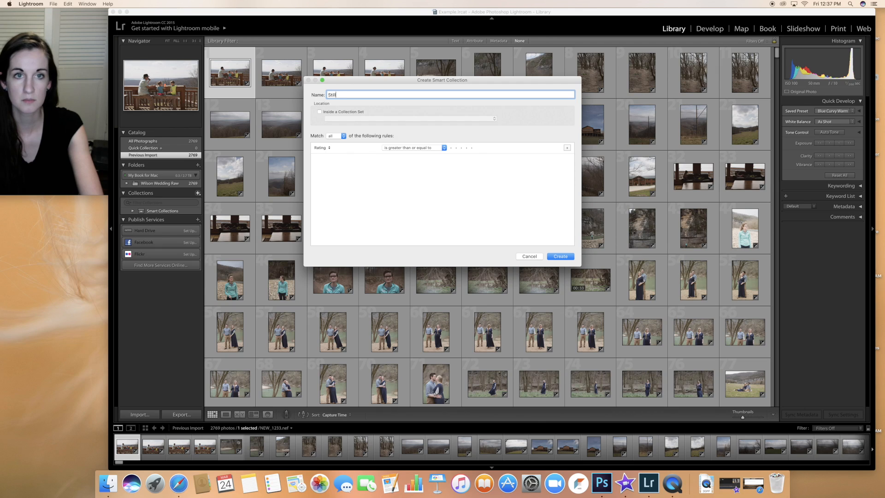
pyautogui.write('ls')
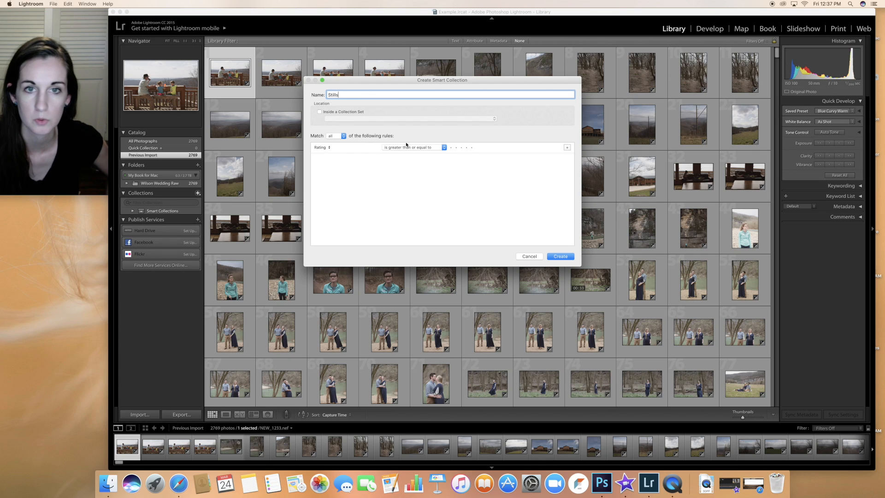
pyautogui.click(451, 148)
pyautogui.click(415, 148)
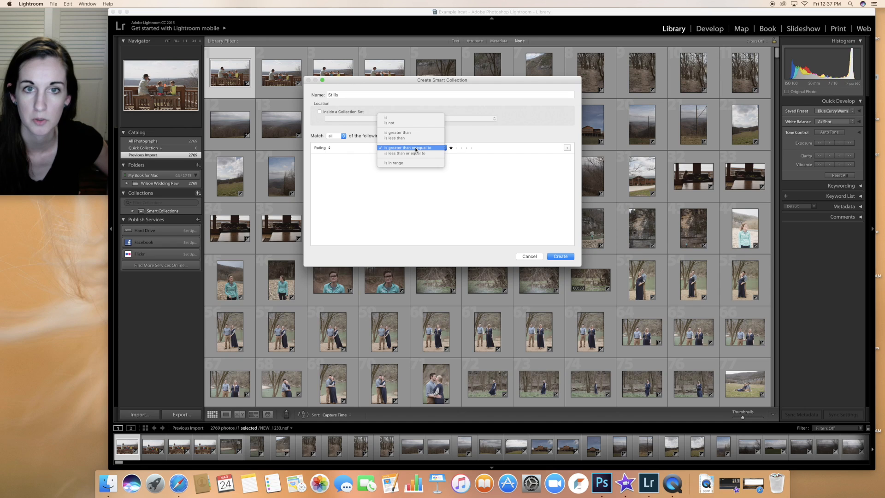
pyautogui.click(389, 118)
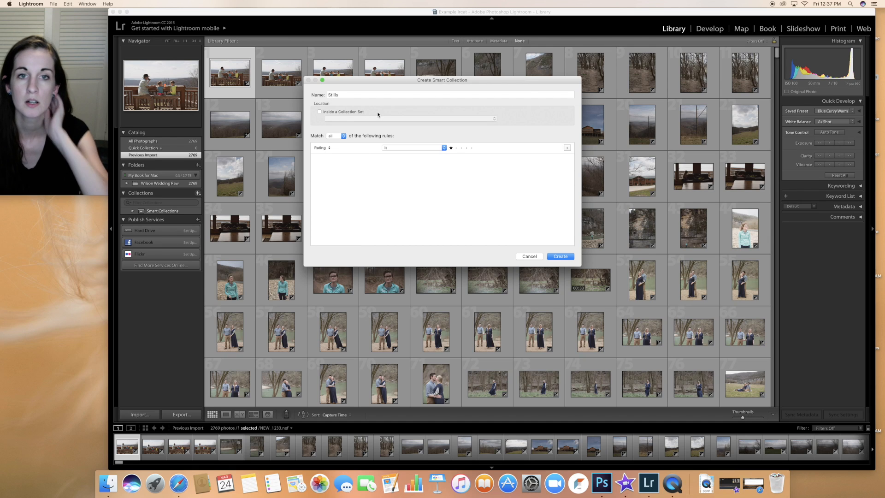
pyautogui.click(561, 257)
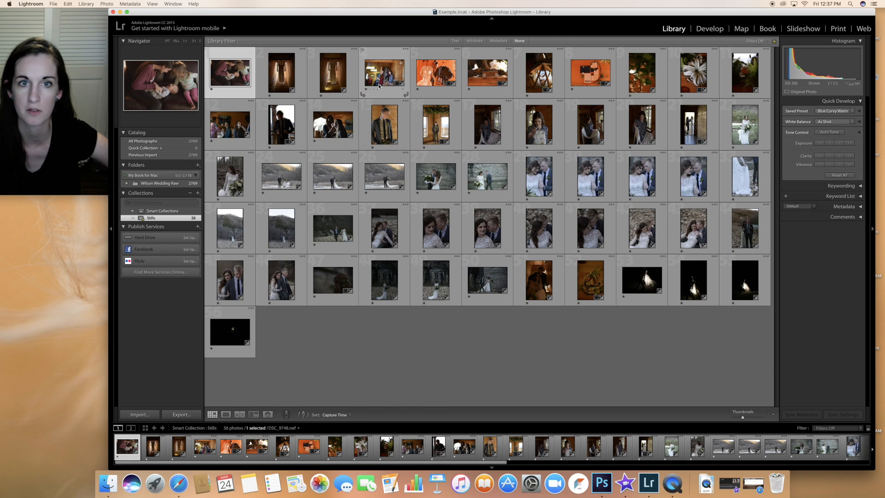
# - Create a smart collection named Prep for photos whose rating is two stars
pyautogui.moveTo(26, 160)
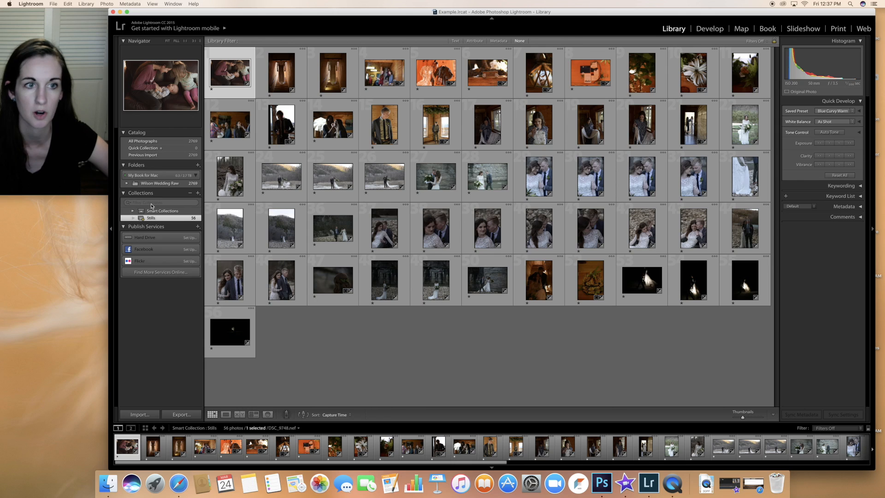
pyautogui.click(197, 193)
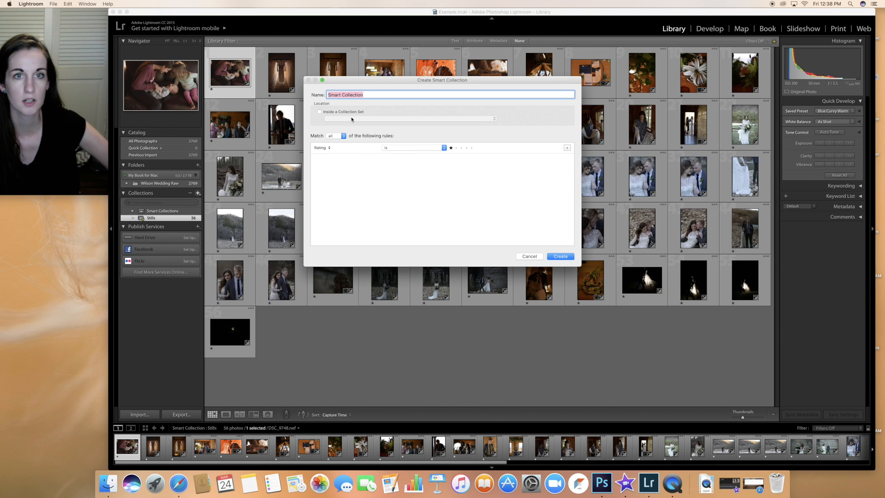
pyautogui.write('Prep')
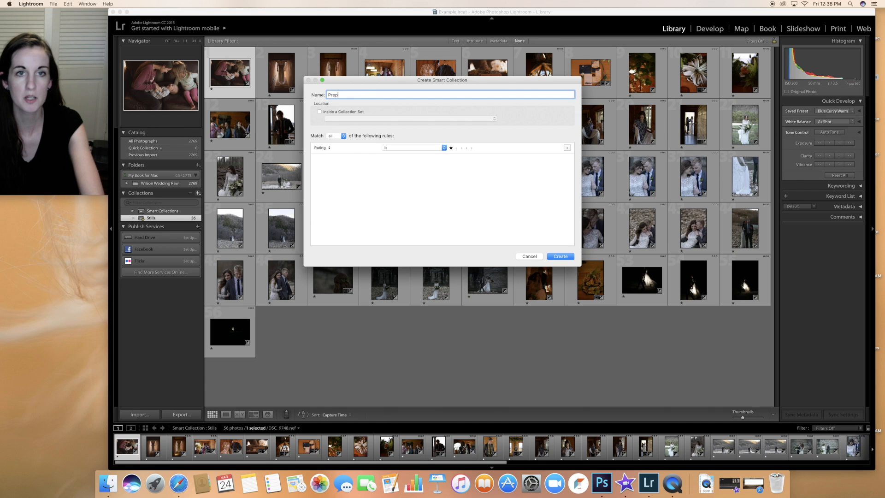
pyautogui.click(455, 148)
pyautogui.click(570, 256)
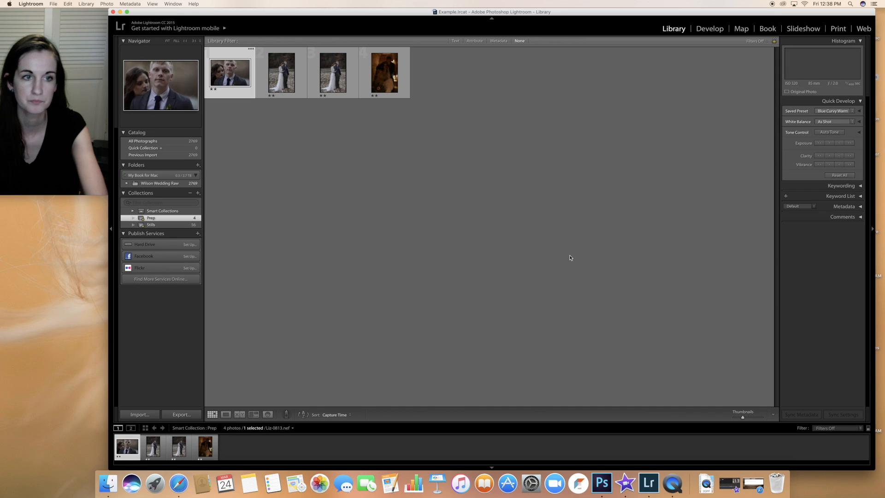
# - Create a smart collection named Ceremony for photos whose rating is three stars
pyautogui.click(198, 193)
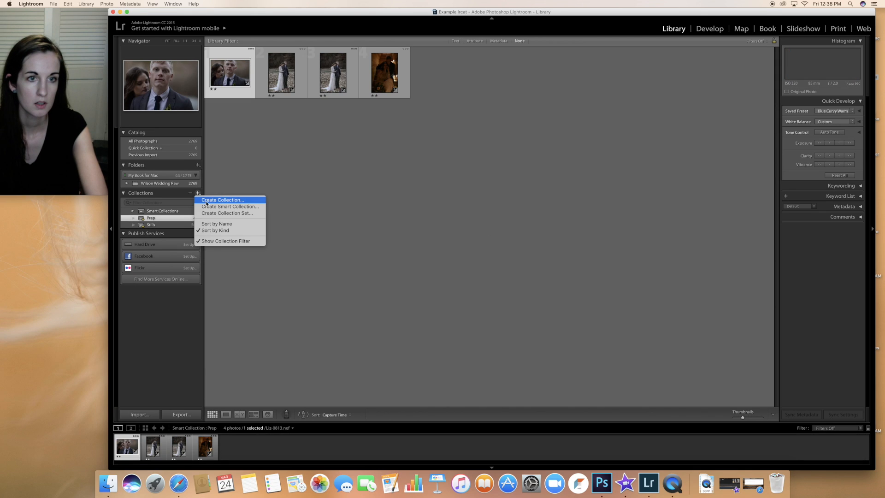
pyautogui.click(206, 208)
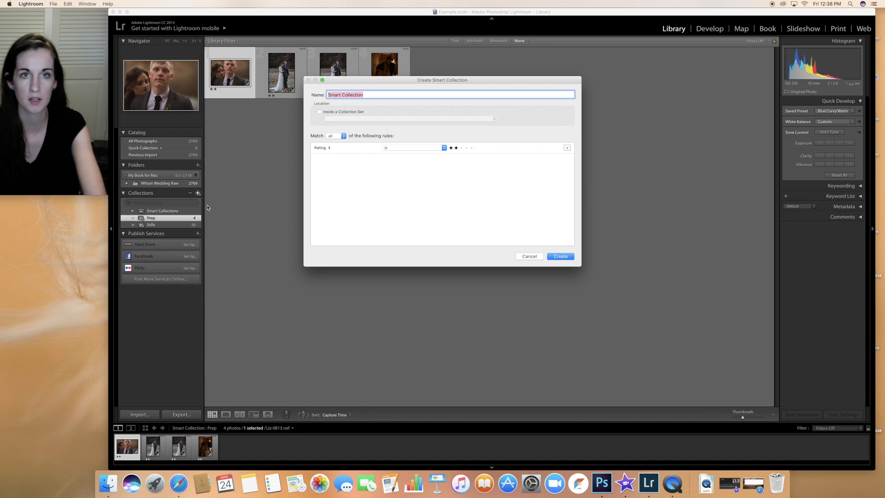
pyautogui.write('Ceremony')
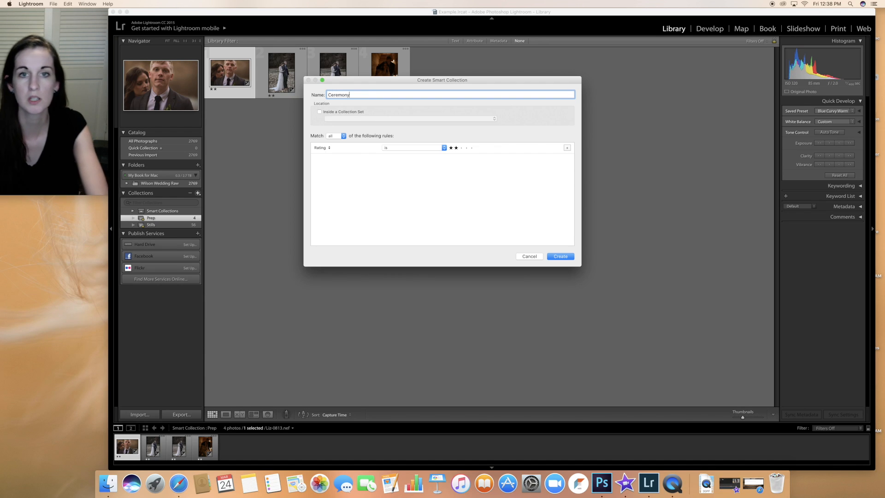
pyautogui.click(461, 147)
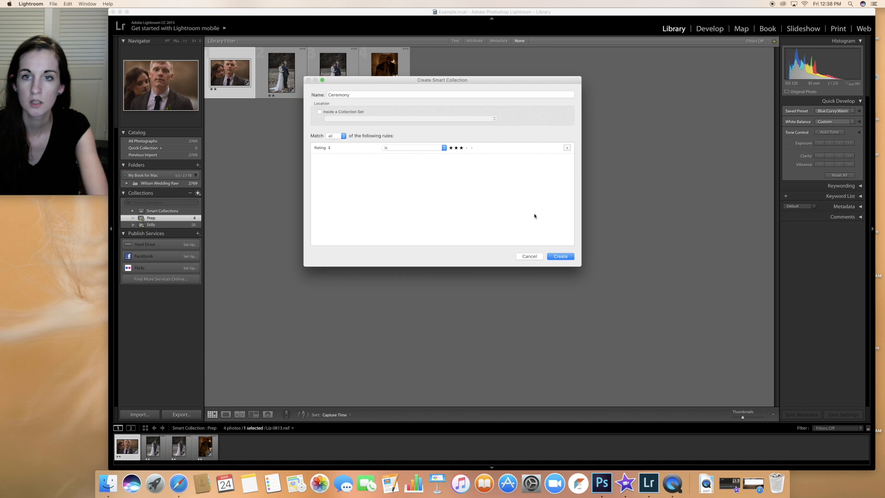
pyautogui.click(569, 260)
# - Create a smart collection named Group Photos for photos whose rating is four stars
pyautogui.click(198, 193)
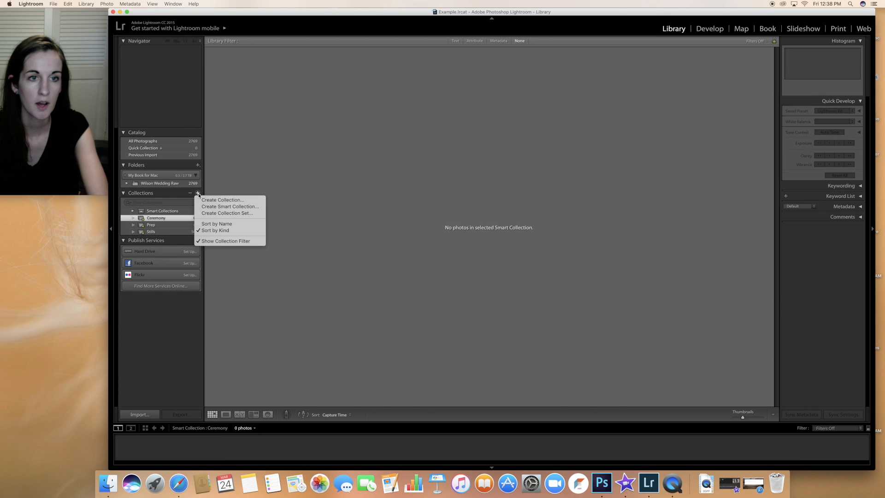
pyautogui.click(216, 206)
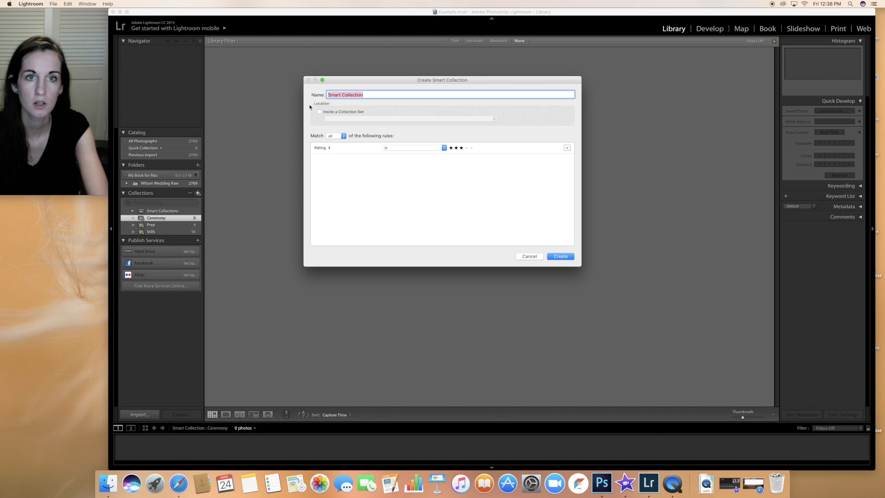
pyautogui.write('Rec')
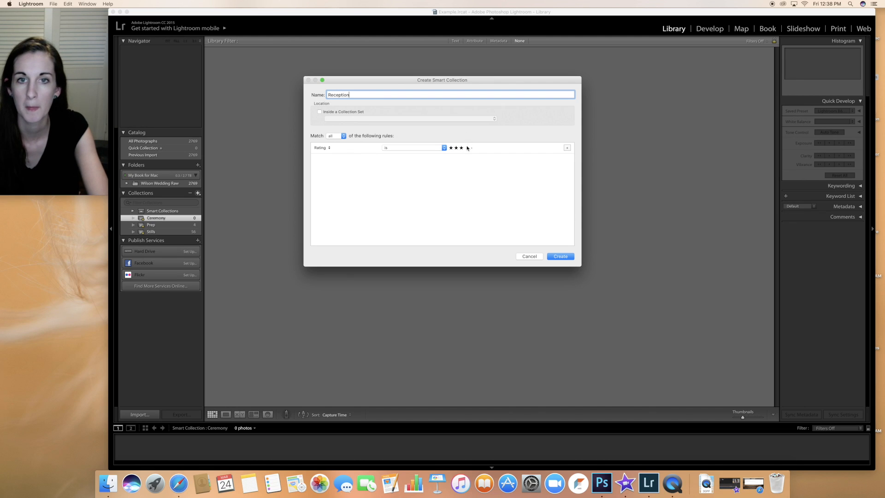
pyautogui.write('eption')
pyautogui.moveTo(347, 94); pyautogui.dragTo(301, 95)
pyautogui.write('Group Photos')
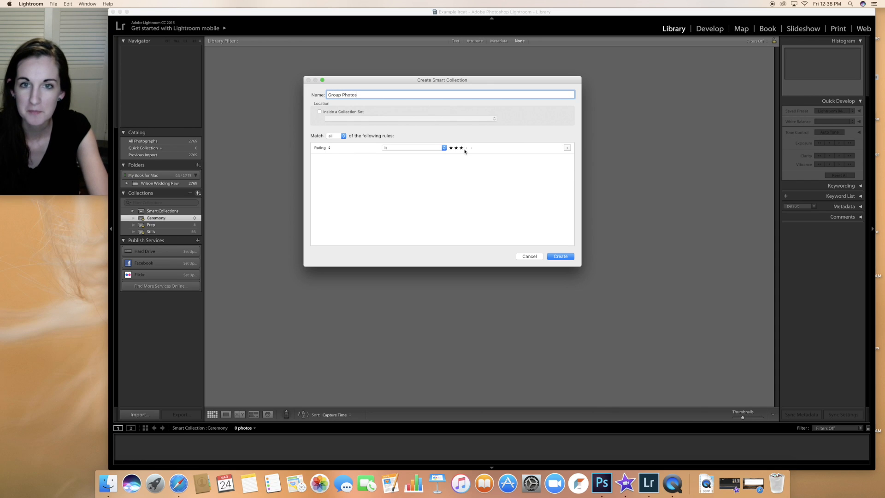
pyautogui.click(466, 149)
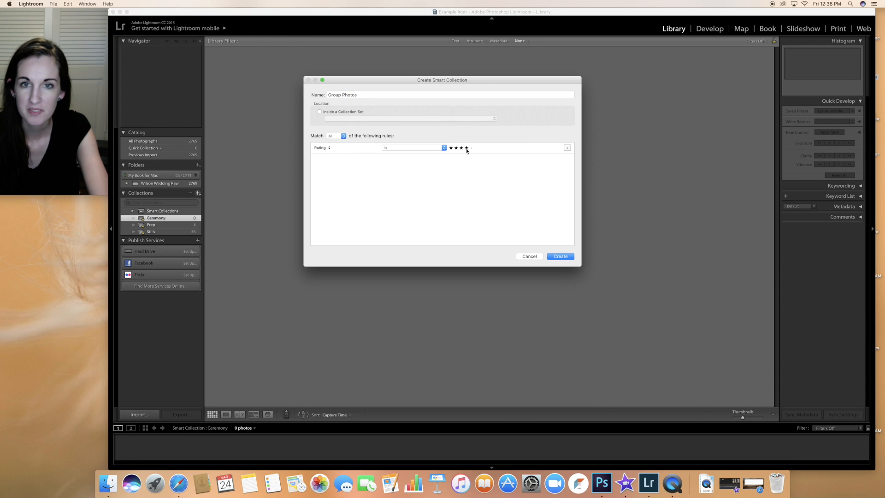
pyautogui.click(560, 256)
# - Create a smart collection named Reception for photos whose rating is five stars
pyautogui.click(198, 193)
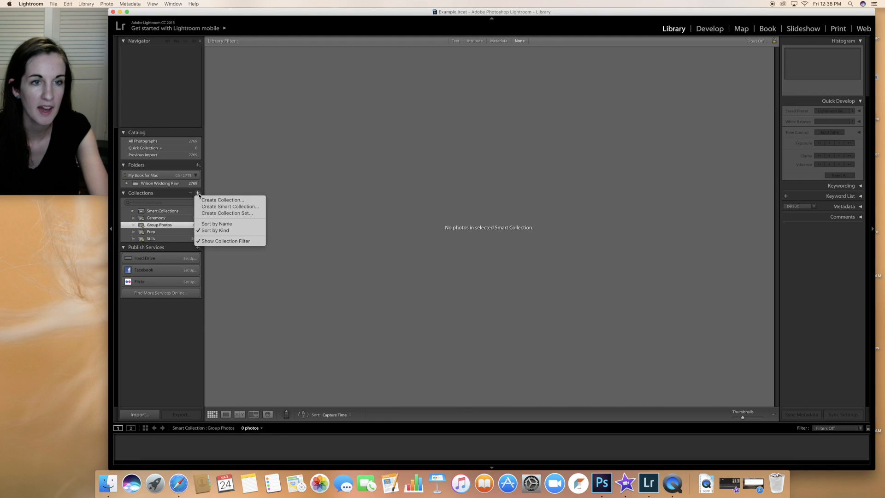
pyautogui.click(208, 206)
pyautogui.write('Reception')
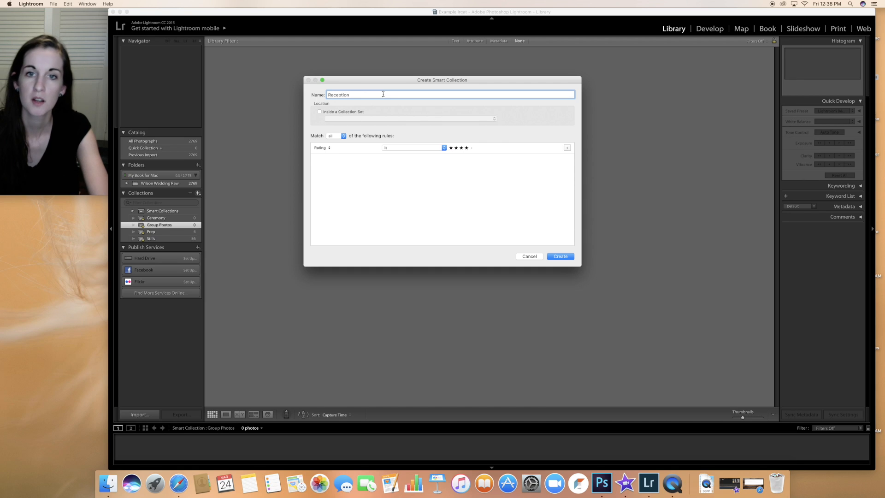
pyautogui.click(472, 148)
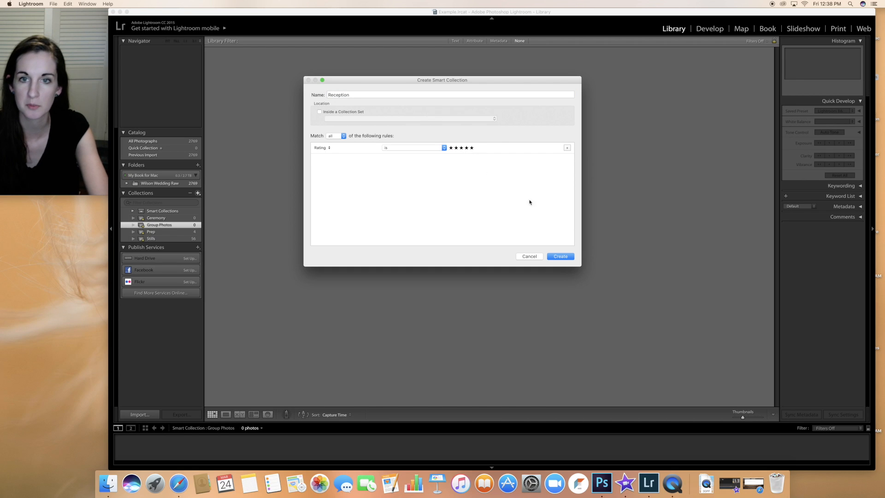
pyautogui.click(560, 257)
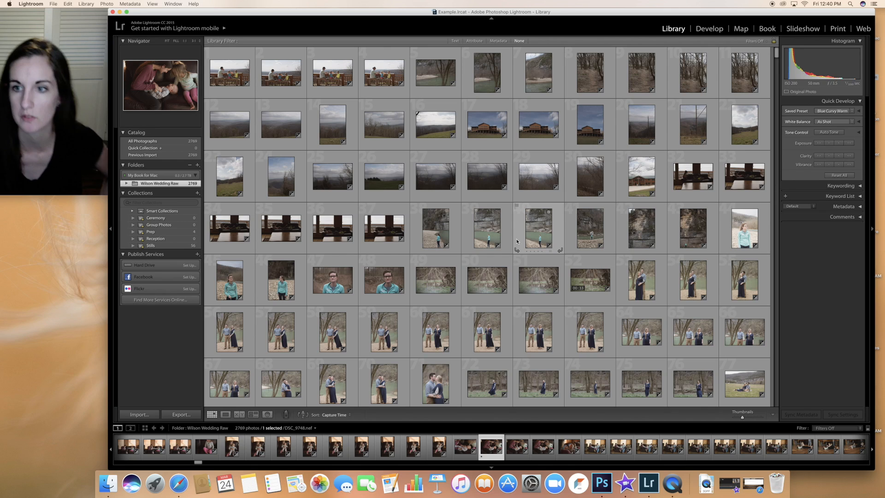
# - Rate the first run of photos, from the deck shots through the two open-field landscapes at number 132, one star
pyautogui.click(233, 75)
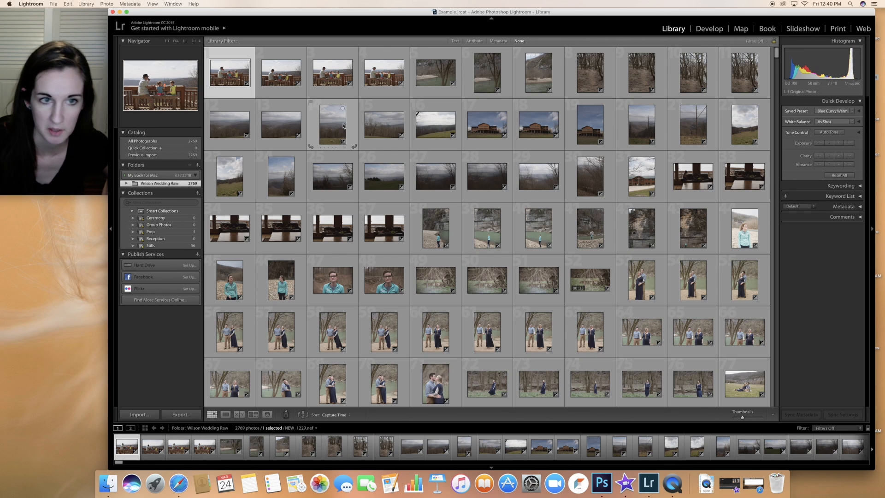
pyautogui.scroll(-8, 343, 125)
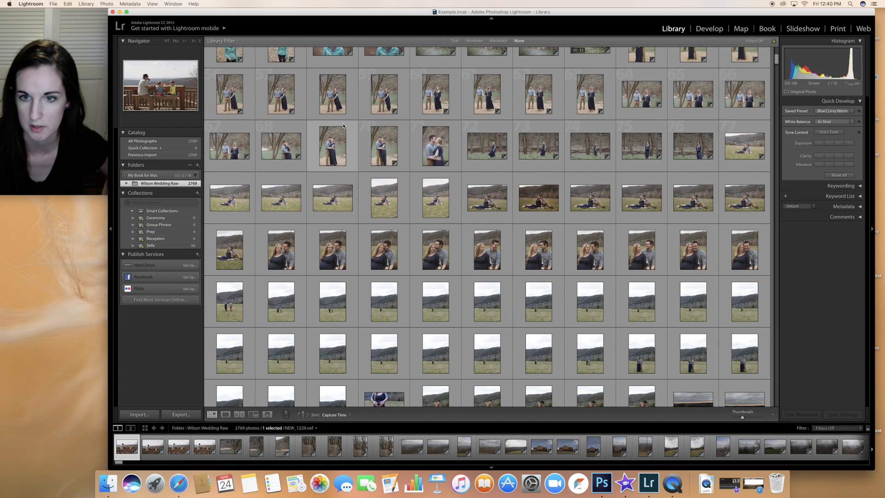
pyautogui.scroll(-6, 344, 125)
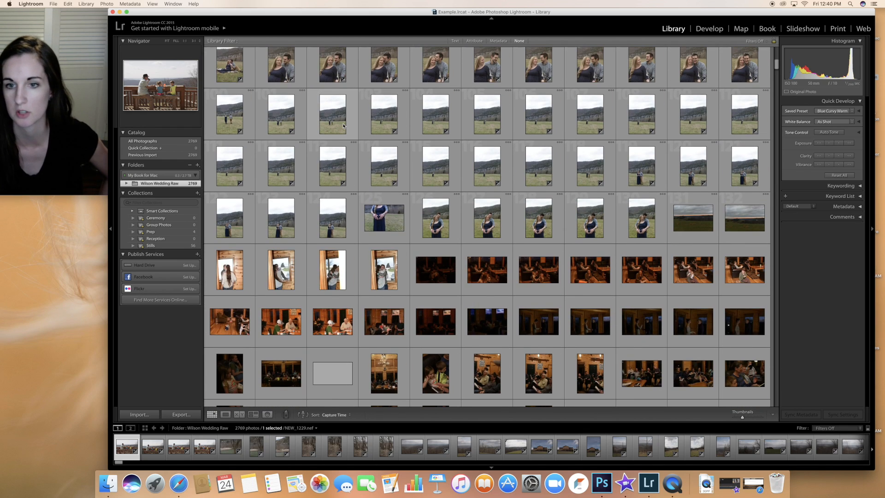
pyautogui.scroll(-1, 343, 125)
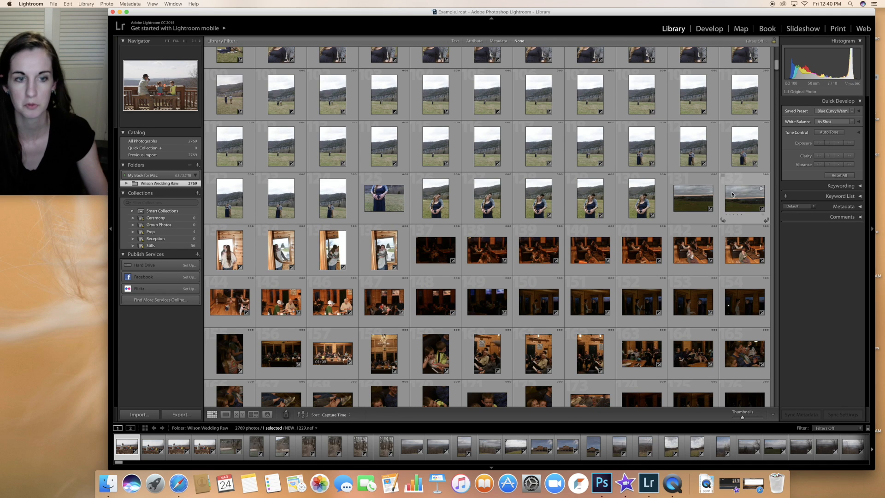
pyautogui.scroll(1, 732, 194)
pyautogui.keyDown('shift'); pyautogui.click(738, 205); pyautogui.keyUp('shift')
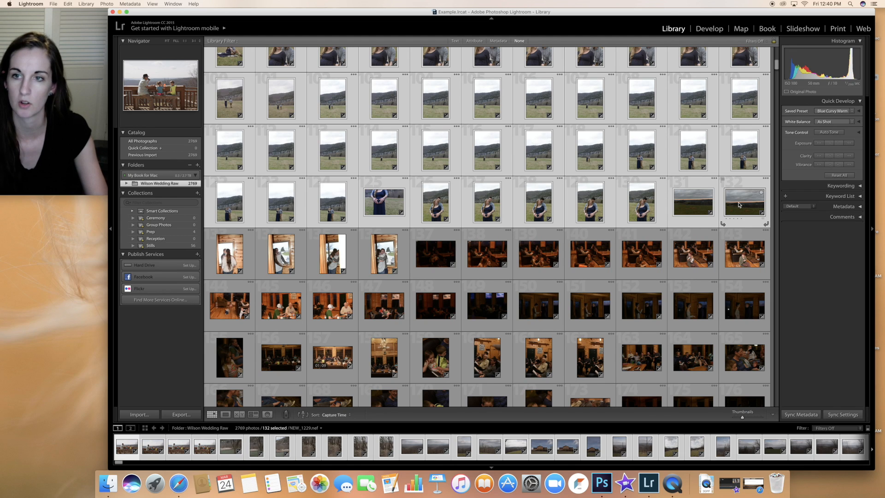
pyautogui.press('1')
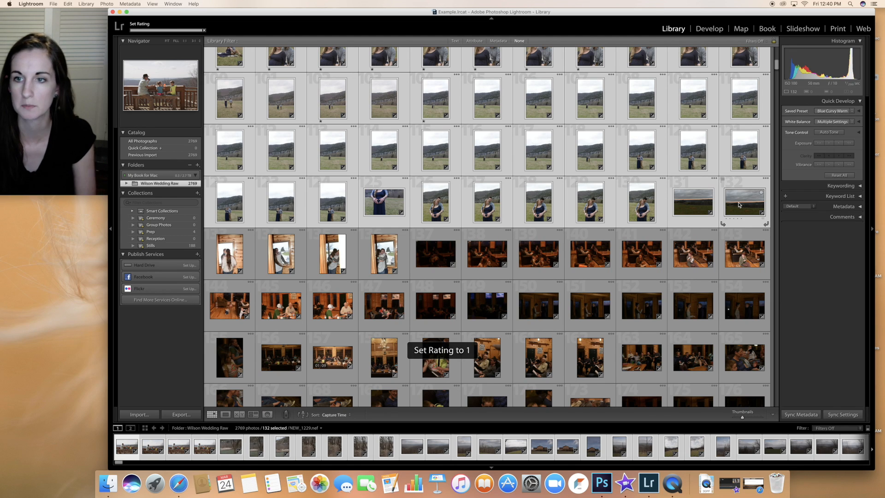
# - Rate the four indoor portraits beside the bright window, photos 133 to 136, two stars
pyautogui.click(236, 260)
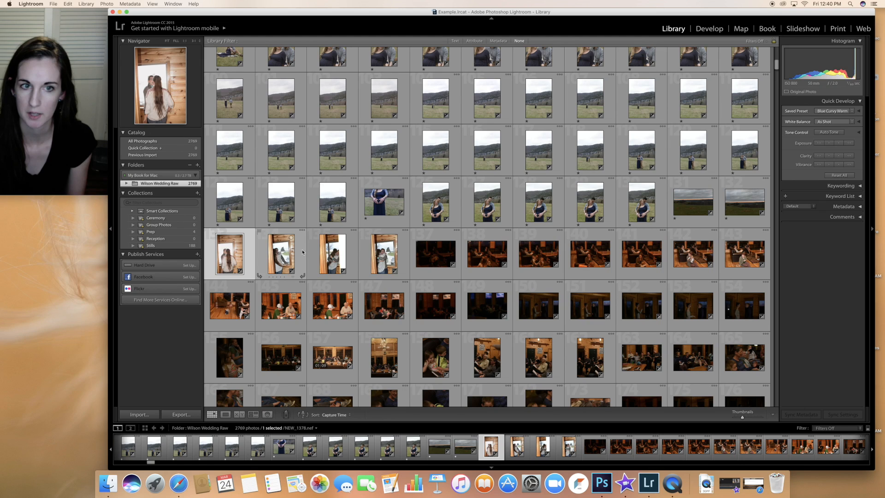
pyautogui.keyDown('shift'); pyautogui.click(377, 263); pyautogui.keyUp('shift')
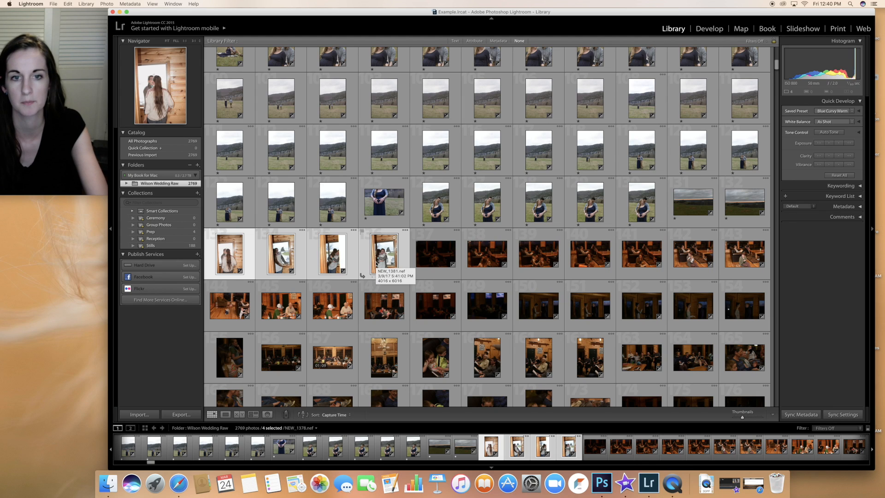
pyautogui.press('2')
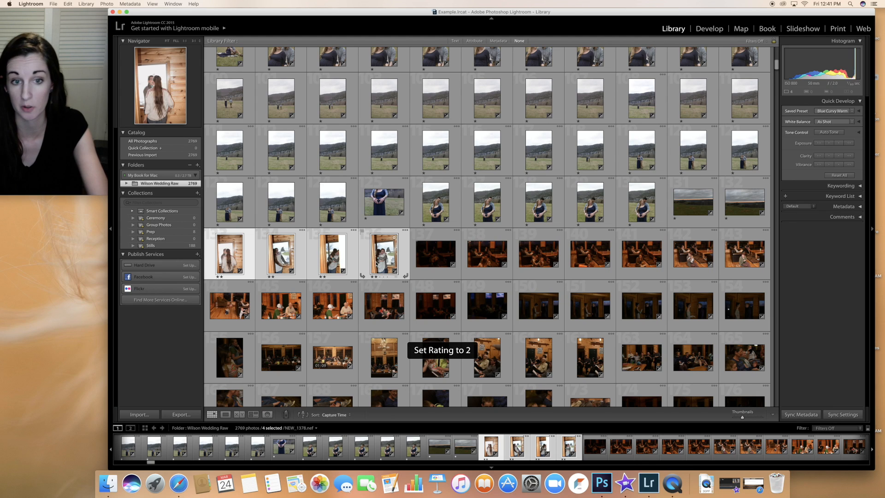
# - Rate the dark evening indoor photos, numbers 137 to 183, one star
pyautogui.click(439, 254)
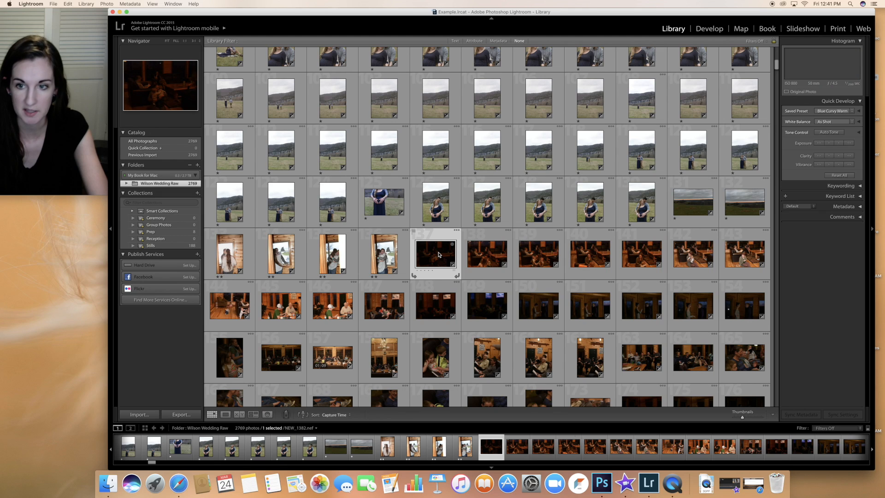
pyautogui.scroll(-5, 439, 255)
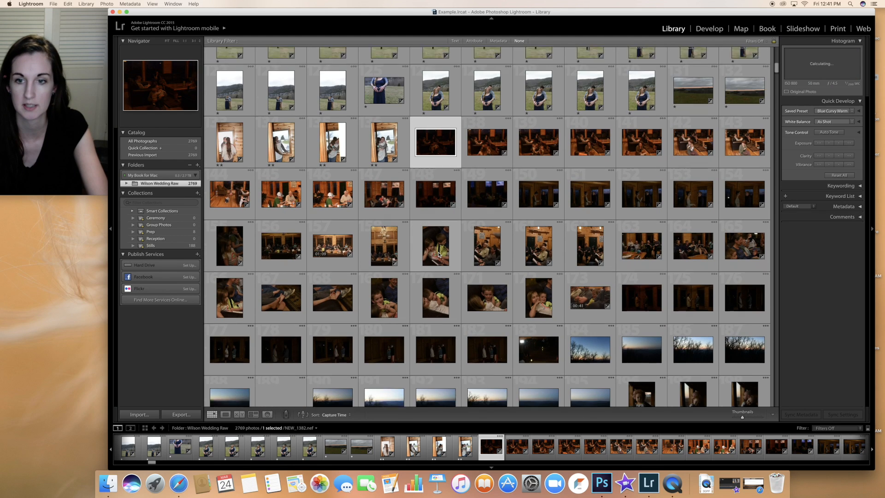
pyautogui.scroll(-4, 439, 254)
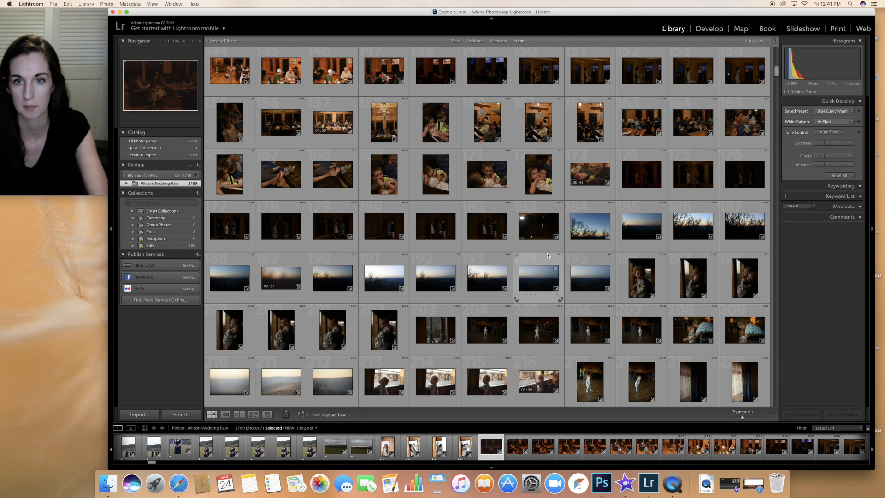
pyautogui.keyDown('shift'); pyautogui.click(544, 233); pyautogui.keyUp('shift')
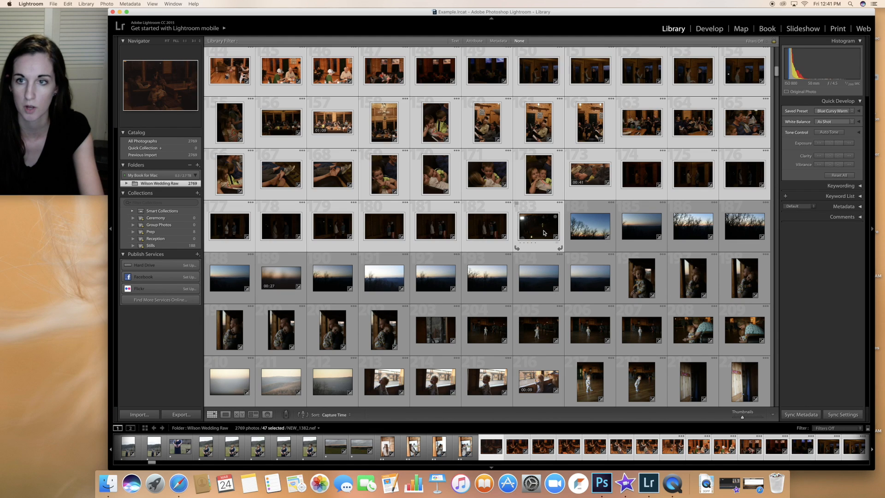
pyautogui.press('1')
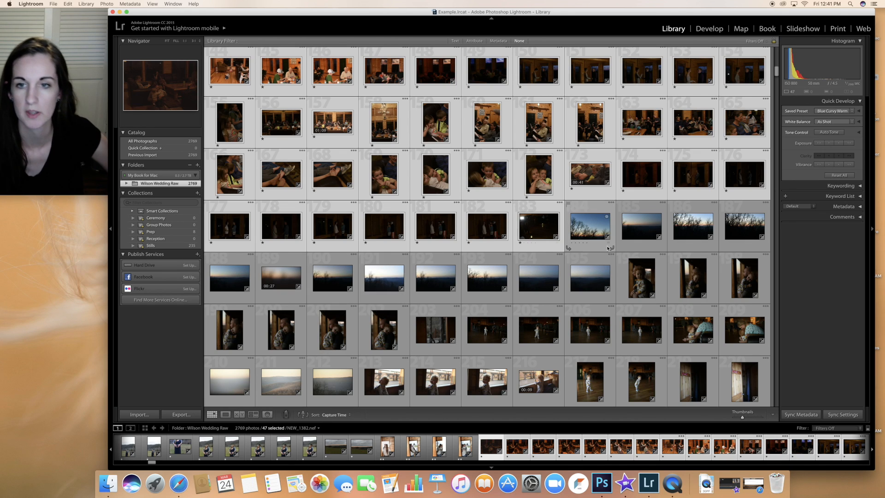
# - Rate the blue-sky horizon landscapes, photos 184 to 195, one star
pyautogui.click(580, 224)
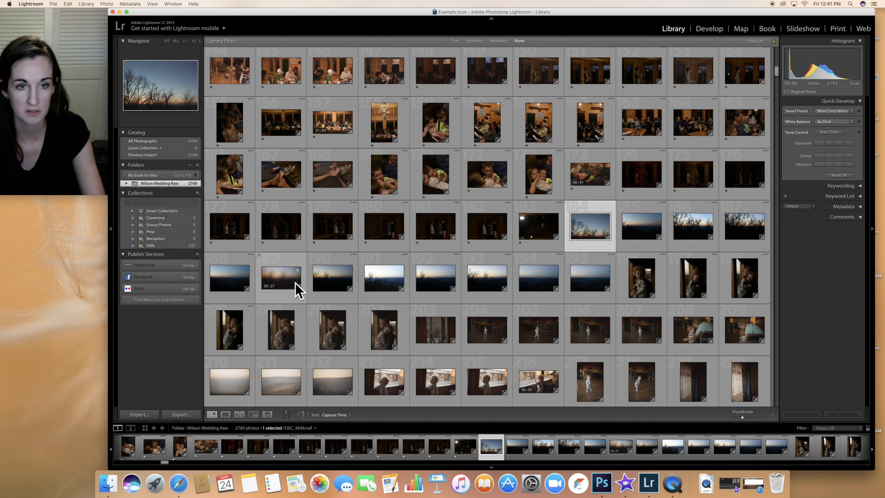
pyautogui.keyDown('shift'); pyautogui.click(587, 282); pyautogui.keyUp('shift')
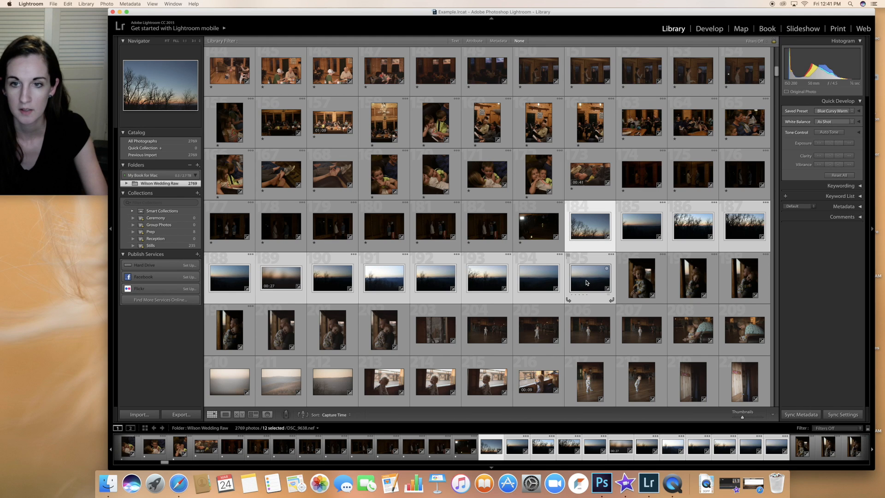
pyautogui.press('1')
# - Rate the photos from the child at the window through the man in the blue shirt, numbers 196 to 209, two stars
pyautogui.click(639, 282)
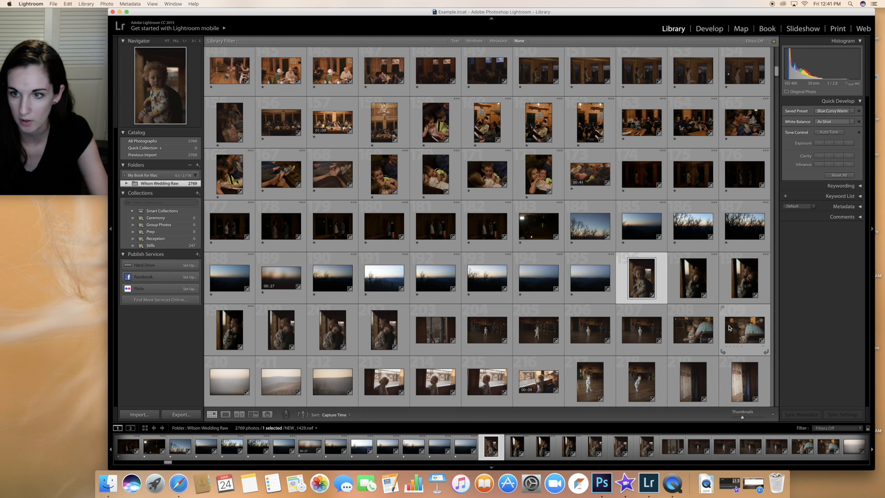
pyautogui.keyDown('shift'); pyautogui.click(738, 330); pyautogui.keyUp('shift')
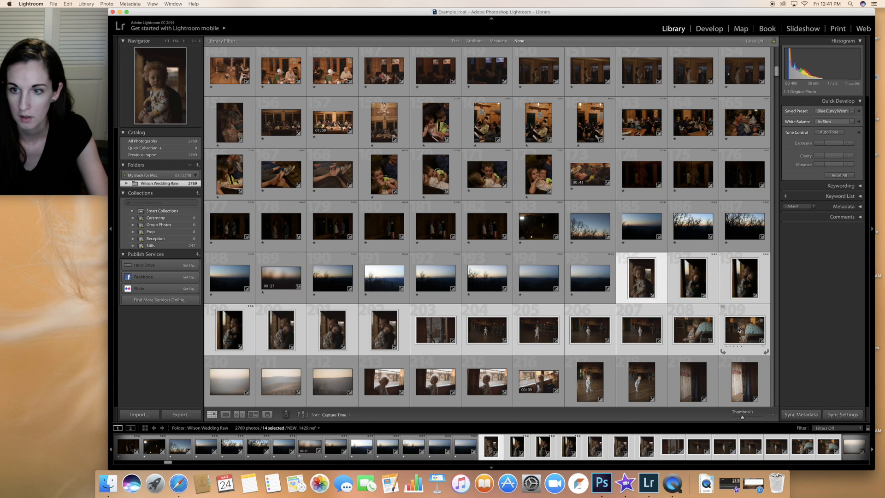
pyautogui.press('2')
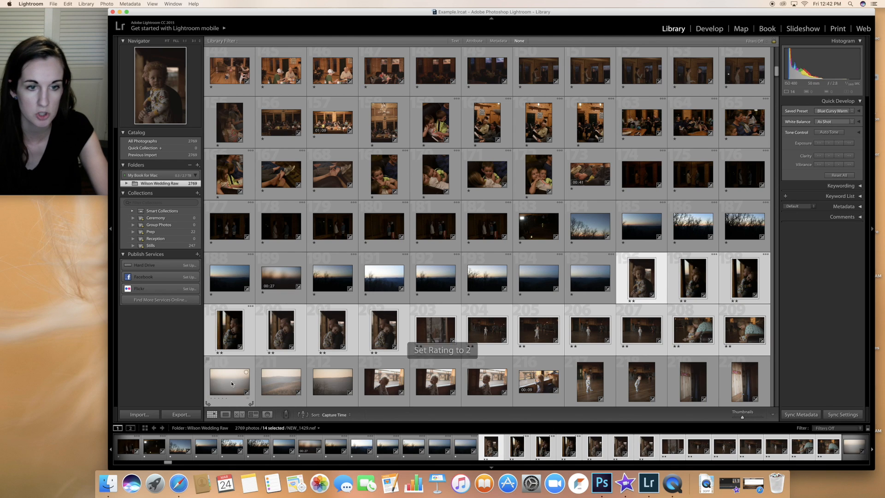
# - Rate the three pale misty landscape photos, numbers 210 to 212, one star
pyautogui.click(231, 377)
pyautogui.keyDown('shift'); pyautogui.click(324, 388); pyautogui.keyUp('shift')
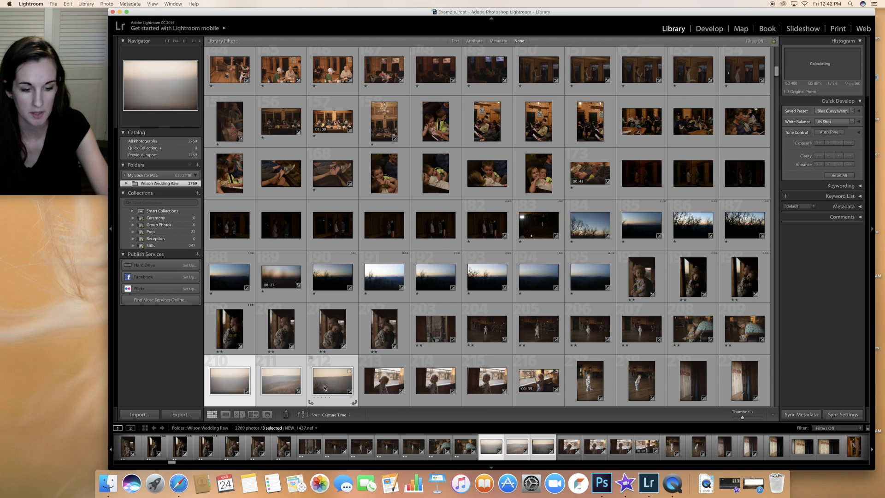
pyautogui.press('1')
# - Rate the photos of the child by the window and on the wooden floor, numbers 213 to 218, two stars
pyautogui.click(392, 386)
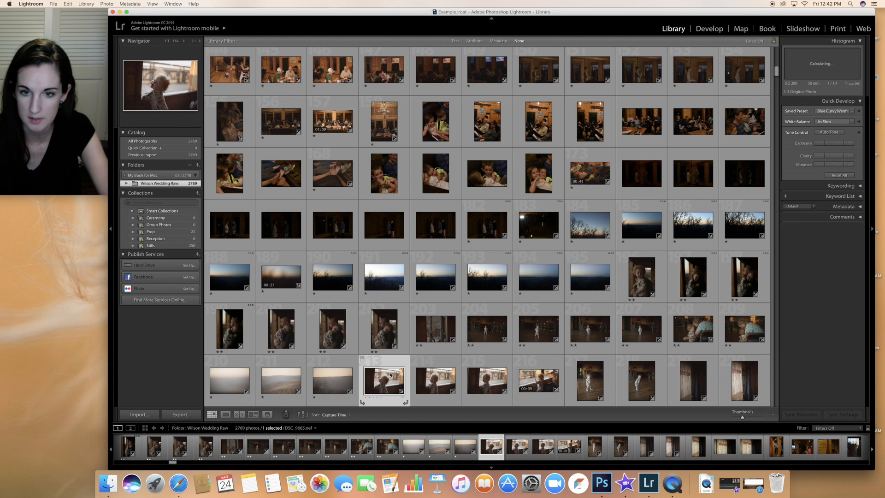
pyautogui.scroll(-5, 393, 376)
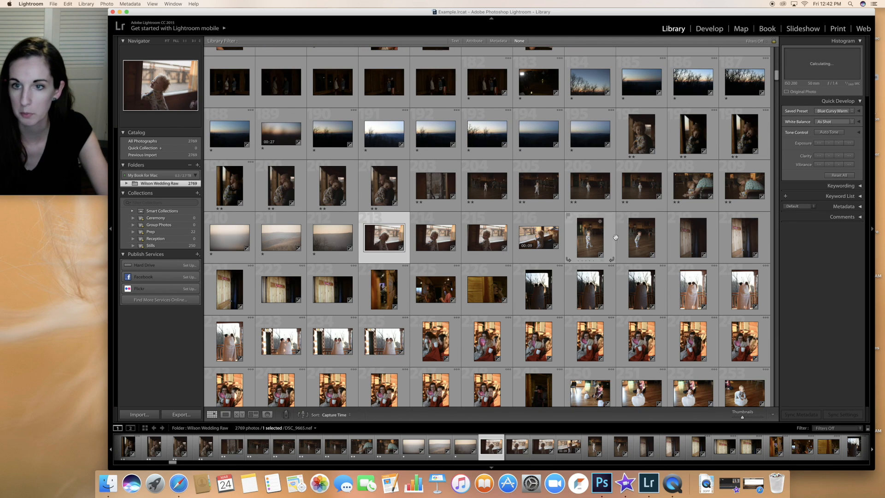
pyautogui.keyDown('shift'); pyautogui.click(641, 239); pyautogui.keyUp('shift')
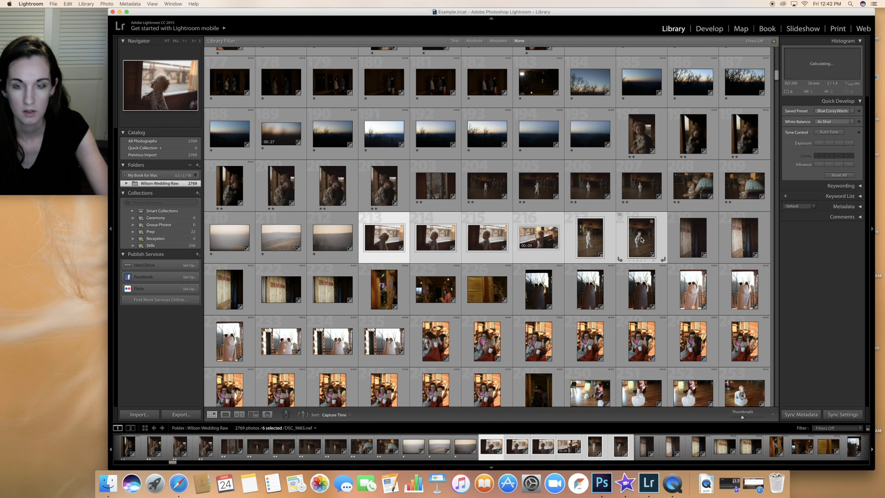
pyautogui.press('2')
# - Rate the curtain and window detail shots, photos 219 to 223, one star
pyautogui.click(696, 236)
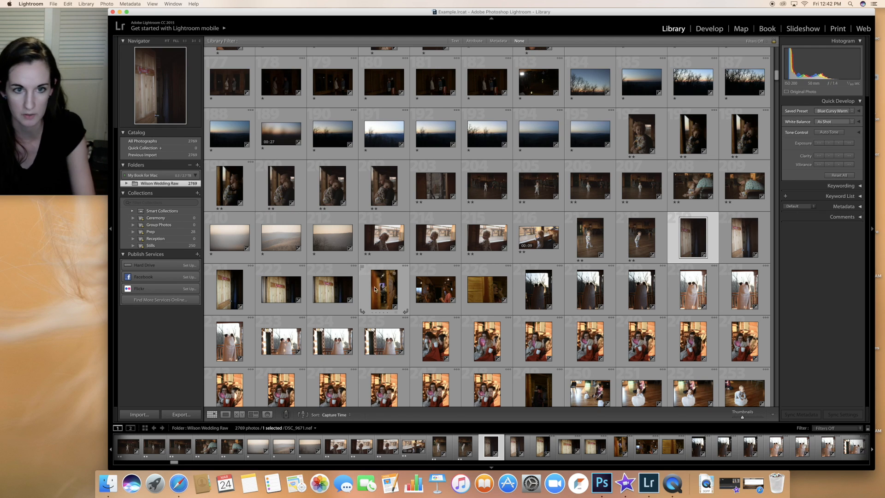
pyautogui.keyDown('shift'); pyautogui.click(330, 295); pyautogui.keyUp('shift')
pyautogui.press('1')
# - Rate the long run of indoor preparation photos, from the doorway shot at 224 through number 346, two stars
pyautogui.click(379, 289)
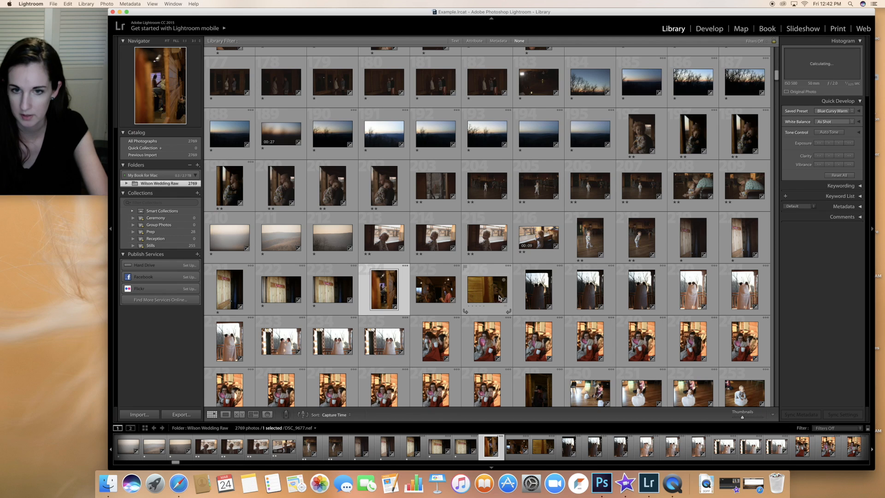
pyautogui.scroll(-3, 690, 295)
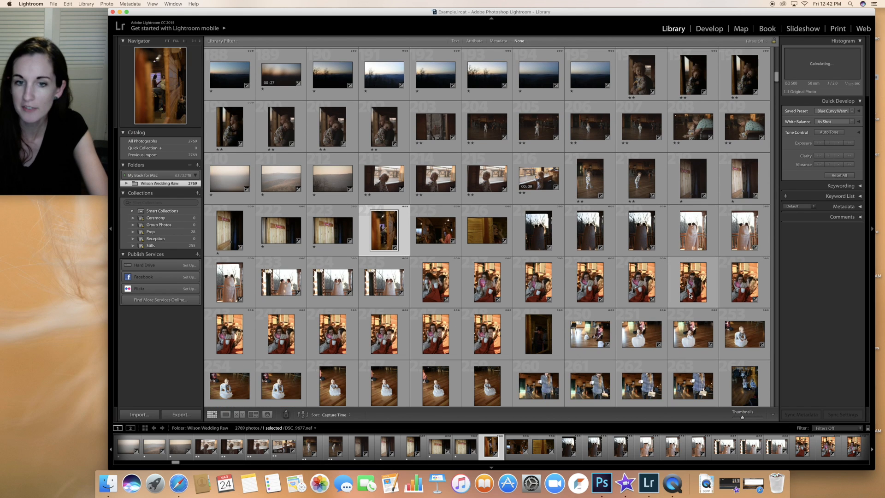
pyautogui.scroll(-1, 689, 295)
pyautogui.scroll(-2, 689, 295)
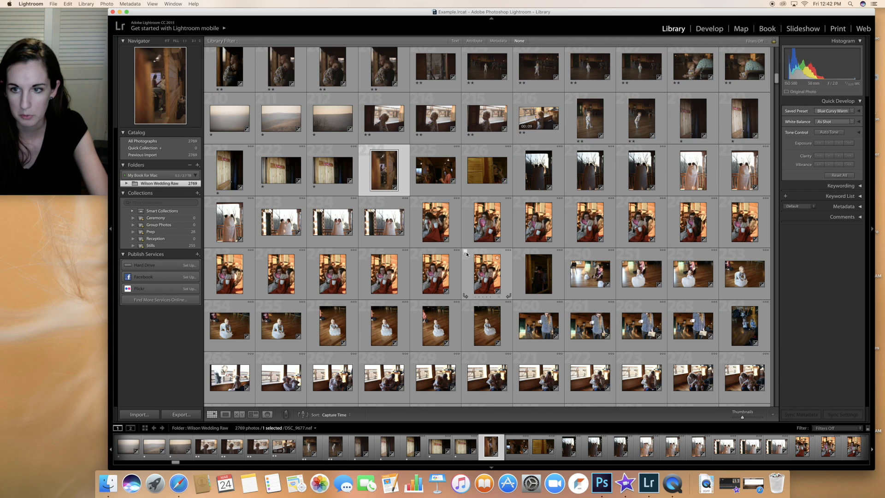
pyautogui.scroll(-5, 466, 253)
pyautogui.scroll(-10, 548, 265)
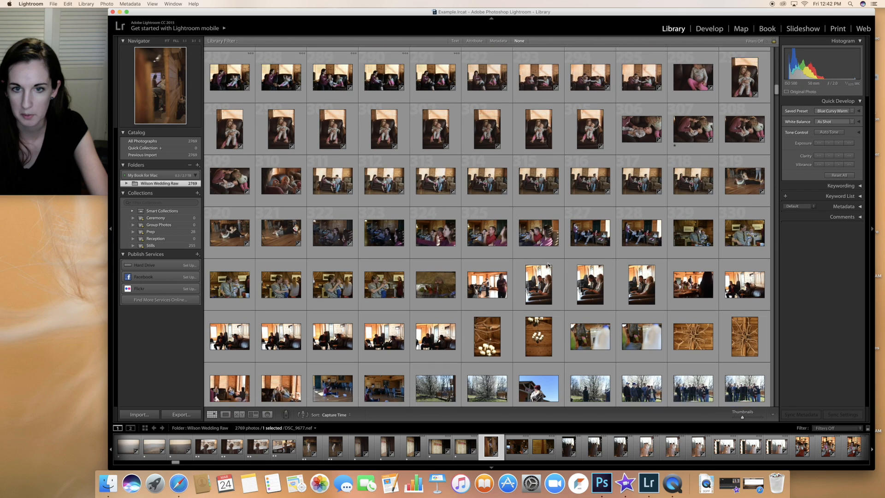
pyautogui.scroll(-1, 548, 265)
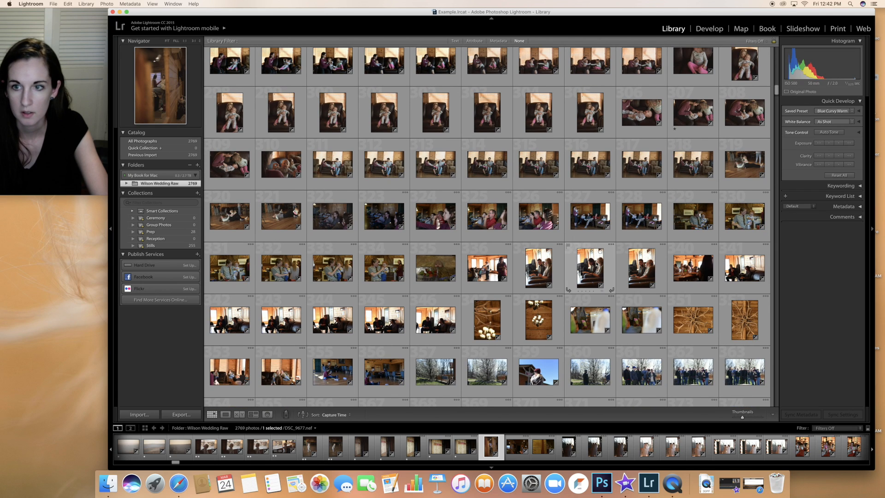
pyautogui.scroll(-2, 596, 263)
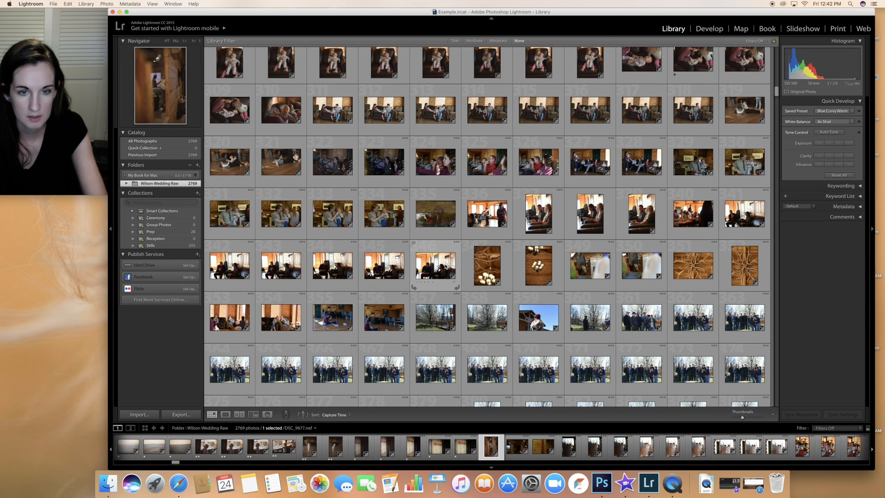
pyautogui.keyDown('shift'); pyautogui.click(442, 266); pyautogui.keyUp('shift')
pyautogui.press('2')
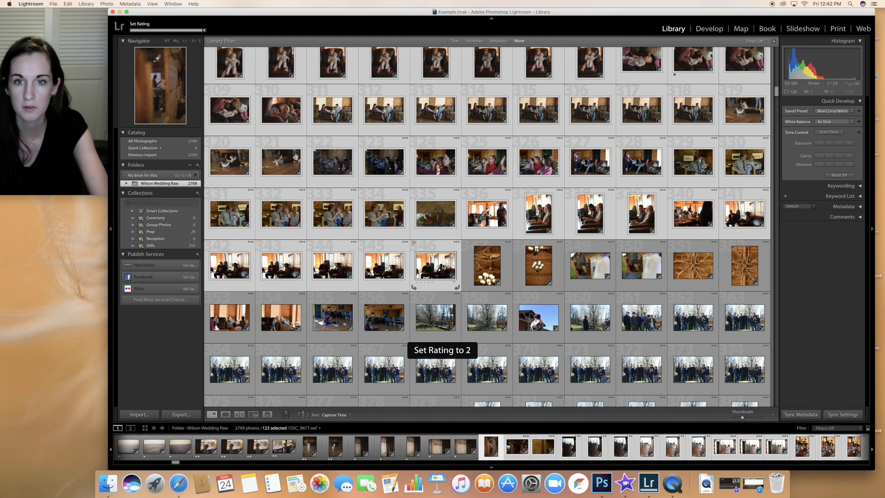
# - Rate the two detail shots of white flowers on wood, photos 347 and 348, one star
pyautogui.click(487, 265)
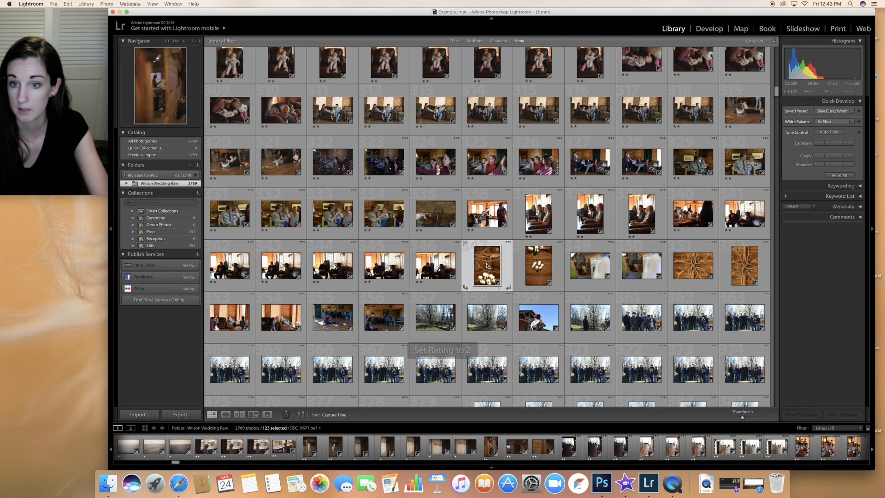
pyautogui.keyDown('shift'); pyautogui.click(544, 269); pyautogui.keyUp('shift')
pyautogui.press('1')
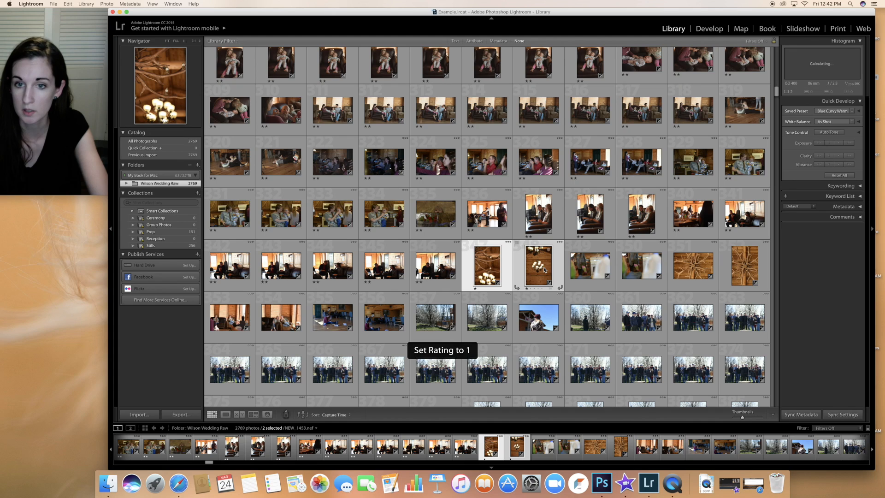
# - Rate the two indoor photos following the flower details, numbers 349 and 350, two stars
pyautogui.click(592, 271)
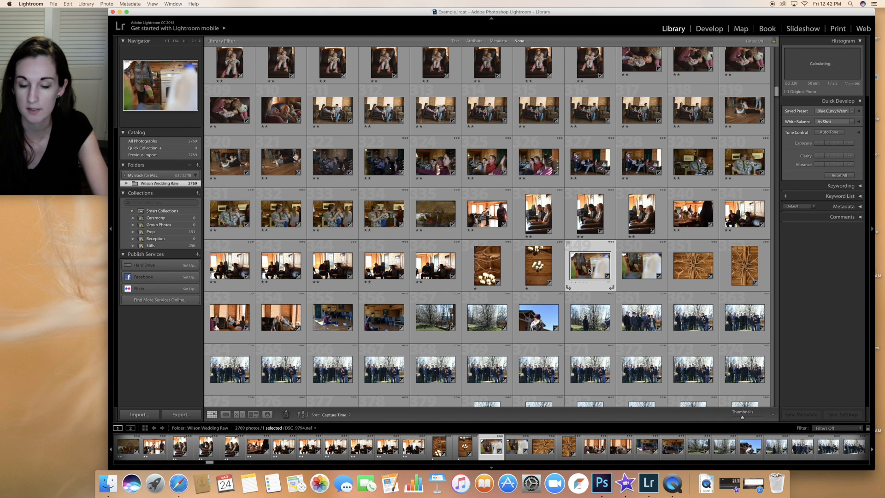
pyautogui.press('2')
pyautogui.press('2')
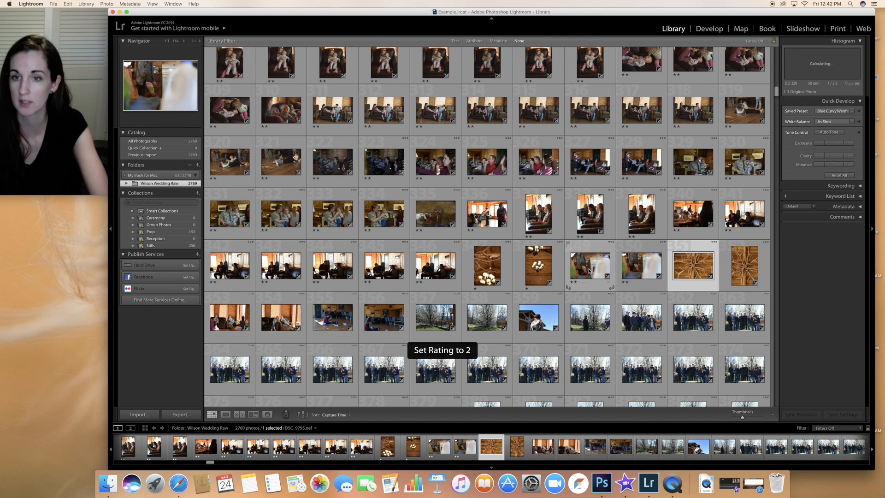
# - Rate the two wood detail shots, photos 351 and 352, one star, and photos 353 through 388 two stars
pyautogui.keyDown('shift'); pyautogui.click(737, 267); pyautogui.keyUp('shift')
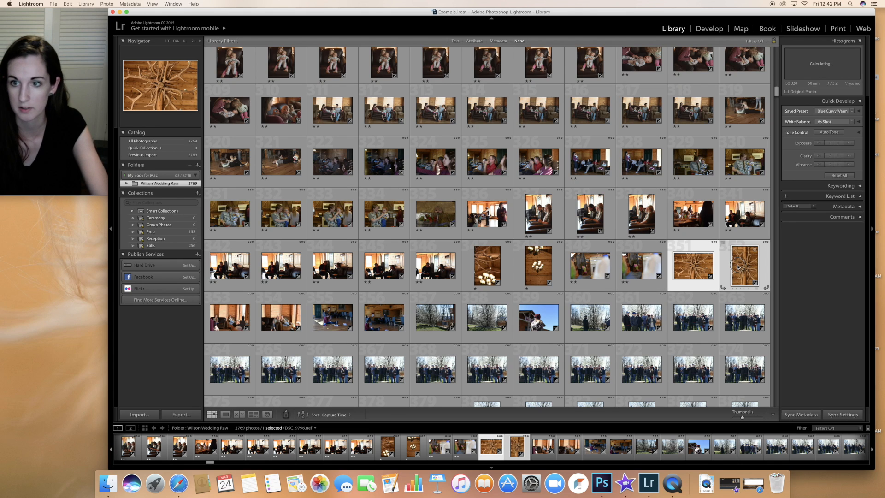
pyautogui.press('1')
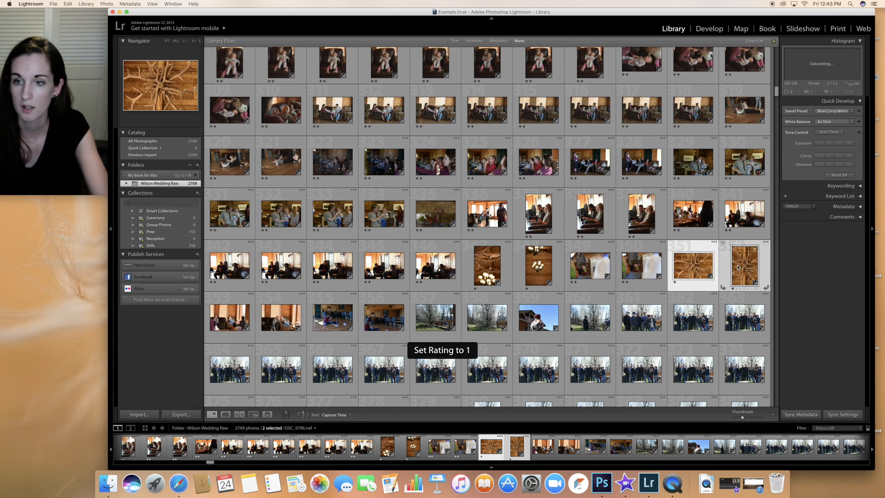
pyautogui.click(226, 321)
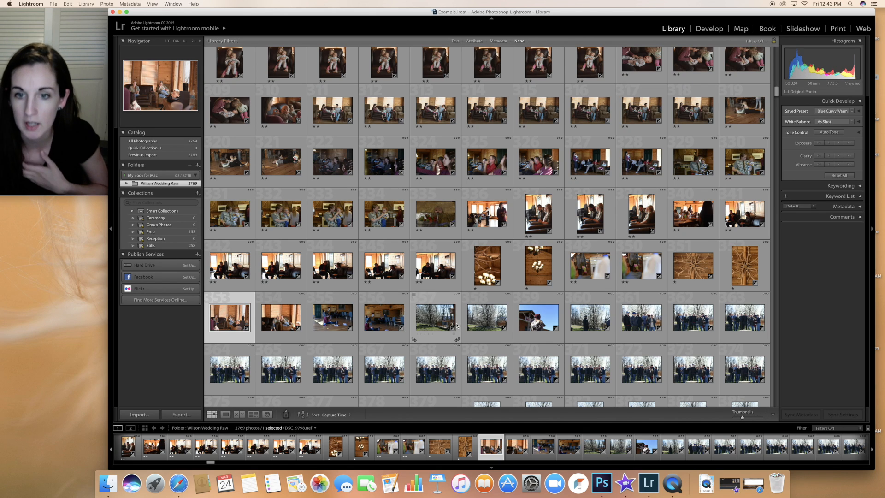
pyautogui.scroll(-3, 475, 328)
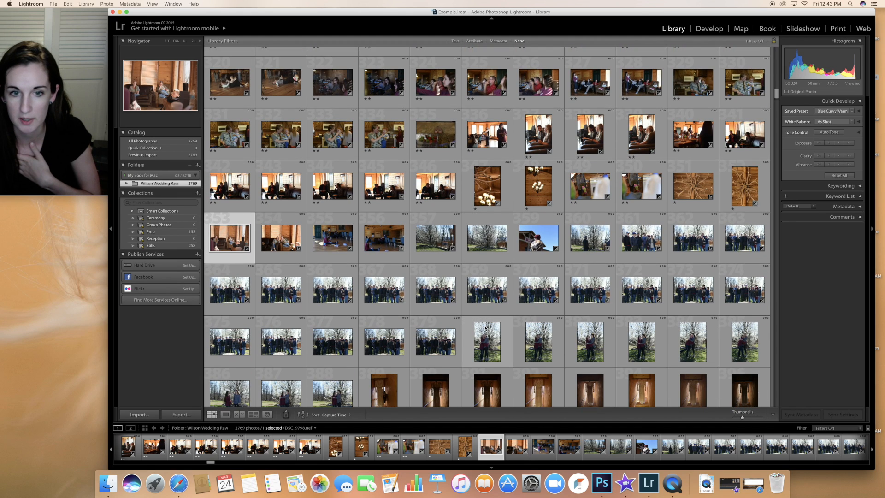
pyautogui.scroll(-2, 485, 327)
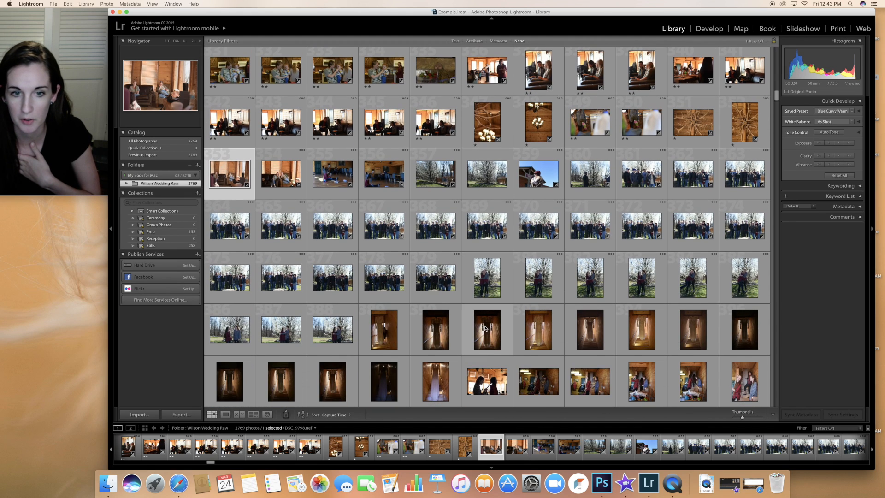
pyautogui.keyDown('shift'); pyautogui.click(338, 333); pyautogui.keyUp('shift')
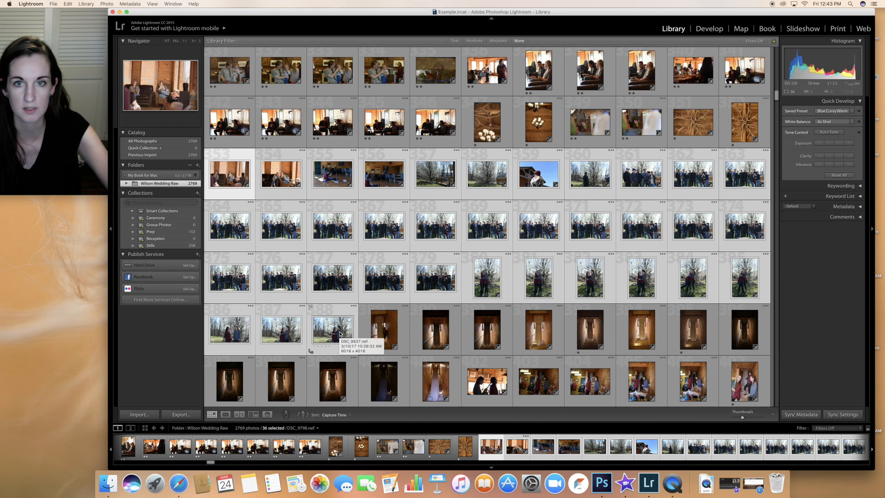
pyautogui.press('2')
# - Rate the hanging dress shots, photos 389 through 401, one star
pyautogui.click(385, 330)
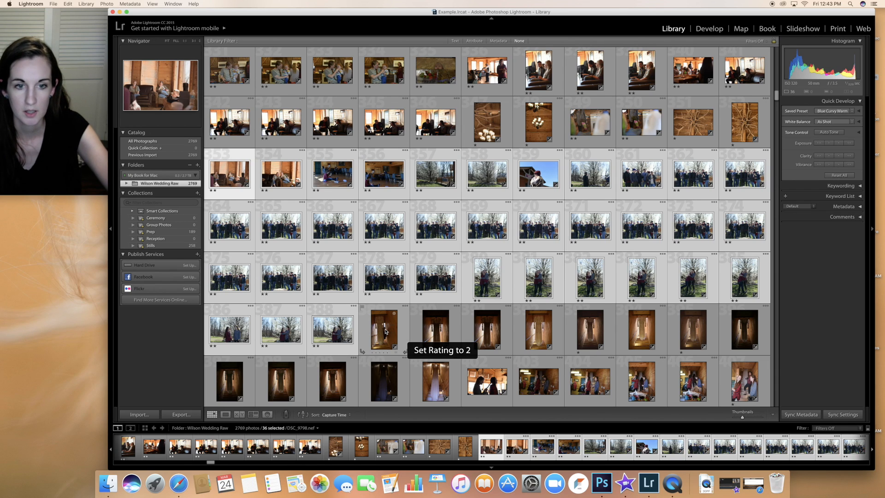
pyautogui.scroll(-3, 385, 330)
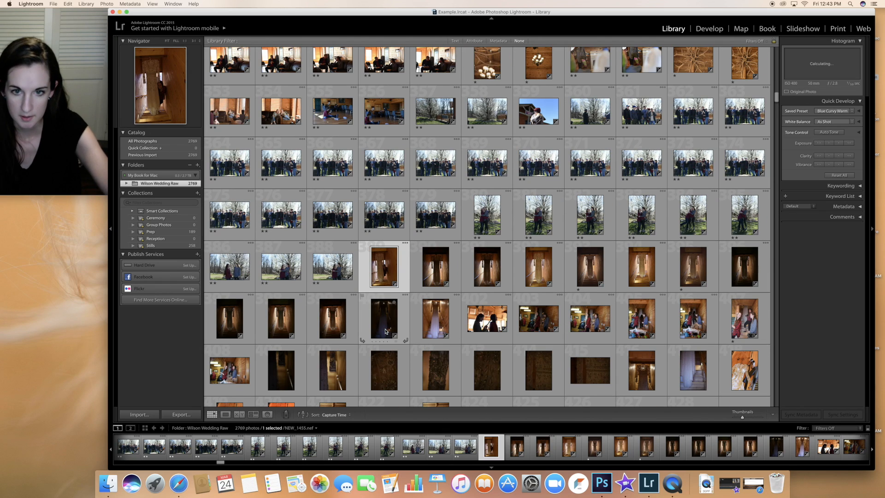
pyautogui.keyDown('shift'); pyautogui.click(438, 328); pyautogui.keyUp('shift')
pyautogui.press('1')
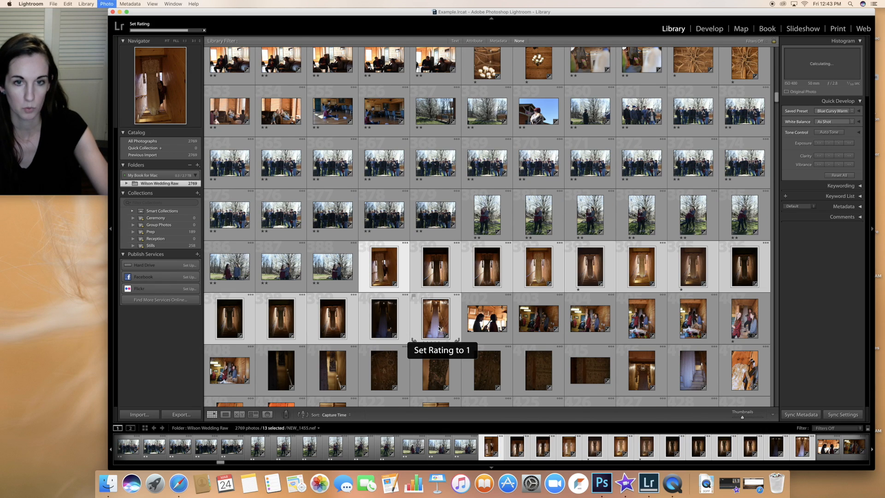
# - Rate the indoor people photos following the dress shots, numbers 402 through 408, two stars
pyautogui.click(482, 321)
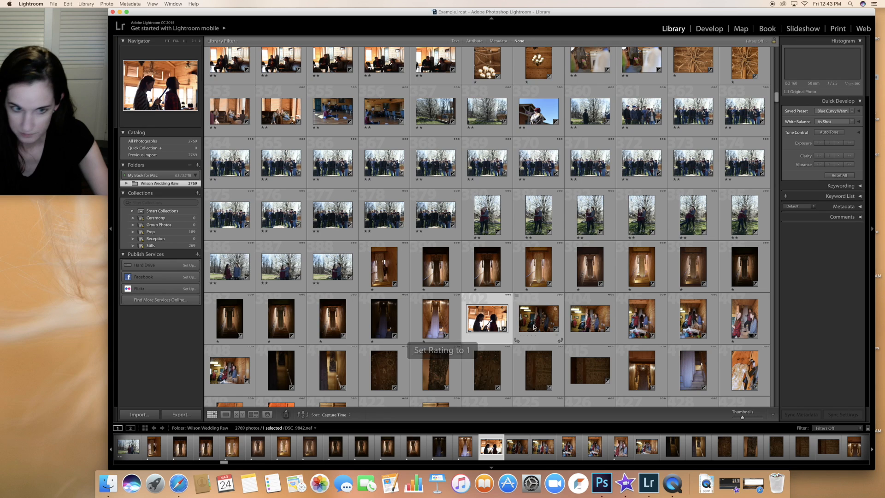
pyautogui.keyDown('shift'); pyautogui.click(207, 380); pyautogui.keyUp('shift')
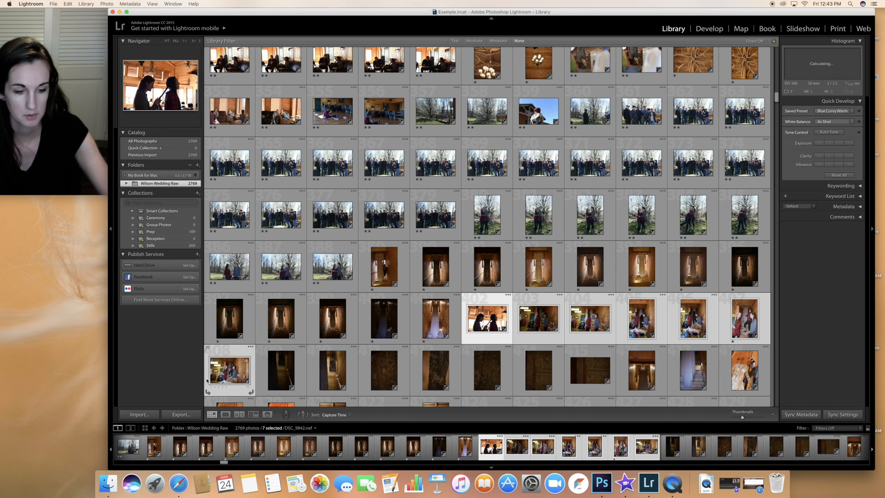
pyautogui.press('2')
# - Rate the dark interior and accessory detail shots, photos 409 through 440, one star
pyautogui.click(280, 369)
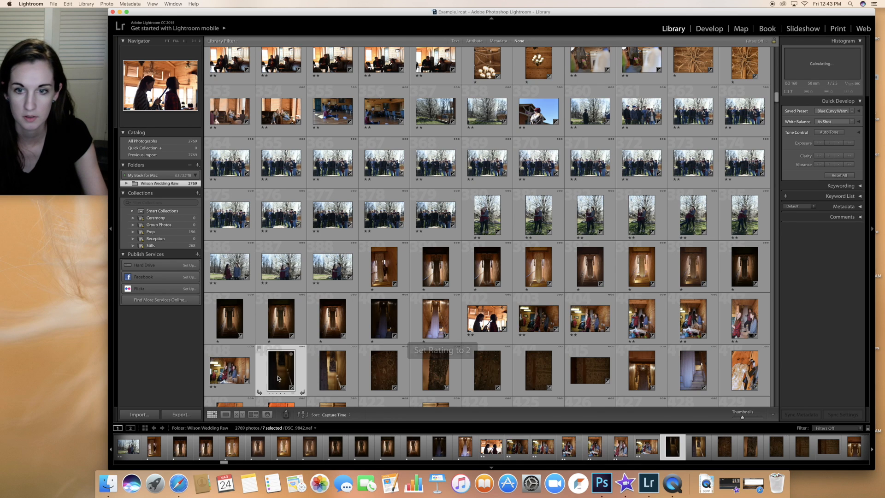
pyautogui.scroll(-5, 403, 366)
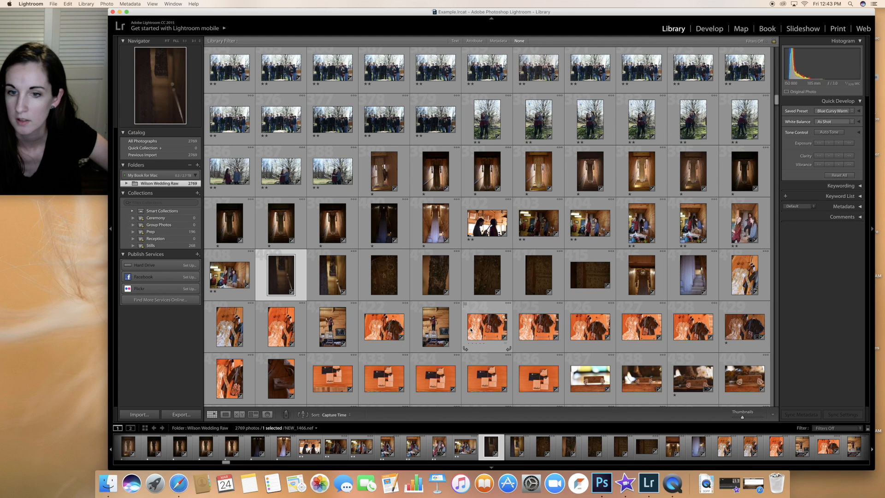
pyautogui.scroll(-3, 471, 330)
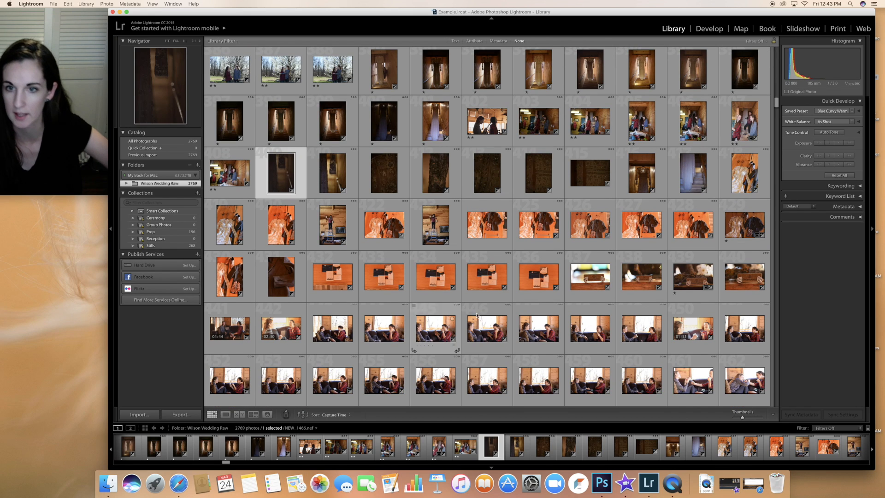
pyautogui.keyDown('shift'); pyautogui.click(746, 277); pyautogui.keyUp('shift')
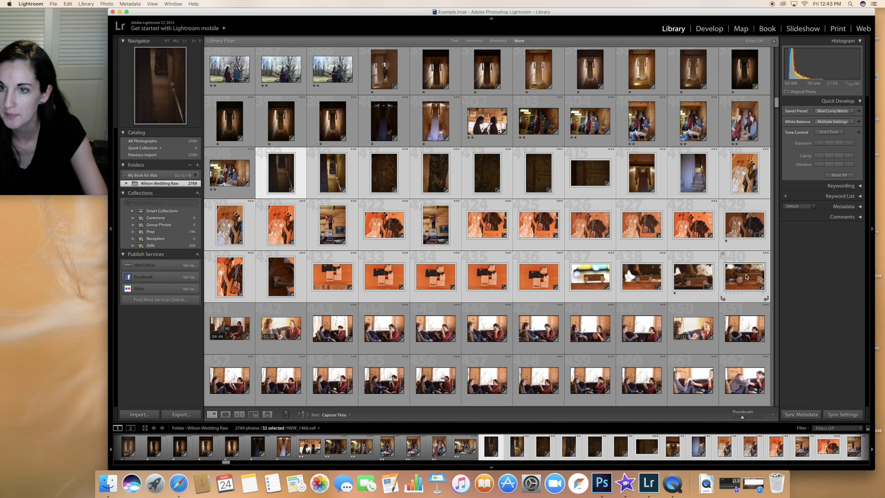
pyautogui.press('1')
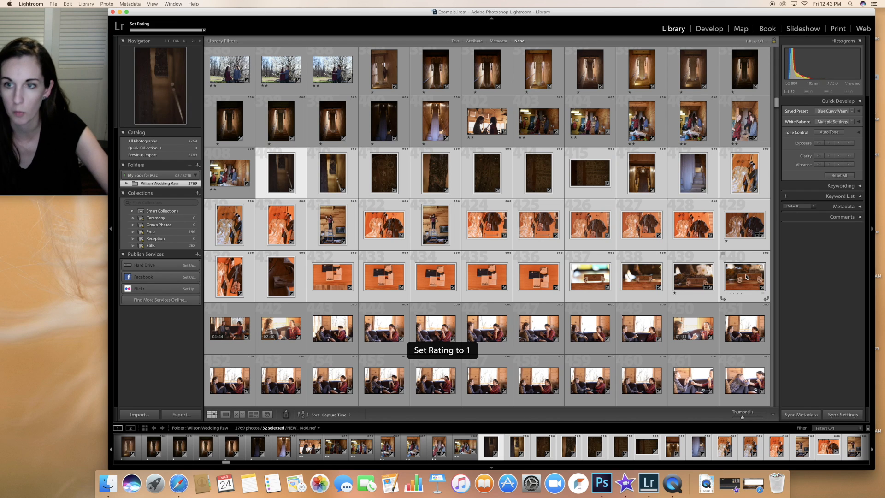
# - Rate the run of couple photos and clips by the window, numbers 441 through 473, two stars
pyautogui.click(230, 331)
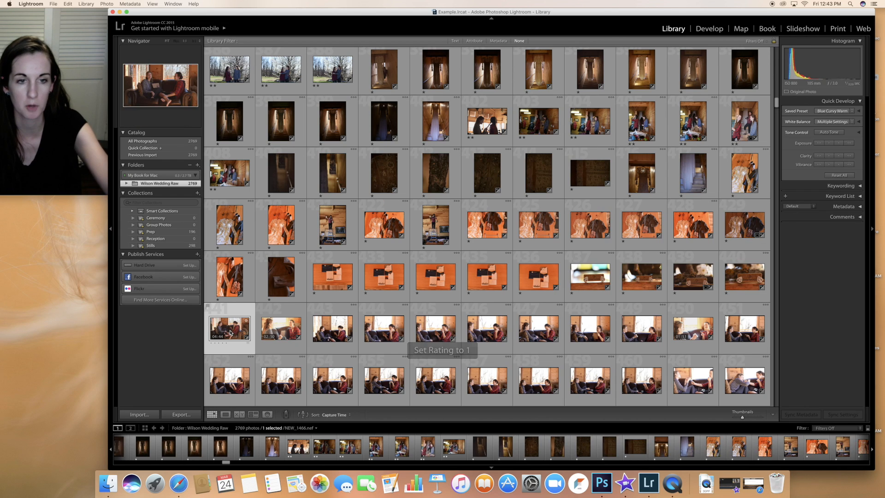
pyautogui.scroll(-1, 456, 325)
pyautogui.scroll(-1, 456, 325)
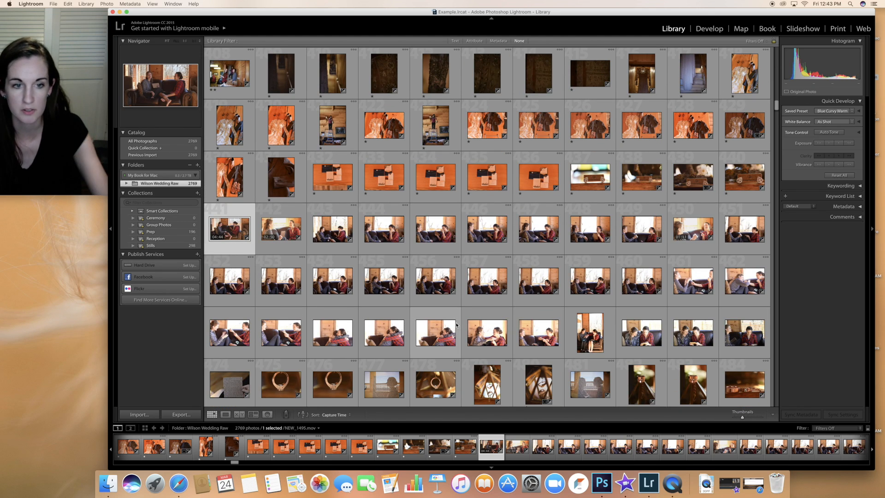
pyautogui.keyDown('shift'); pyautogui.click(736, 334); pyautogui.keyUp('shift')
pyautogui.press('2')
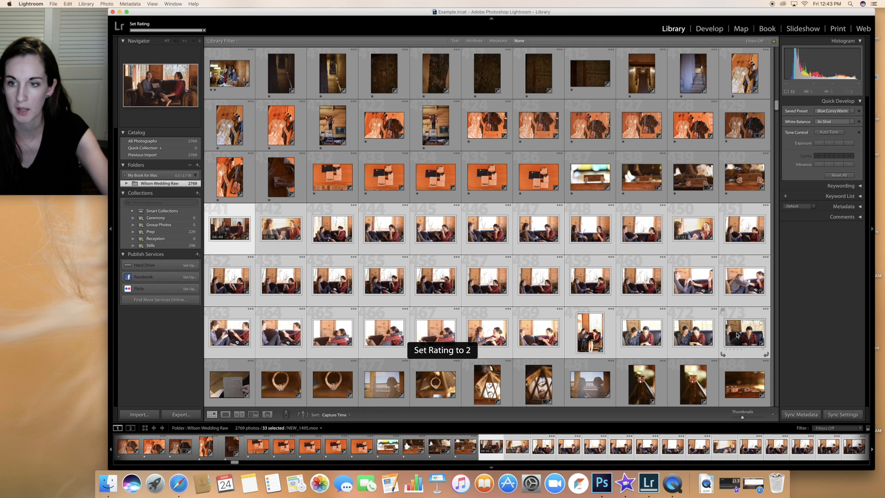
pyautogui.click(236, 387)
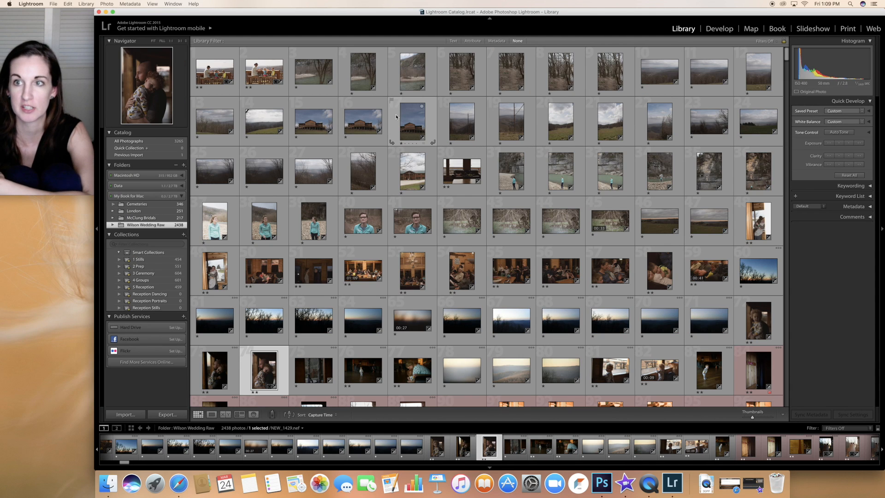
# - Cycle the grid's cell view styles to compare thumbnails with and without star ratings and index numbers
pyautogui.press('j')
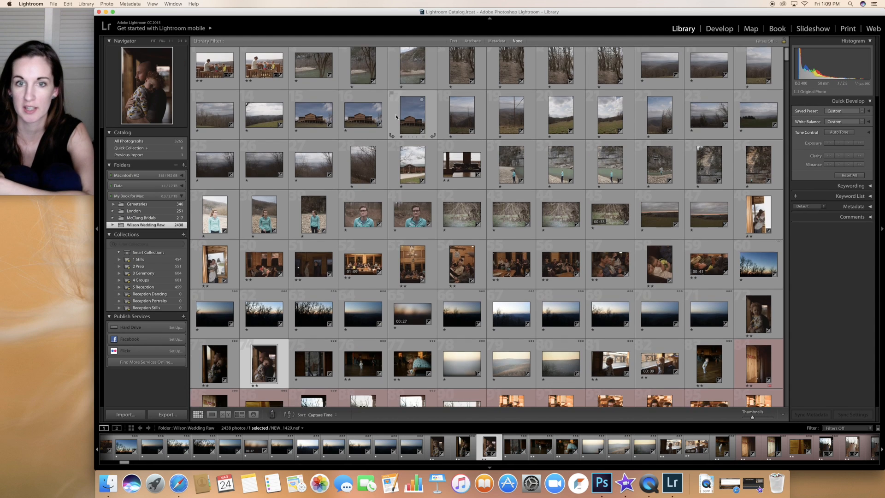
pyautogui.press('j')
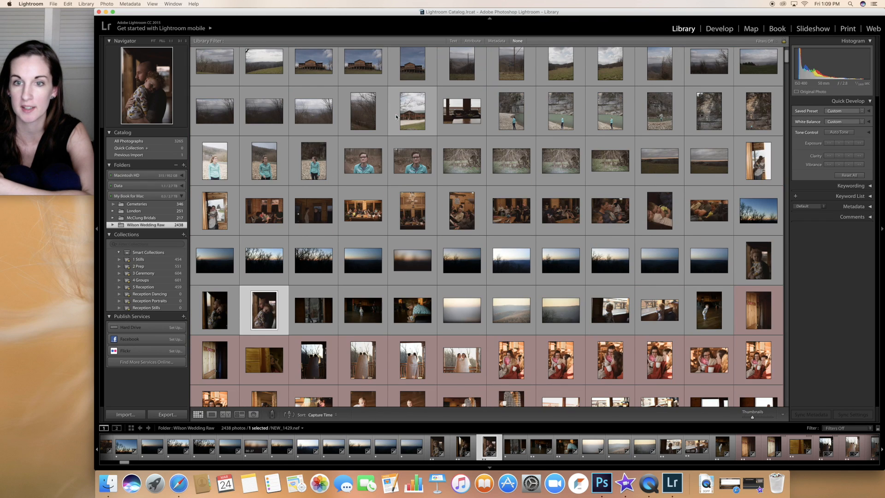
pyautogui.press('j')
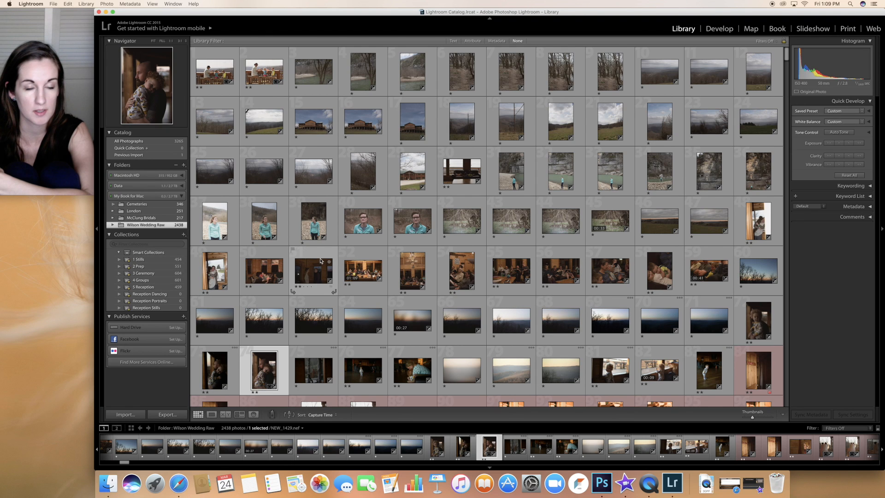
# - Examine the color-labeled photos in the wedding folder and throughout the 2 Prep smart collection, comparing the red, yellow, green and unlabeled groups
pyautogui.scroll(-5, 322, 261)
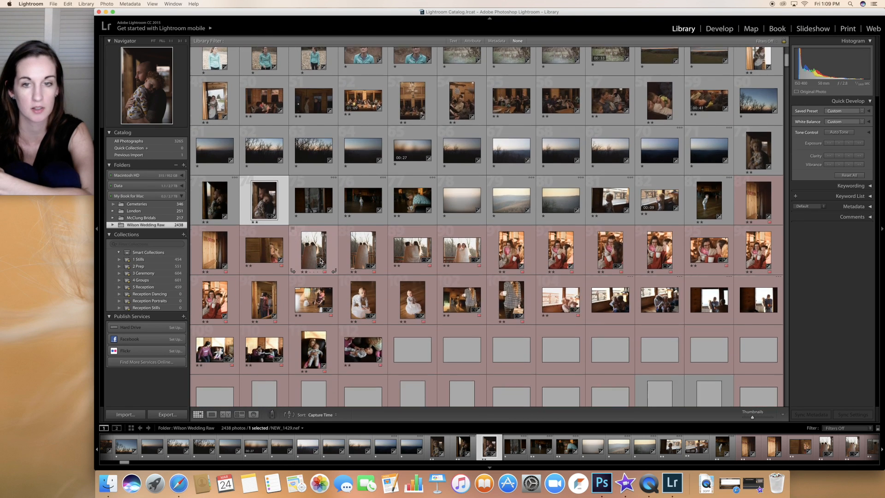
pyautogui.scroll(-5, 321, 261)
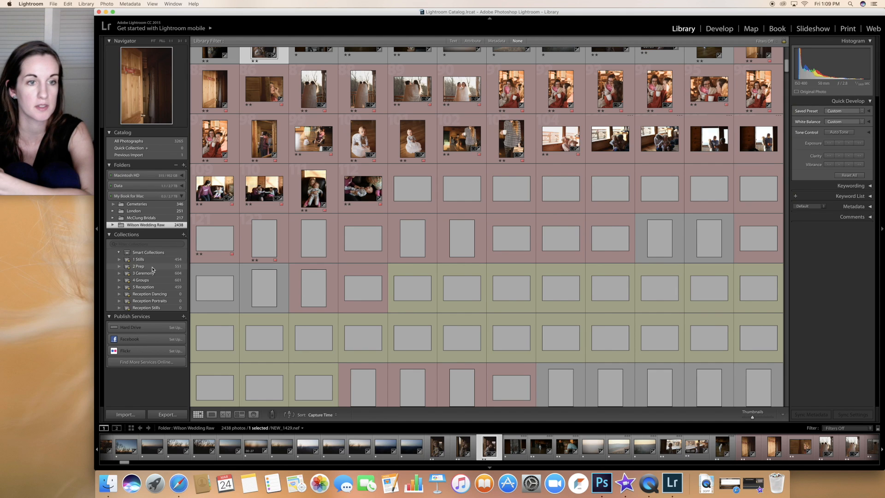
pyautogui.click(153, 270)
pyautogui.scroll(20, 291, 243)
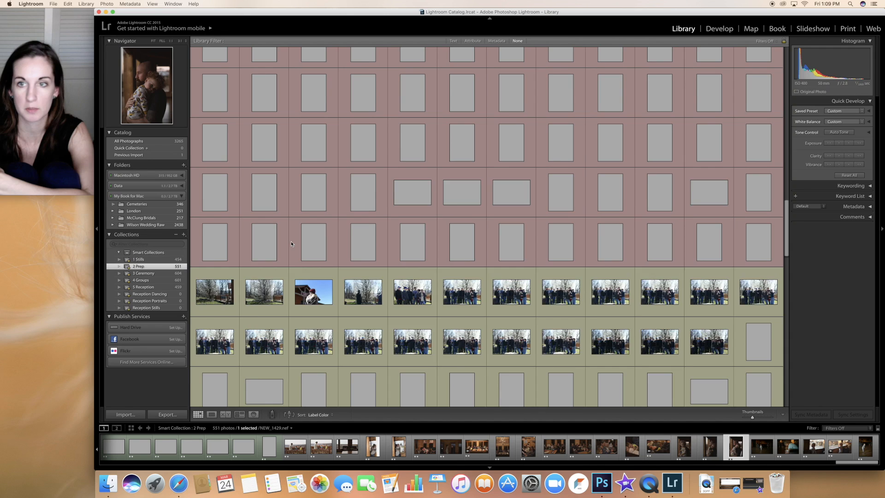
pyautogui.scroll(10, 291, 243)
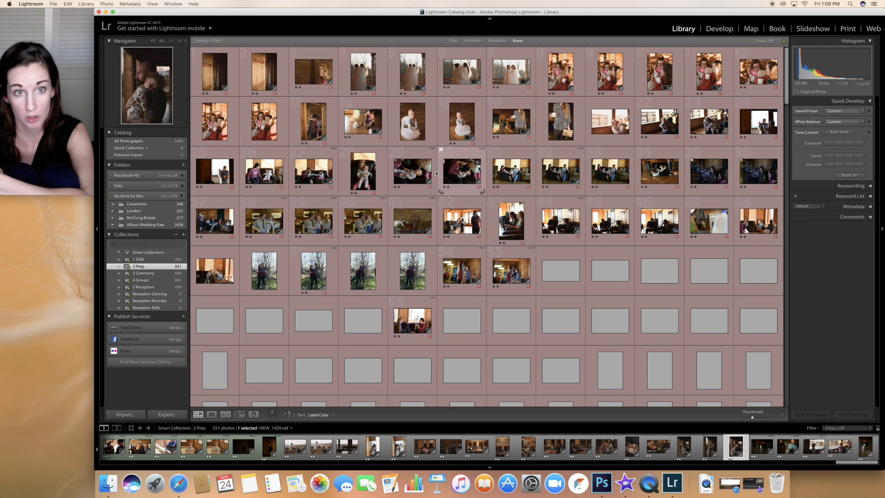
pyautogui.scroll(-15, 436, 174)
pyautogui.scroll(-10, 436, 174)
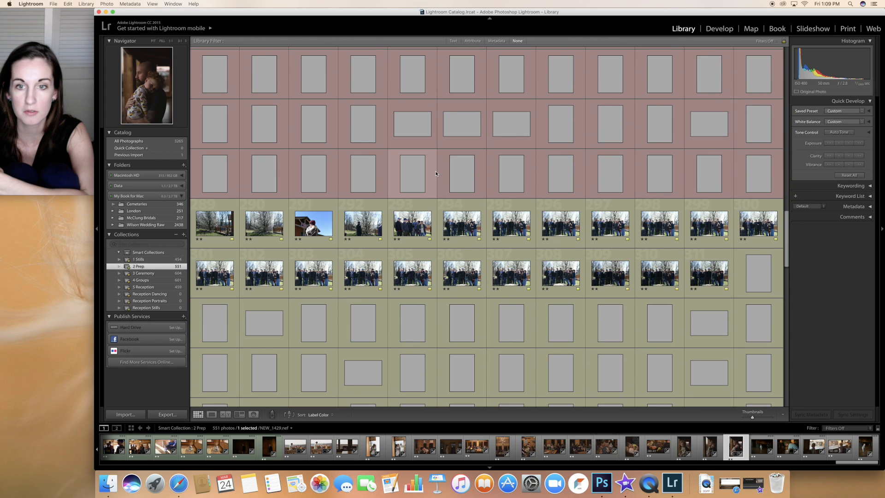
pyautogui.scroll(-2, 436, 174)
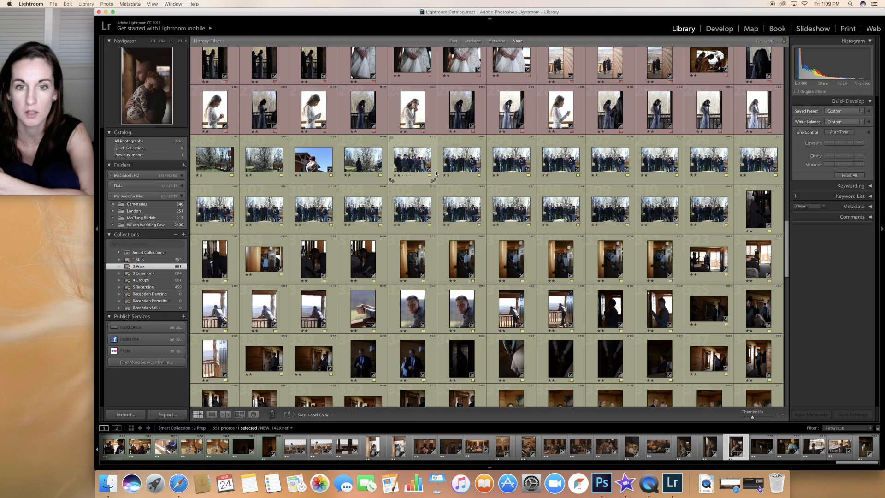
pyautogui.scroll(-3, 436, 174)
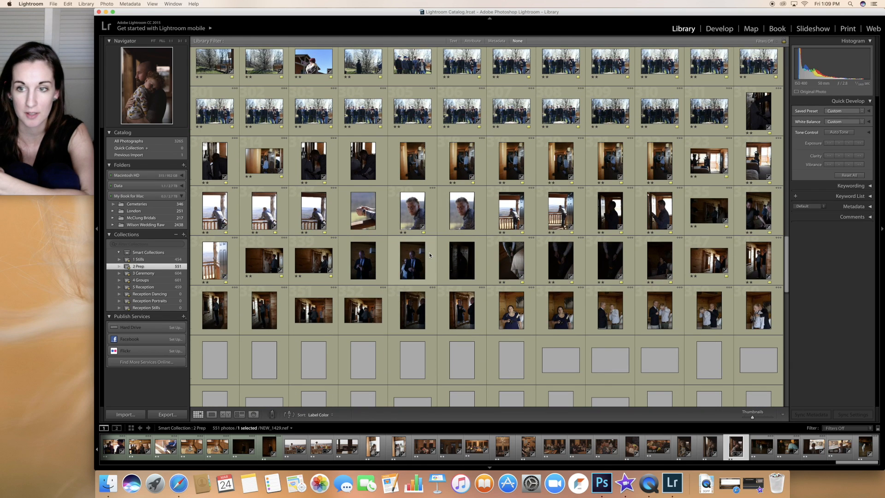
pyautogui.scroll(-15, 429, 255)
pyautogui.scroll(-4, 429, 255)
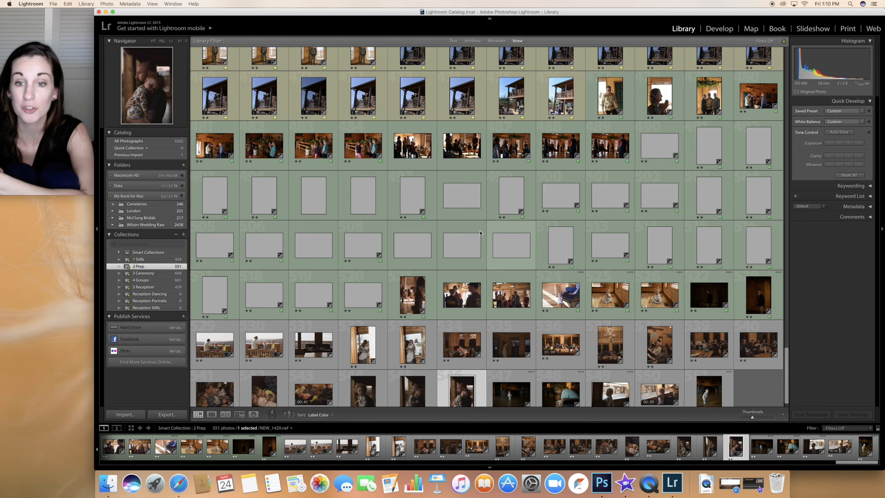
pyautogui.scroll(-1, 431, 235)
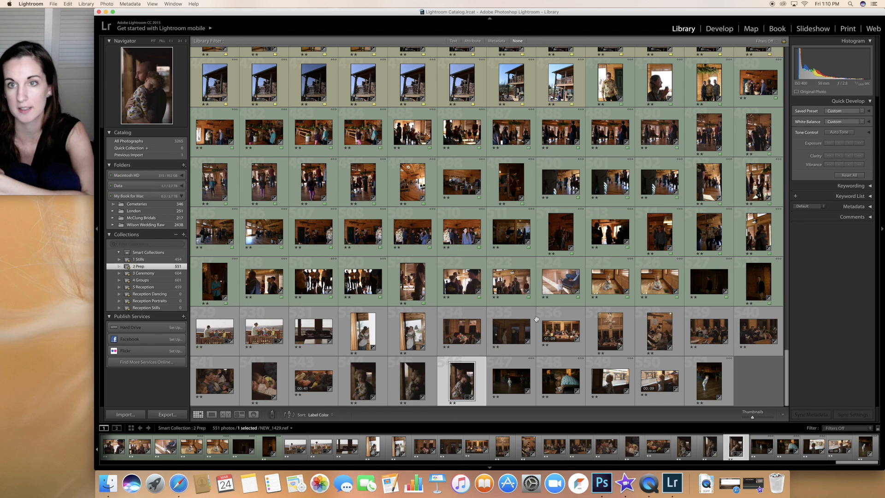
pyautogui.scroll(15, 536, 319)
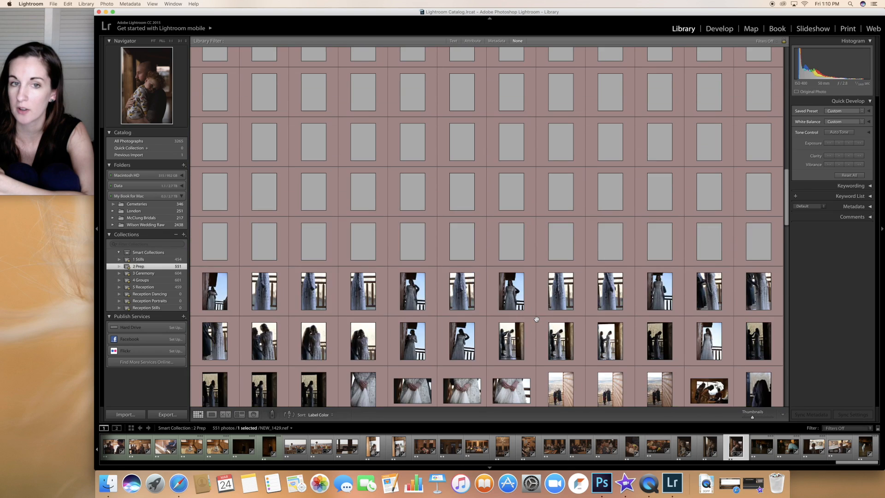
pyautogui.scroll(10, 536, 319)
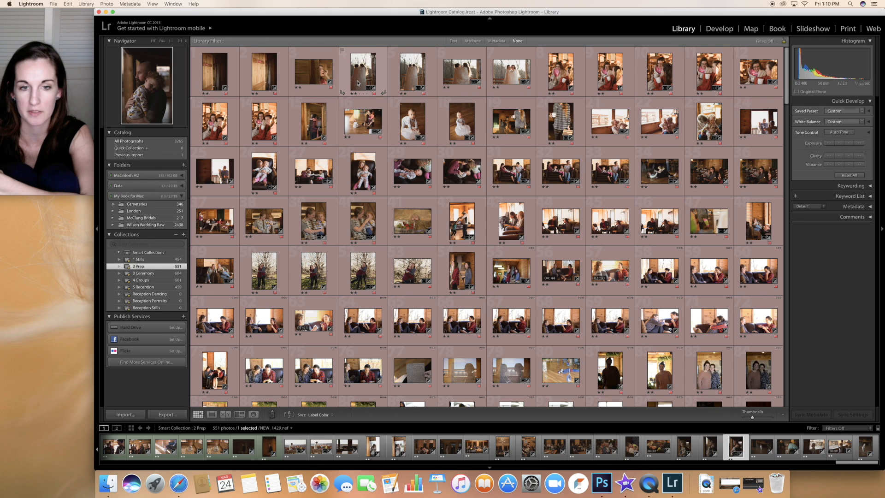
pyautogui.scroll(-10, 359, 78)
pyautogui.scroll(-2, 357, 83)
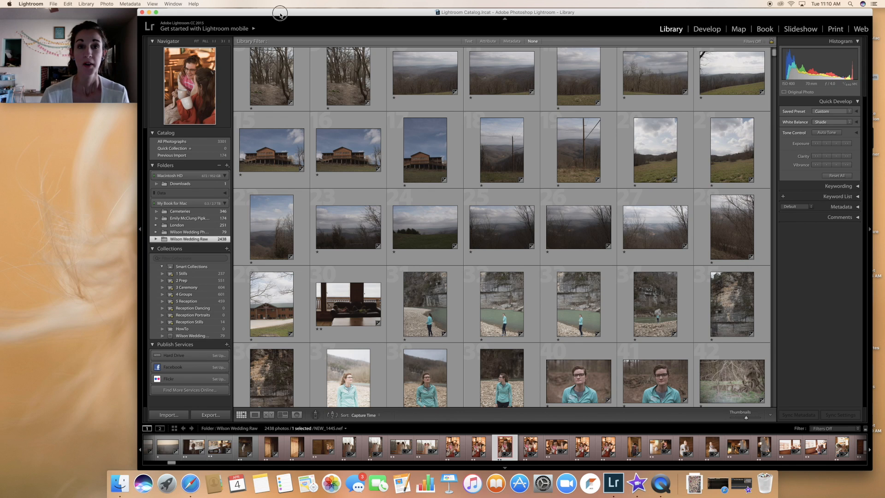
# - Examine the color-labeled photos in the wedding raw folder and the one-star photos in the 1 Stills smart collection
pyautogui.moveTo(280, 14); pyautogui.dragTo(278, 14)
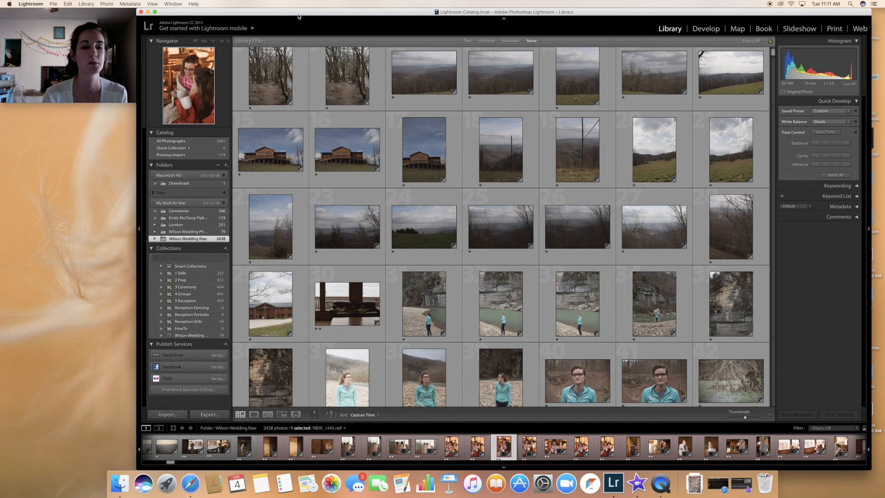
pyautogui.scroll(-6, 403, 165)
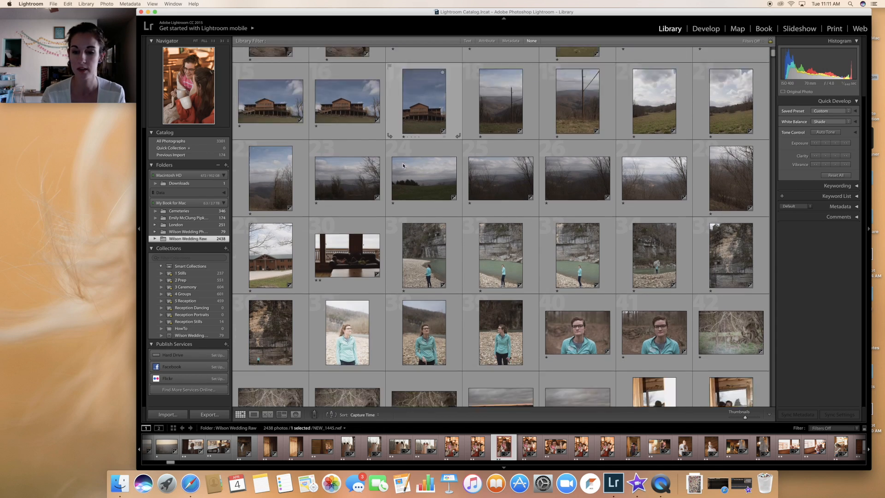
pyautogui.scroll(-20, 402, 165)
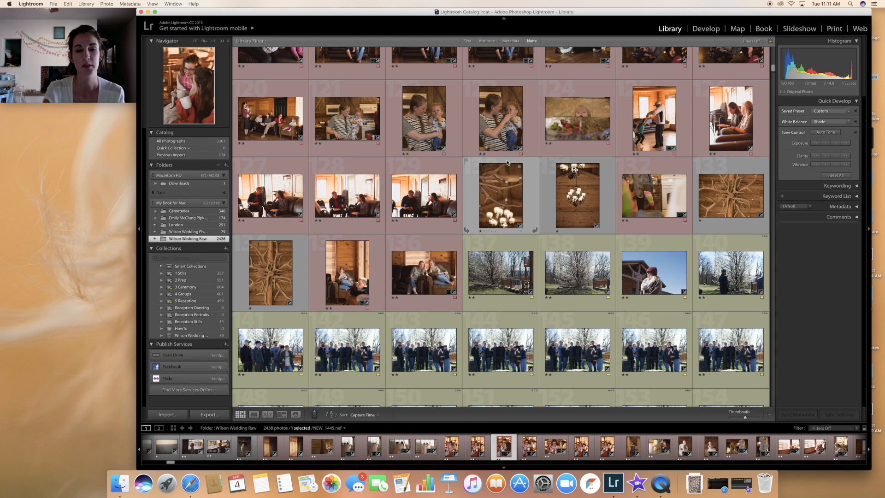
pyautogui.scroll(15, 507, 162)
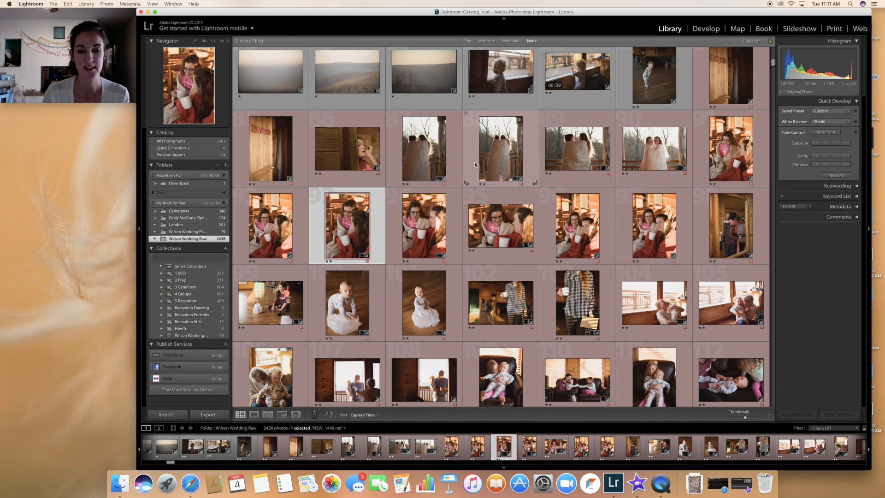
pyautogui.scroll(-3, 474, 164)
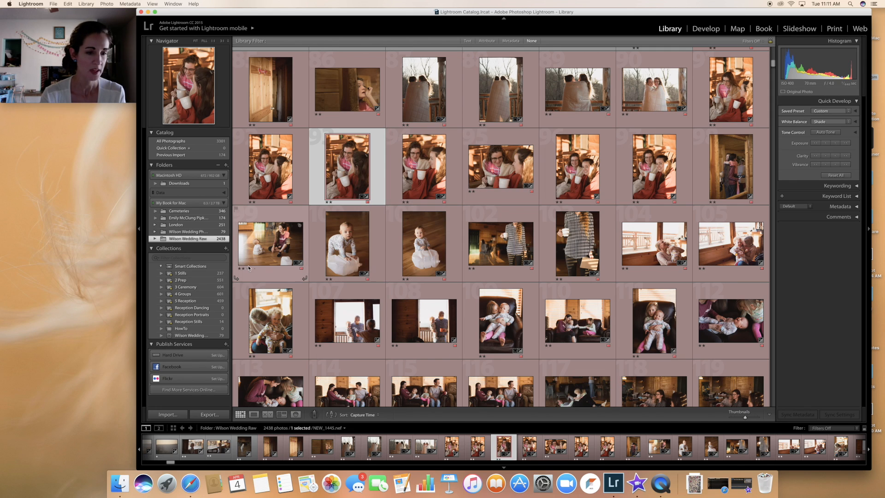
pyautogui.click(206, 273)
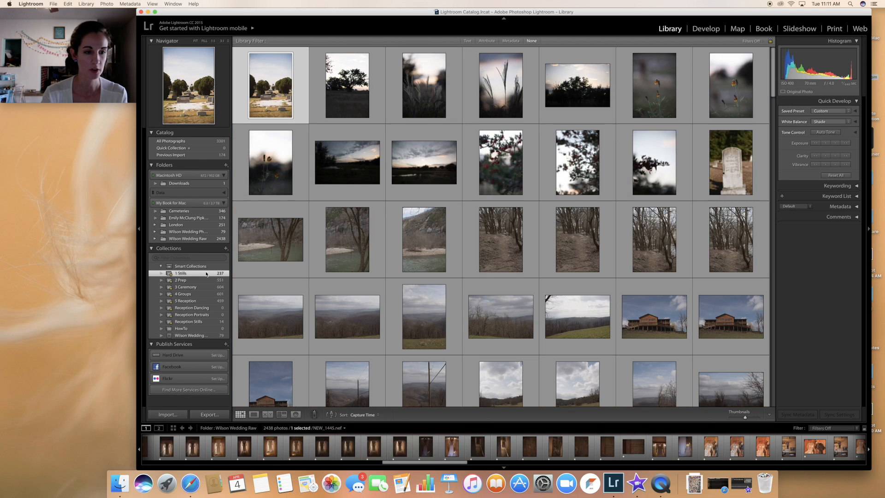
pyautogui.scroll(-10, 489, 271)
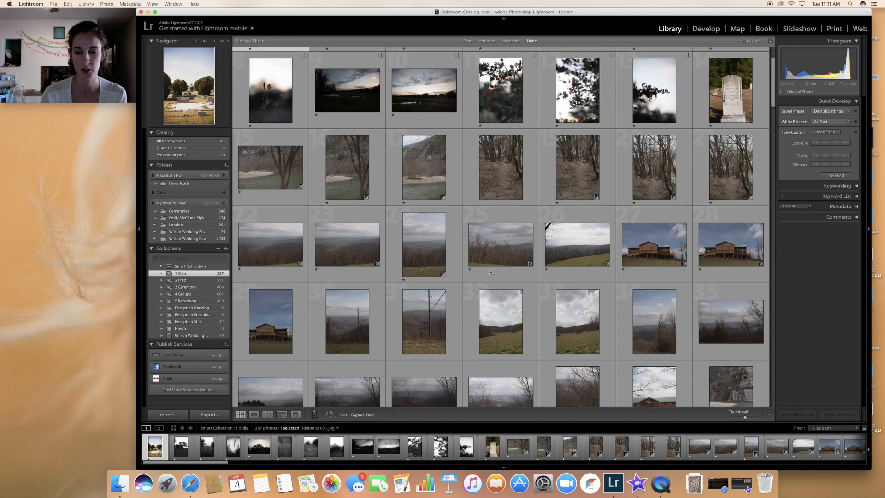
pyautogui.scroll(-5, 490, 272)
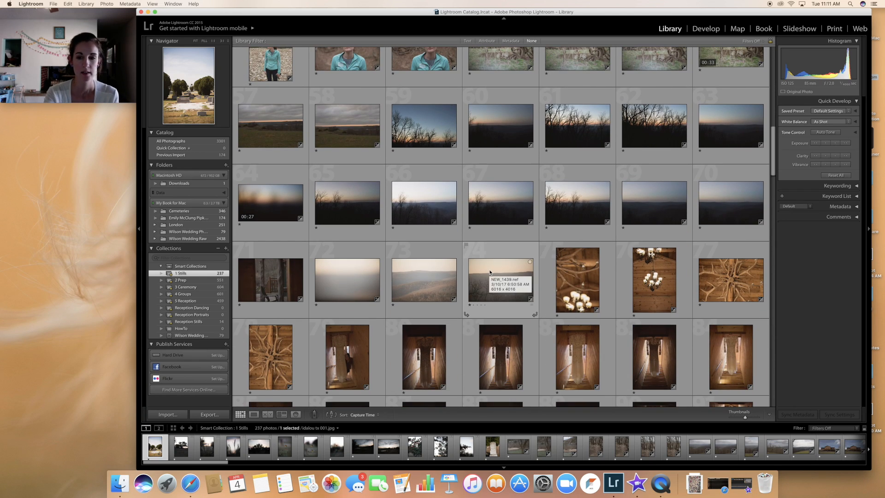
pyautogui.scroll(-3, 489, 272)
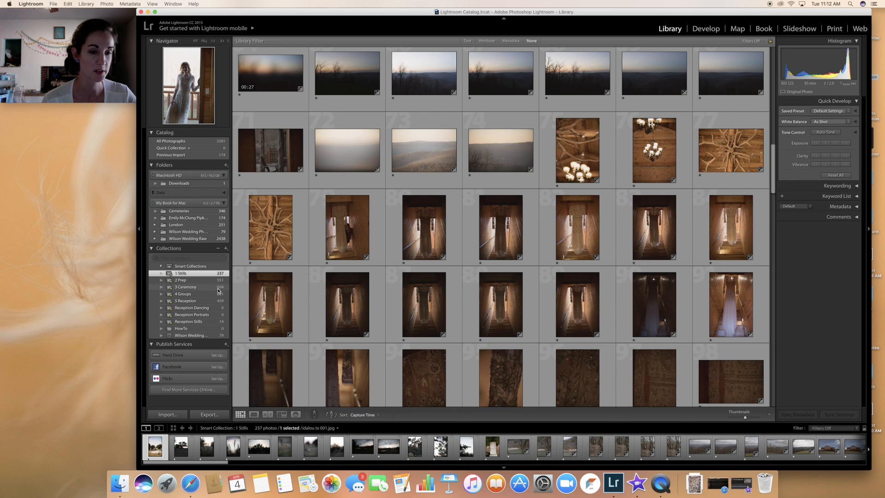
# - Examine the 3 Ceremony smart collection from beginning to end, comparing the bridal portraits, couple photos and indoor ceremony shots
pyautogui.click(213, 287)
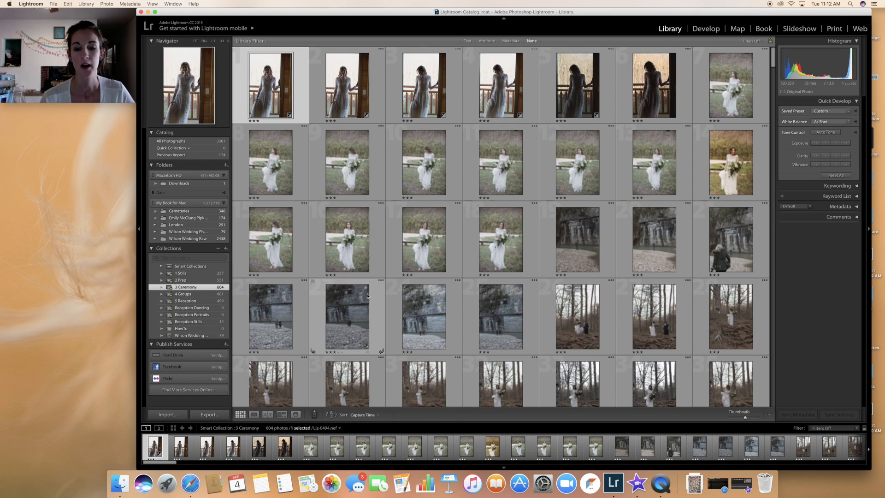
pyautogui.scroll(-3, 367, 297)
pyautogui.scroll(-20, 368, 296)
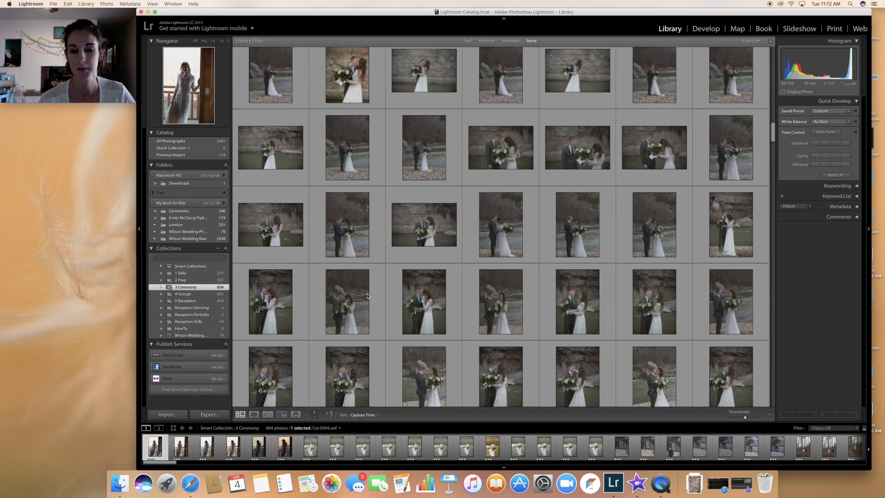
pyautogui.scroll(-15, 367, 296)
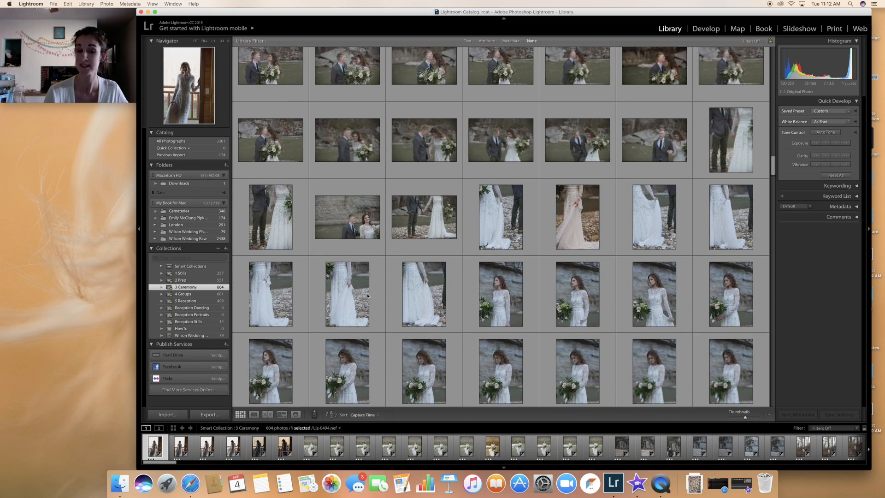
pyautogui.scroll(-10, 367, 296)
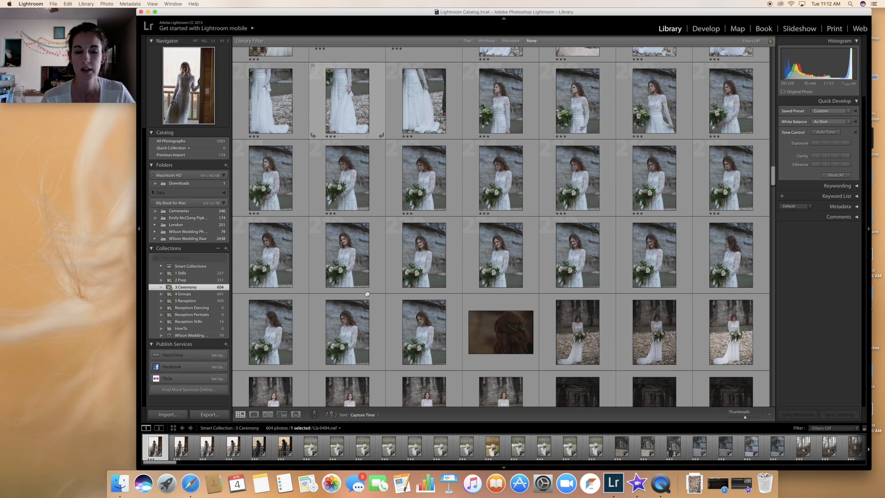
pyautogui.scroll(-15, 367, 293)
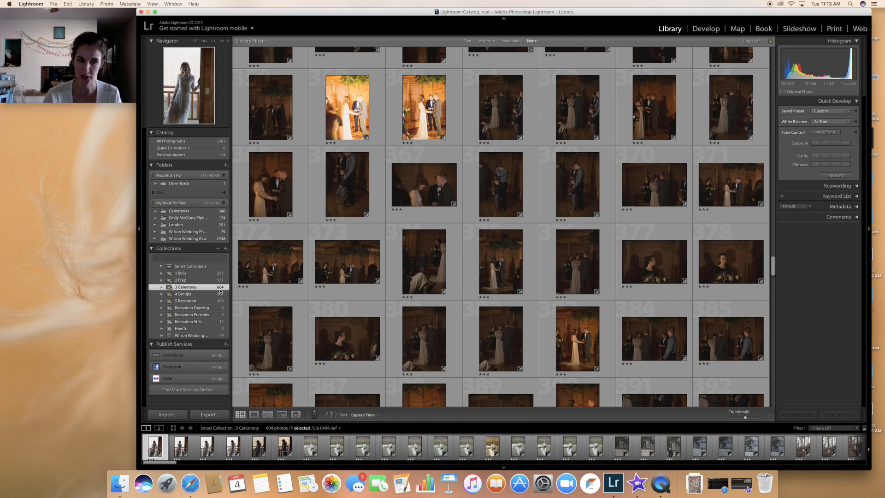
pyautogui.scroll(-15, 443, 231)
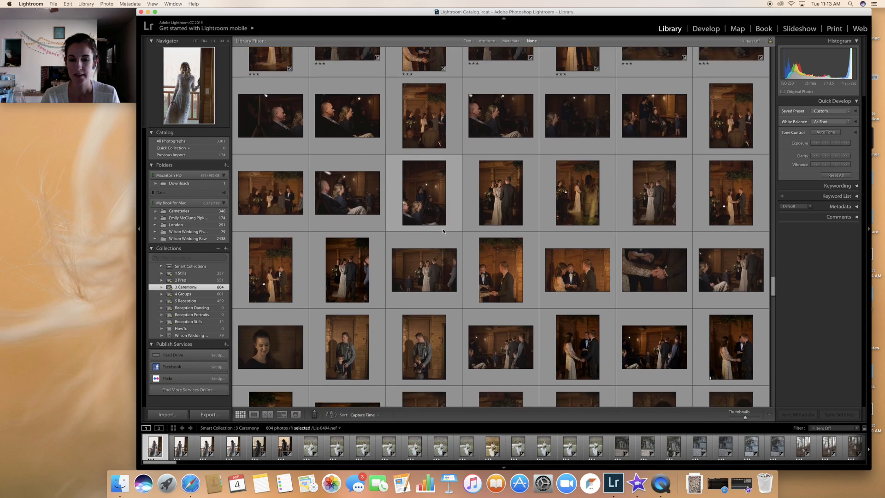
pyautogui.scroll(10, 443, 229)
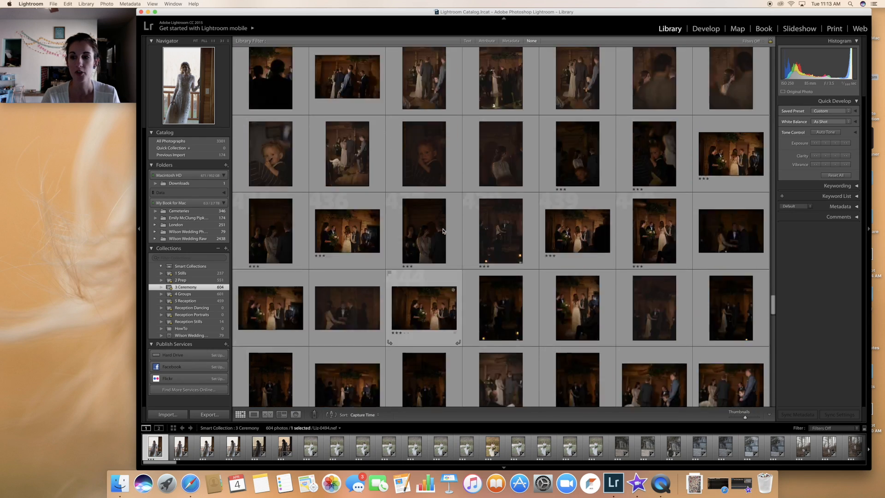
pyautogui.scroll(15, 443, 231)
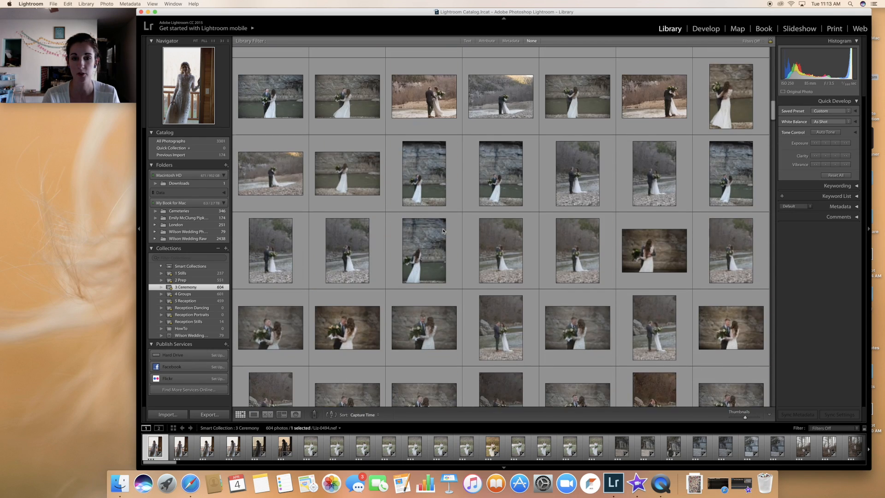
pyautogui.scroll(10, 442, 228)
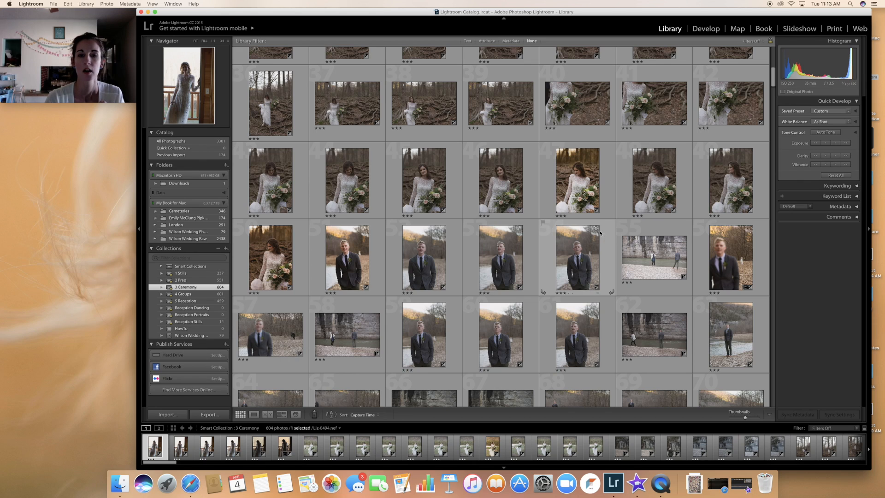
pyautogui.scroll(3, 487, 225)
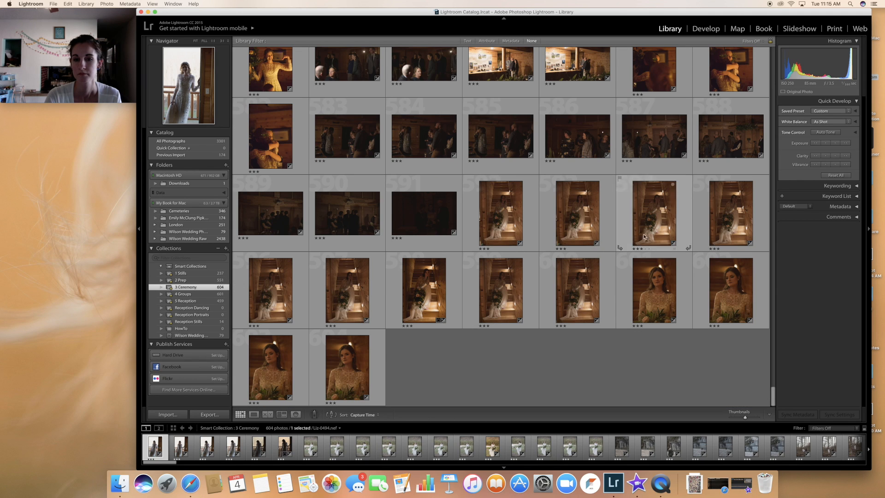
pyautogui.click(590, 363)
pyautogui.scroll(20, 544, 279)
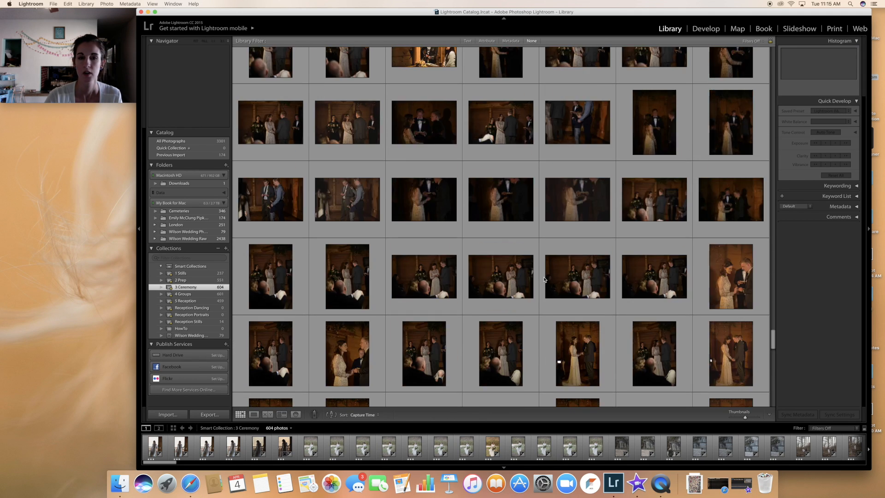
pyautogui.scroll(20, 544, 279)
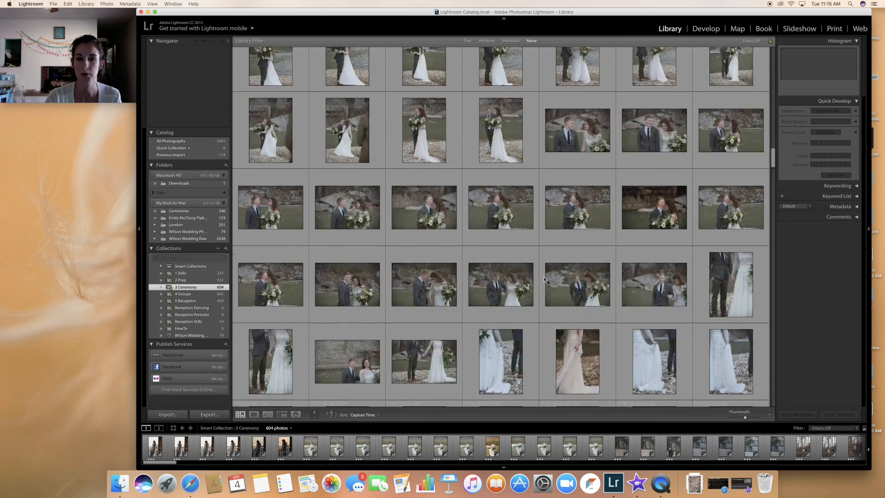
pyautogui.scroll(20, 544, 279)
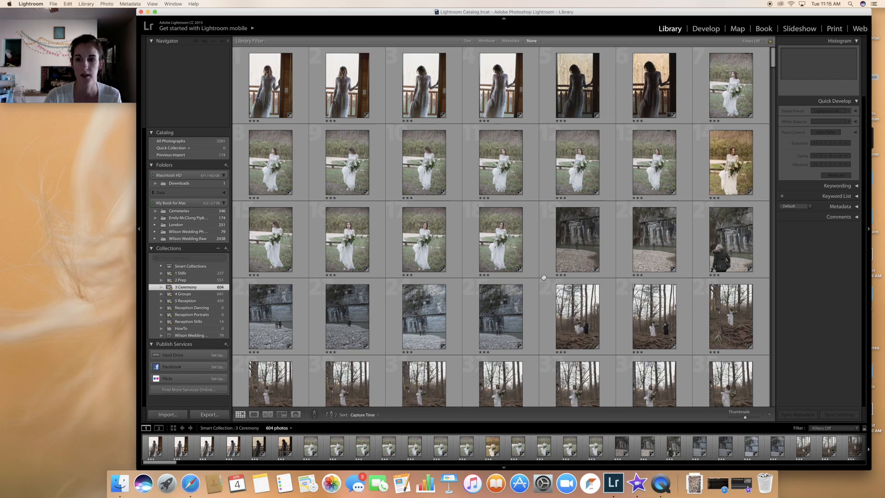
# - Label the bride's staircase and indoor portraits at the end of 3 Ceremony, photos 592 through 604, red
pyautogui.scroll(-15, 543, 276)
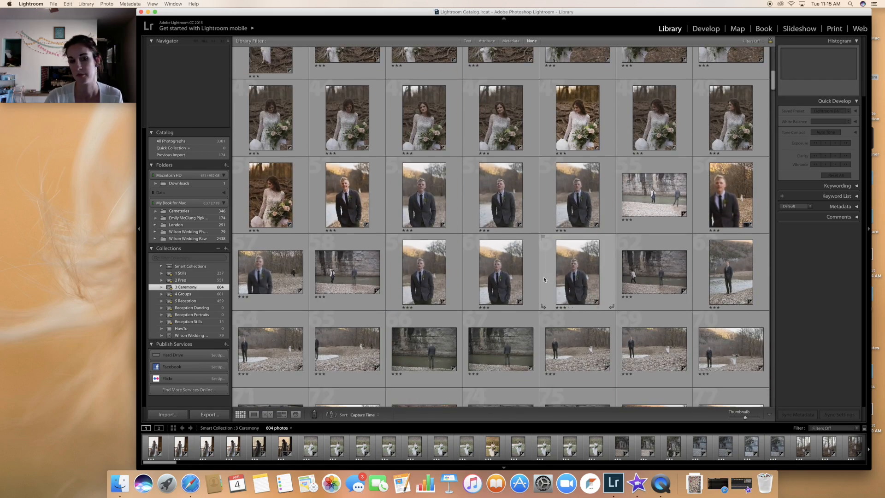
pyautogui.scroll(-20, 543, 279)
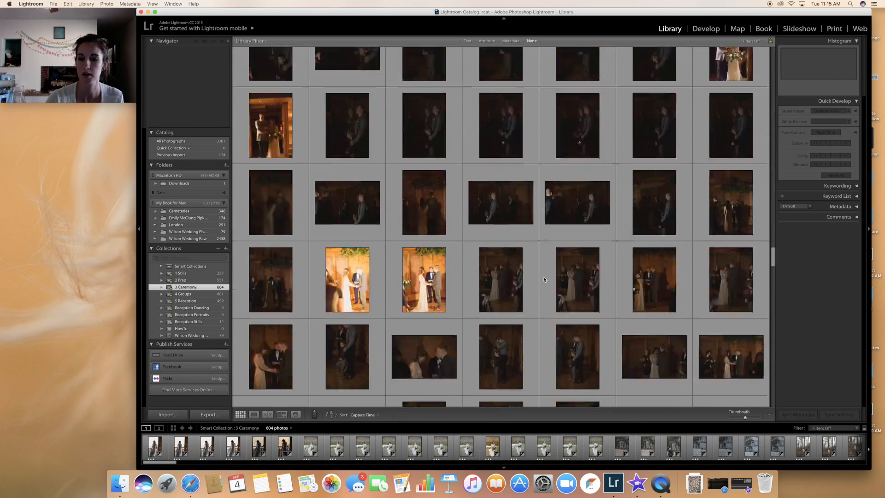
pyautogui.scroll(-20, 544, 279)
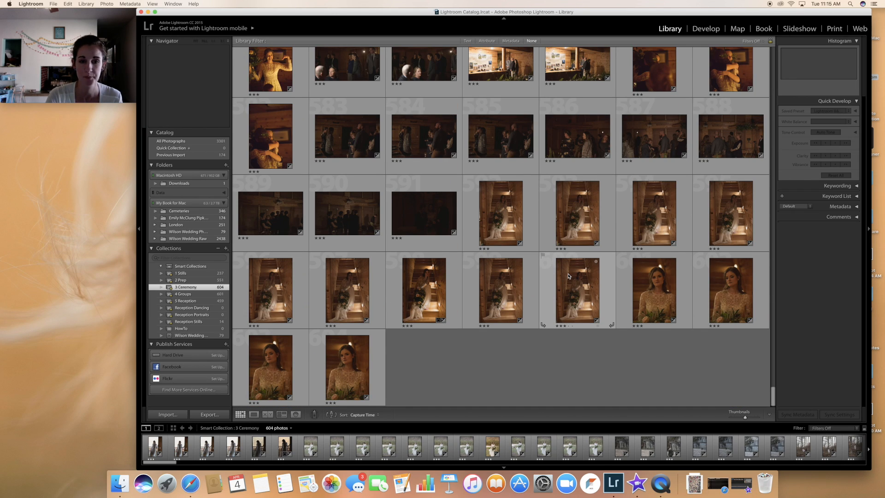
pyautogui.click(490, 217)
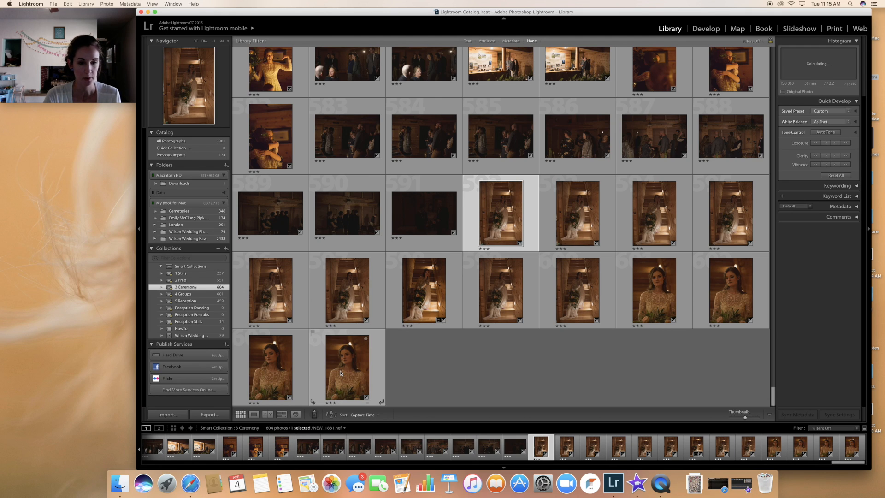
pyautogui.keyDown('shift'); pyautogui.click(340, 372); pyautogui.keyUp('shift')
pyautogui.press('6')
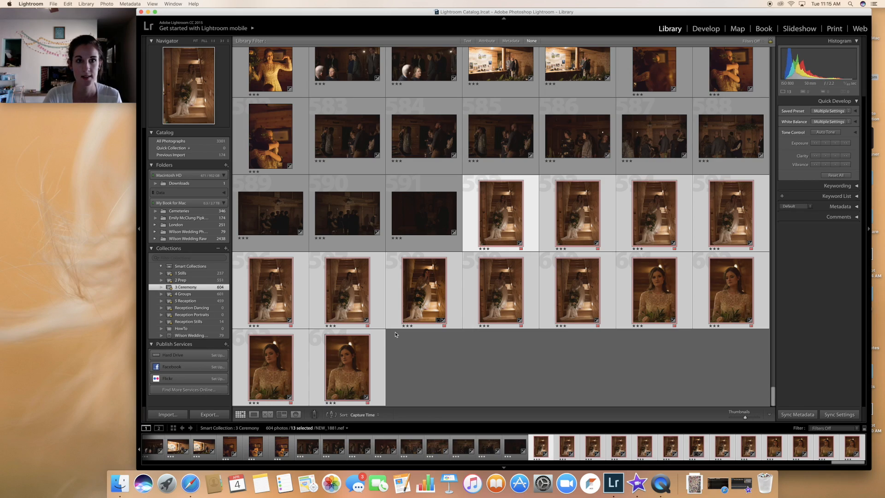
# - Label the opening bridal portraits in 3 Ceremony, photos 1 through 18, red
pyautogui.scroll(20, 395, 334)
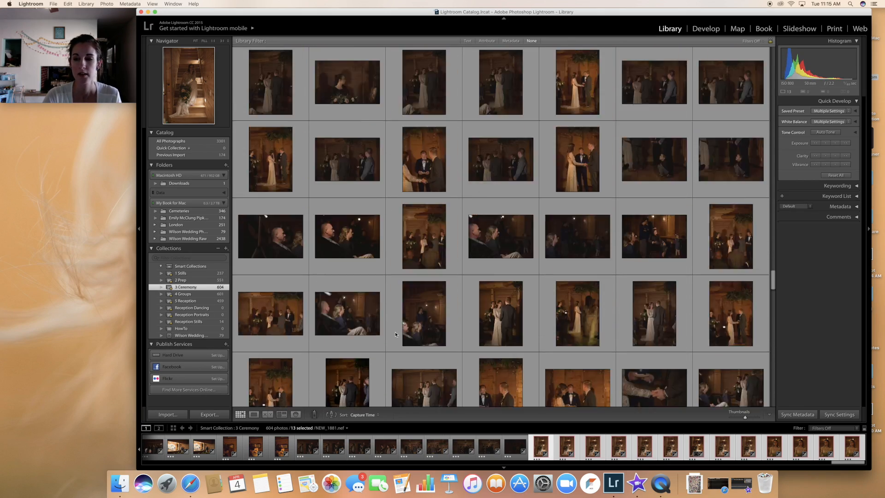
pyautogui.scroll(20, 395, 334)
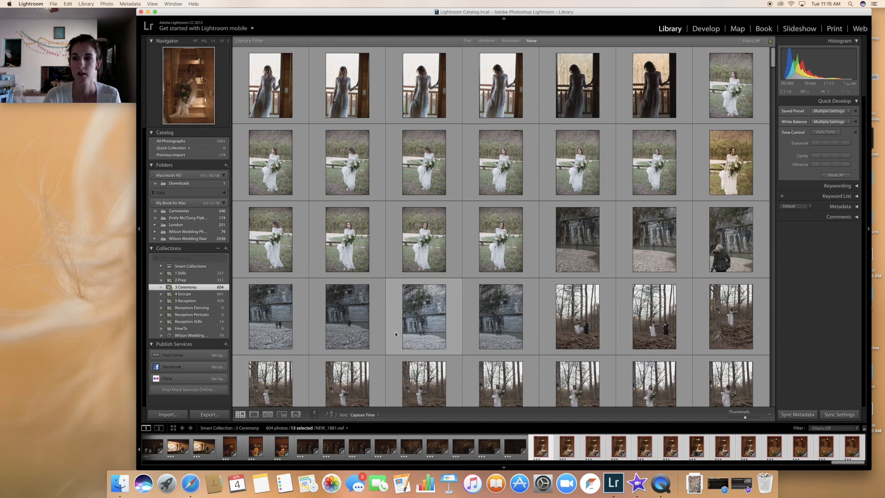
pyautogui.click(279, 100)
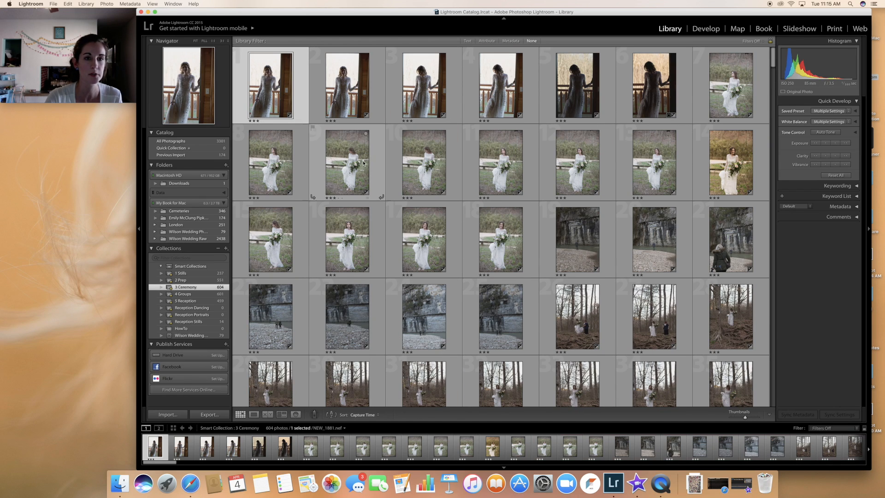
pyautogui.scroll(-3, 363, 163)
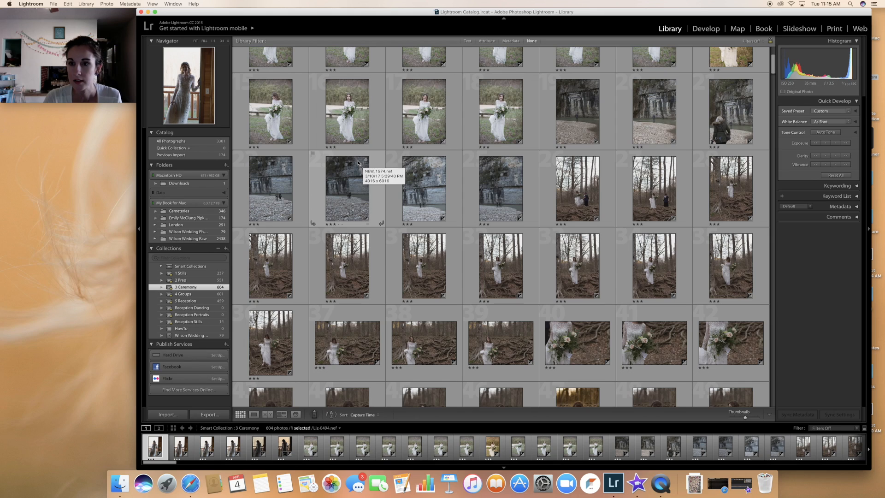
pyautogui.keyDown('shift'); pyautogui.click(485, 121); pyautogui.keyUp('shift')
pyautogui.press('6')
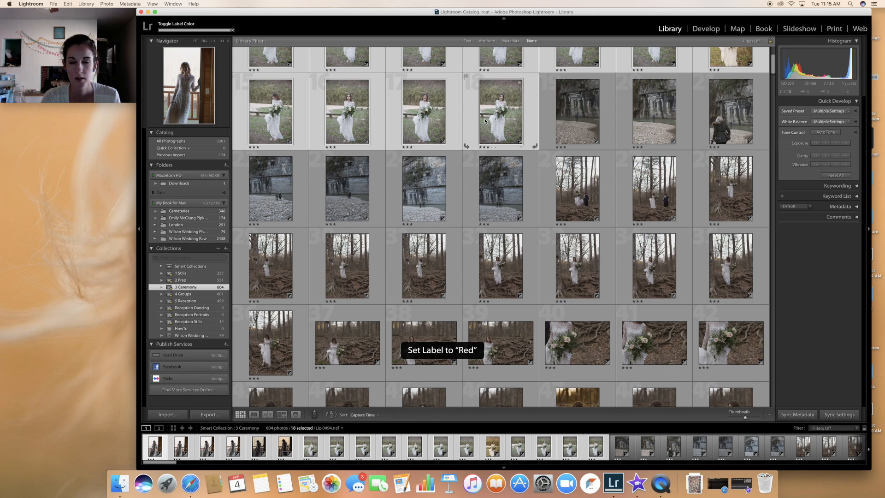
# - Label the riverside cliff photos in 3 Ceremony, numbers 19 through 25, yellow
pyautogui.click(579, 123)
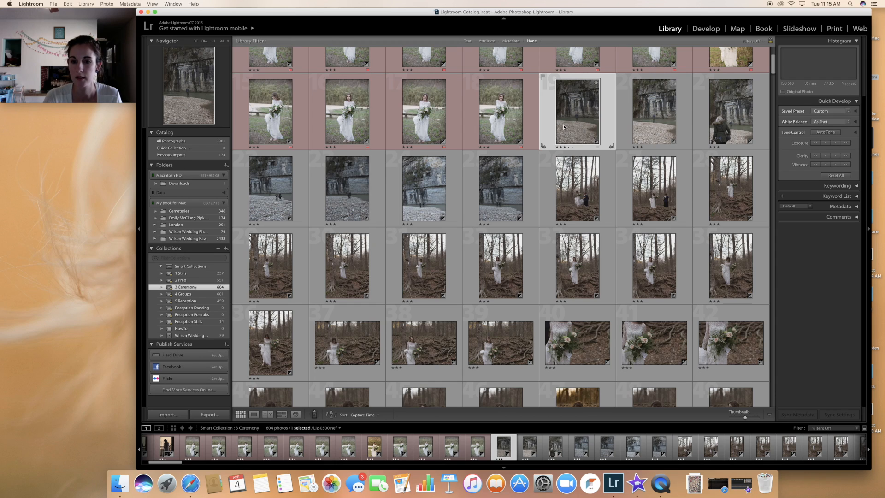
pyautogui.keyDown('shift'); pyautogui.click(492, 191); pyautogui.keyUp('shift')
pyautogui.press('7')
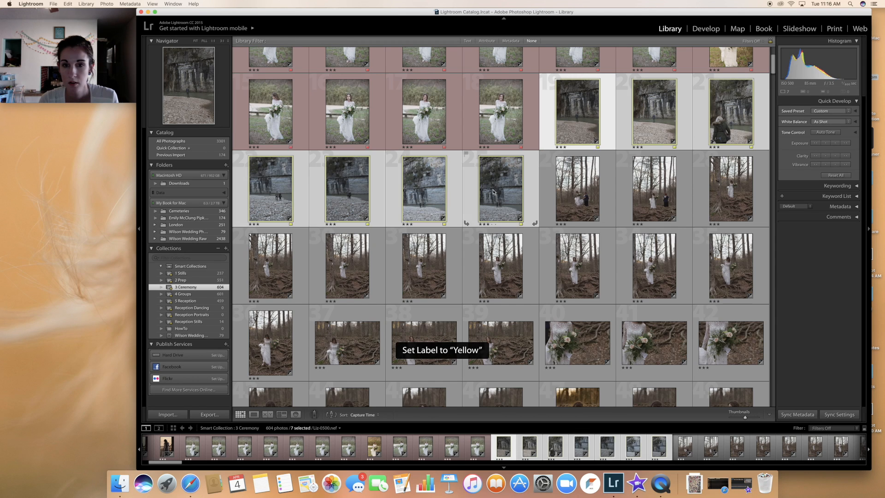
# - Label the woodland bridal portraits in 3 Ceremony, photos 26 through 50, red
pyautogui.click(587, 184)
pyautogui.scroll(-1, 588, 186)
pyautogui.scroll(-5, 588, 186)
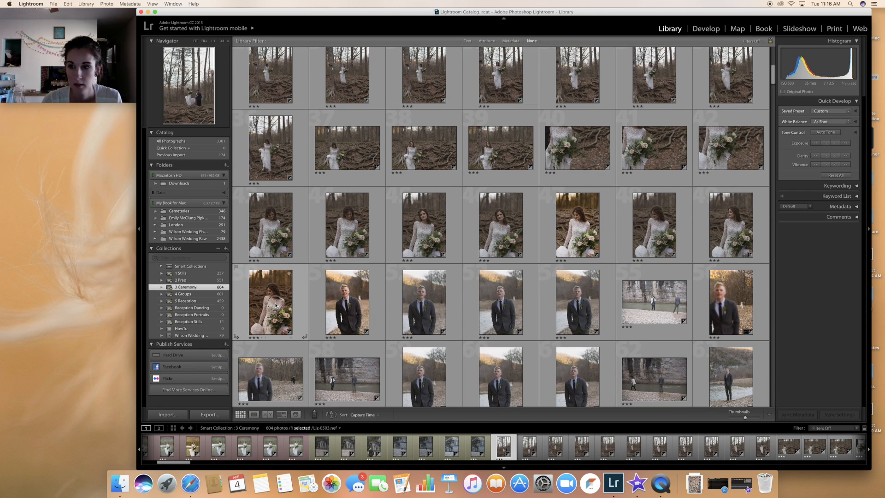
pyautogui.keyDown('shift'); pyautogui.click(275, 305); pyautogui.keyUp('shift')
pyautogui.press('6')
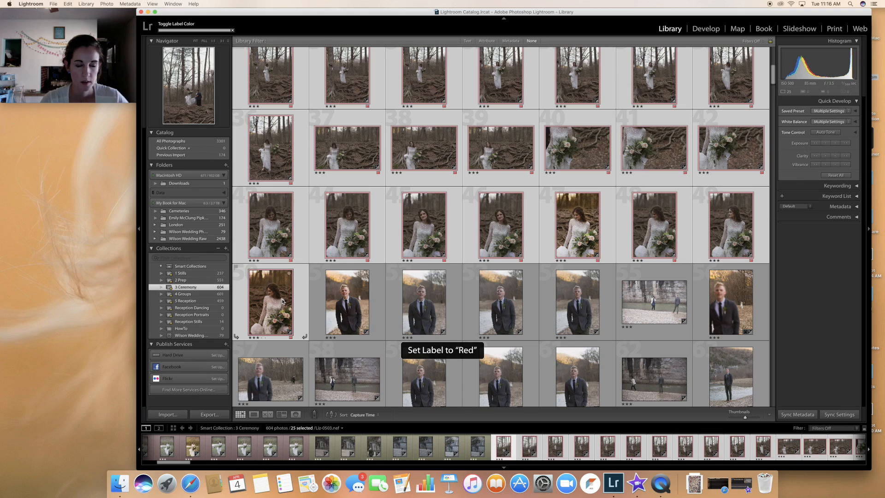
# - Label the groom and couple photos by the river in 3 Ceremony, photos 51 through 200, yellow
pyautogui.click(347, 304)
pyautogui.scroll(-5, 348, 306)
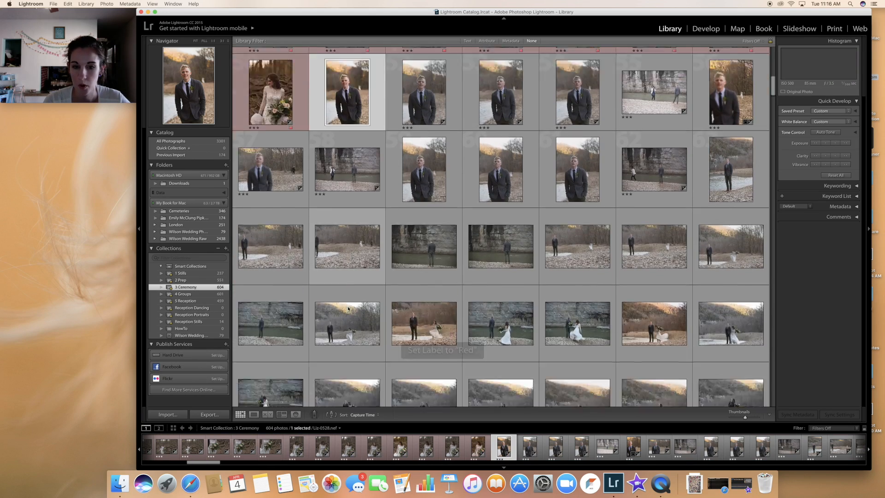
pyautogui.scroll(-15, 347, 306)
pyautogui.scroll(-10, 347, 308)
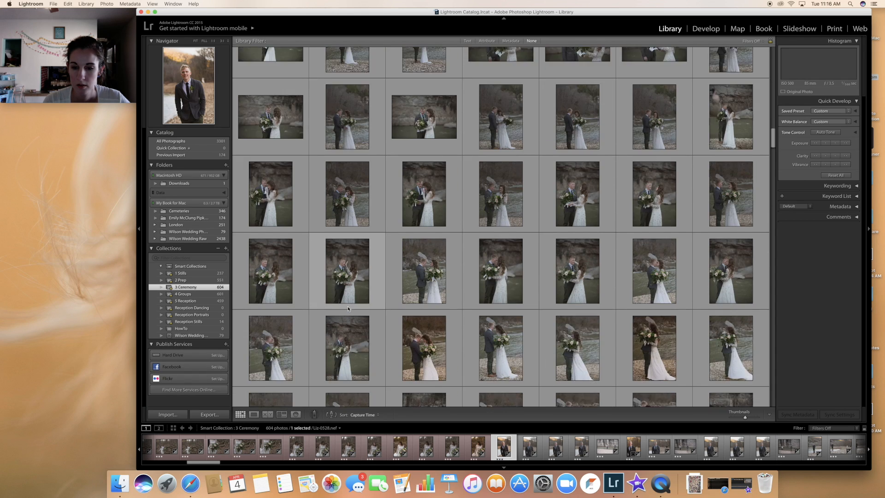
pyautogui.scroll(-10, 348, 306)
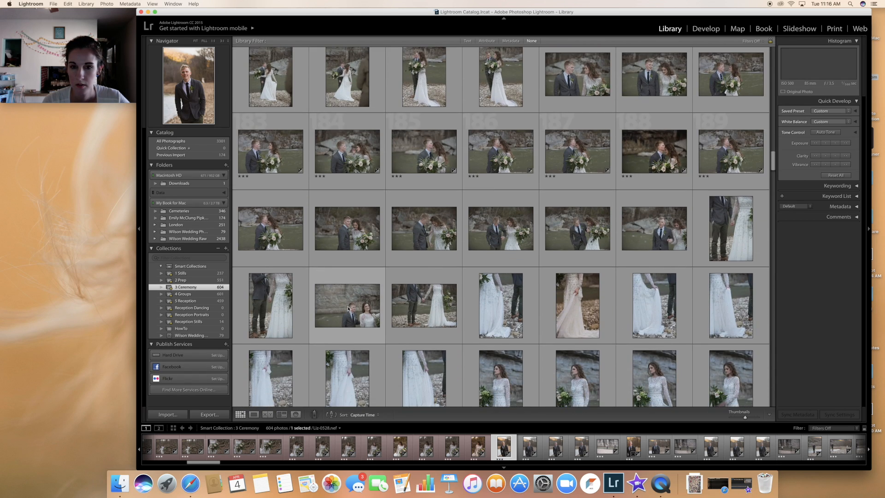
pyautogui.scroll(-5, 348, 308)
pyautogui.scroll(1, 347, 309)
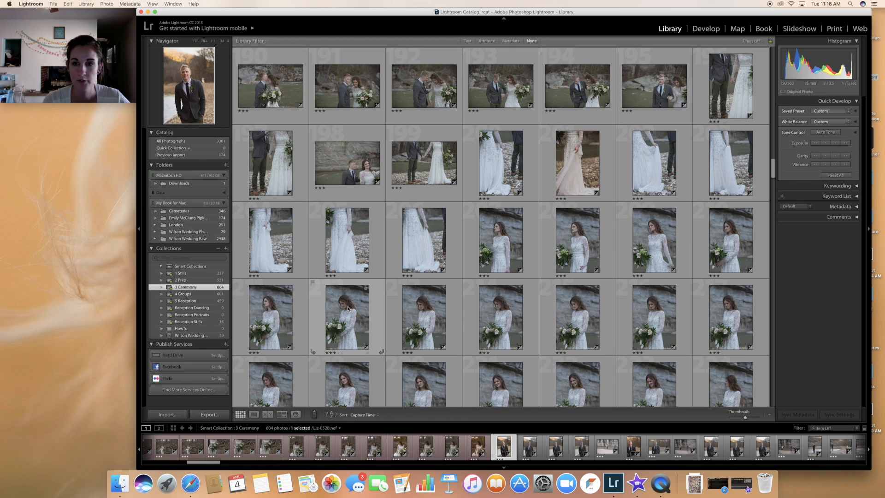
pyautogui.keyDown('shift'); pyautogui.click(488, 175); pyautogui.keyUp('shift')
pyautogui.press('7')
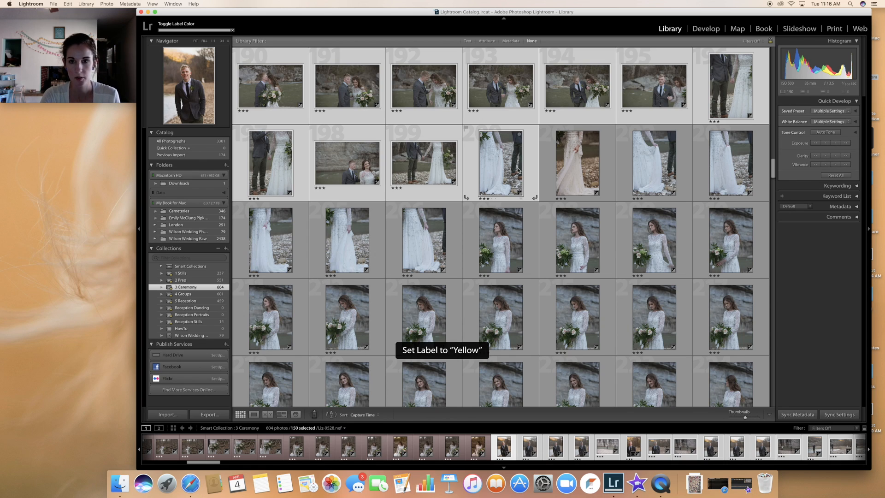
# - Label the bride's dress details and outdoor portraits in 3 Ceremony, photos 201 through 267, red
pyautogui.click(572, 170)
pyautogui.scroll(-10, 484, 272)
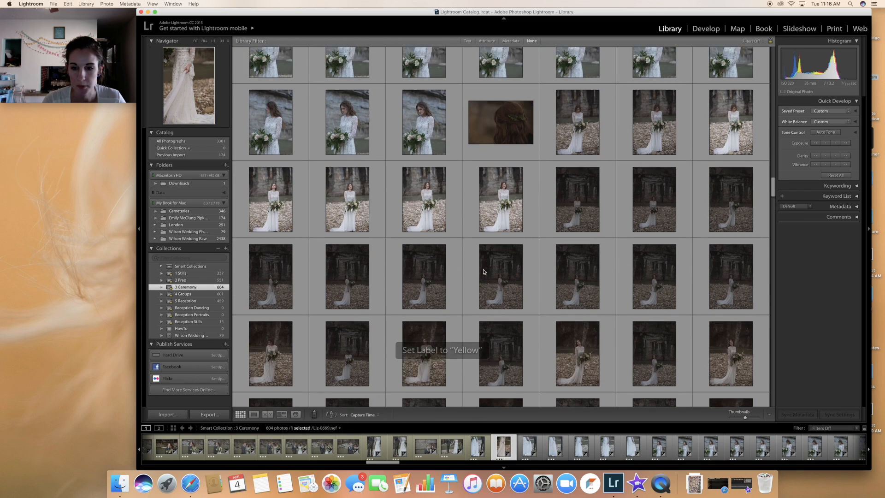
pyautogui.scroll(-8, 483, 272)
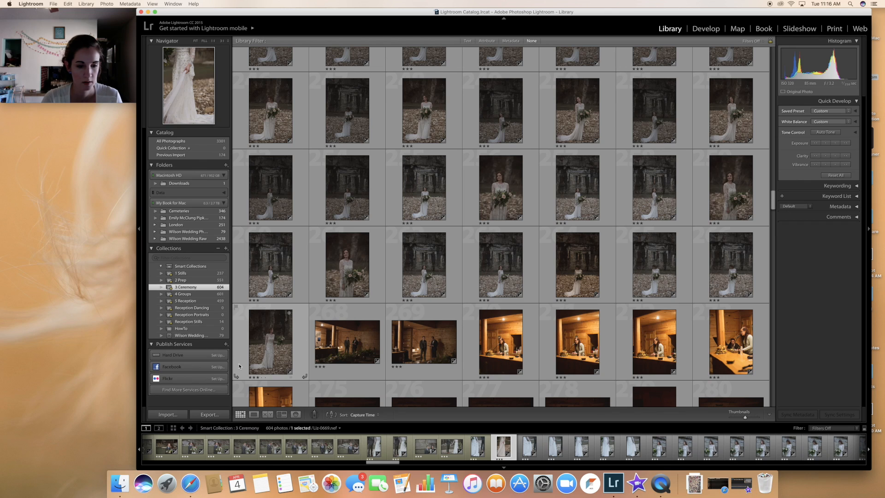
pyautogui.keyDown('shift'); pyautogui.click(244, 366); pyautogui.keyUp('shift')
pyautogui.press('6')
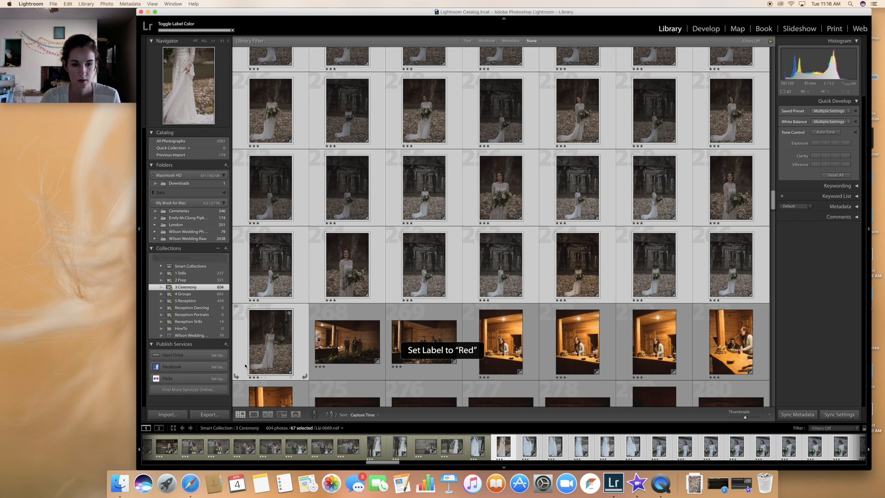
# - Label the indoor ceremony photos in 3 Ceremony, numbers 268 through 591, green
pyautogui.click(338, 352)
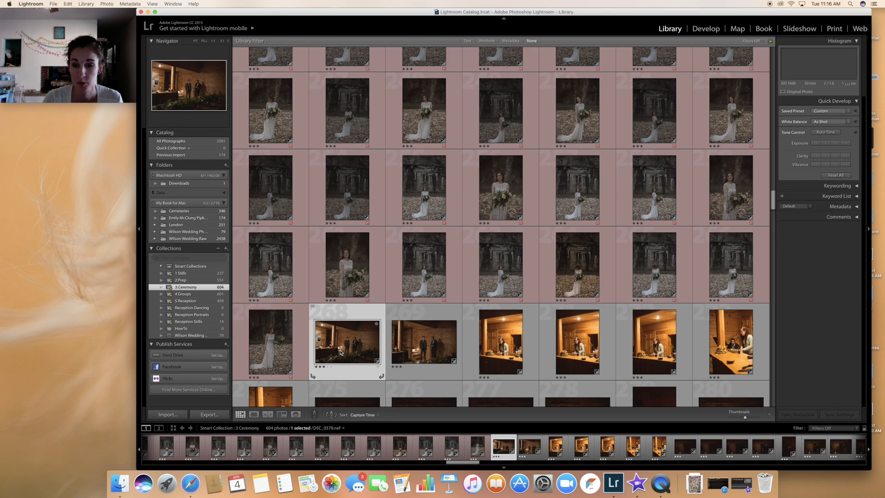
pyautogui.scroll(-3, 340, 352)
pyautogui.scroll(-10, 340, 353)
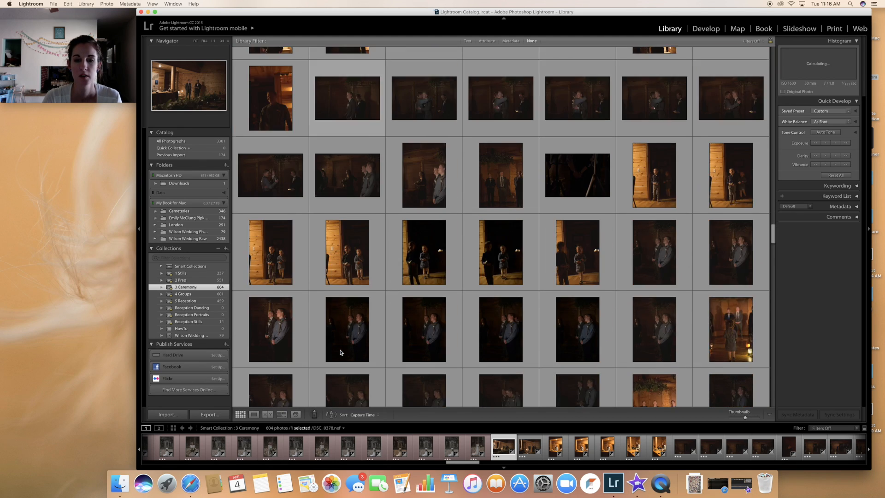
pyautogui.scroll(-10, 340, 352)
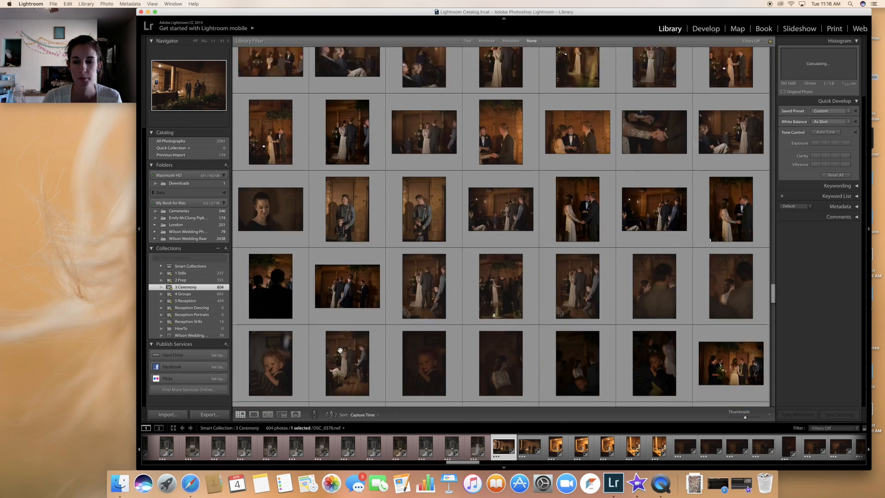
pyautogui.scroll(-10, 340, 353)
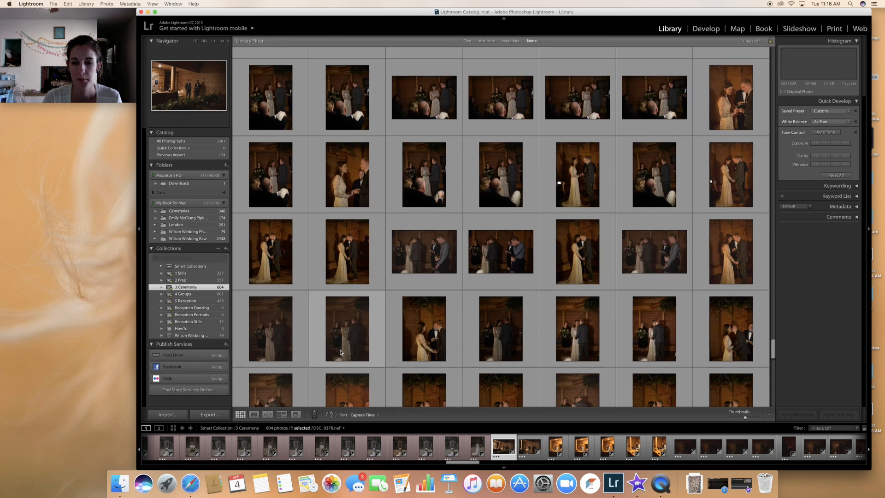
pyautogui.scroll(-10, 340, 352)
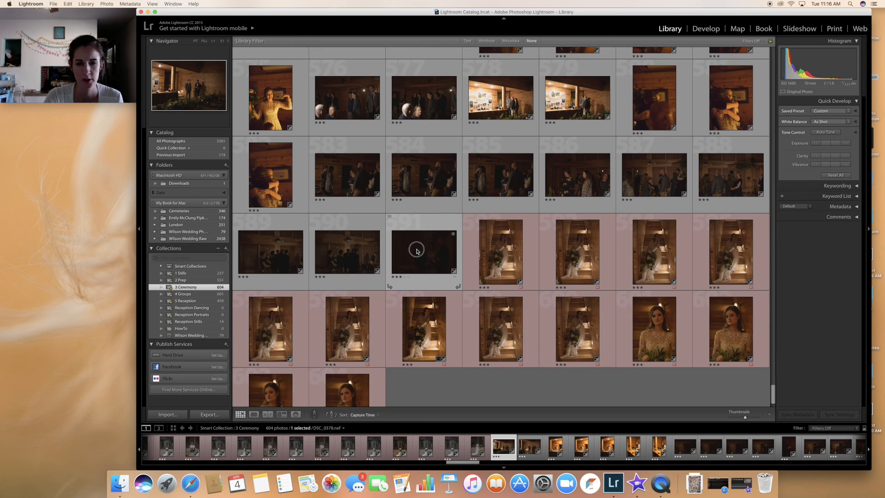
pyautogui.keyDown('shift'); pyautogui.click(417, 251); pyautogui.keyUp('shift')
pyautogui.press('8')
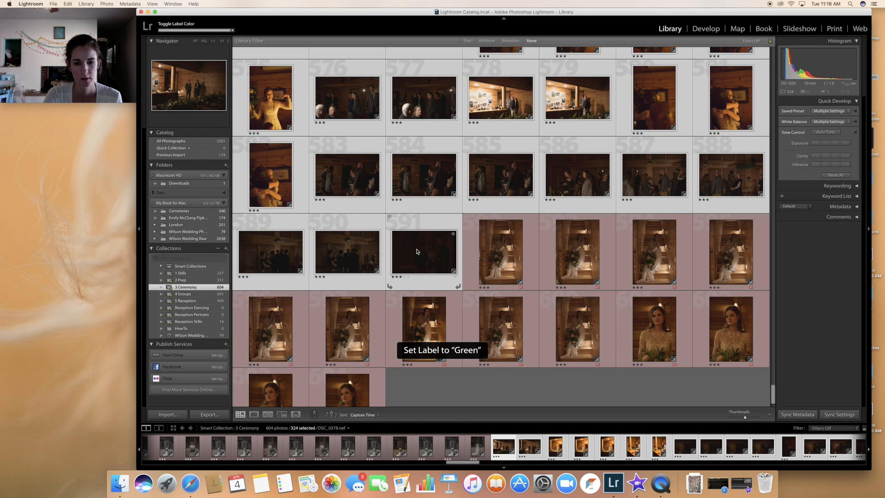
# - Sort 3 Ceremony by label color and select the first photo of the red bridal portraits
pyautogui.click(403, 383)
pyautogui.click(381, 391)
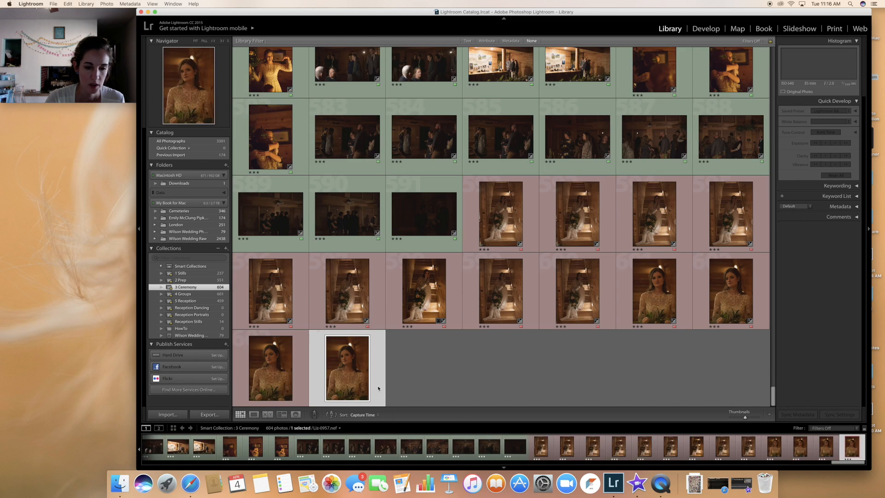
pyautogui.click(362, 415)
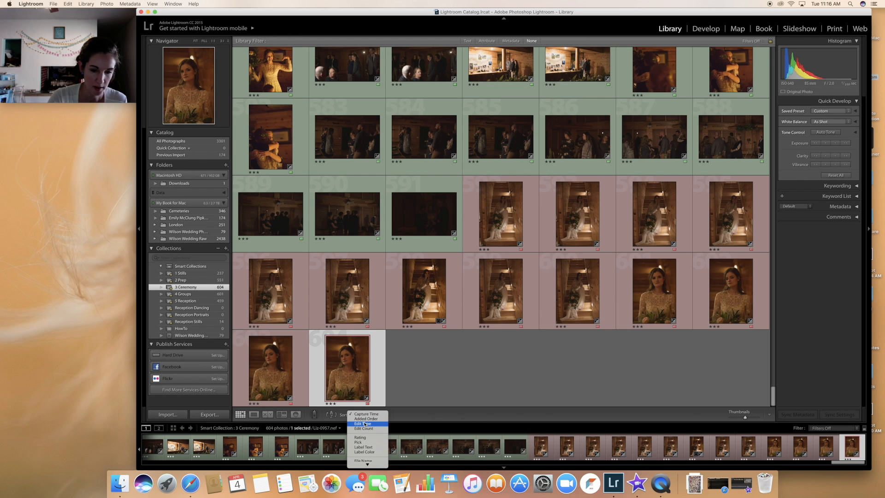
pyautogui.click(364, 451)
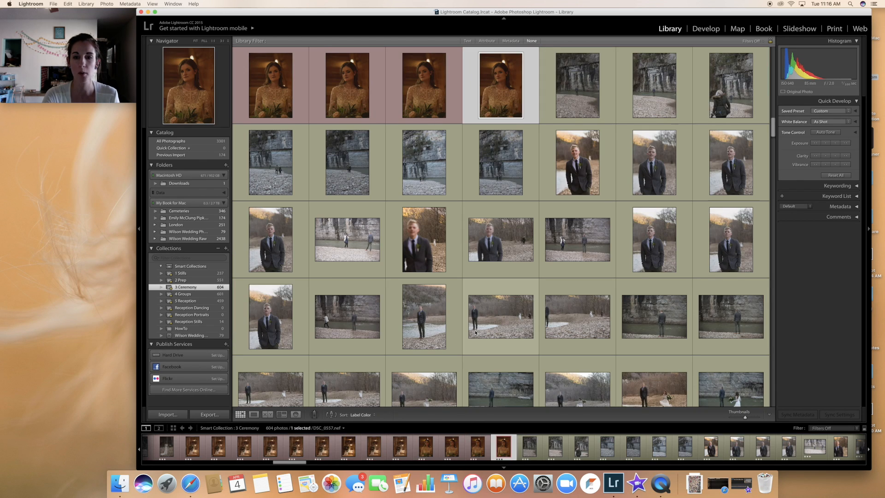
pyautogui.scroll(10, 475, 331)
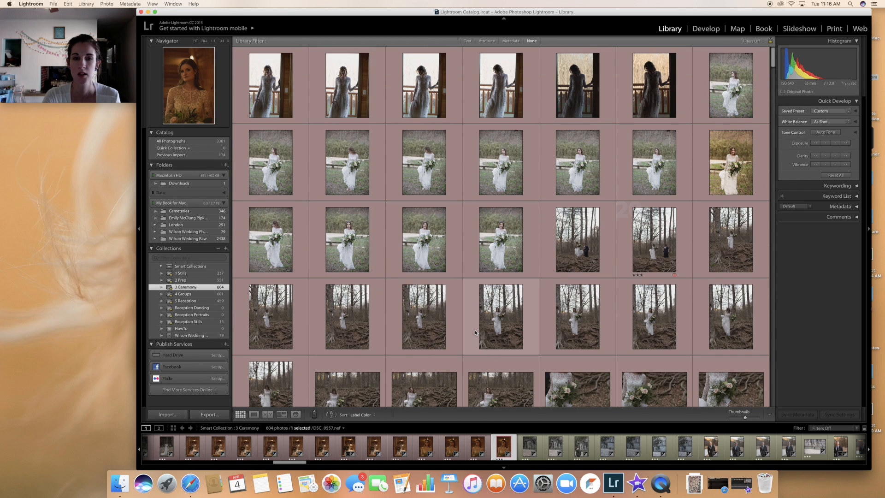
pyautogui.click(272, 87)
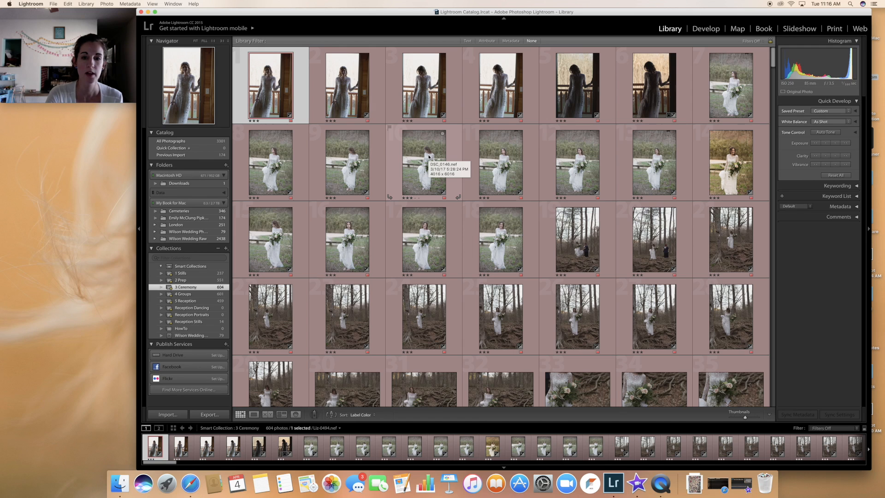
pyautogui.scroll(-10, 408, 153)
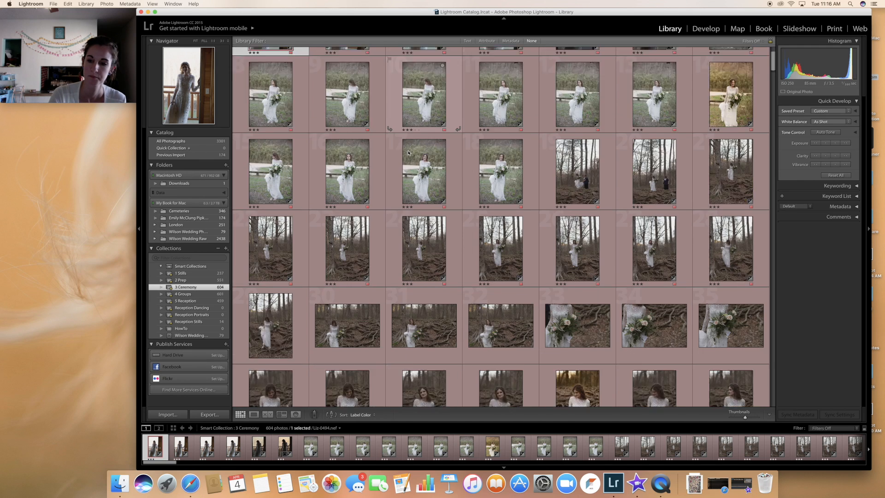
pyautogui.scroll(10, 408, 153)
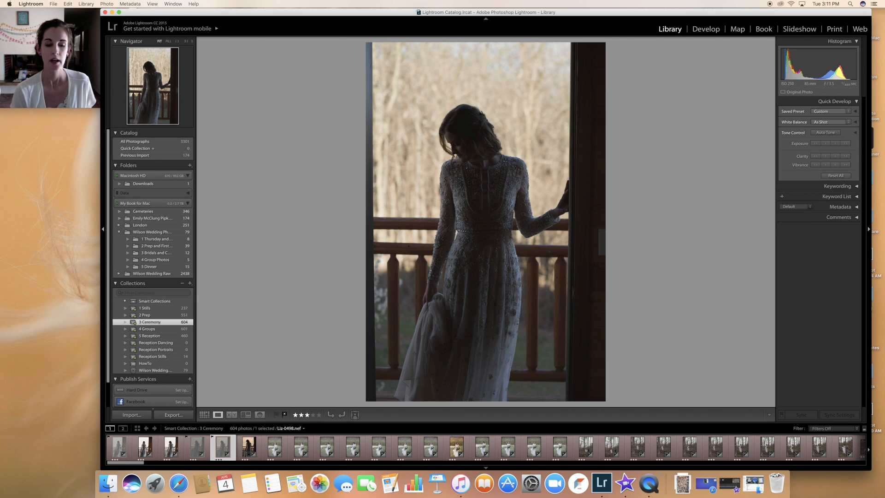
# - Review the red bridal portraits one at a time and reject the eighth and ninth photos, showing the bride with her bouquet outdoors
pyautogui.press('Right')
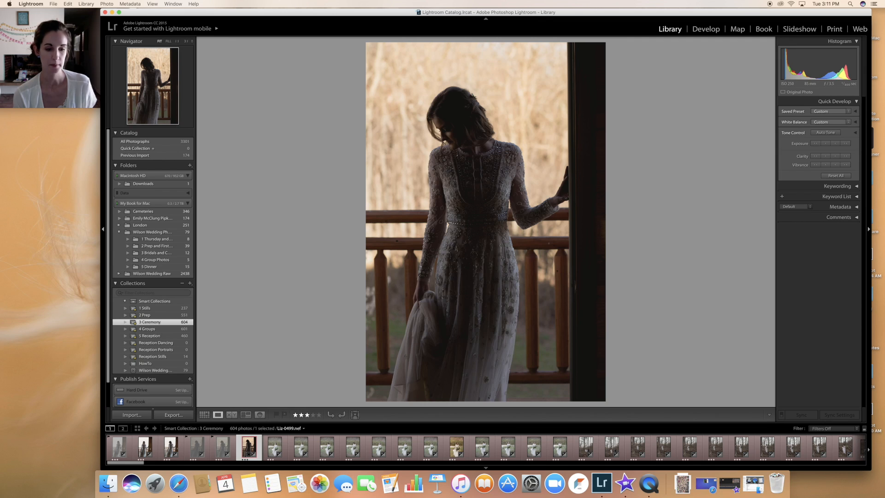
pyautogui.press('Right')
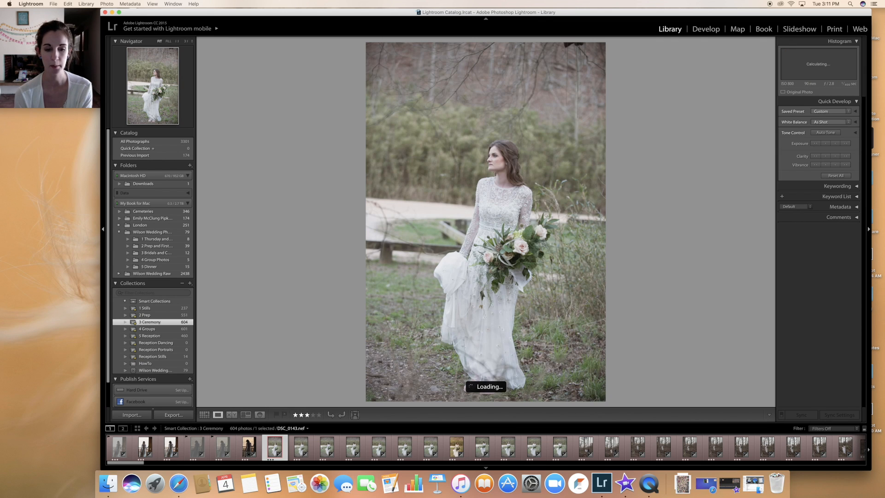
pyautogui.press('Right')
pyautogui.press('x')
pyautogui.press('Right')
pyautogui.press('Right')
pyautogui.press('Left')
pyautogui.press('x')
pyautogui.press('Right')
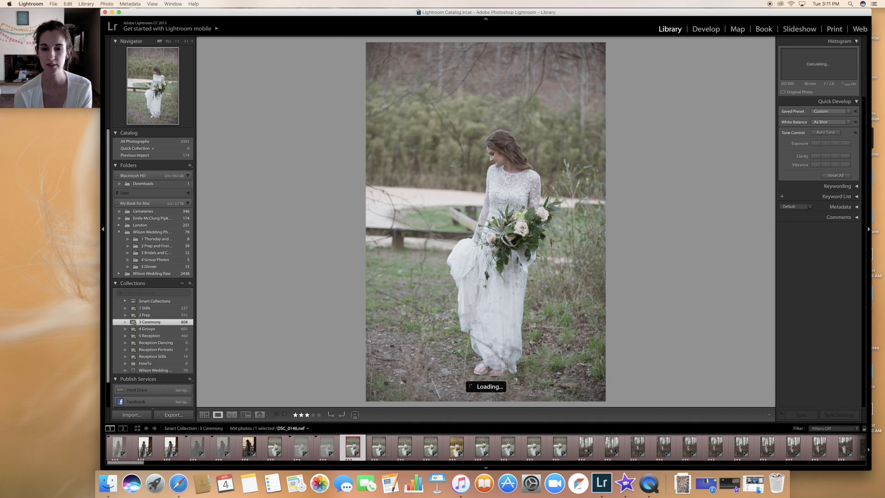
# - Compare the following bouquet portraits and reject the eleventh photo and DSC_0149.nef
pyautogui.press('Right')
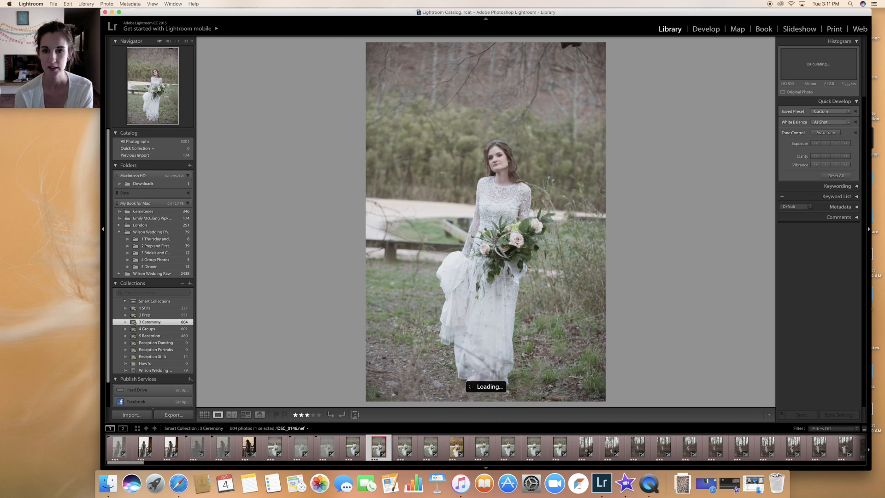
pyautogui.press('x')
pyautogui.press('Right')
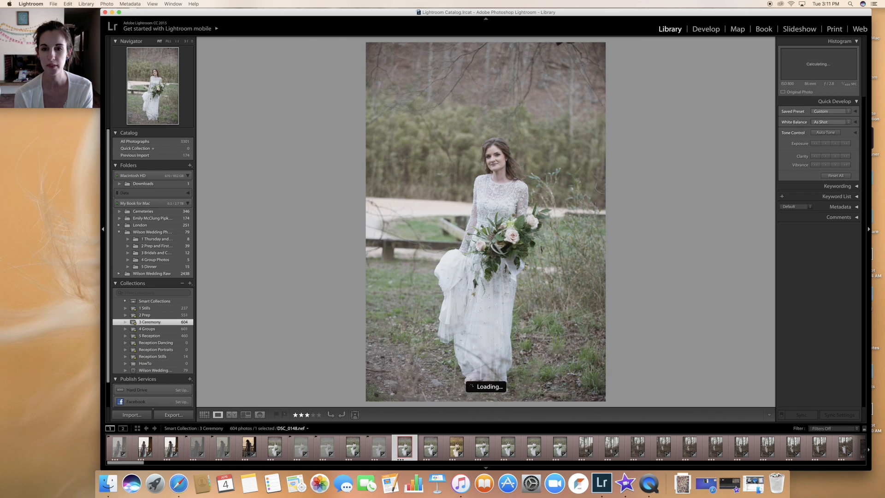
pyautogui.press('Right')
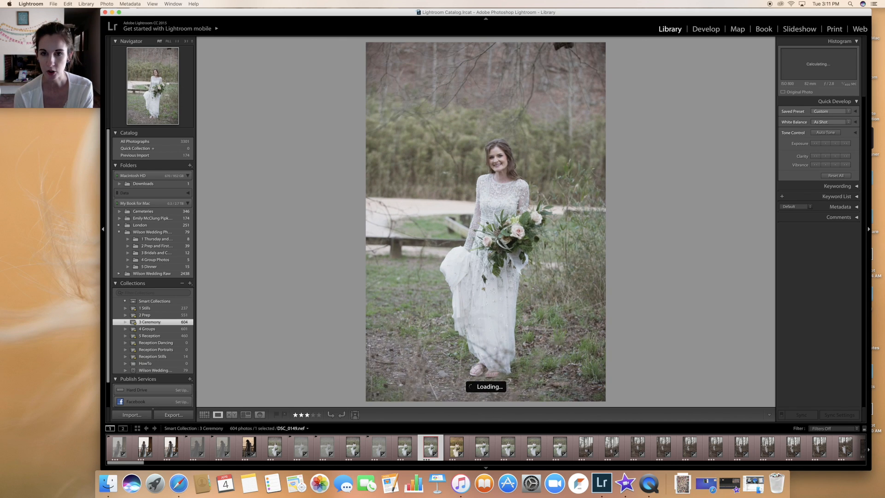
pyautogui.press('Left')
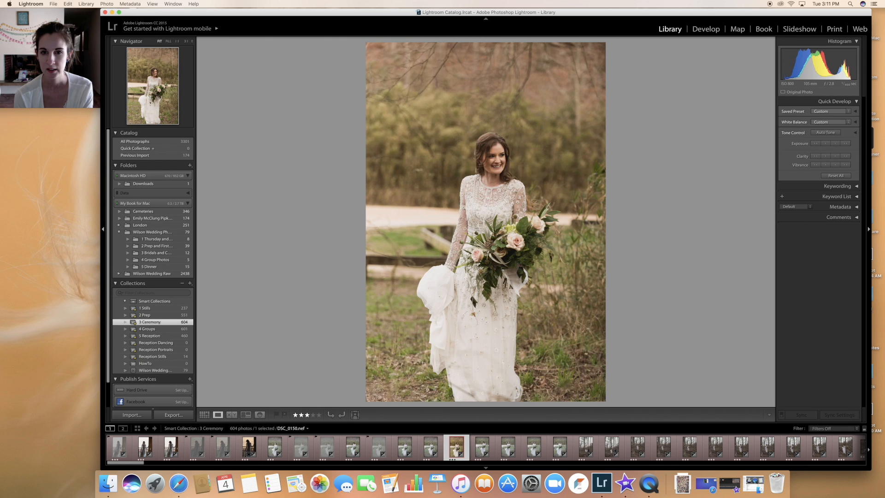
pyautogui.press('Right')
pyautogui.press('Right')
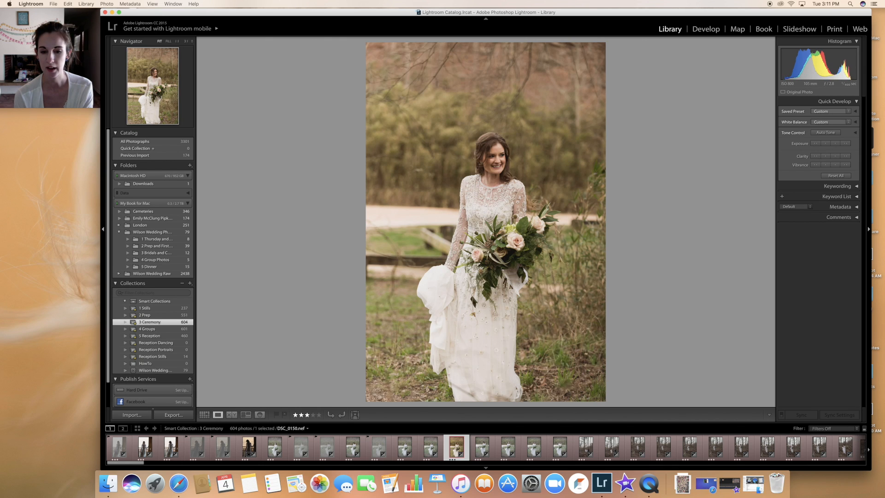
pyautogui.press('Left')
pyautogui.press('x')
pyautogui.press('Right')
pyautogui.press('Right')
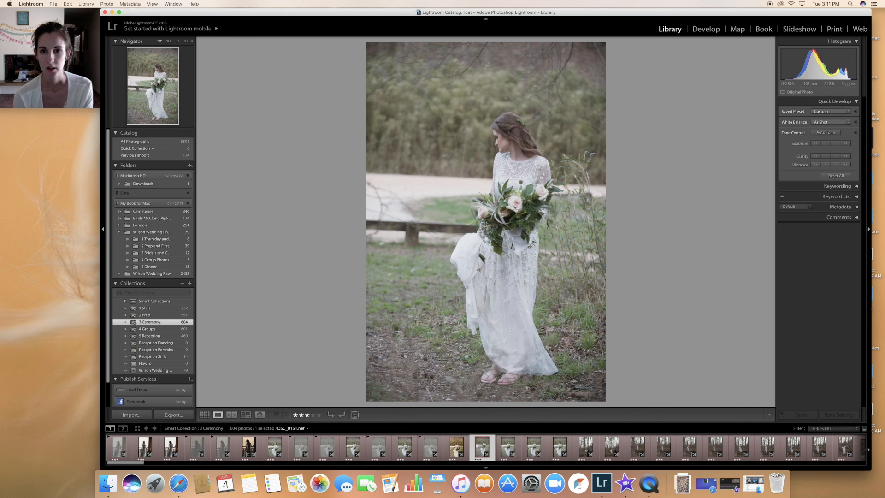
# - Reject the bouquet portraits DSC_0151.nef and DSC_0152.nef
pyautogui.press('x')
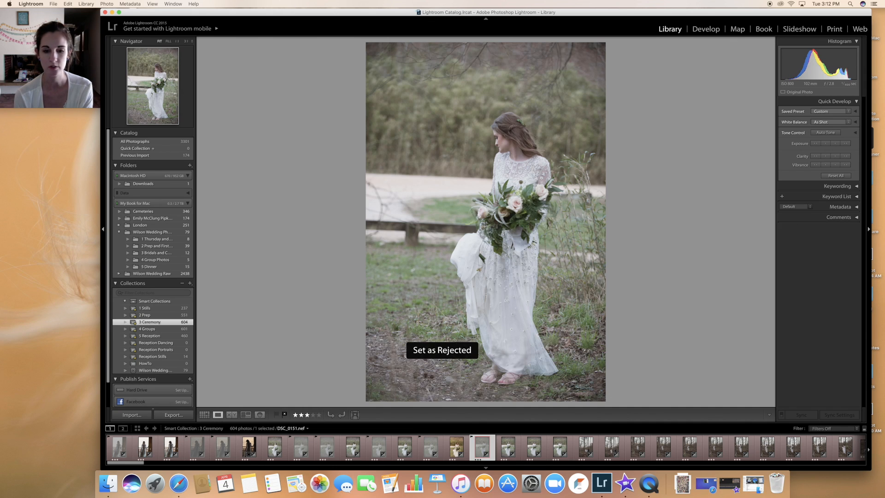
pyautogui.press('Right')
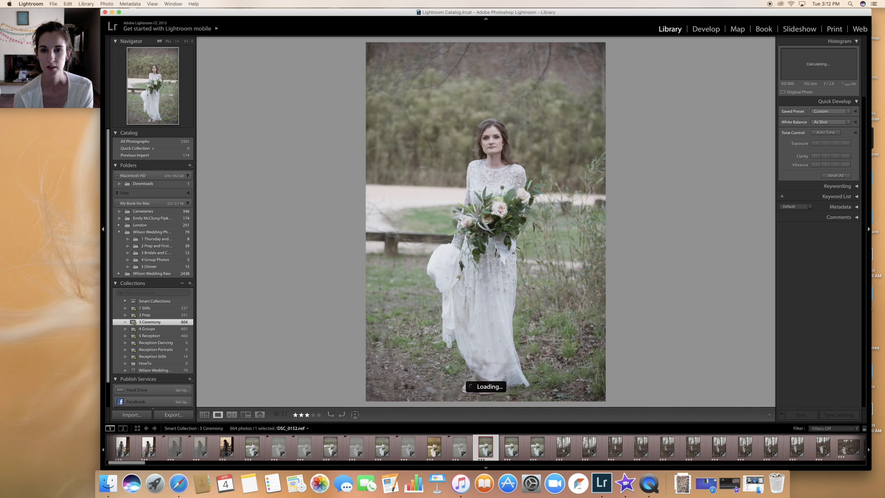
pyautogui.press('x')
pyautogui.press('Right')
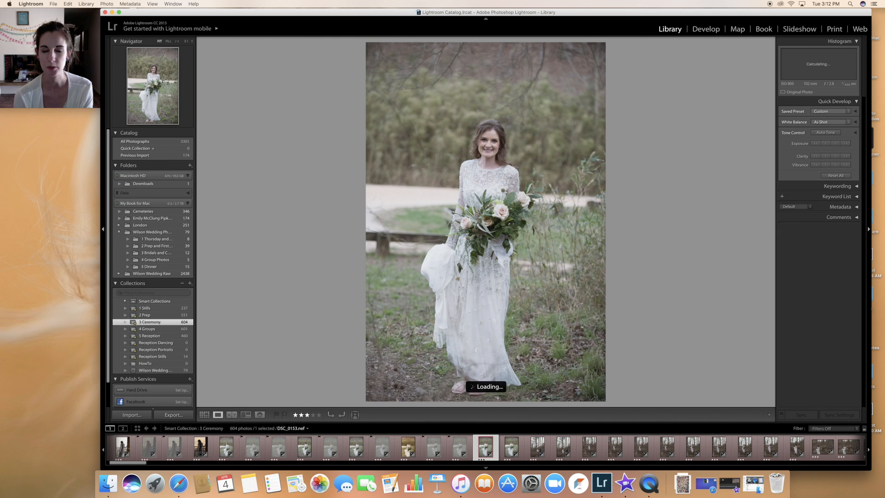
# - Reject DSC_0154.nef and compare the following woodland bridal photos up to Liz-0514.nef, culling the weaker frames
pyautogui.press('x')
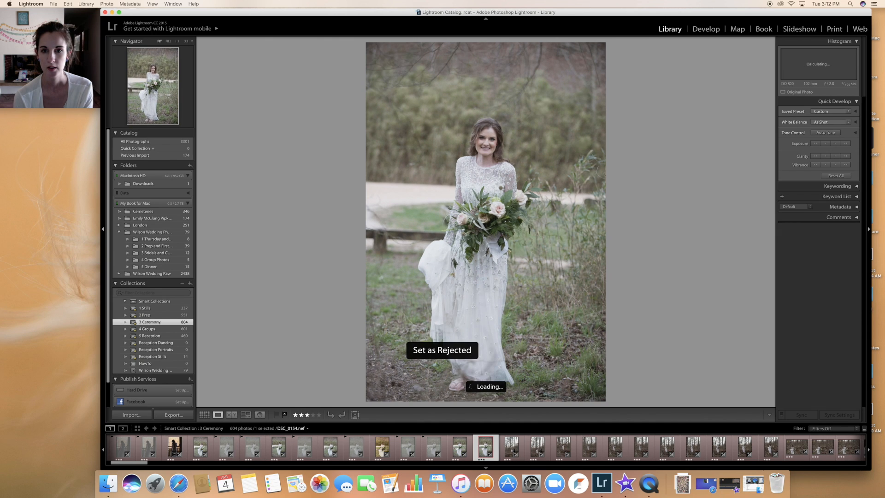
pyautogui.press('Right')
pyautogui.press('Right')
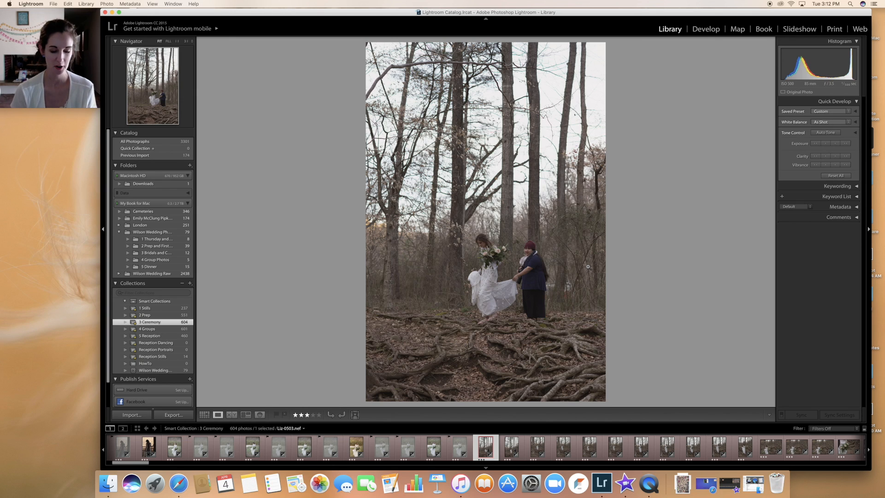
pyautogui.press('Right')
pyautogui.press('Right')
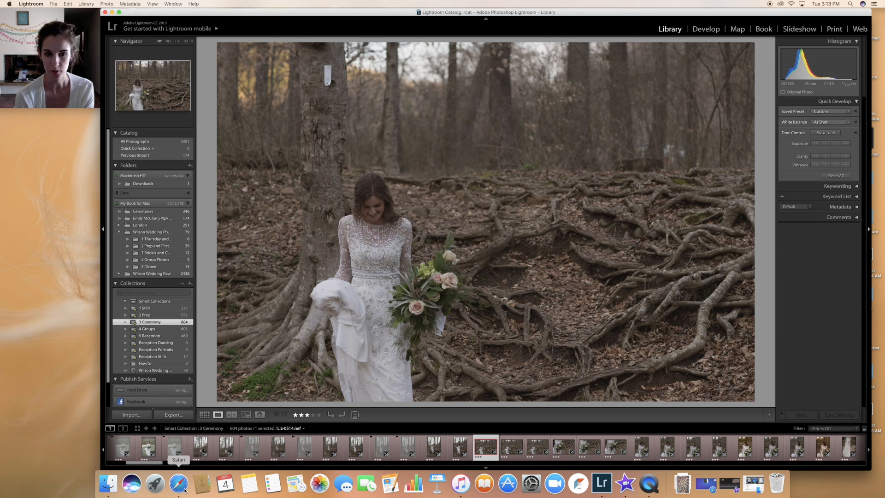
pyautogui.press('Right')
pyautogui.press('Left')
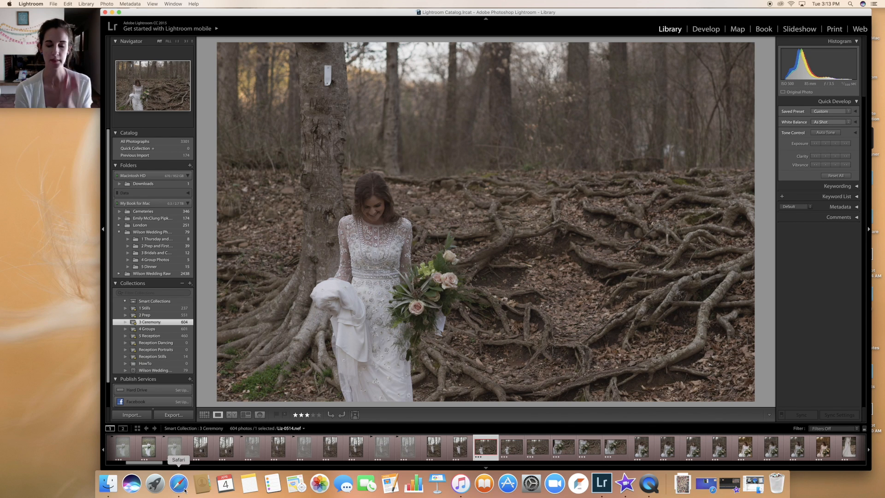
pyautogui.press('Left')
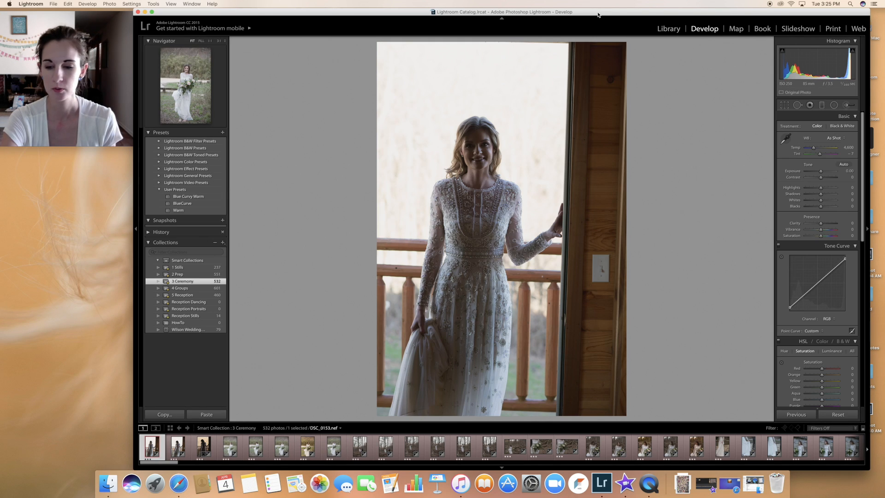
# - Look over the remaining red-labeled bridal portraits of 3 Ceremony in the Library grid and select the whole red group
pyautogui.click(668, 28)
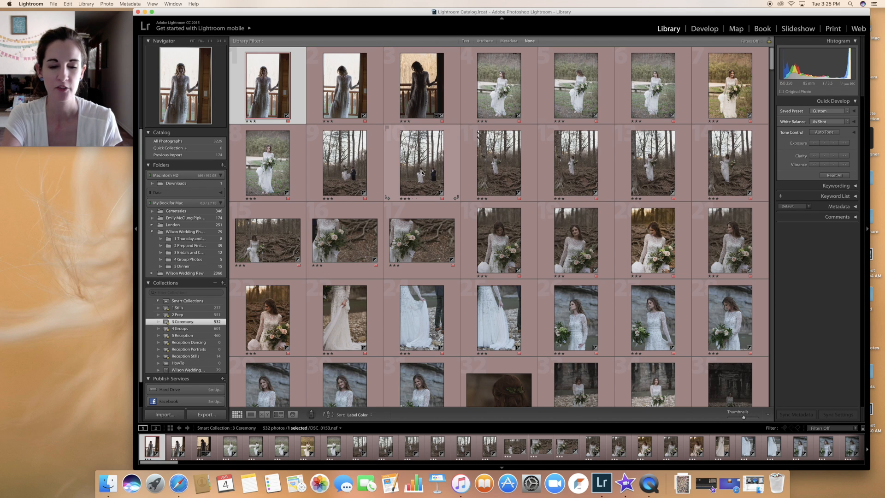
pyautogui.scroll(-5, 422, 172)
pyautogui.scroll(5, 422, 173)
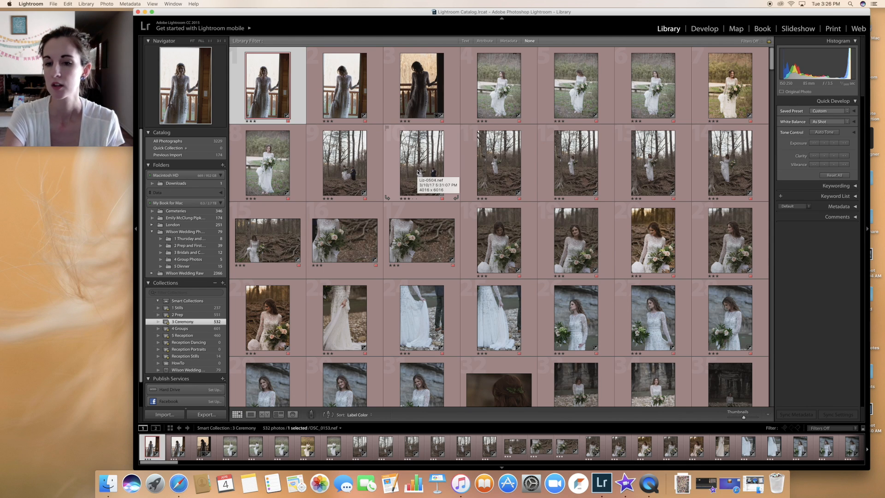
pyautogui.scroll(-3, 446, 171)
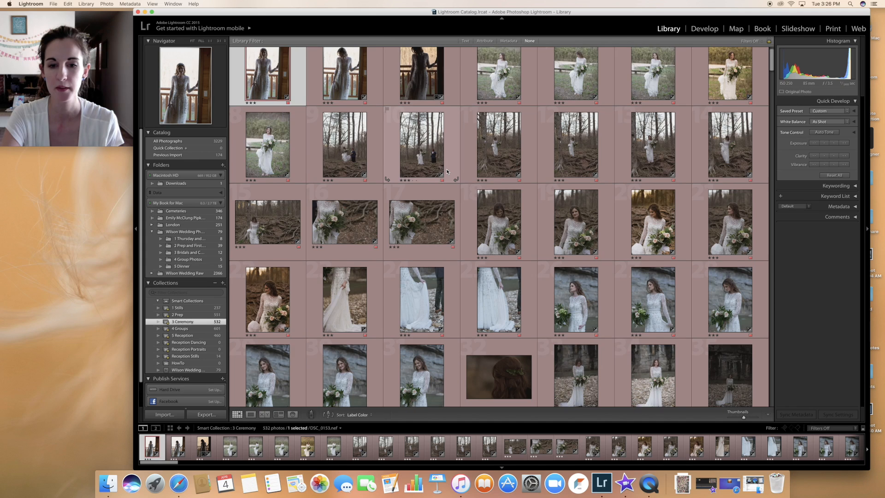
pyautogui.scroll(-3, 447, 171)
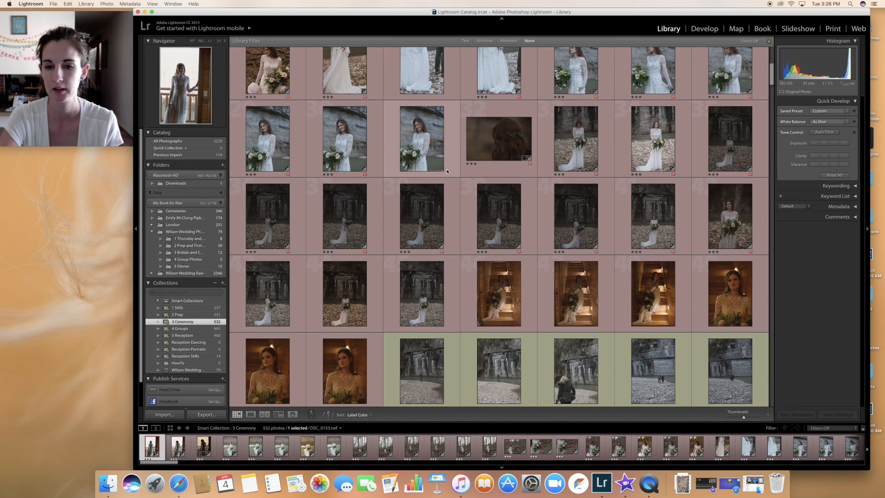
pyautogui.scroll(-2, 358, 312)
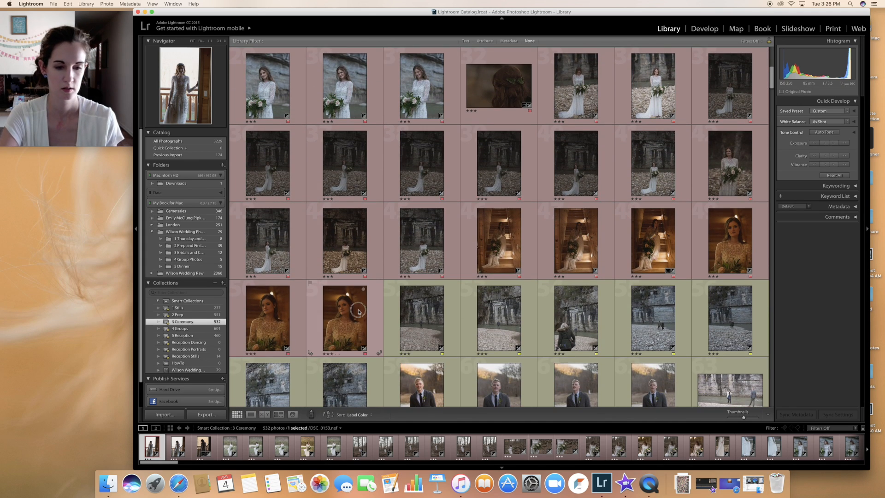
pyautogui.keyDown('shift'); pyautogui.click(358, 311); pyautogui.keyUp('shift')
pyautogui.scroll(8, 473, 199)
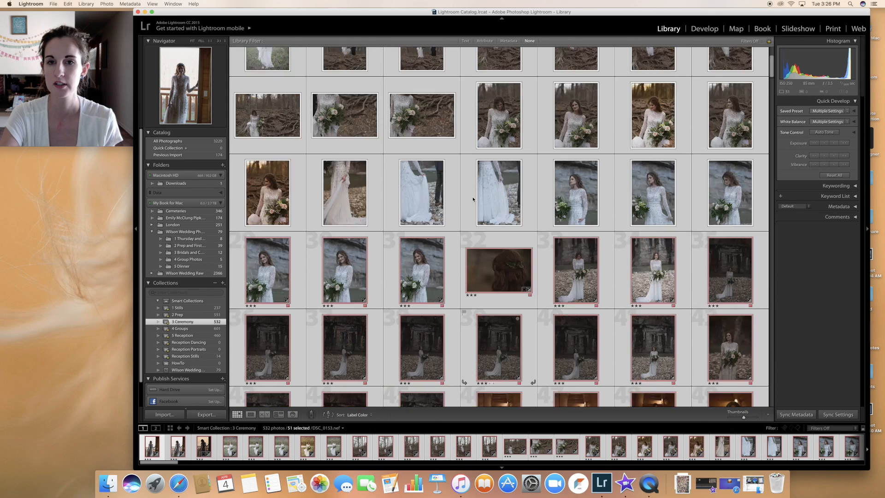
# - Open the doorway bridal portrait Liz-0496.nef in the Develop module and apply the Blue Curvy Warm preset
pyautogui.click(449, 160)
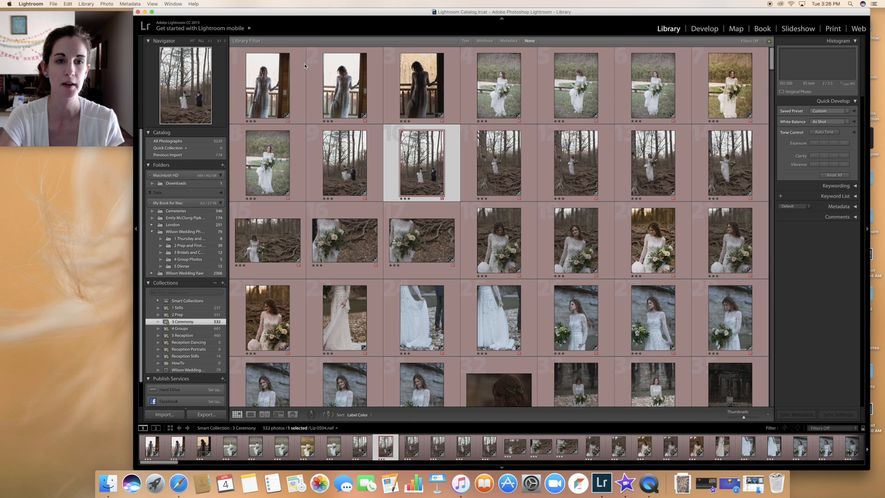
pyautogui.click(298, 75)
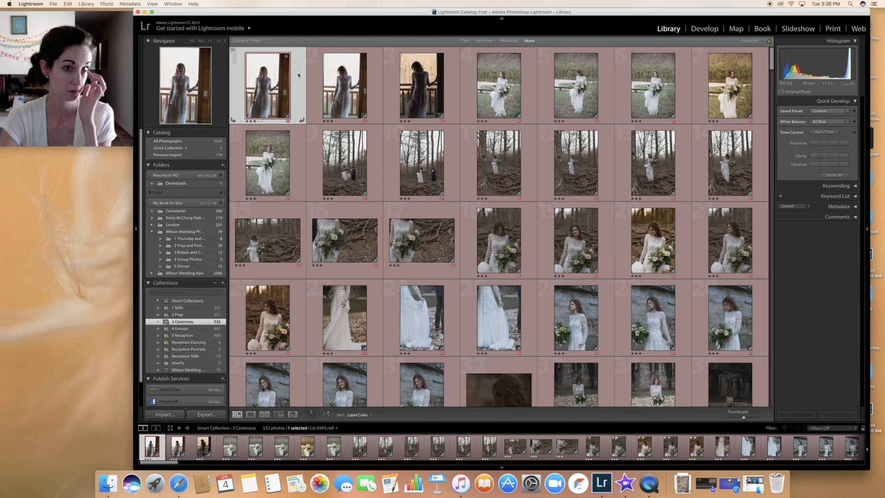
pyautogui.click(707, 29)
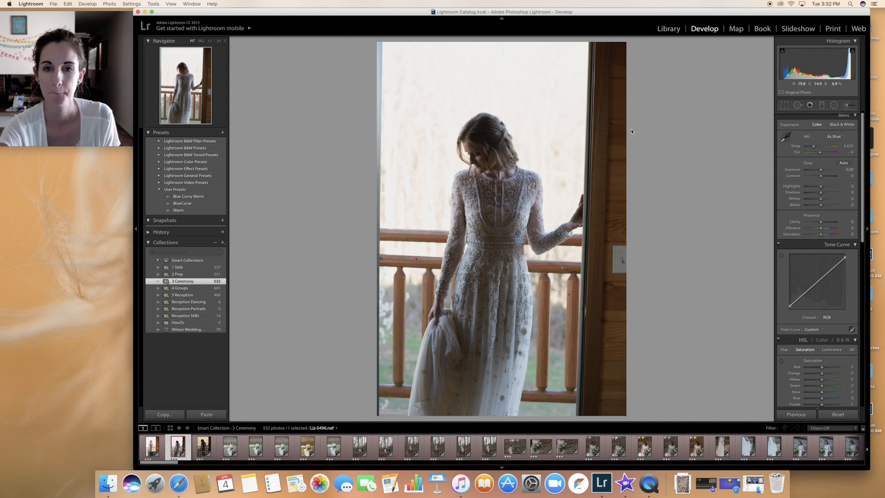
pyautogui.click(176, 198)
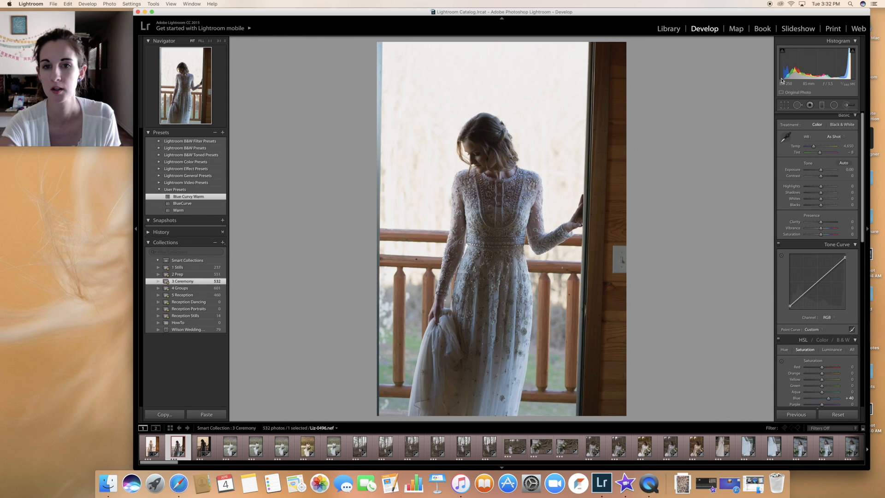
# - Straighten the doorway portrait to an angle of -1.86 and crop it tighter around the bride
pyautogui.click(783, 105)
pyautogui.moveTo(822, 152); pyautogui.dragTo(822, 151)
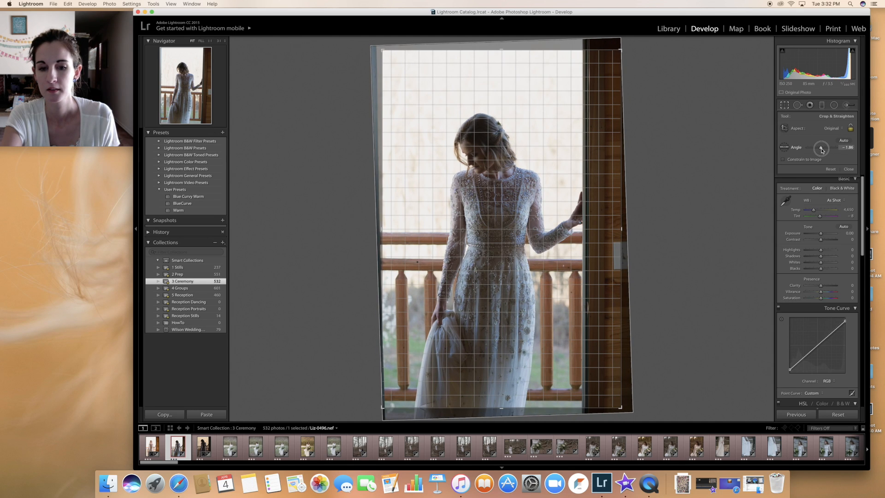
pyautogui.moveTo(382, 51); pyautogui.dragTo(384, 51)
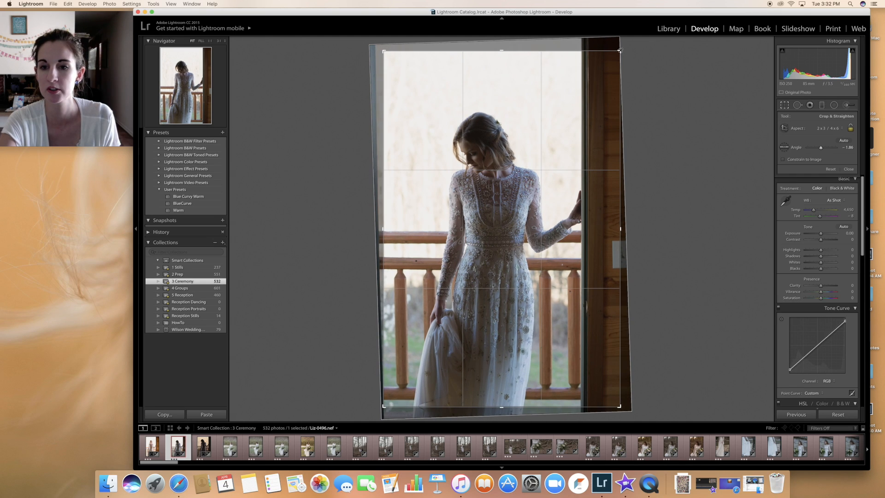
pyautogui.moveTo(620, 50)
pyautogui.mouseDown()
pyautogui.moveTo(607, 50)
pyautogui.moveTo(612, 56)
pyautogui.mouseUp()
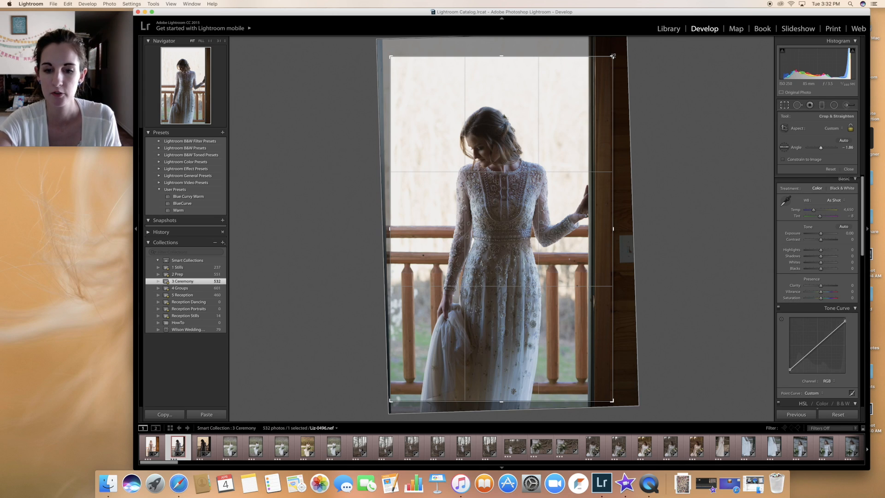
pyautogui.press('Return')
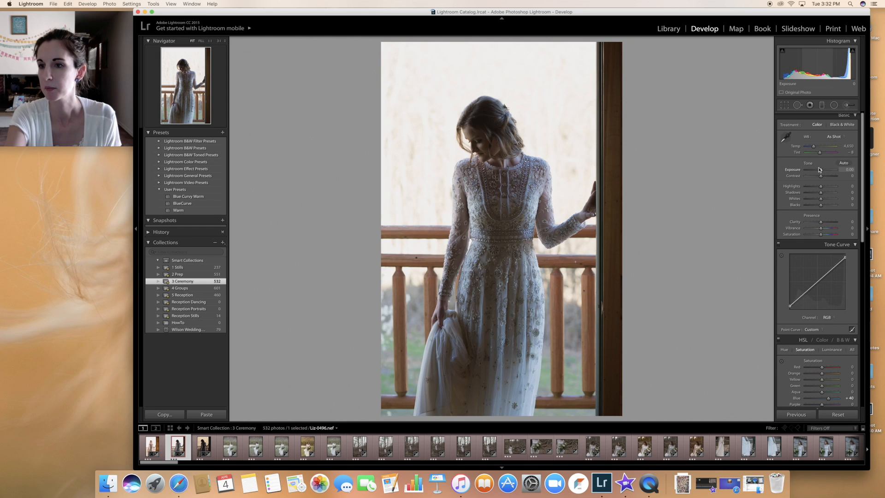
# - Set exposure to +0.60, start from Cloudy white balance with temperature 6,025, and set contrast to +21, blacks to -9 and saturation to +3
pyautogui.moveTo(820, 170); pyautogui.dragTo(824, 171)
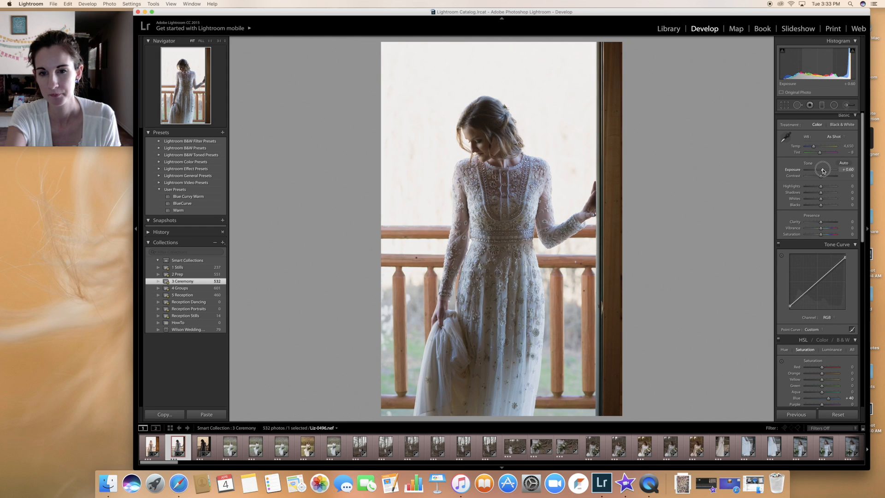
pyautogui.click(835, 137)
pyautogui.click(836, 151)
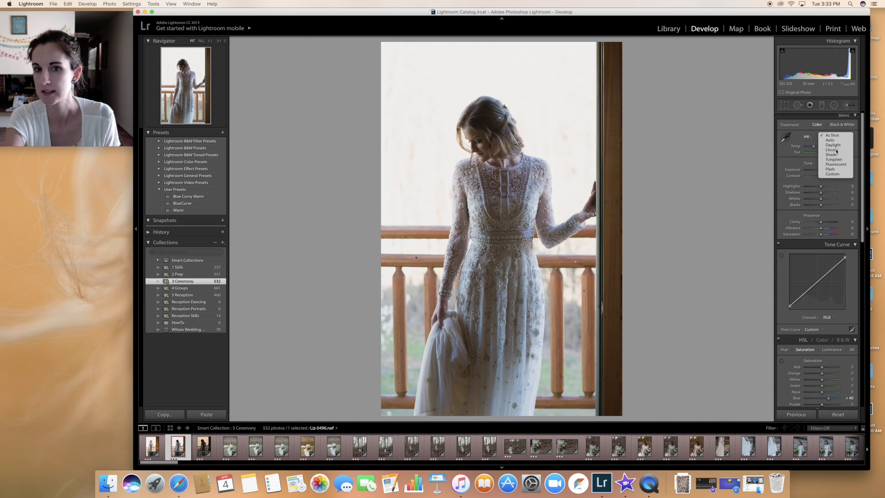
pyautogui.click(819, 148)
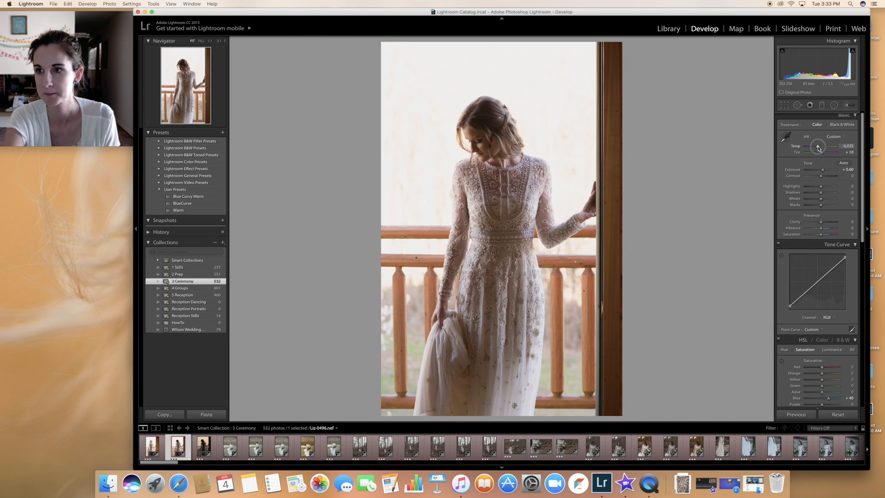
pyautogui.moveTo(820, 176); pyautogui.dragTo(824, 179)
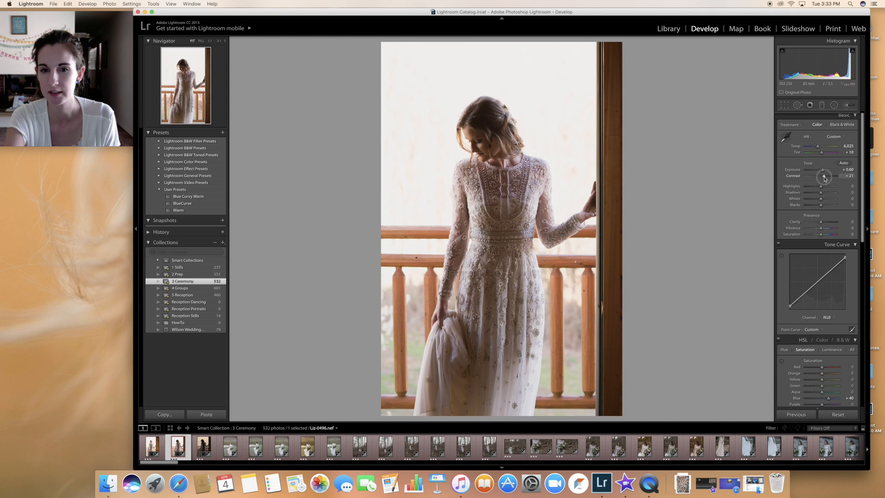
pyautogui.moveTo(821, 205); pyautogui.dragTo(819, 206)
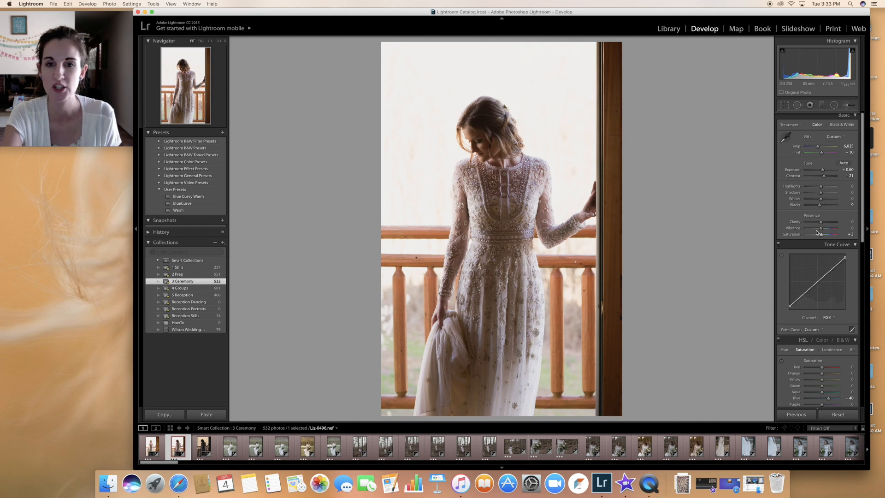
# - Brush a Dodge (Lighten) adjustment over the bride's face with exposure 0.63 and temperature -11
pyautogui.click(845, 105)
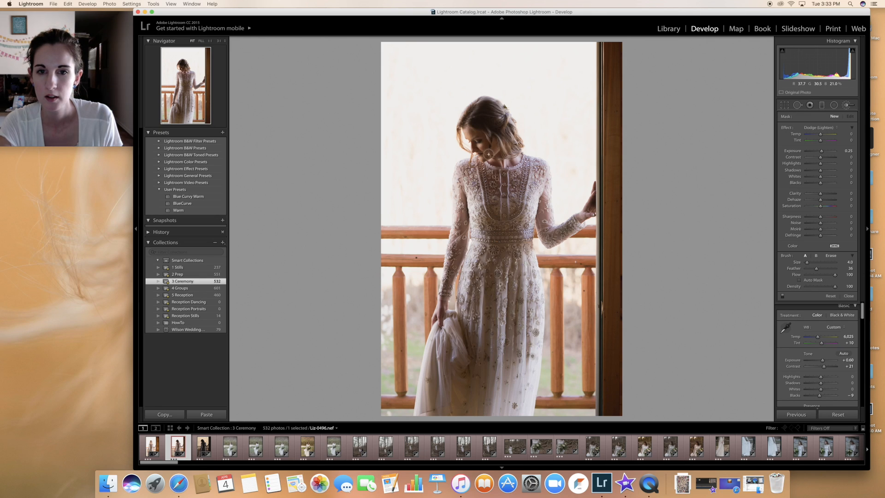
pyautogui.moveTo(477, 122); pyautogui.dragTo(485, 125)
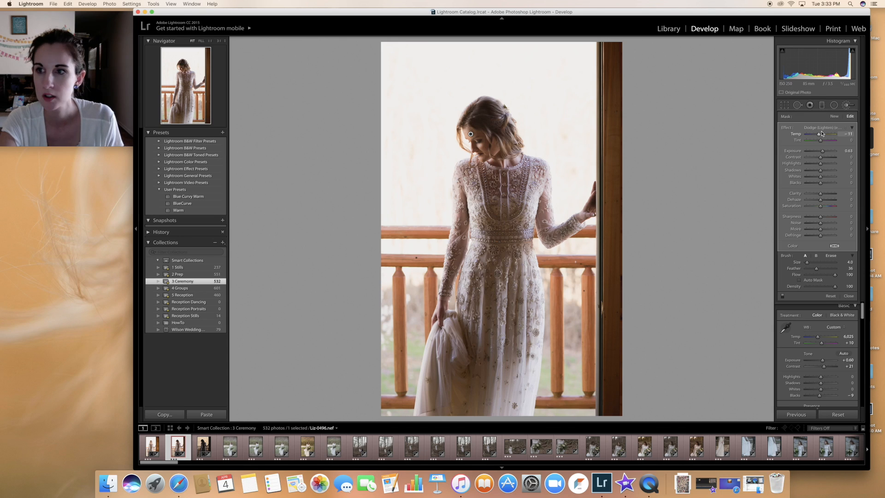
pyautogui.click(846, 104)
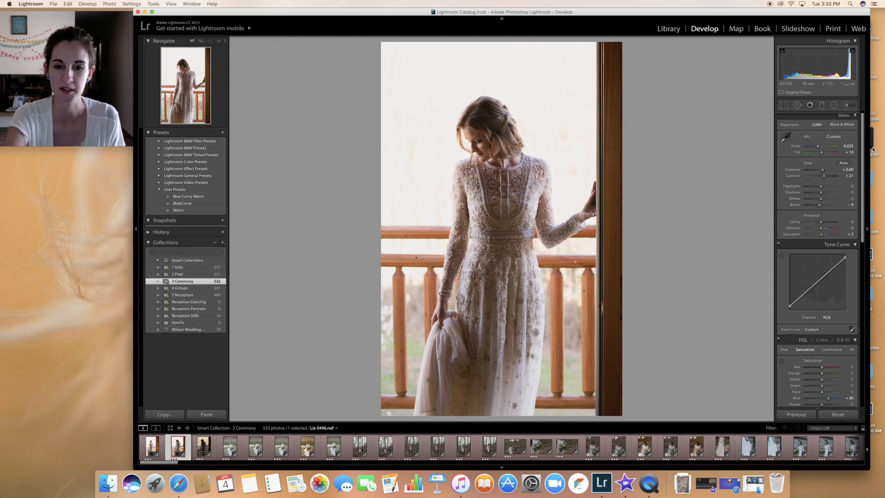
# - Try a black-and-white treatment on the doorway portrait and return it to color
pyautogui.click(843, 125)
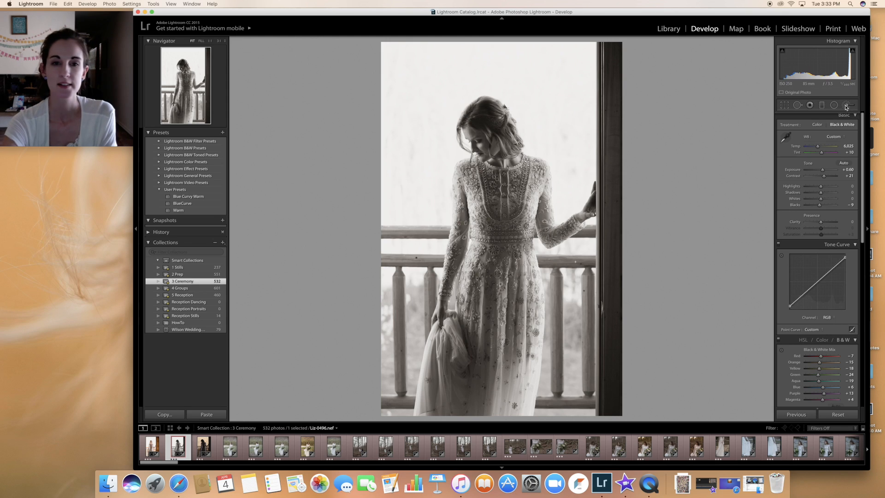
pyautogui.click(846, 105)
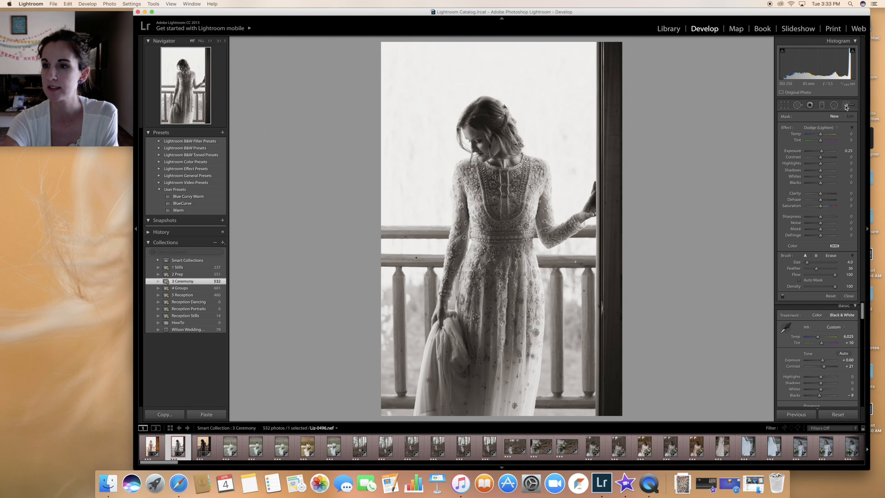
pyautogui.click(846, 105)
pyautogui.press('v')
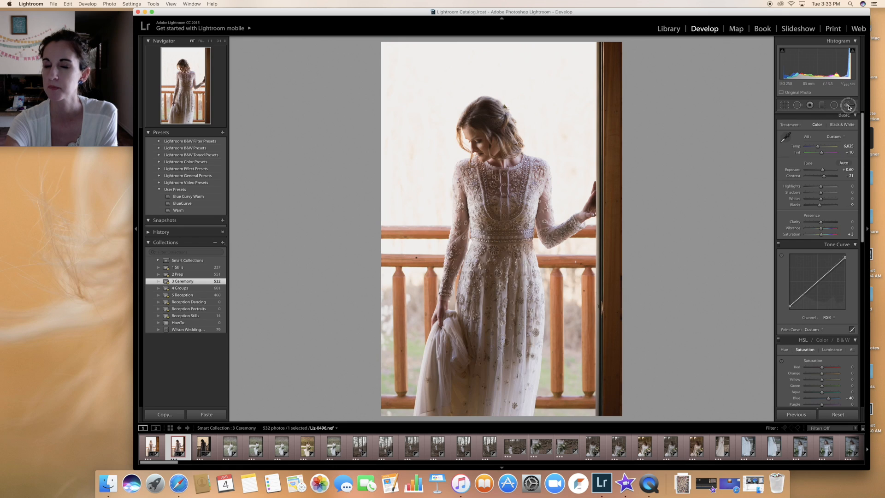
# - Brush a lightening adjustment with exposure 1.58 over the bright background around the bride, using brush sizes 17 and 11
pyautogui.click(848, 106)
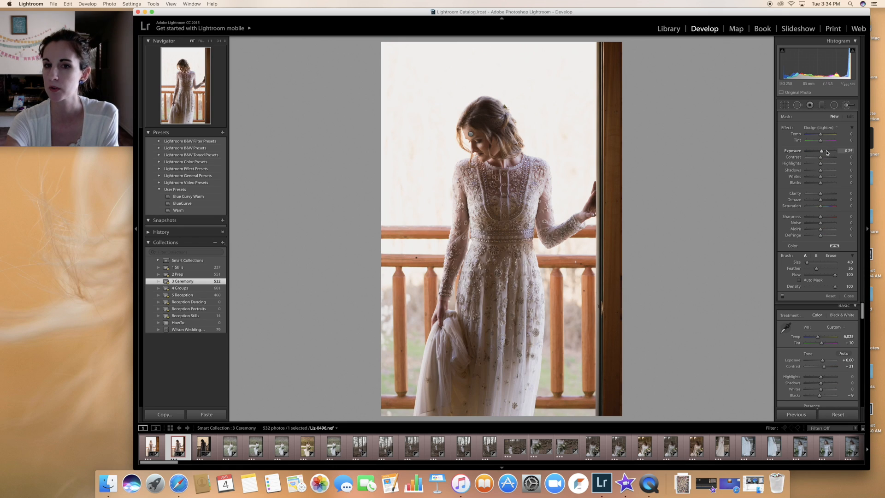
pyautogui.scroll(10, 387, 111)
pyautogui.moveTo(396, 181)
pyautogui.mouseDown()
pyautogui.moveTo(415, 92)
pyautogui.moveTo(399, 68)
pyautogui.moveTo(449, 47)
pyautogui.moveTo(532, 53)
pyautogui.moveTo(571, 80)
pyautogui.mouseUp()
pyautogui.scroll(-5, 572, 80)
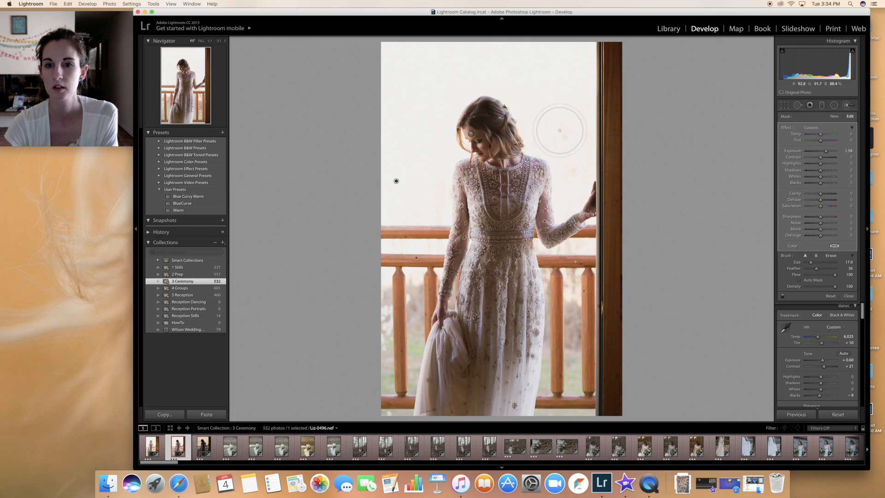
pyautogui.scroll(-6, 553, 127)
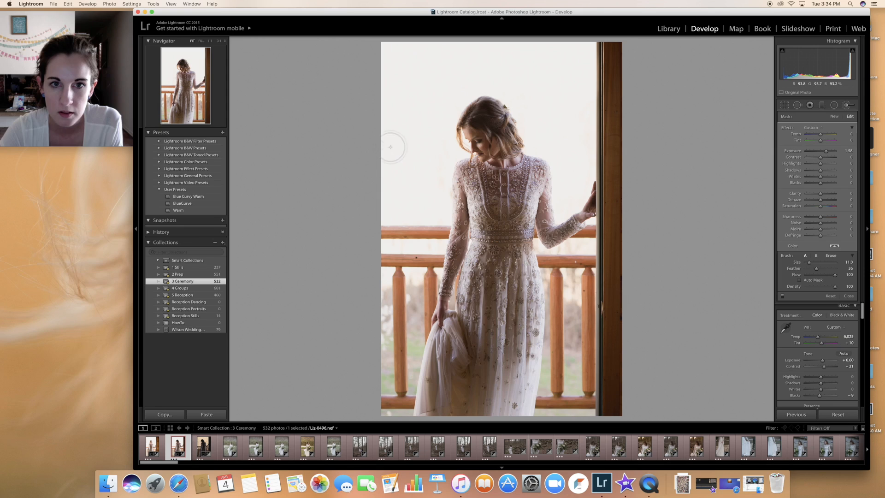
pyautogui.moveTo(429, 95)
pyautogui.mouseDown()
pyautogui.moveTo(472, 73)
pyautogui.moveTo(537, 74)
pyautogui.mouseUp()
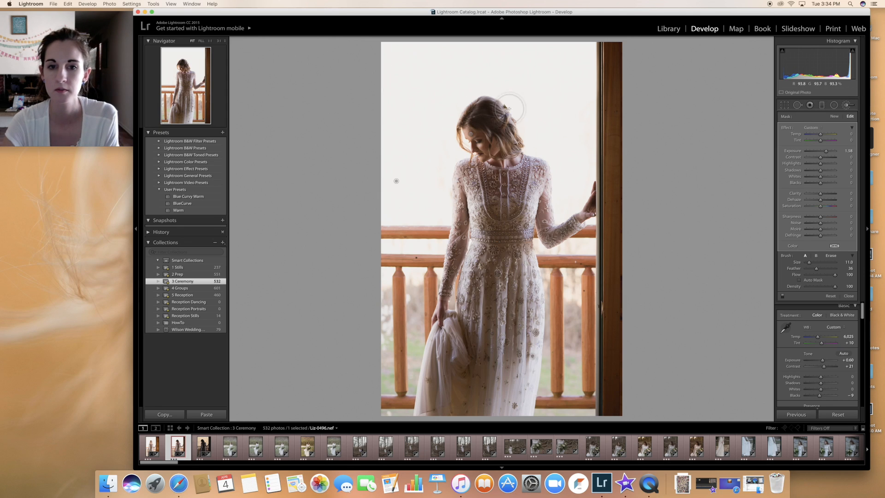
# - Extend the lightening mask into the gap between the porch rails on both sides of the bride, reducing the brush size to 5 and 3
pyautogui.press('[')
pyautogui.press('[')
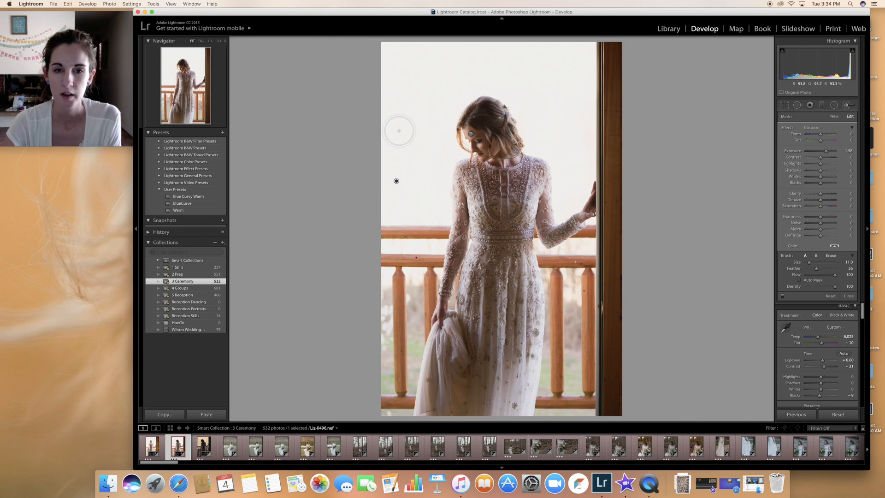
pyautogui.press('[')
pyautogui.press('[')
pyautogui.press('[')
pyautogui.press('[')
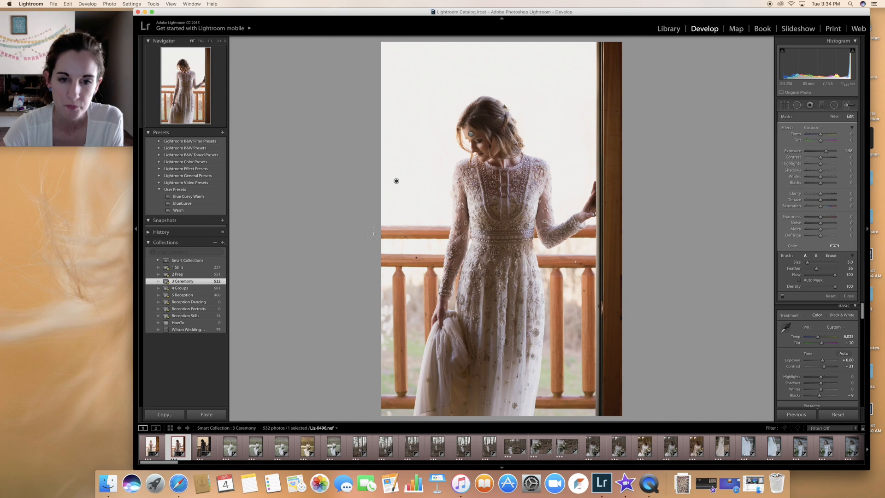
pyautogui.moveTo(381, 245); pyautogui.dragTo(438, 245)
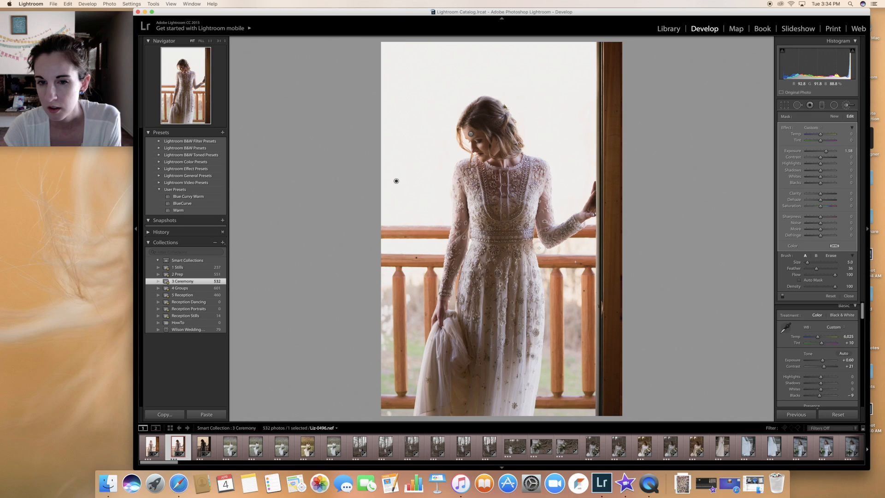
pyautogui.press('[')
pyautogui.press('[')
pyautogui.moveTo(537, 244); pyautogui.dragTo(538, 249)
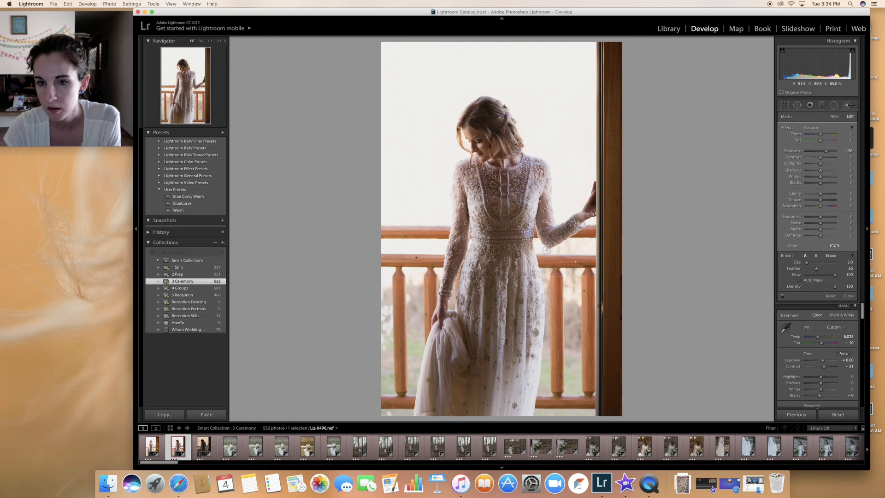
pyautogui.moveTo(559, 250)
pyautogui.mouseDown()
pyautogui.moveTo(593, 249)
pyautogui.moveTo(571, 243)
pyautogui.mouseUp()
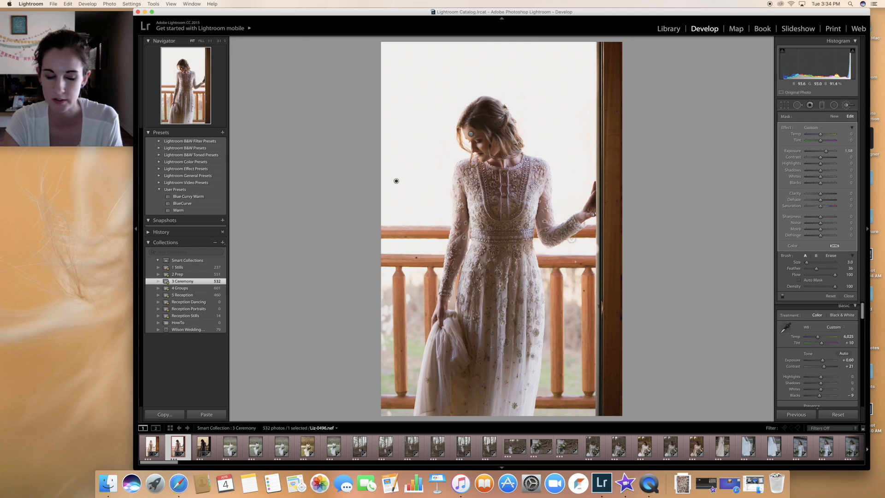
# - Erase the lightening mask from the wooden door frame beside the rails with feather 0 and flow 100
pyautogui.press('alt')
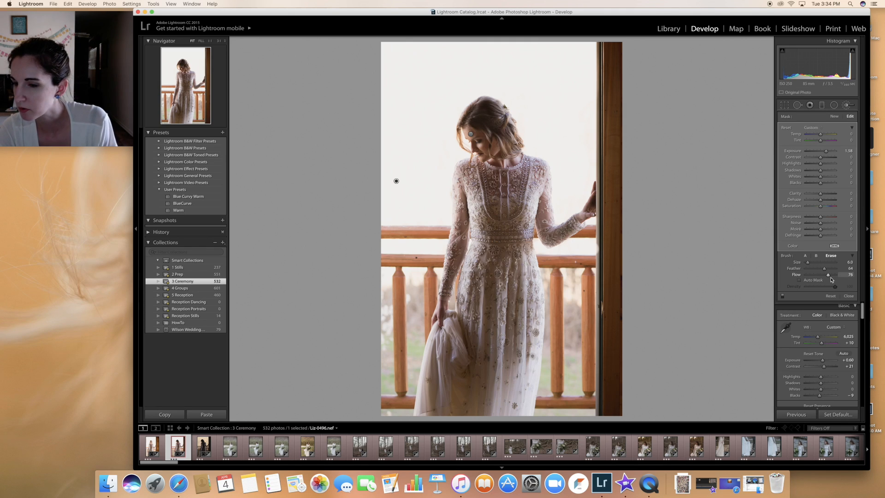
pyautogui.moveTo(827, 275); pyautogui.dragTo(747, 269)
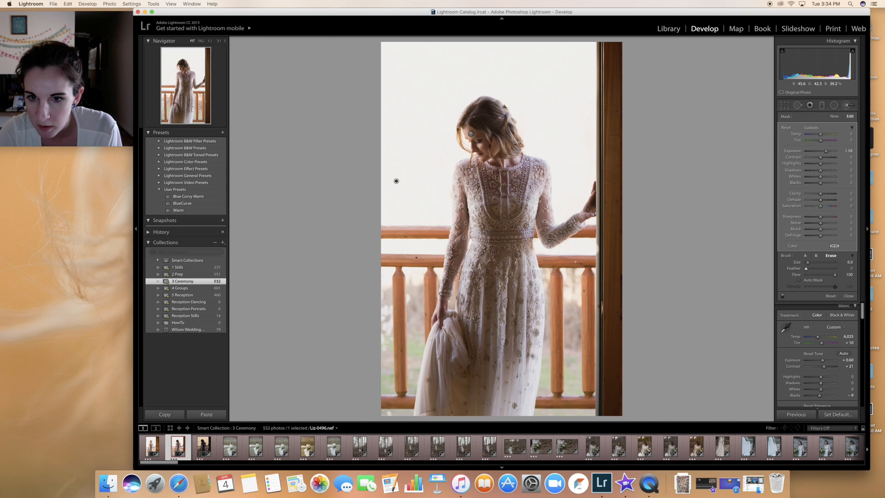
pyautogui.moveTo(604, 241)
pyautogui.mouseDown()
pyautogui.moveTo(604, 254)
pyautogui.moveTo(608, 244)
pyautogui.mouseUp()
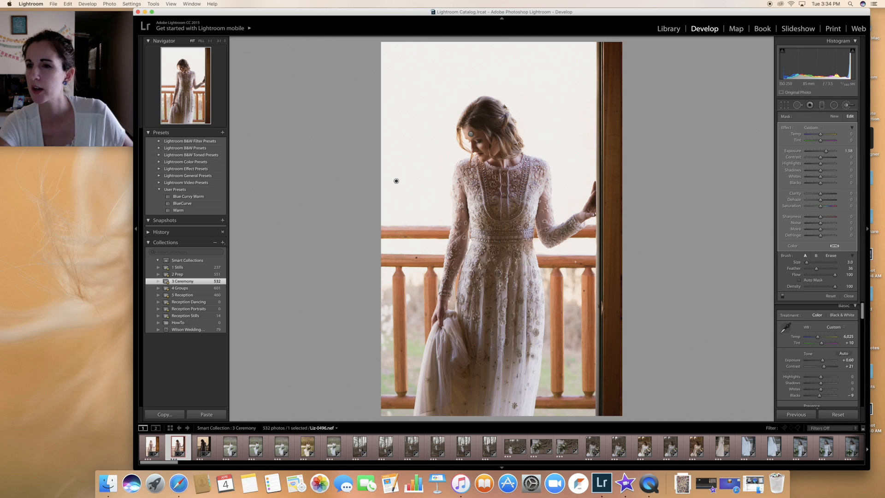
# - Brush a new Burn (Darken) adjustment down the wooden door frame with size 26 and set its exposure to -0.98
pyautogui.click(833, 117)
pyautogui.click(811, 128)
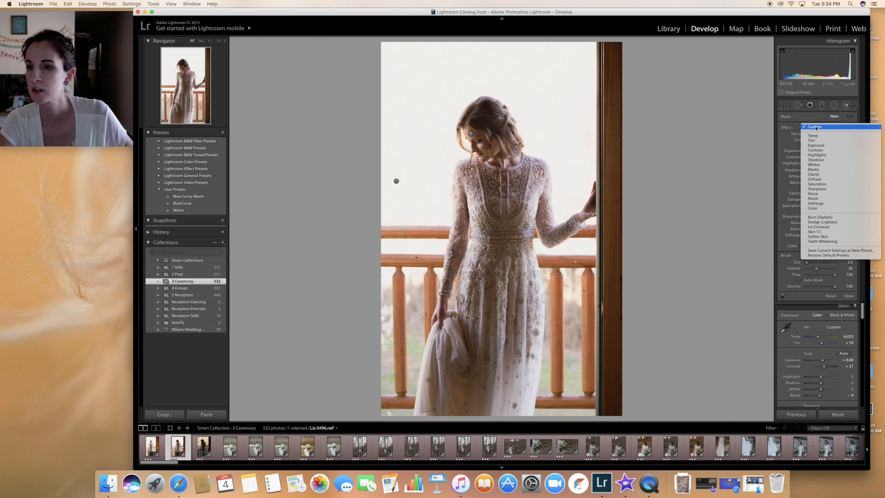
pyautogui.click(819, 217)
pyautogui.scroll(10, 618, 58)
pyautogui.moveTo(618, 64); pyautogui.dragTo(612, 276)
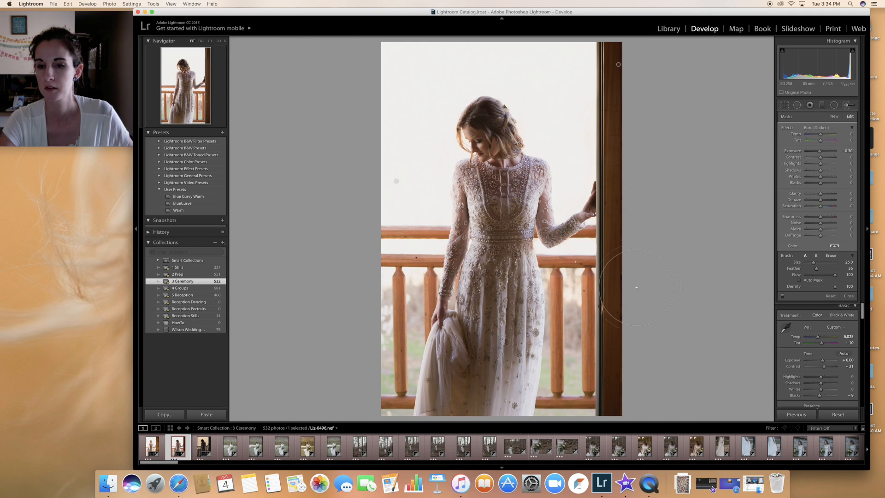
pyautogui.moveTo(819, 153); pyautogui.dragTo(818, 154)
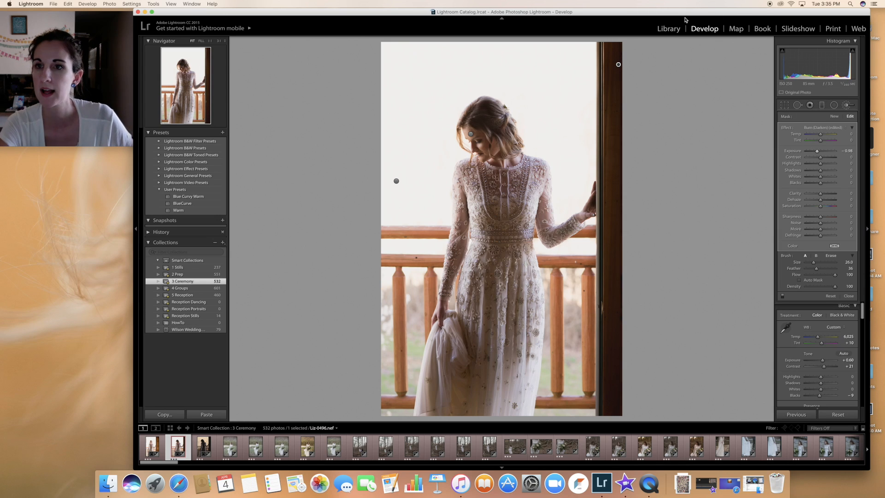
# - View the edited portrait in the Library grid and return to the Adjustment Brush in Develop
pyautogui.click(668, 28)
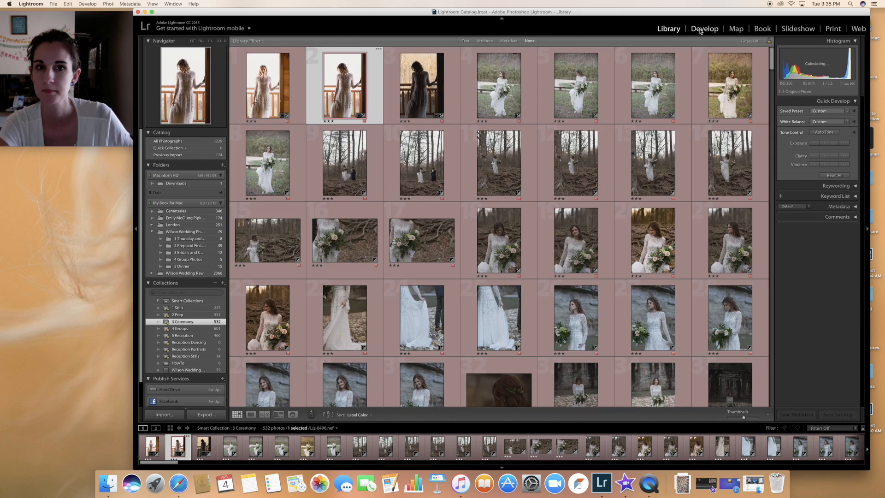
pyautogui.click(699, 31)
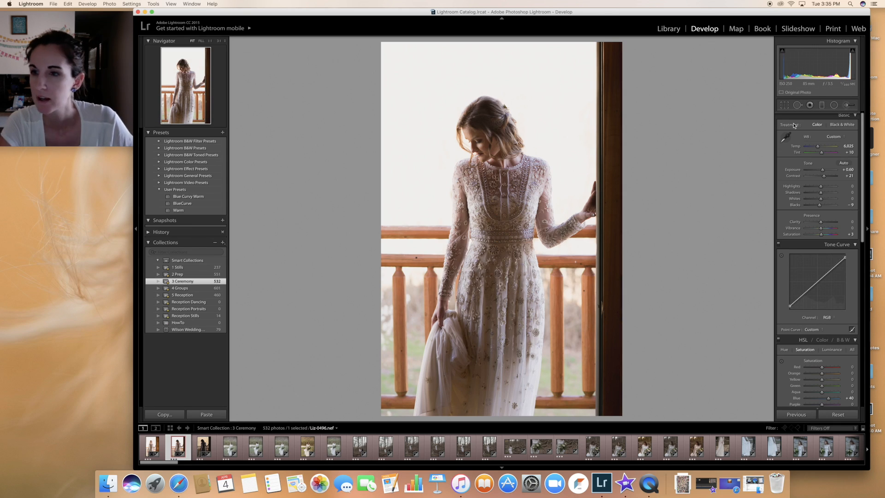
pyautogui.click(847, 107)
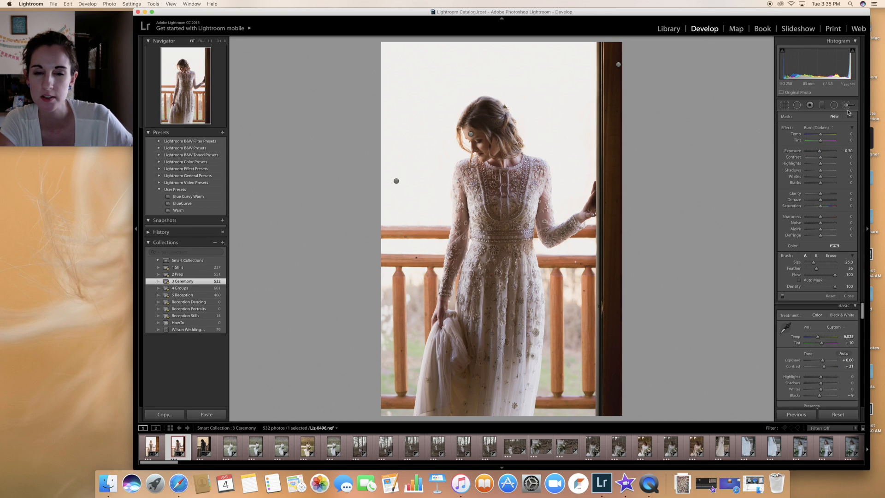
# - Paint the Skin 72 effect onto the bride's face with a size 3.0 adjustment brush and close the brush
pyautogui.click(817, 127)
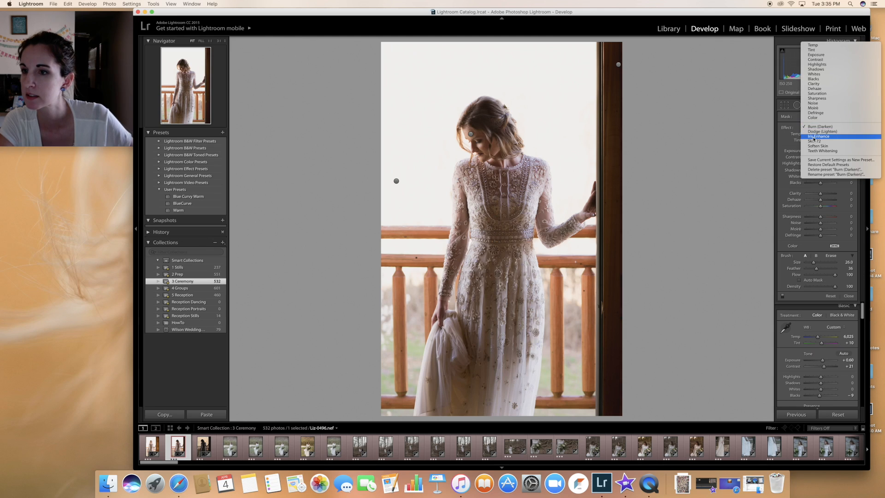
pyautogui.click(824, 140)
pyautogui.scroll(-10, 494, 143)
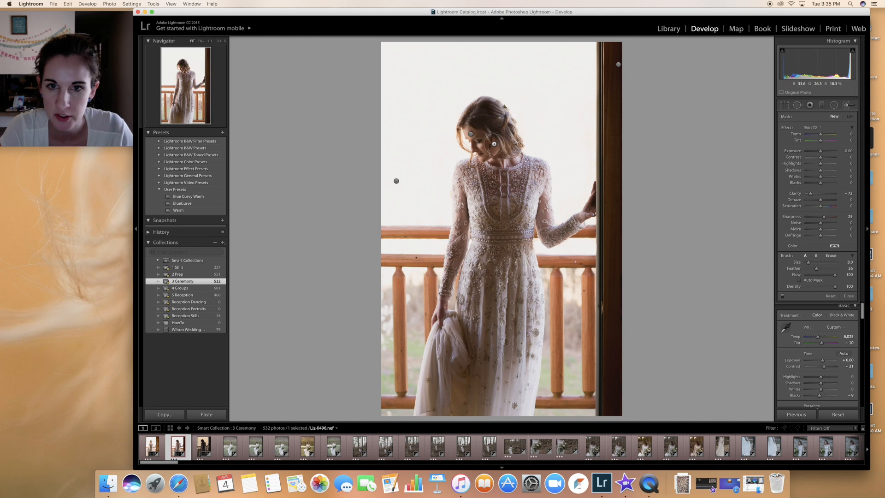
pyautogui.scroll(2, 479, 146)
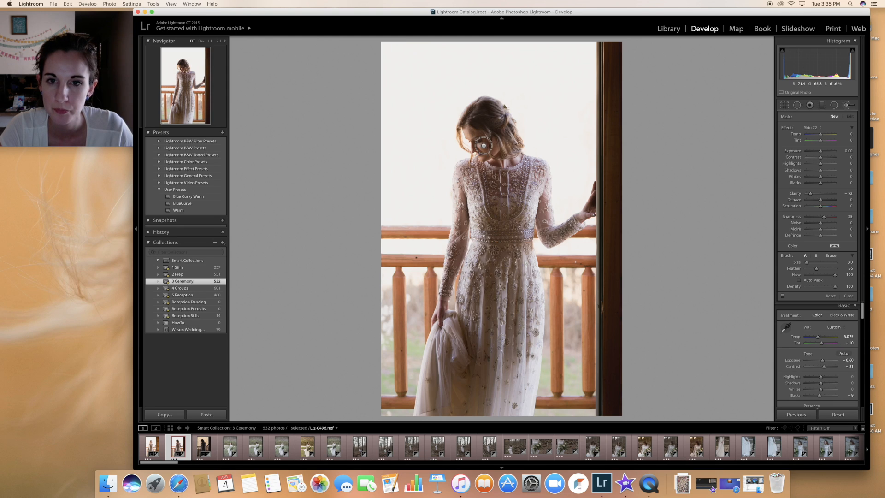
pyautogui.click(480, 146)
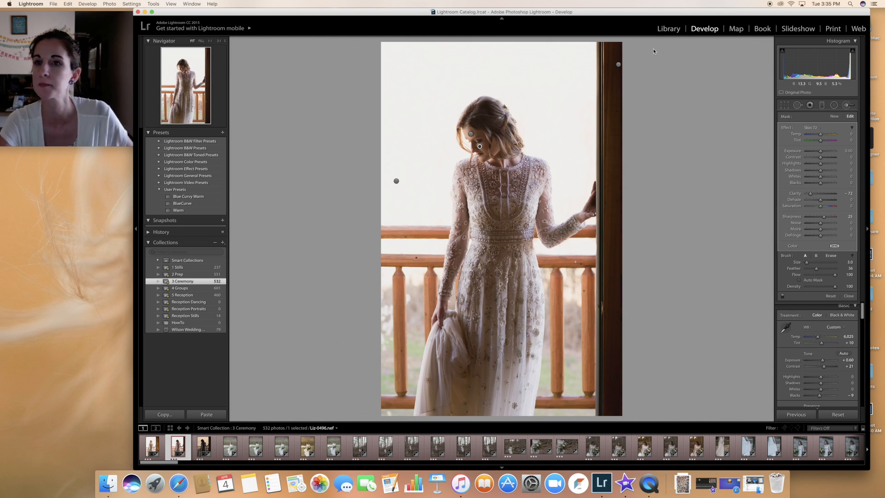
pyautogui.click(849, 107)
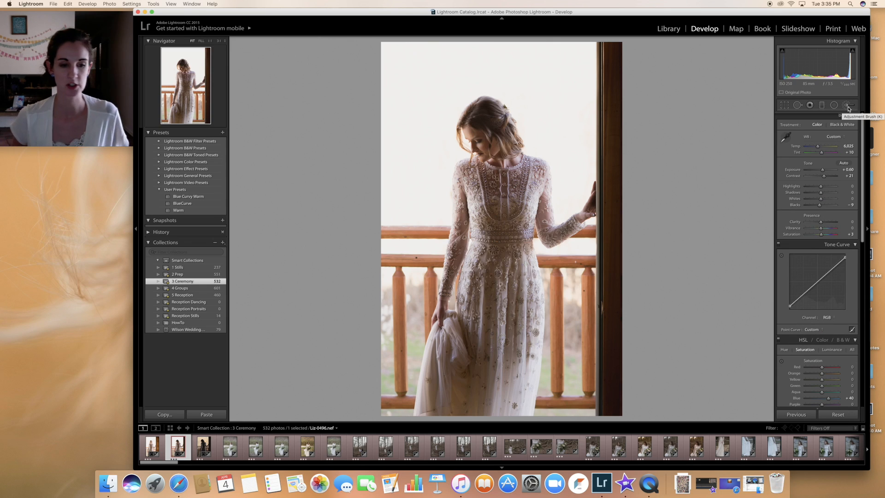
# - Examine the face and background brush adjustments on Liz-0499.nef and preview the photo in black and white before restoring color
pyautogui.press('Right')
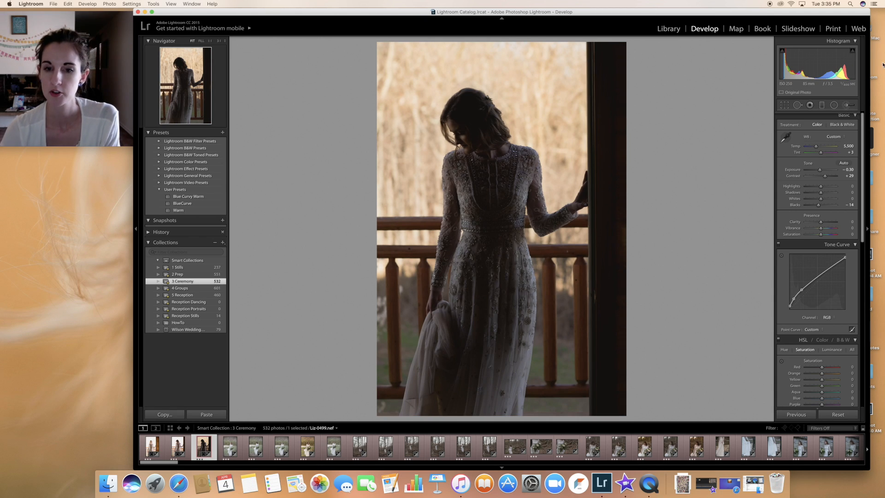
pyautogui.click(846, 105)
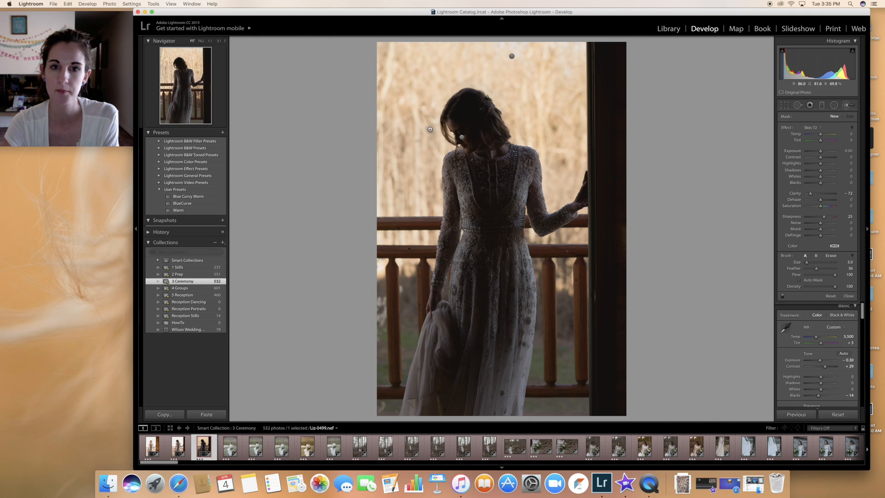
pyautogui.click(461, 137)
pyautogui.moveTo(461, 137)
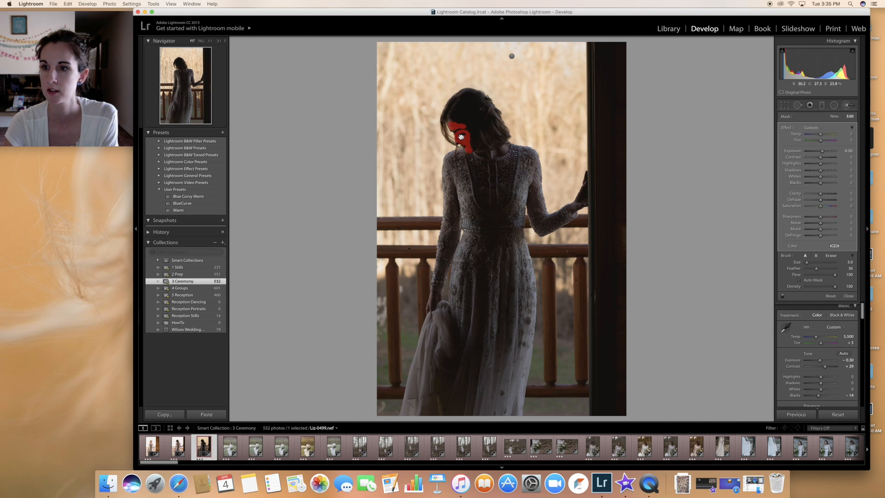
pyautogui.click(511, 56)
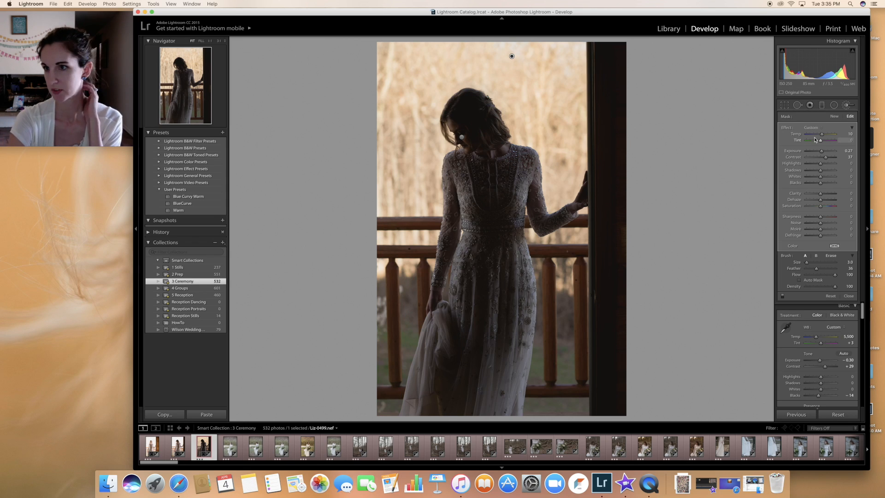
pyautogui.click(845, 106)
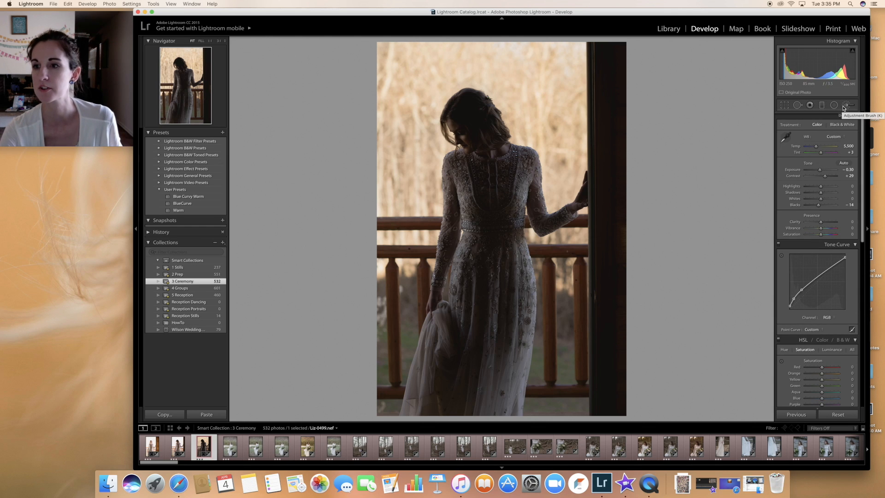
pyautogui.click(840, 124)
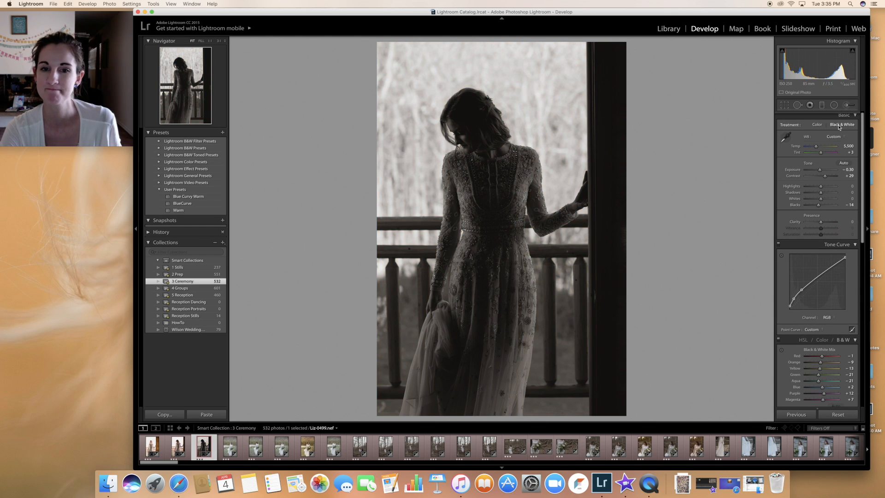
pyautogui.click(817, 124)
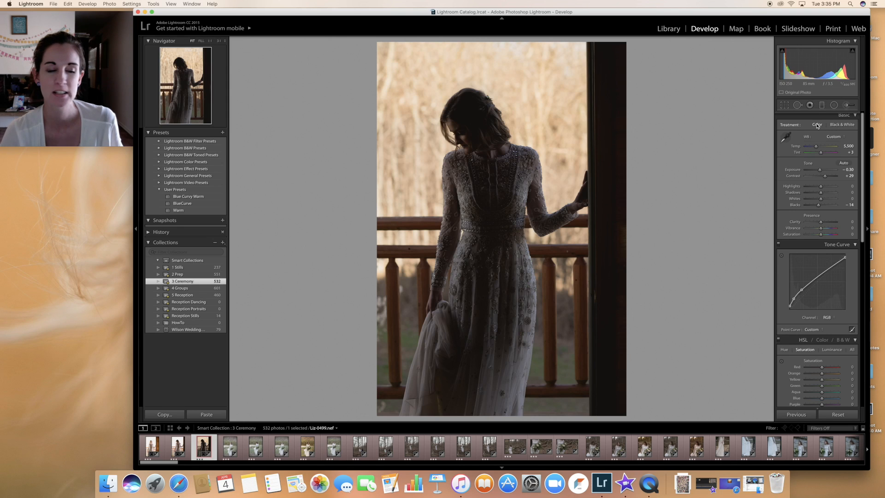
# - Browse the following ceremony photos and select DSC_0143.nef, the bride looking aside with her bouquet
pyautogui.press('Right')
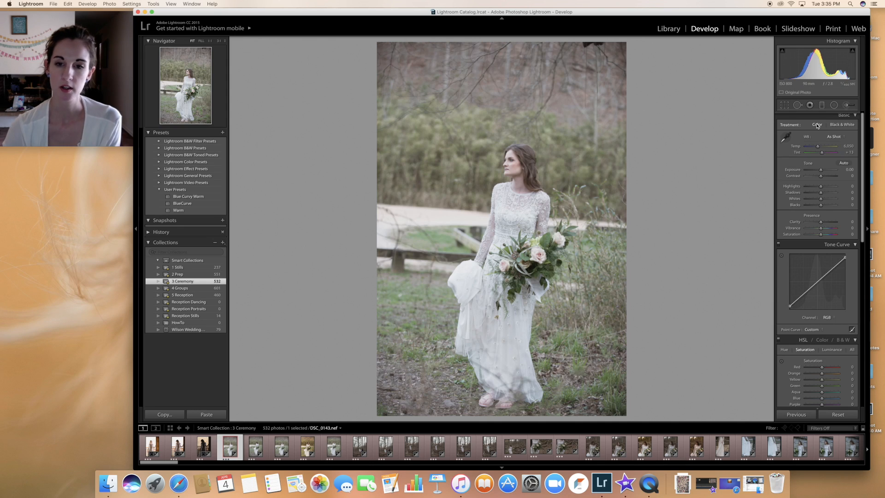
pyautogui.press('Right')
pyautogui.press('Right')
pyautogui.press('Right')
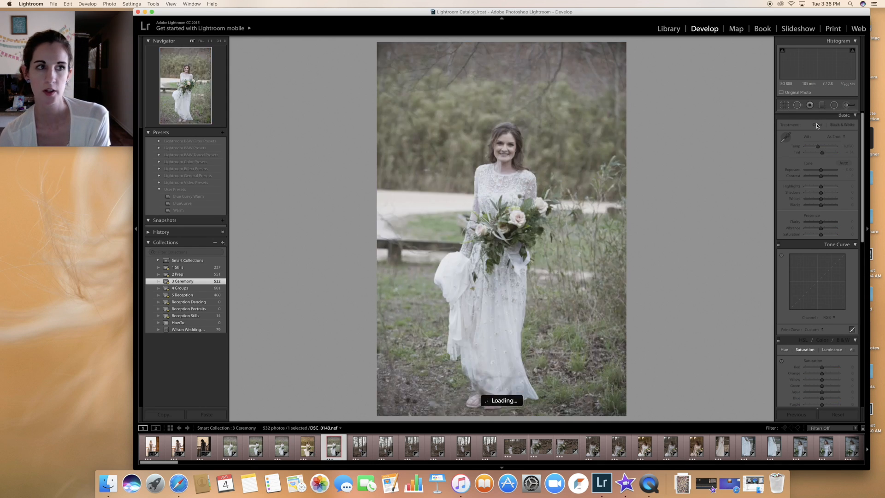
pyautogui.press('Left')
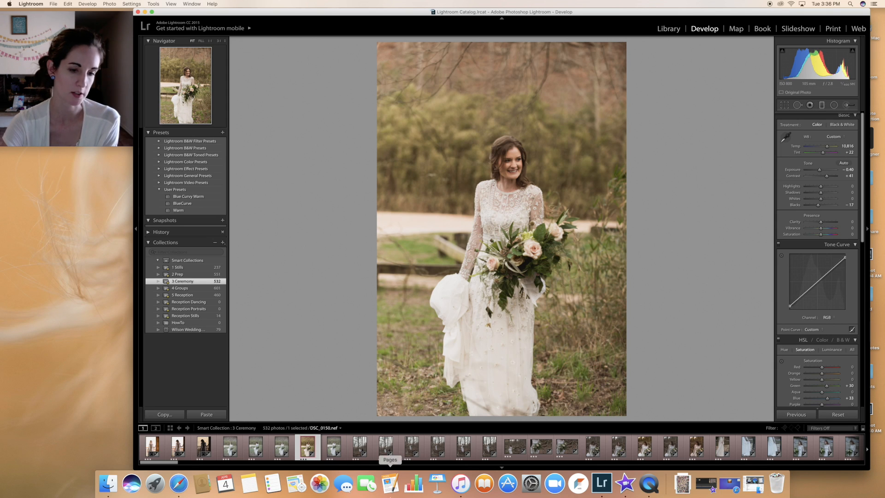
pyautogui.click(225, 454)
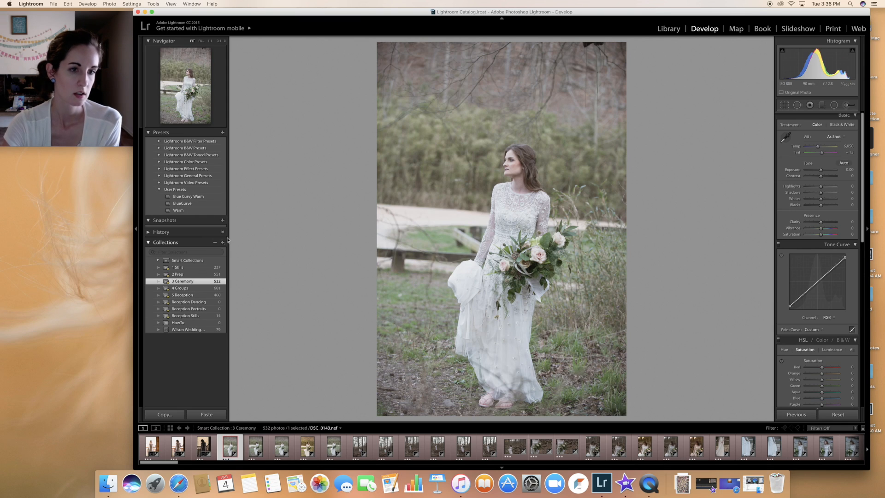
# - Apply the Blue Curvy Warm preset to DSC_0143.nef and set its white balance to Shade
pyautogui.click(200, 197)
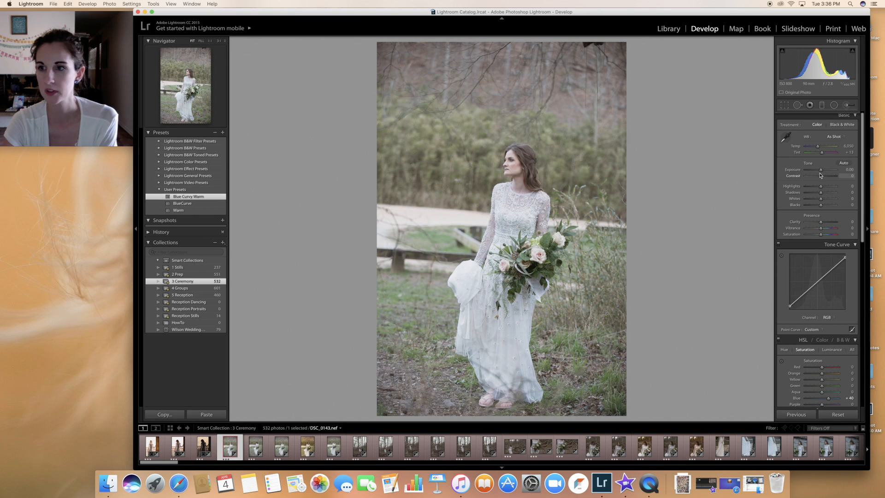
pyautogui.click(833, 136)
pyautogui.click(831, 155)
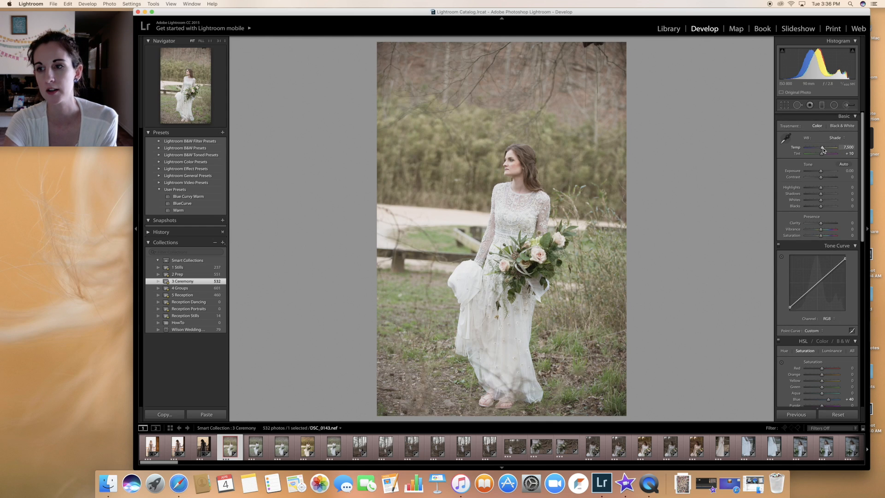
# - Set the temperature to 10,974, tint to +18, contrast to +25, blacks to −5 and saturation to 0
pyautogui.moveTo(822, 146); pyautogui.dragTo(819, 208)
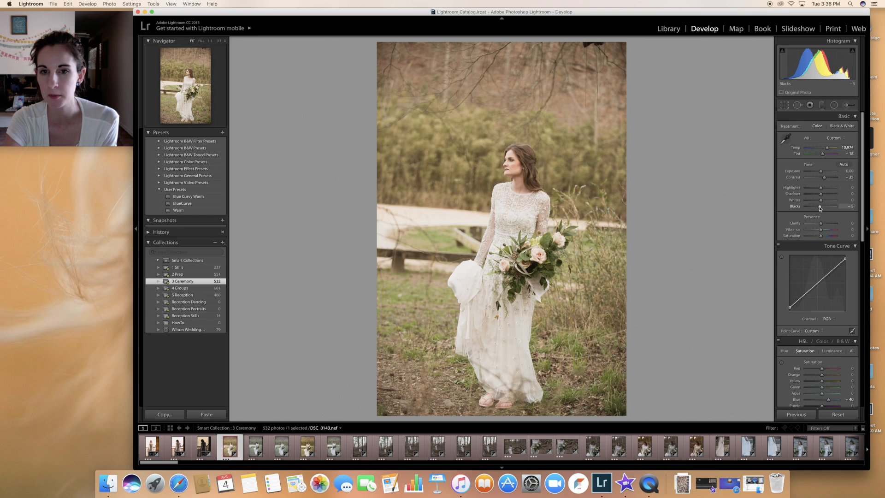
pyautogui.click(820, 236)
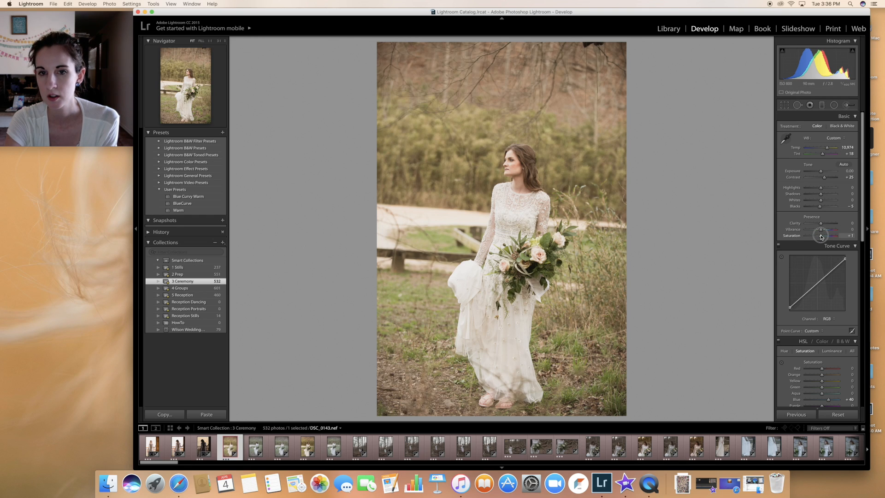
pyautogui.moveTo(821, 236); pyautogui.dragTo(820, 237)
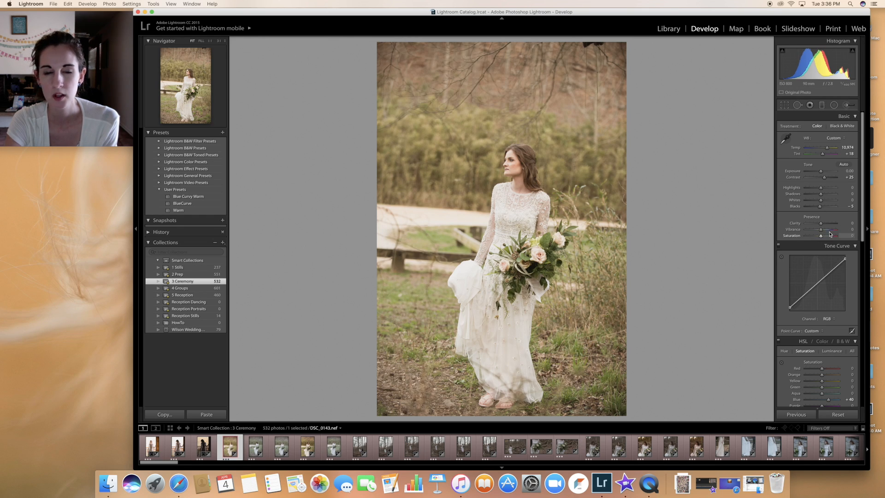
# - Straighten the photo with a crop angle of about −5.3 degrees and reposition the crop to include the bride's feet
pyautogui.click(784, 106)
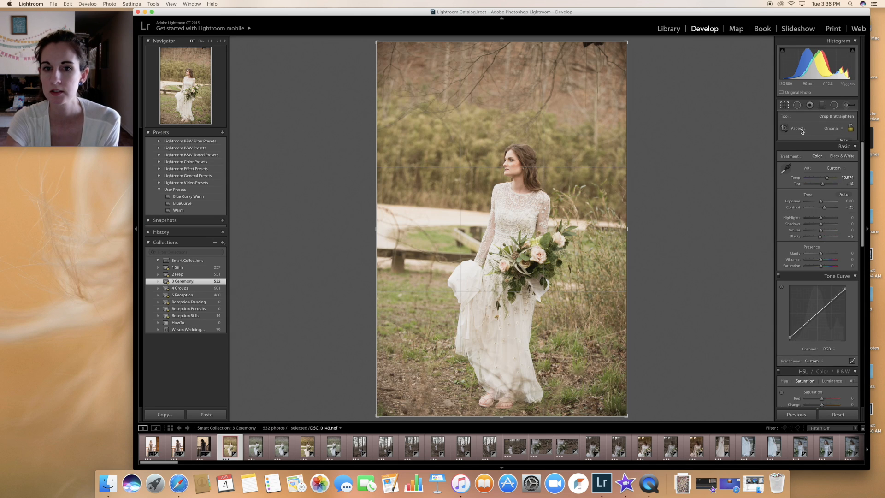
pyautogui.moveTo(822, 147); pyautogui.dragTo(820, 149)
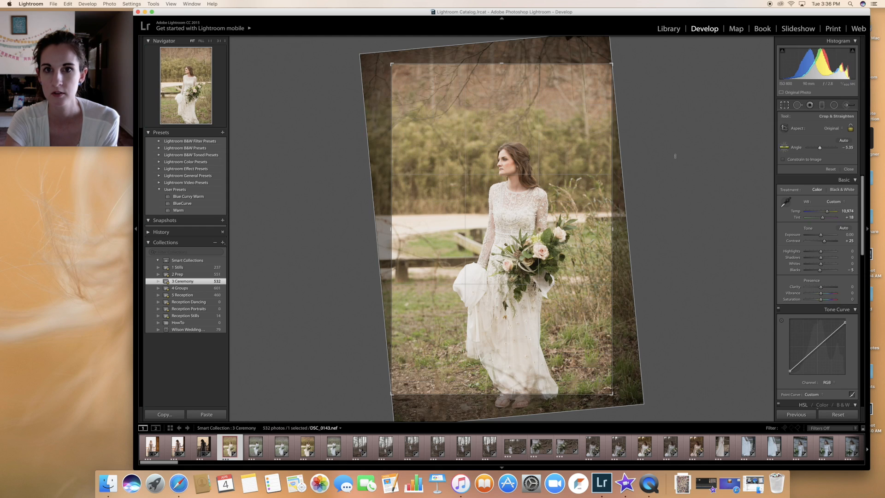
pyautogui.moveTo(492, 238); pyautogui.dragTo(491, 225)
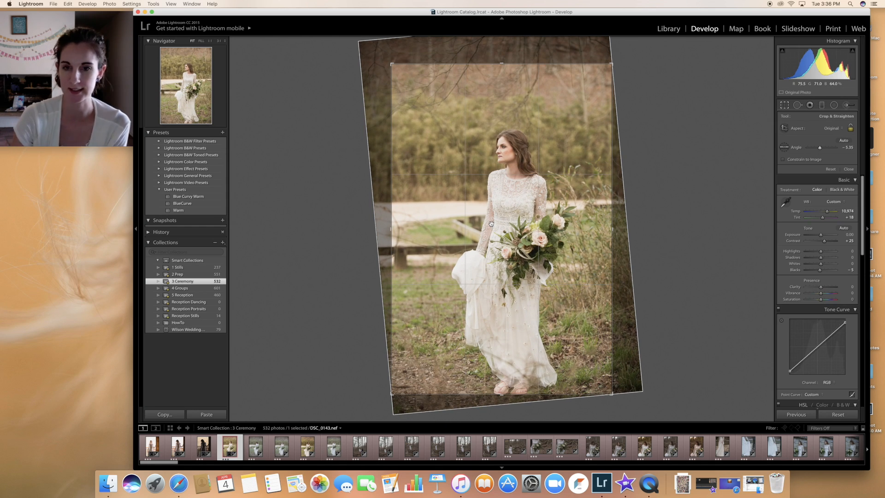
pyautogui.press('Return')
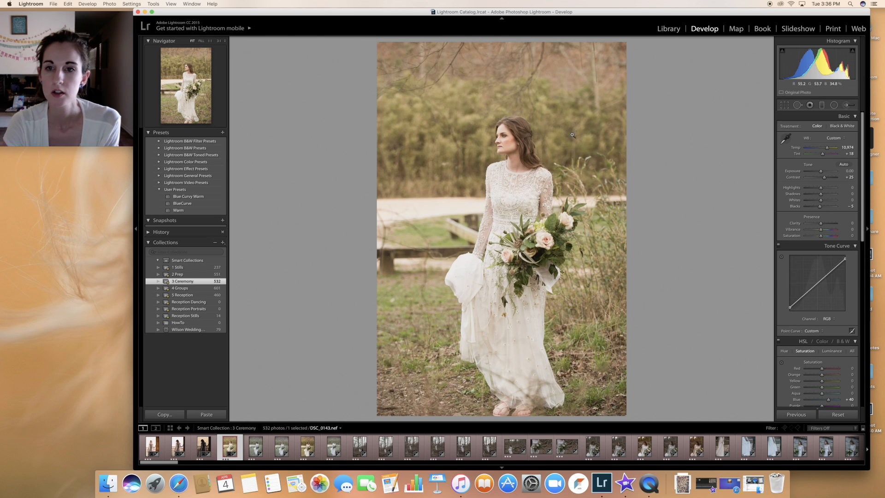
# - Darken the photo by lowering one upper-midtone point on the RGB tone curve, and set the exposure to −0.50
pyautogui.click(821, 172)
pyautogui.moveTo(821, 172); pyautogui.dragTo(818, 173)
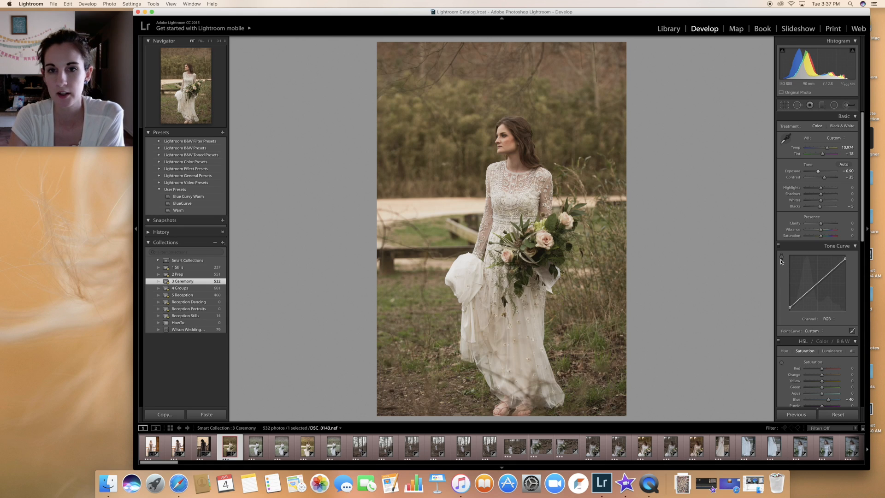
pyautogui.scroll(-1, 781, 261)
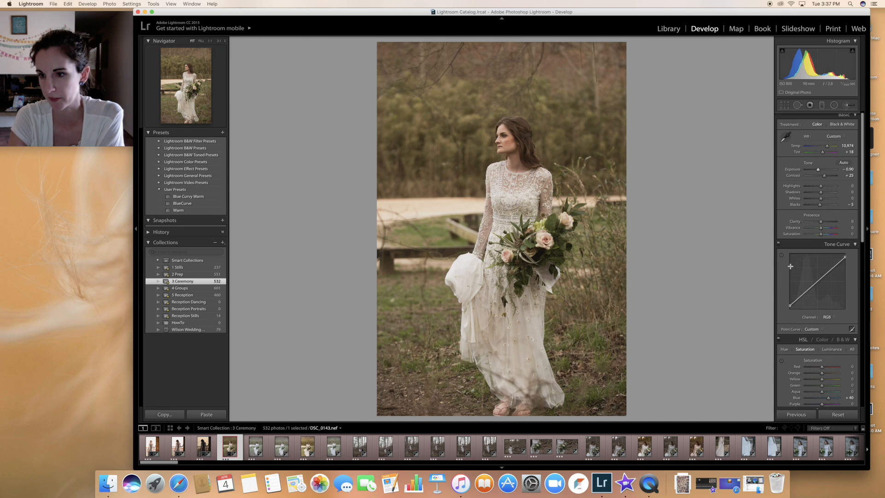
pyautogui.click(781, 258)
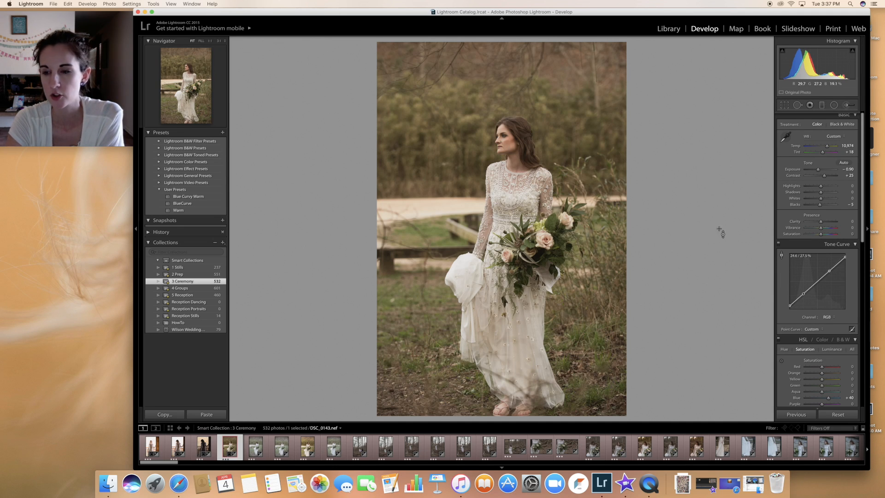
pyautogui.moveTo(829, 271); pyautogui.dragTo(828, 276)
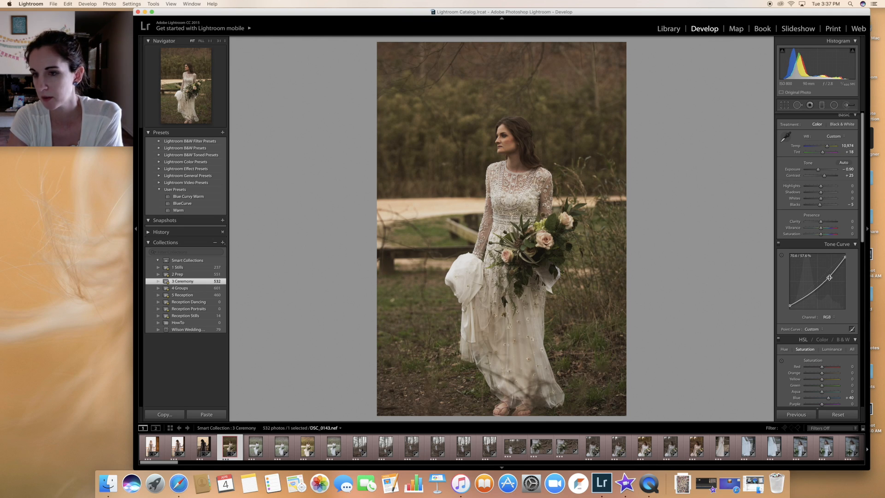
pyautogui.moveTo(829, 277); pyautogui.dragTo(829, 278)
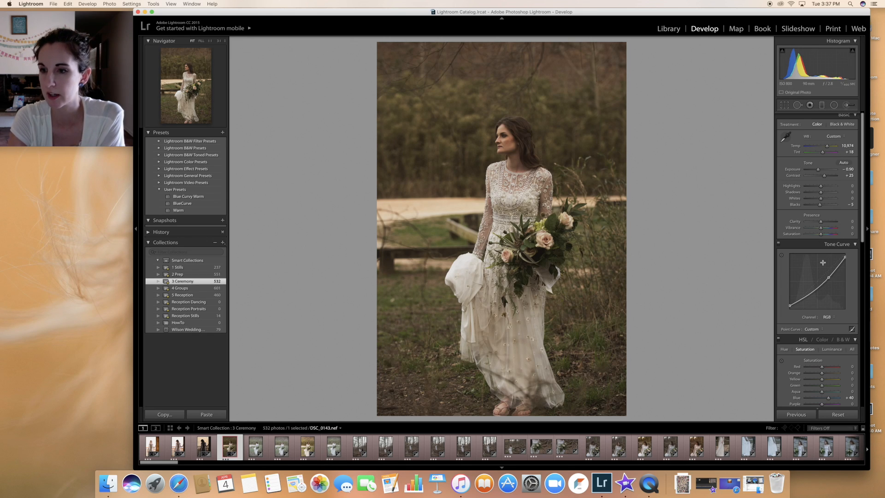
pyautogui.moveTo(828, 277); pyautogui.dragTo(827, 276)
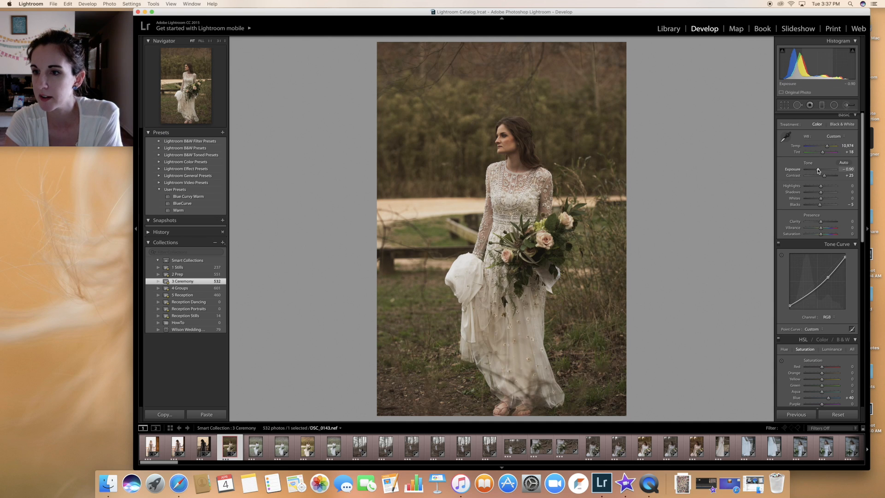
pyautogui.moveTo(818, 170); pyautogui.dragTo(819, 171)
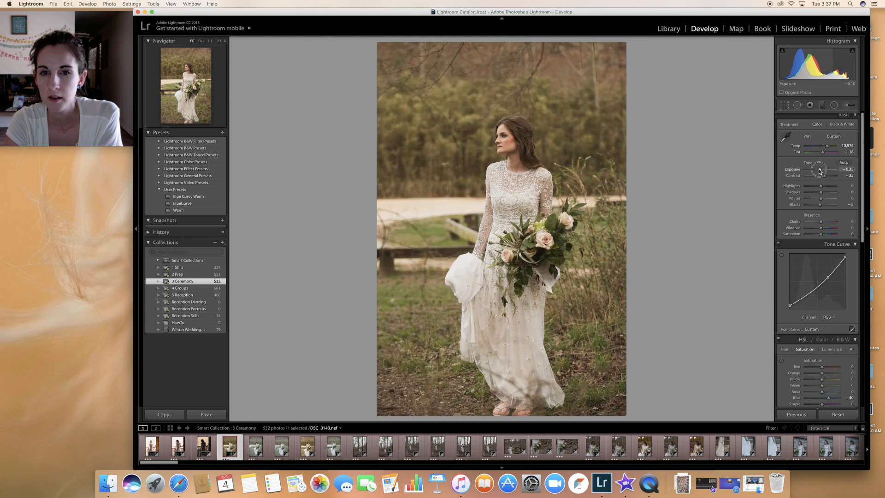
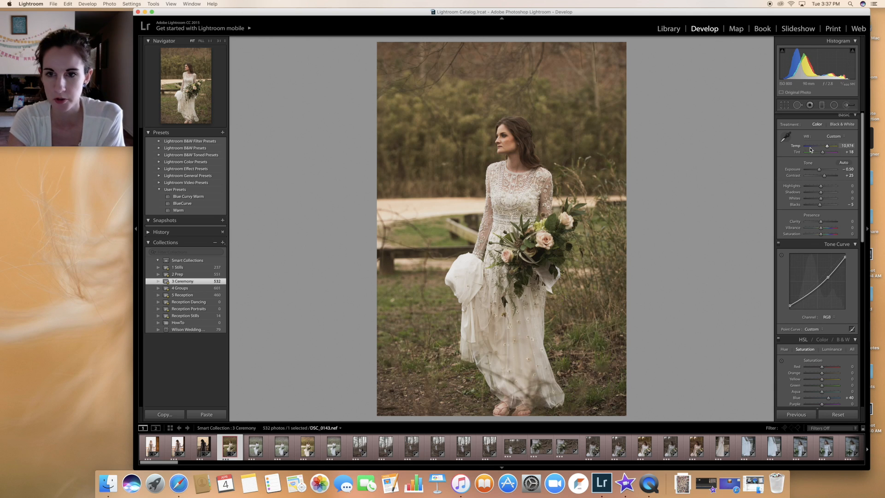
# - Warm the trees behind the bride with an adjustment brush at temperature 27, tint 8 and size 23.0
pyautogui.click(845, 108)
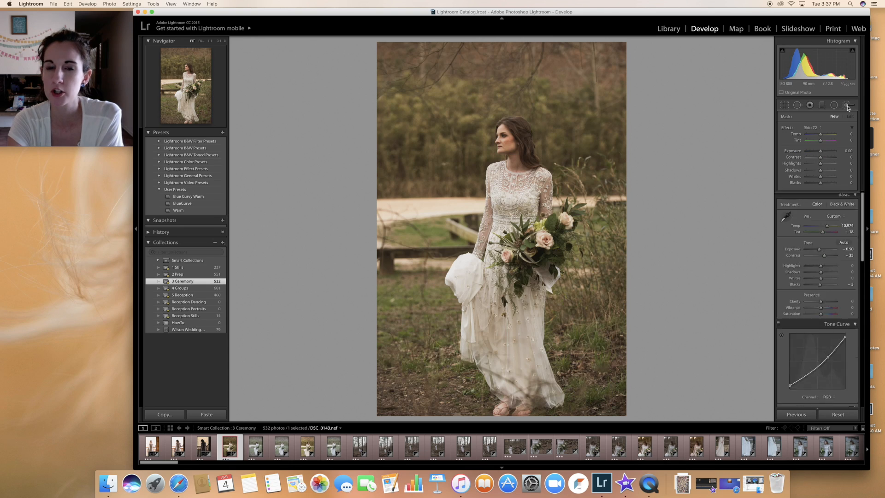
pyautogui.click(810, 128)
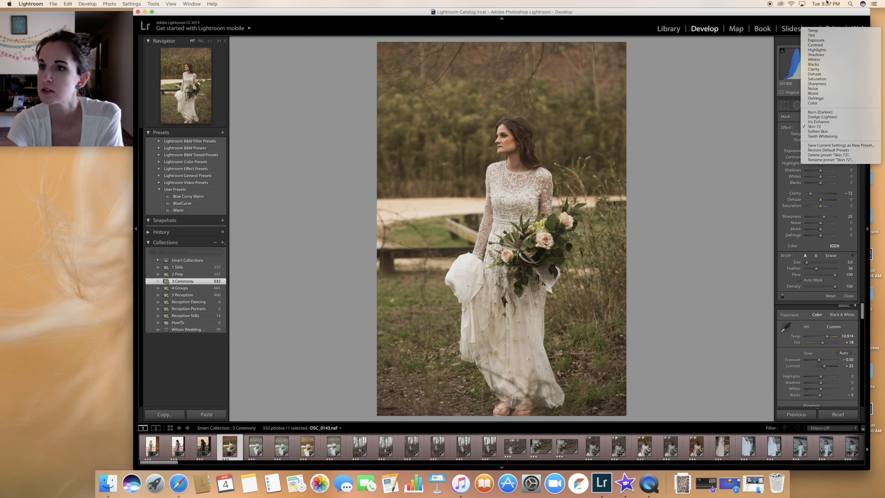
pyautogui.click(820, 36)
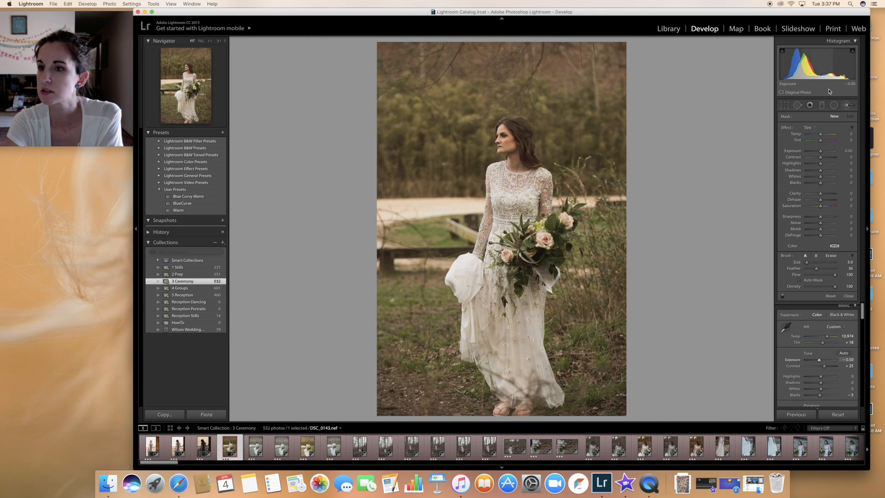
pyautogui.moveTo(820, 134); pyautogui.dragTo(822, 141)
pyautogui.scroll(5, 398, 87)
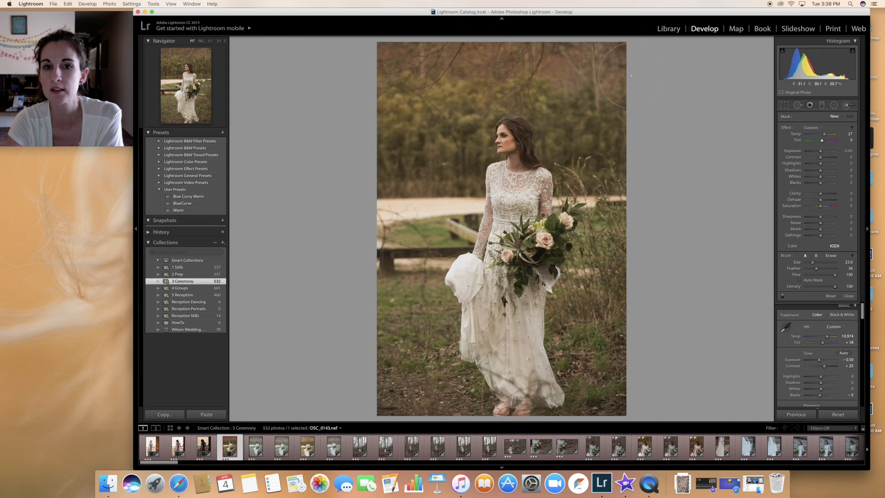
pyautogui.moveTo(626, 74); pyautogui.dragTo(611, 76)
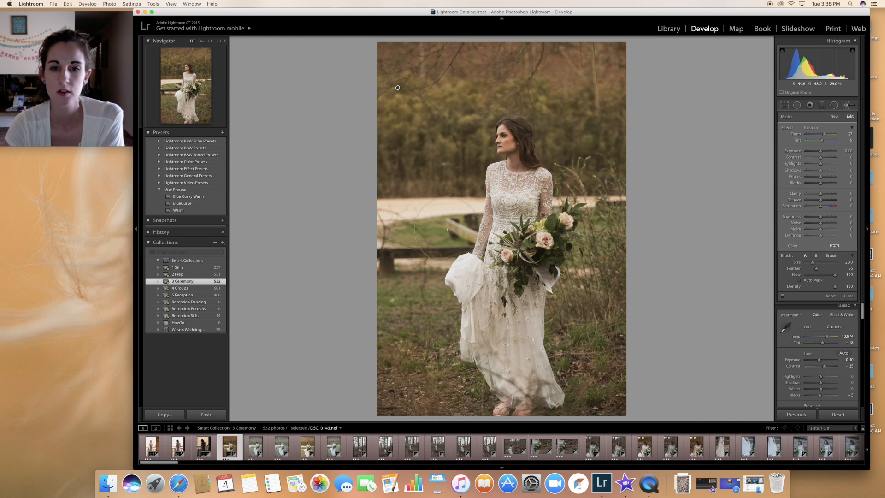
pyautogui.click(846, 107)
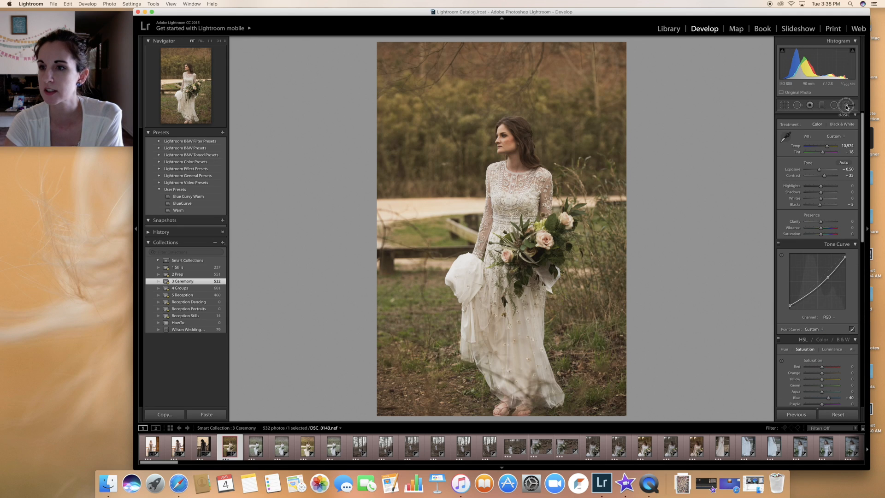
# - Soften the bride's facial skin with a new Skin 72 brush adjustment, reducing the brush size from 7.0 to 4.0 for smaller areas
pyautogui.click(812, 128)
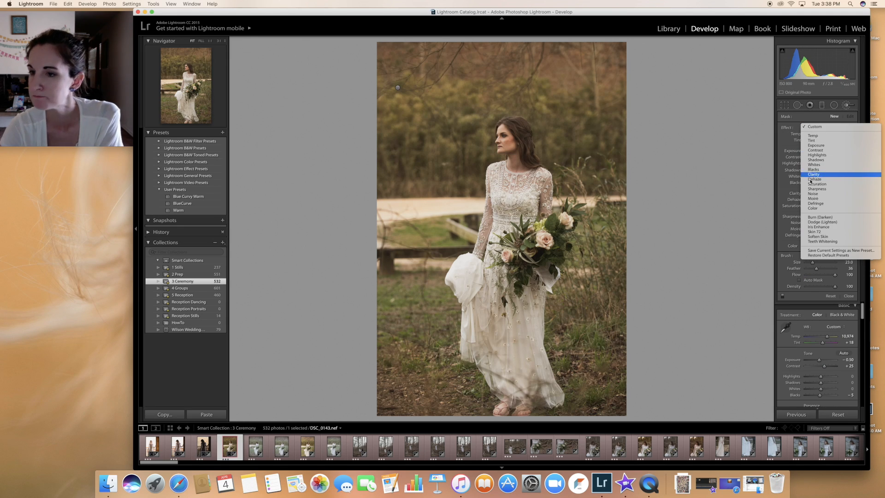
pyautogui.click(814, 231)
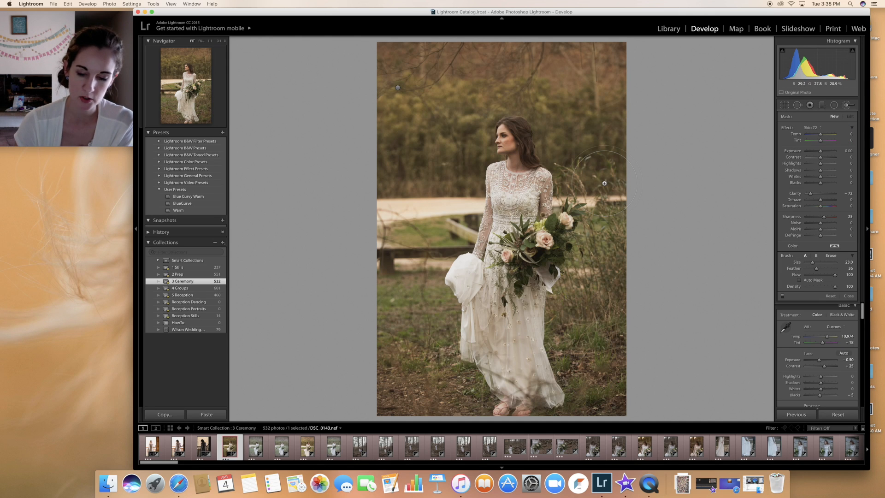
pyautogui.press('z')
pyautogui.press('z')
pyautogui.press('z')
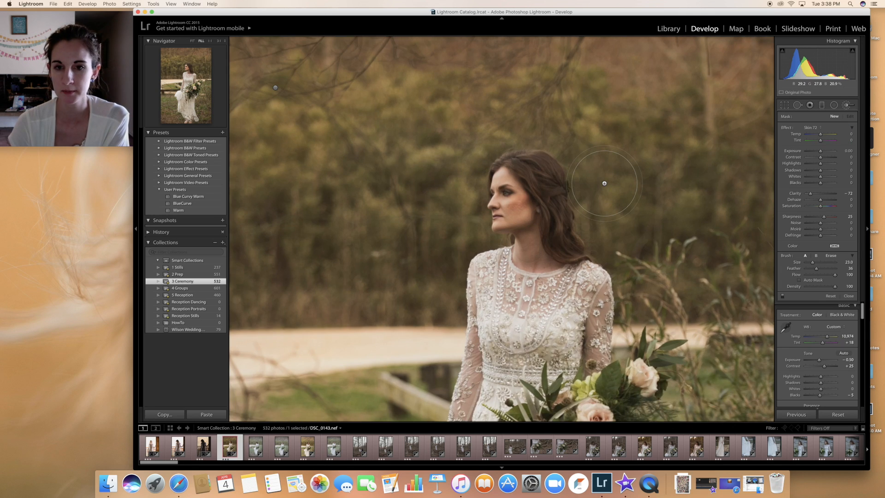
pyautogui.scroll(-10, 564, 195)
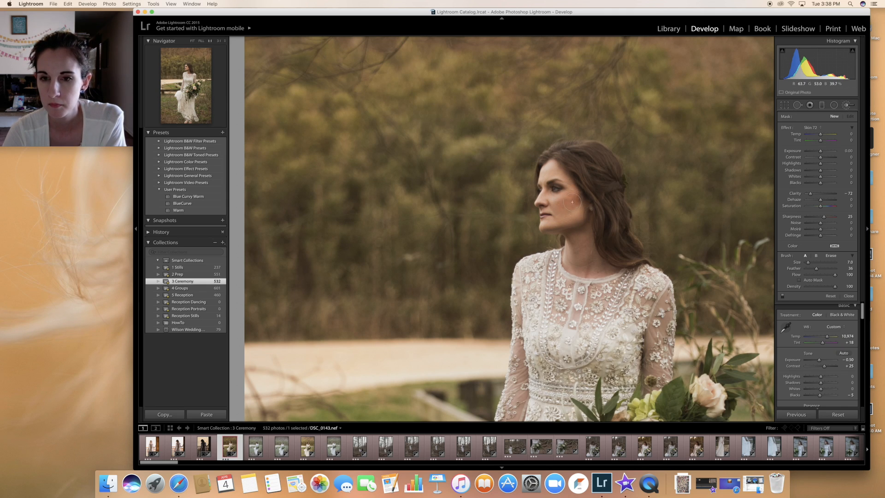
pyautogui.moveTo(566, 214); pyautogui.dragTo(561, 207)
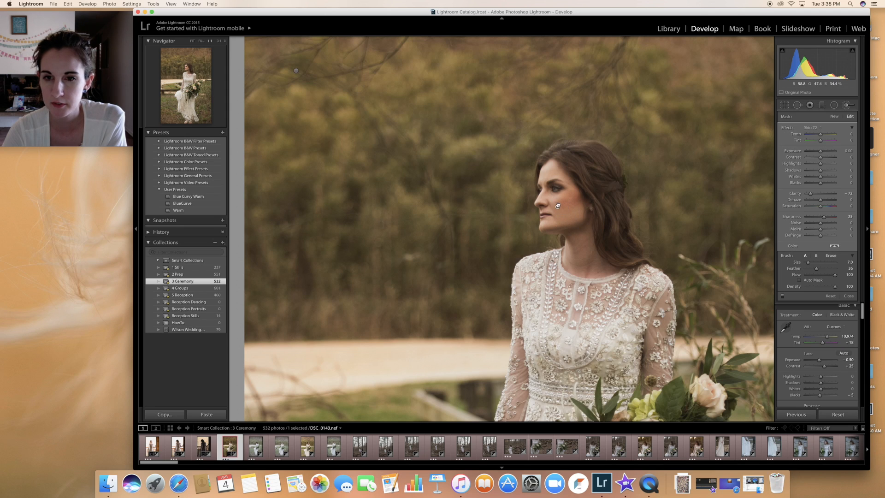
pyautogui.moveTo(554, 201); pyautogui.dragTo(555, 200)
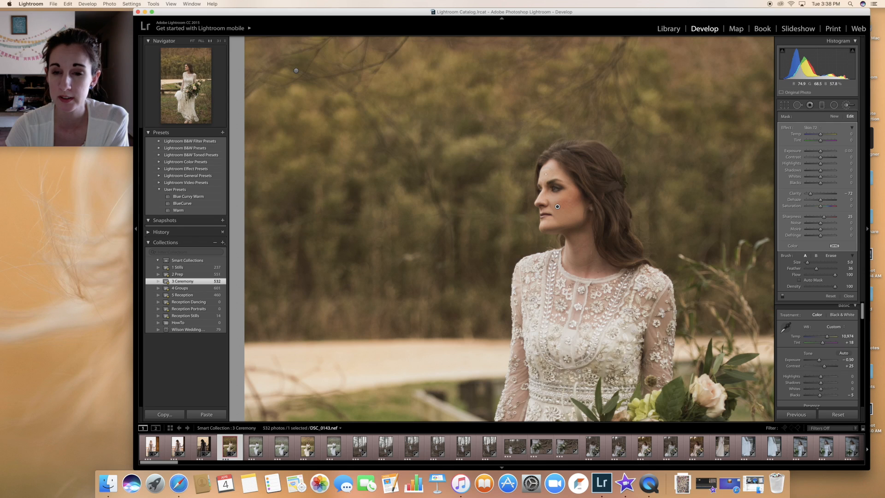
pyautogui.moveTo(547, 173); pyautogui.dragTo(570, 187)
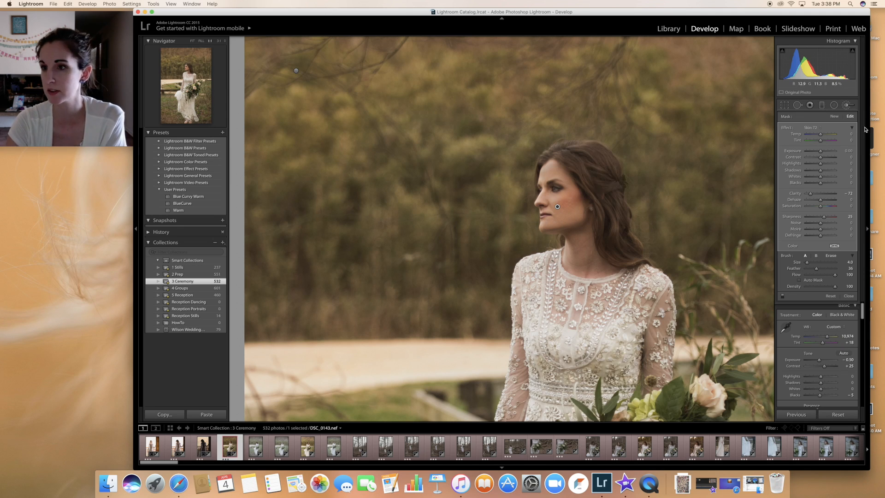
# - Lighten the area under the bride's eye with a new Dodge (Lighten) brush at exposure 0.21, and compare with brush adjustments off and on
pyautogui.click(812, 127)
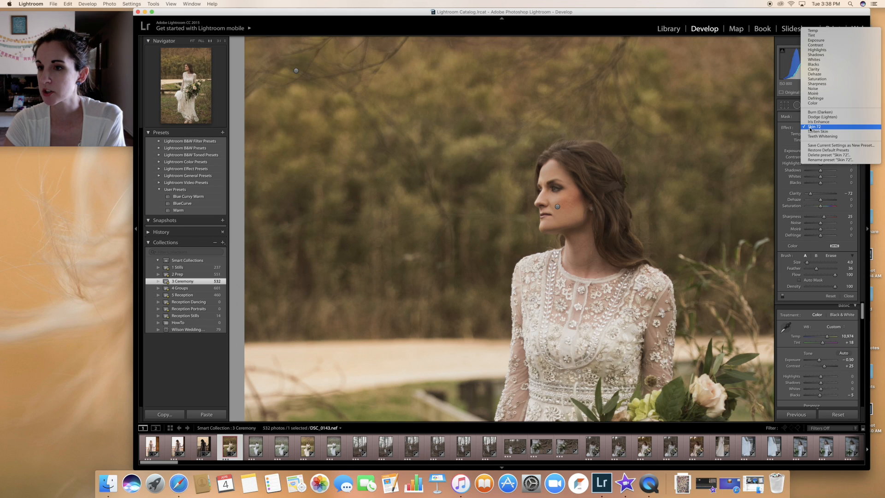
pyautogui.click(812, 118)
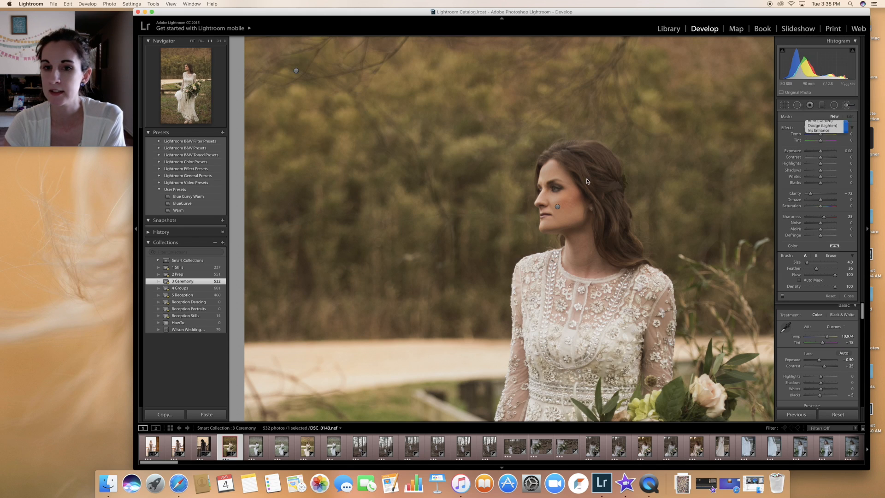
pyautogui.moveTo(556, 199)
pyautogui.mouseDown()
pyautogui.moveTo(551, 163)
pyautogui.moveTo(546, 168)
pyautogui.moveTo(551, 189)
pyautogui.mouseUp()
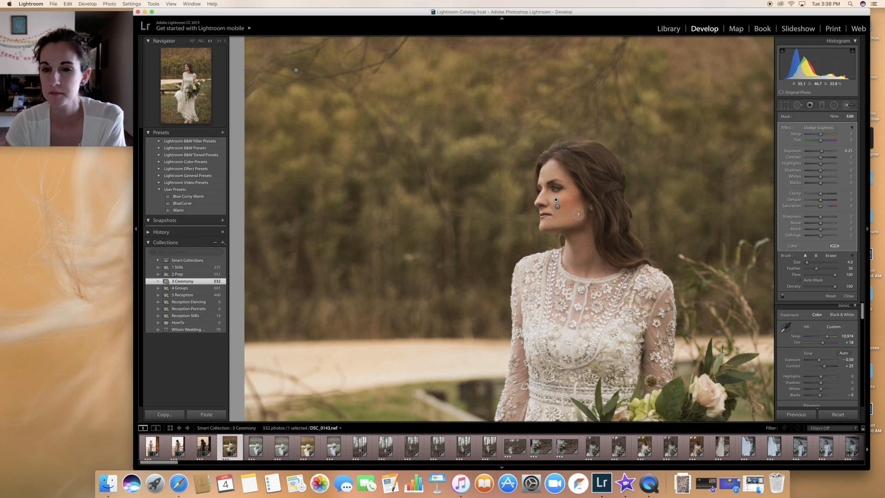
pyautogui.moveTo(823, 152); pyautogui.dragTo(820, 153)
pyautogui.click(820, 151)
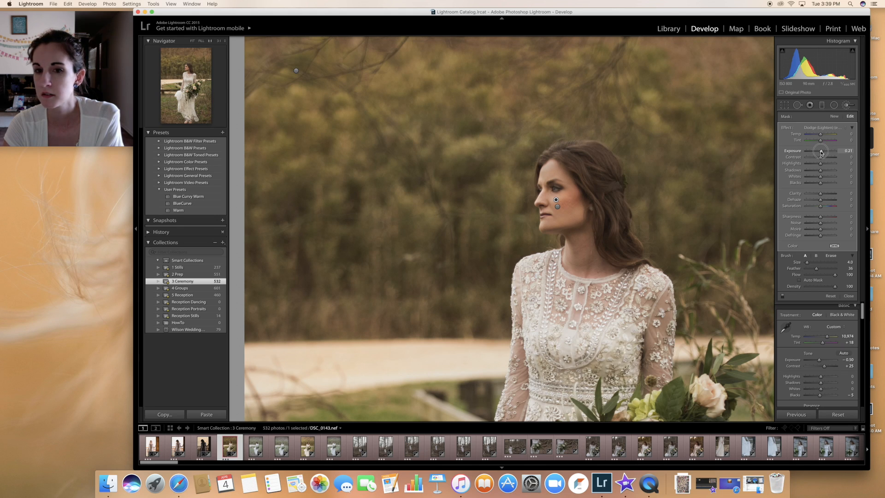
pyautogui.click(782, 296)
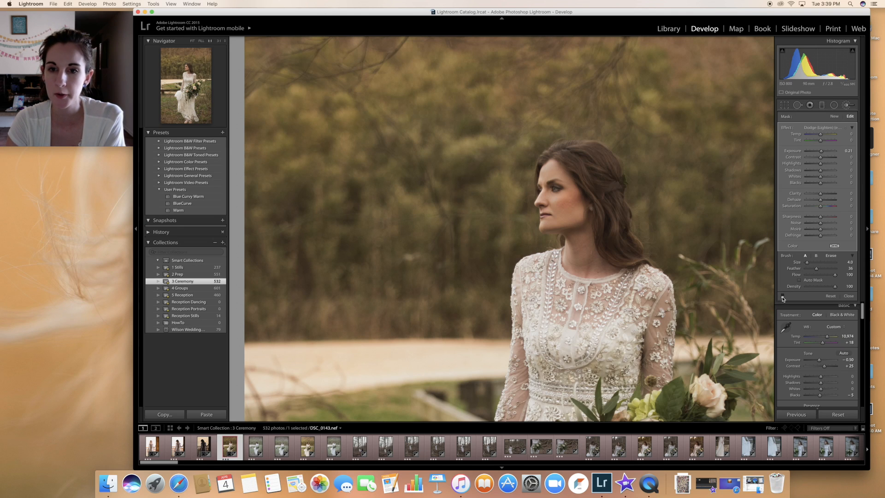
pyautogui.click(782, 297)
pyautogui.click(782, 297)
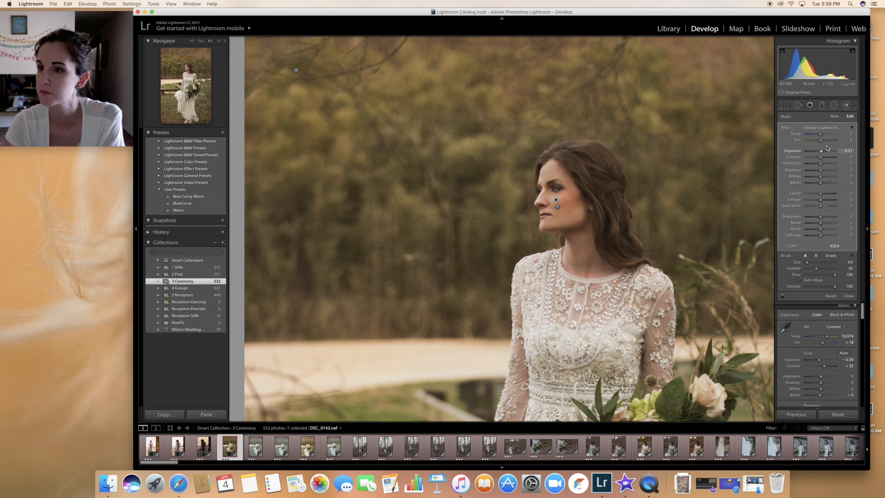
# - Lighten the bride's cheek with another Dodge (Lighten) brush mask at size 11.0 and exposure 0.21, and check the whole photo
pyautogui.click(834, 116)
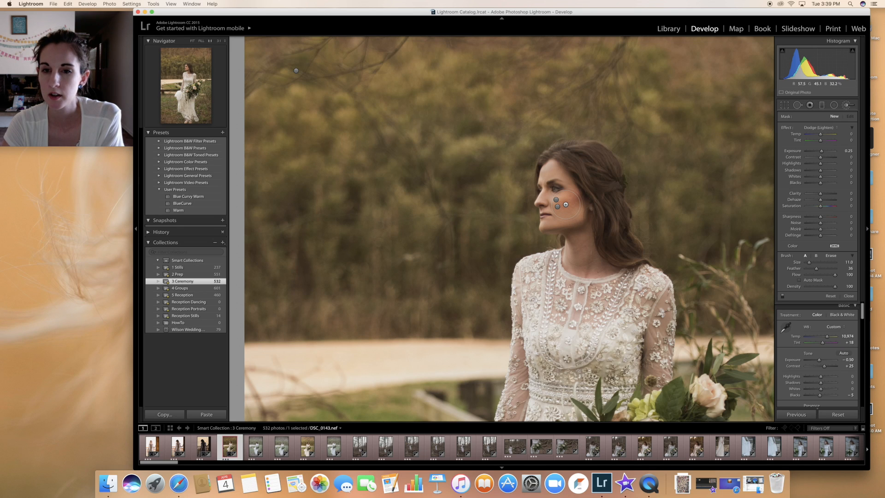
pyautogui.click(566, 204)
pyautogui.click(823, 152)
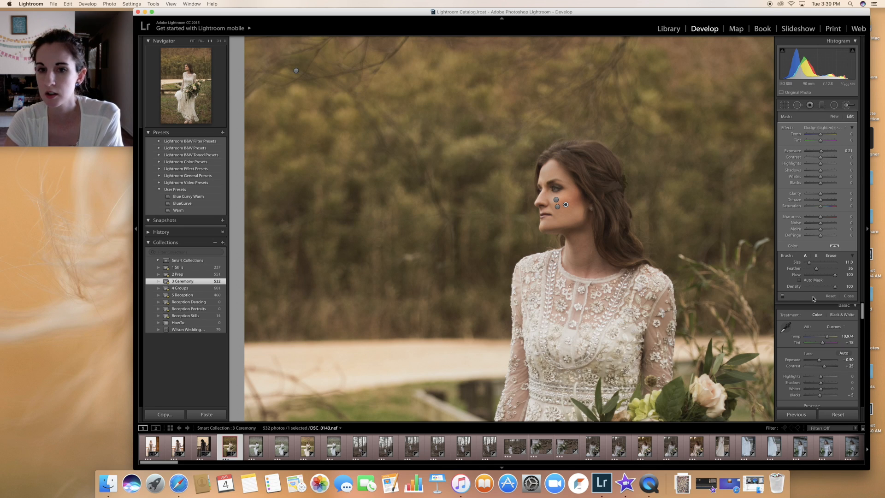
pyautogui.click(848, 297)
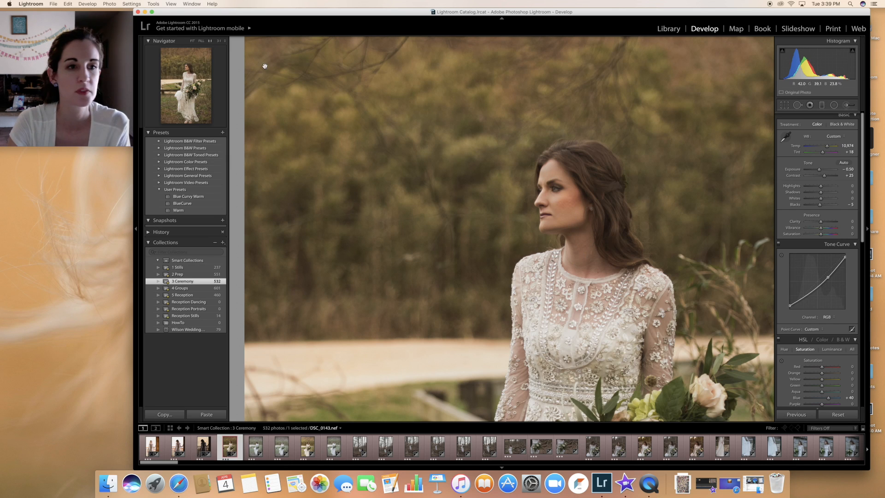
pyautogui.click(192, 41)
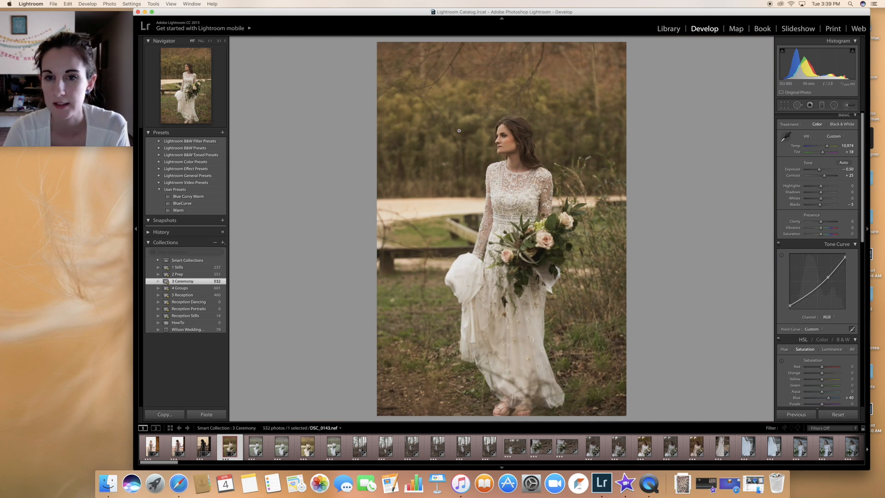
pyautogui.click(506, 148)
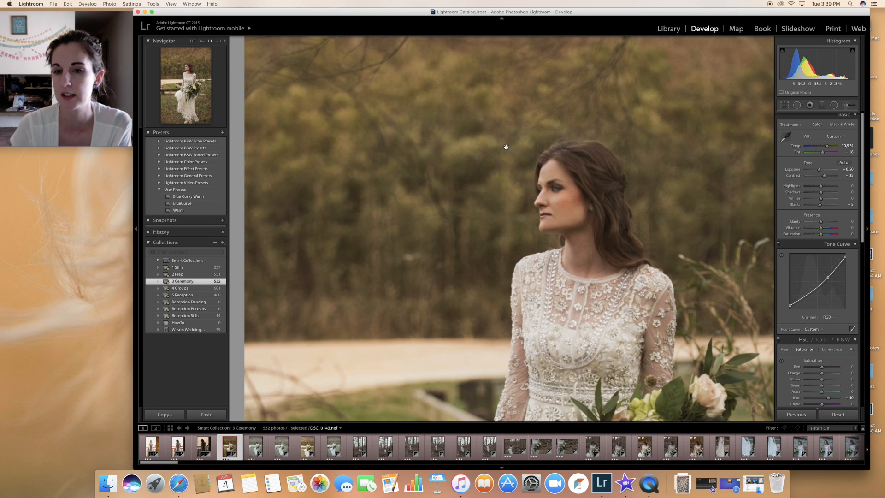
# - Paint the bride's cheek with a slightly negative Saturation brush at size 7.0, and compare the photo with brush adjustments off and on
pyautogui.click(847, 105)
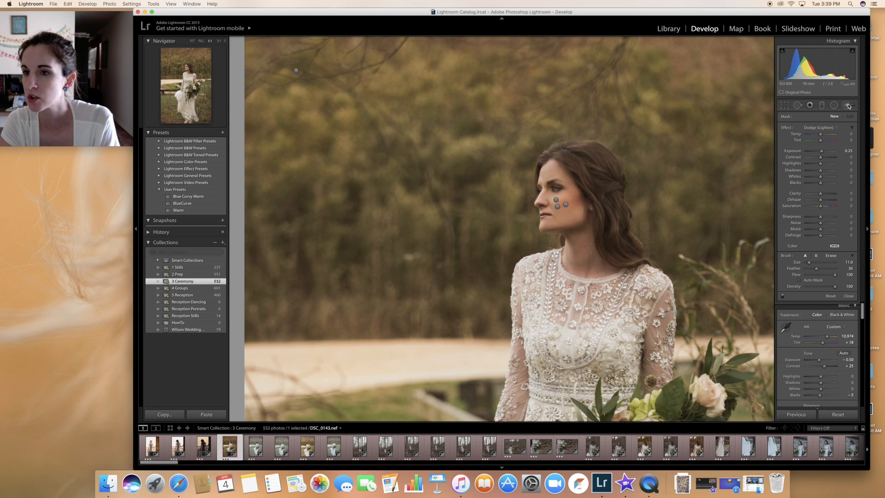
pyautogui.click(813, 128)
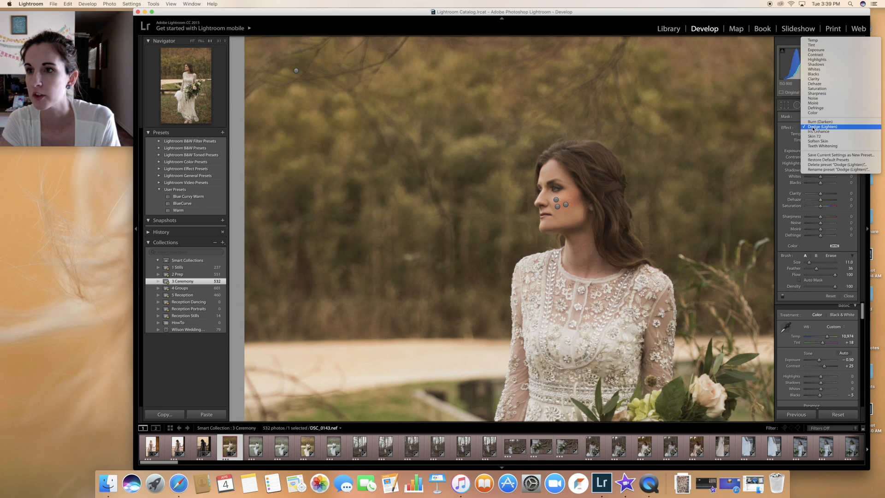
pyautogui.click(816, 89)
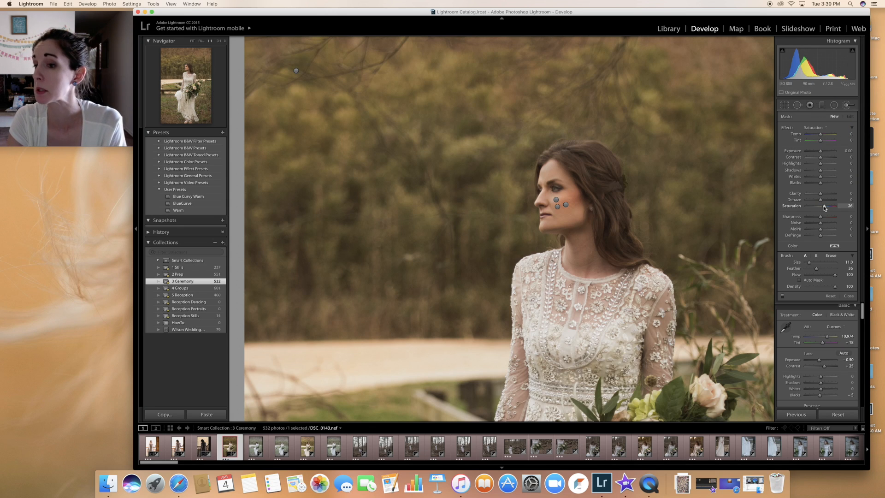
pyautogui.moveTo(824, 207); pyautogui.dragTo(821, 208)
pyautogui.scroll(-4, 583, 198)
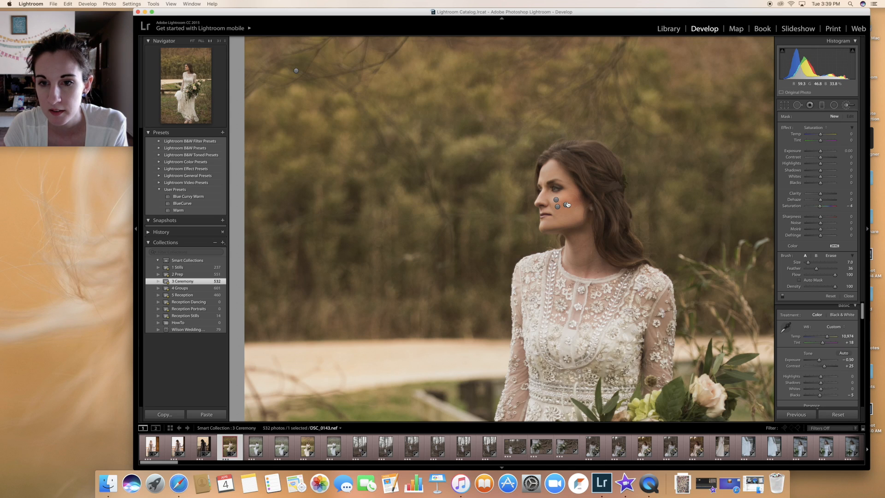
pyautogui.moveTo(574, 200); pyautogui.dragTo(585, 194)
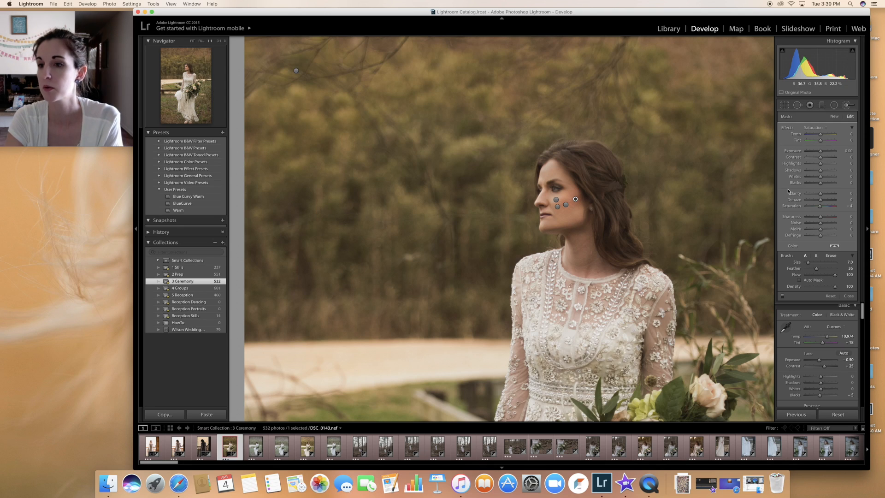
pyautogui.click(819, 206)
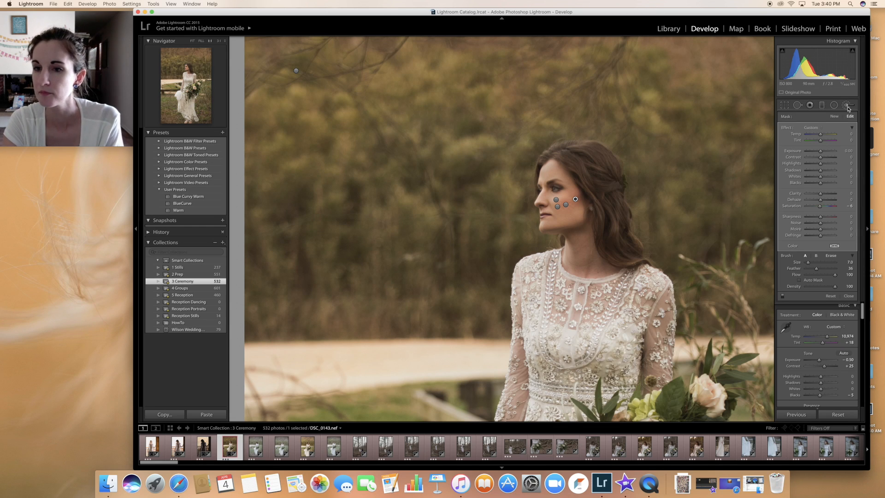
pyautogui.click(781, 296)
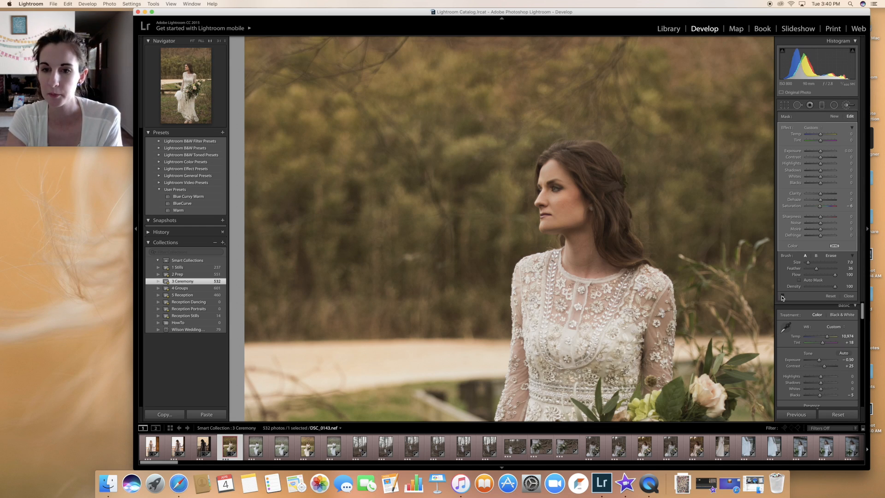
pyautogui.click(782, 296)
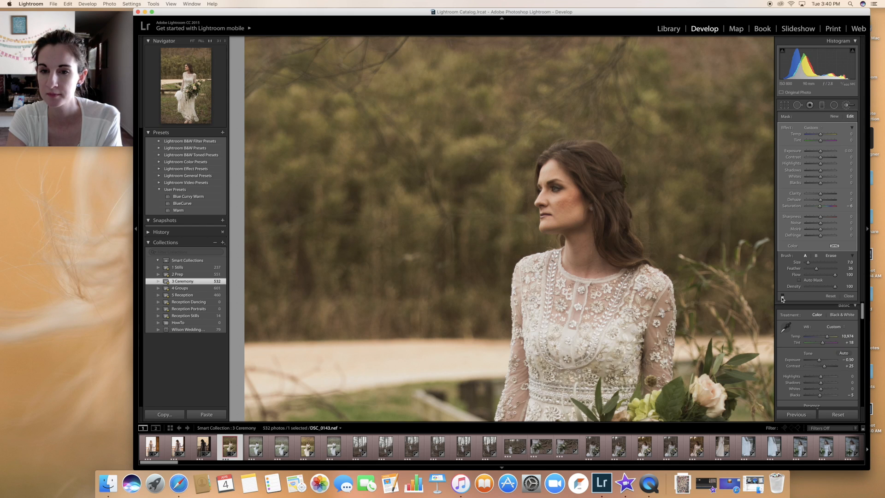
pyautogui.click(782, 297)
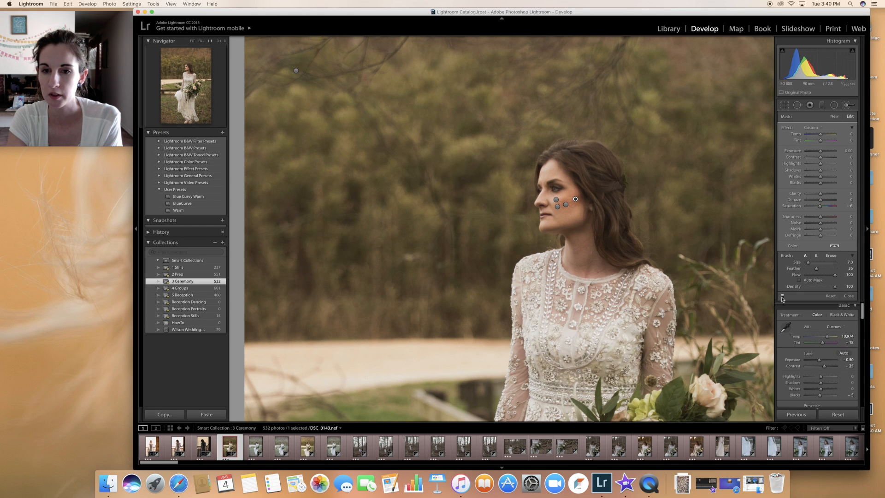
pyautogui.click(847, 105)
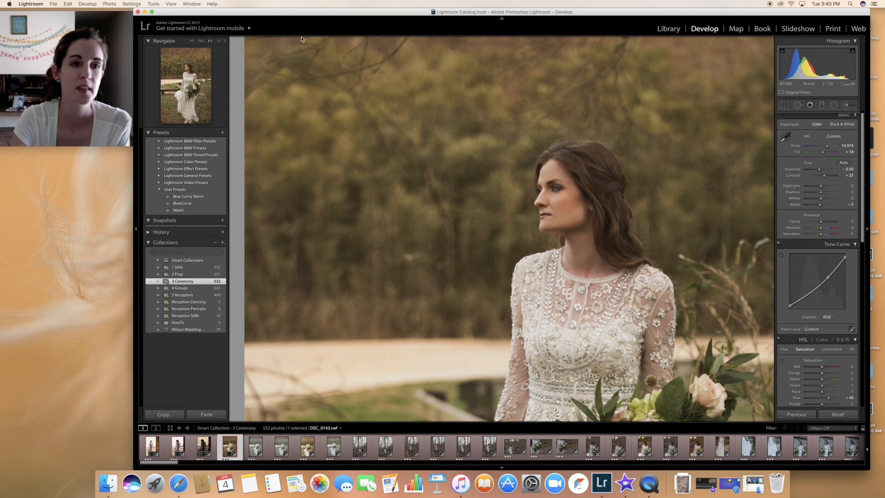
pyautogui.click(193, 41)
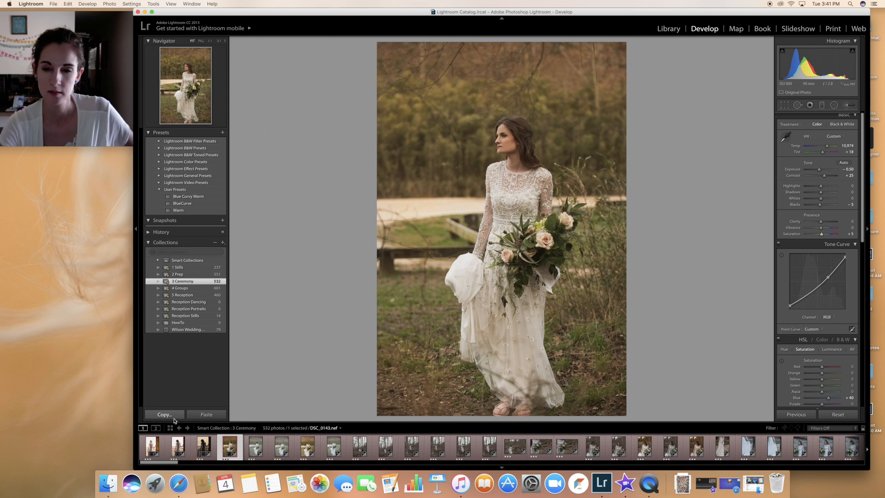
# - Copy the develop settings of DSC_0143.nef without local adjustments or crop, and paste them onto DSC_0146.nef
pyautogui.click(164, 414)
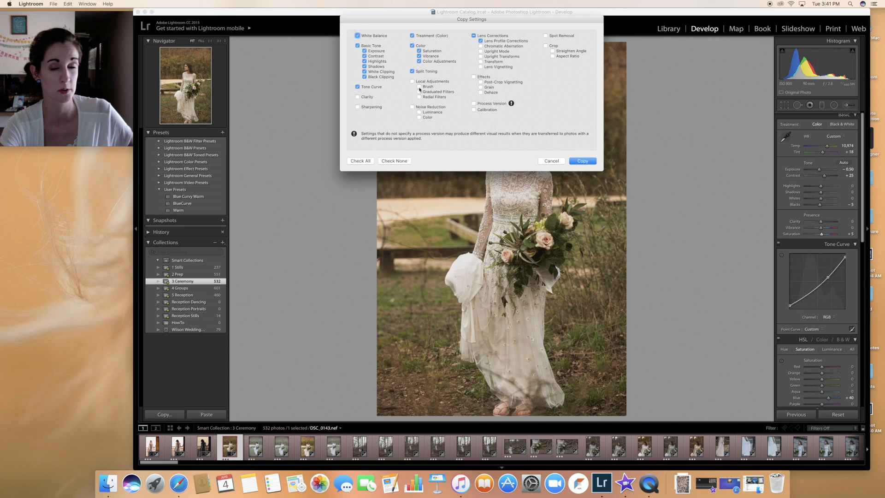
pyautogui.click(589, 162)
pyautogui.press('Right')
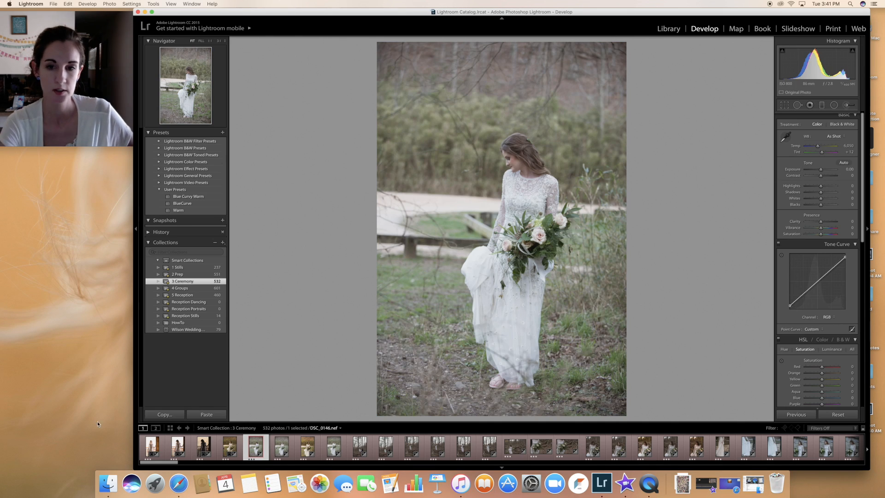
pyautogui.click(215, 416)
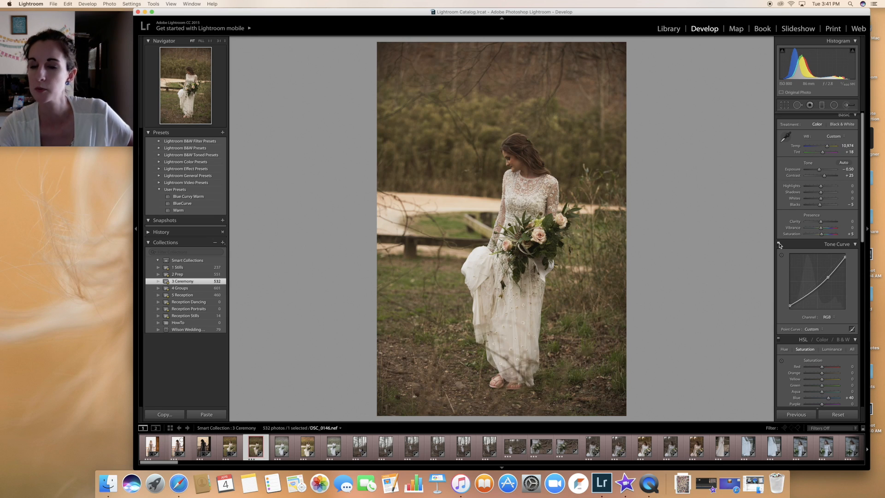
# - Set the exposure of DSC_0146.nef to −0.20 and compare it with the previous photo
pyautogui.moveTo(818, 171); pyautogui.dragTo(819, 170)
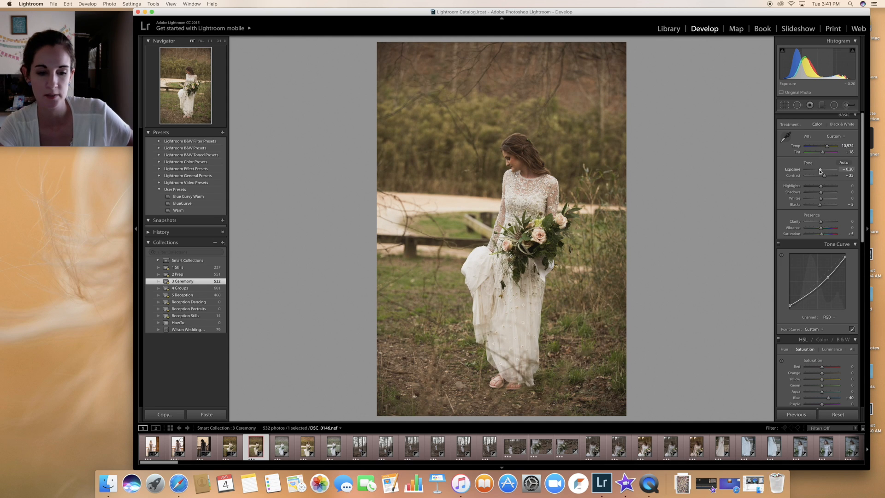
pyautogui.press('Left')
pyautogui.press('Right')
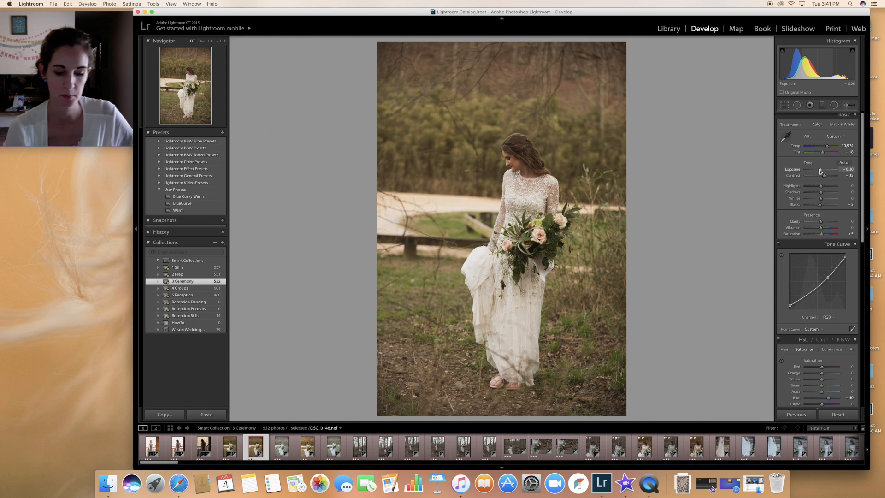
# - Crop DSC_0146.nef to a horizontal frame at the original aspect, showing the bride from her head to her upper skirt
pyautogui.press('r')
pyautogui.press('x')
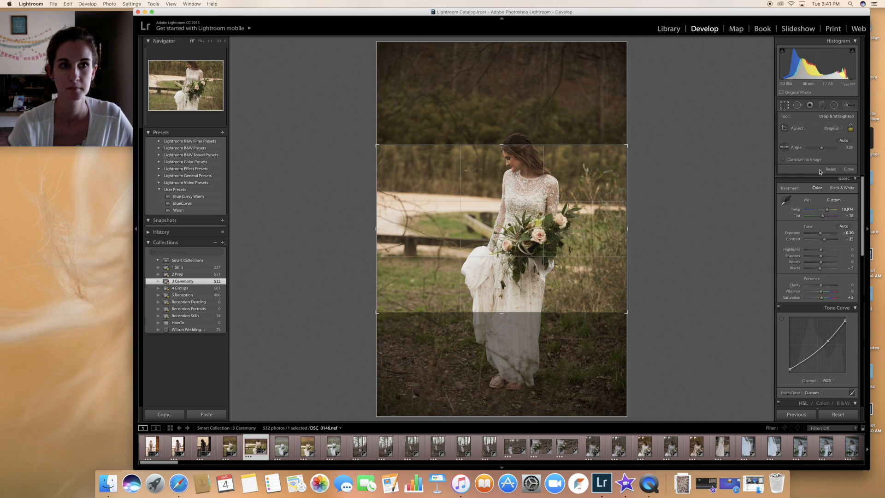
pyautogui.moveTo(559, 177); pyautogui.dragTo(559, 184)
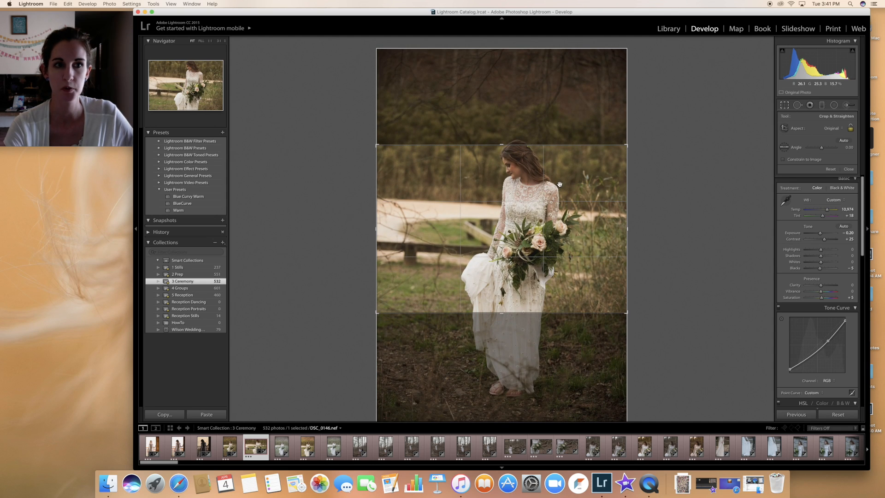
pyautogui.press('Return')
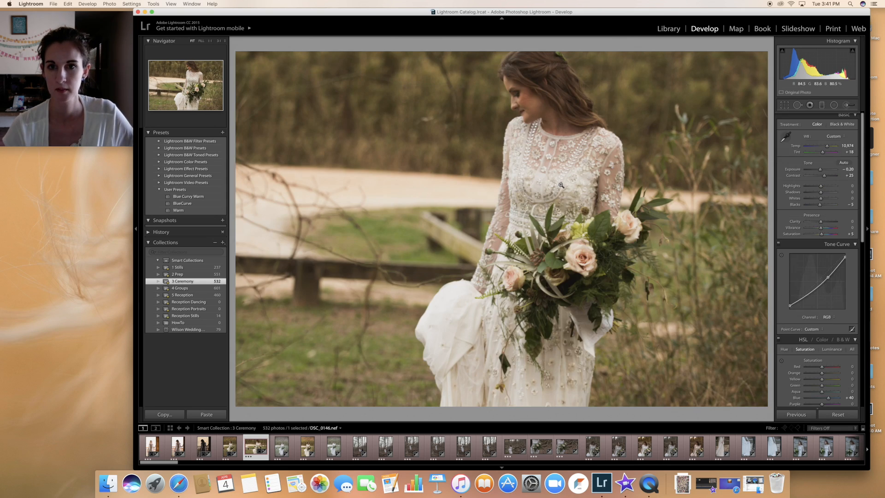
pyautogui.click(848, 105)
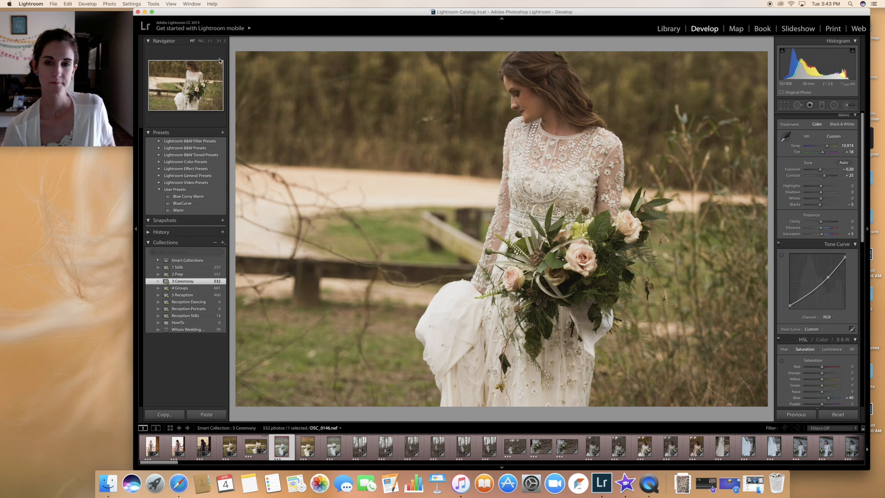
# - Paste the copied settings onto DSC_0148.nef and straighten it to an angle of −0.98
pyautogui.press('Right')
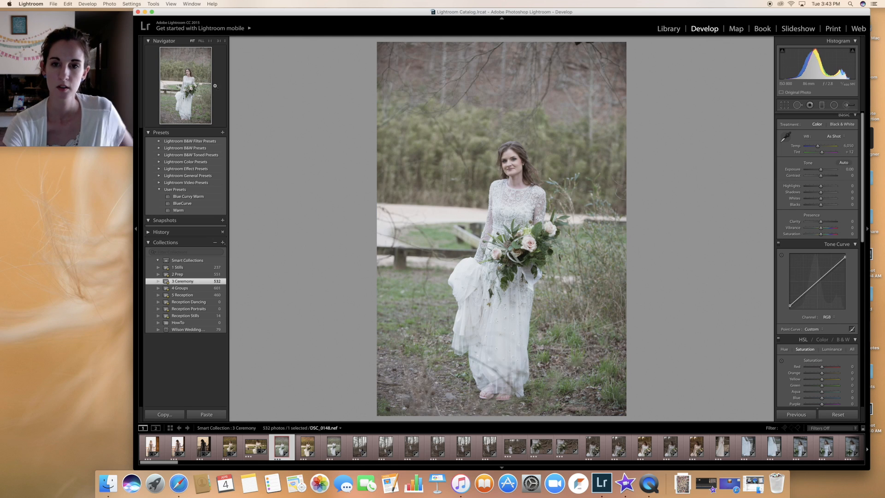
pyautogui.click(206, 414)
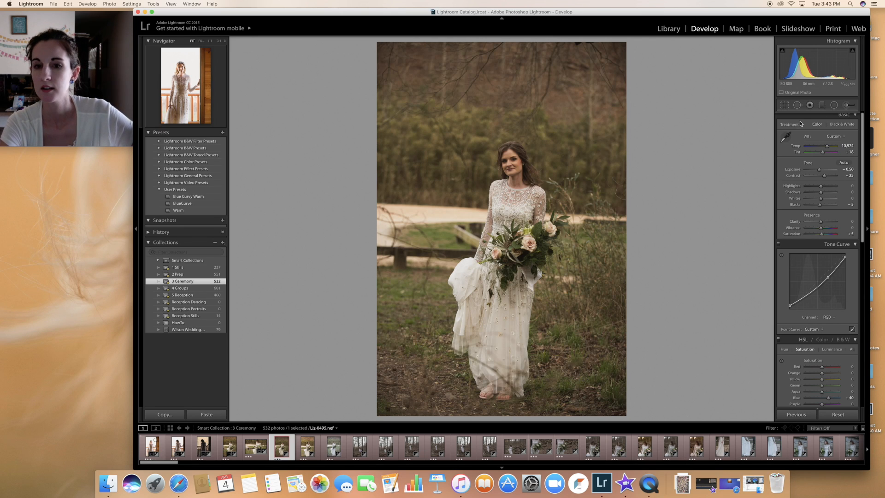
pyautogui.click(784, 106)
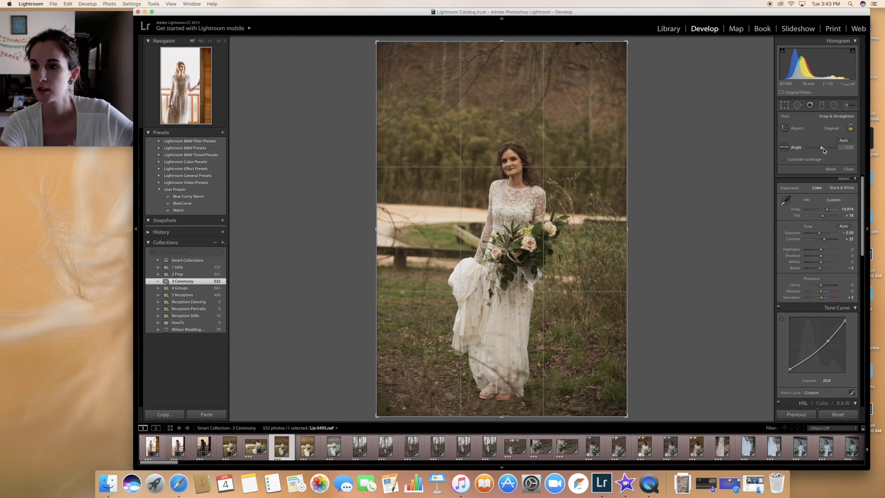
pyautogui.moveTo(823, 149); pyautogui.dragTo(821, 149)
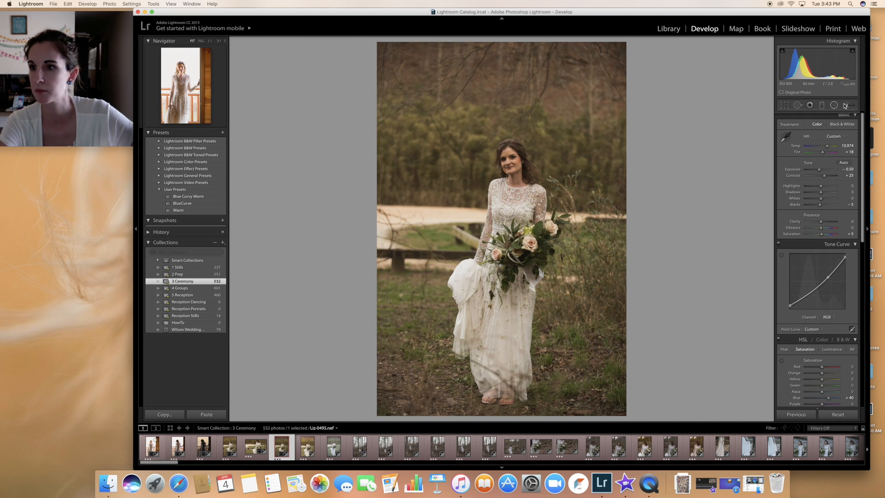
# - Warm the trees across the upper background with a size 30.0 adjustment brush at Temp 17 and Tint 14
pyautogui.click(847, 105)
pyautogui.moveTo(820, 134); pyautogui.dragTo(824, 140)
pyautogui.doubleClick(823, 159)
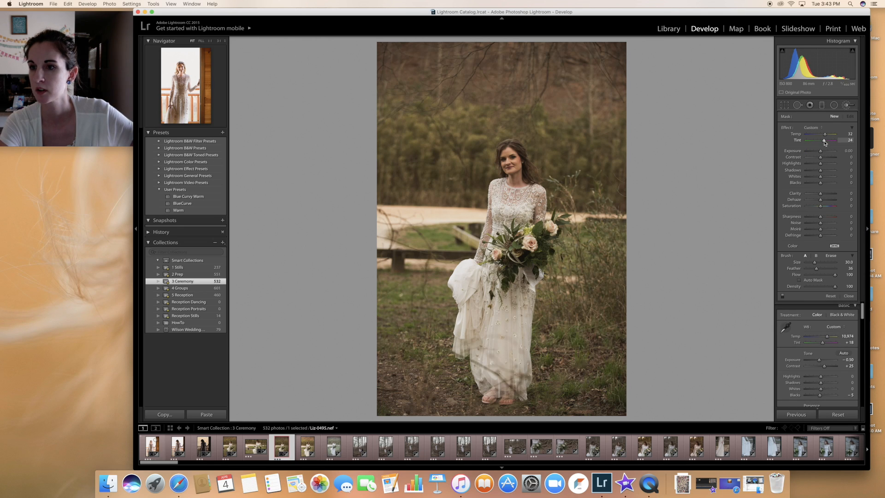
pyautogui.moveTo(407, 75)
pyautogui.mouseDown()
pyautogui.moveTo(444, 89)
pyautogui.moveTo(509, 74)
pyautogui.moveTo(630, 100)
pyautogui.moveTo(608, 64)
pyautogui.mouseUp()
pyautogui.moveTo(824, 135); pyautogui.dragTo(823, 143)
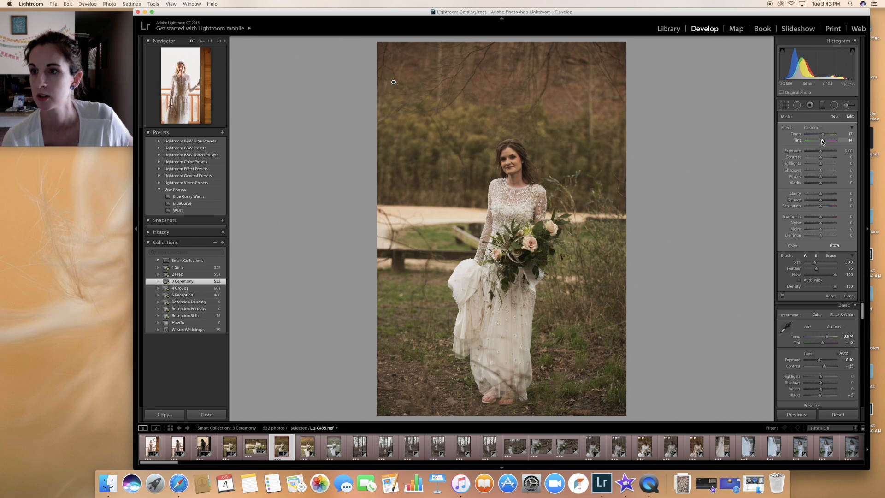
# - Lighten one of the bride's eye areas with a new Dodge (Lighten) brush at size 2.0 and exposure 0.14
pyautogui.click(834, 116)
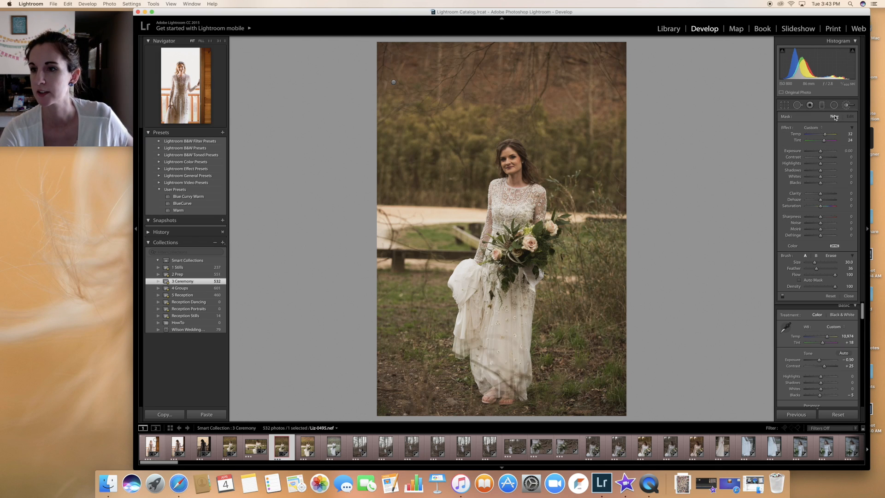
pyautogui.click(812, 128)
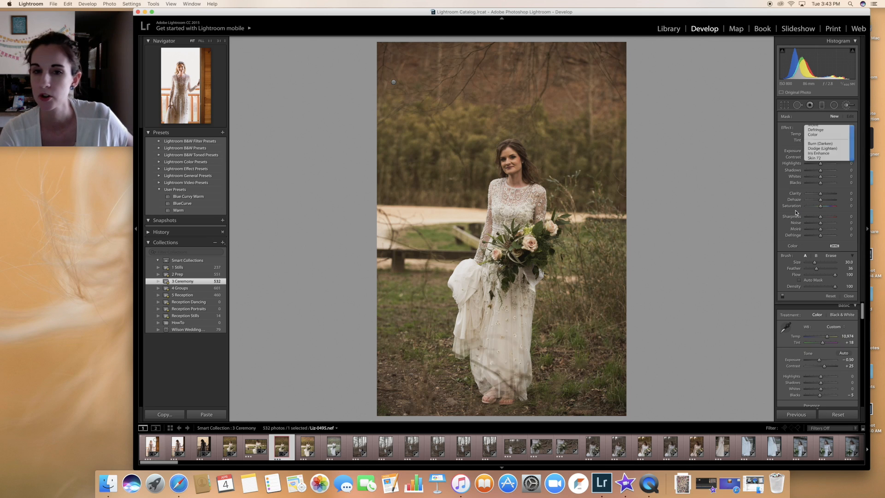
pyautogui.click(822, 148)
pyautogui.press('z')
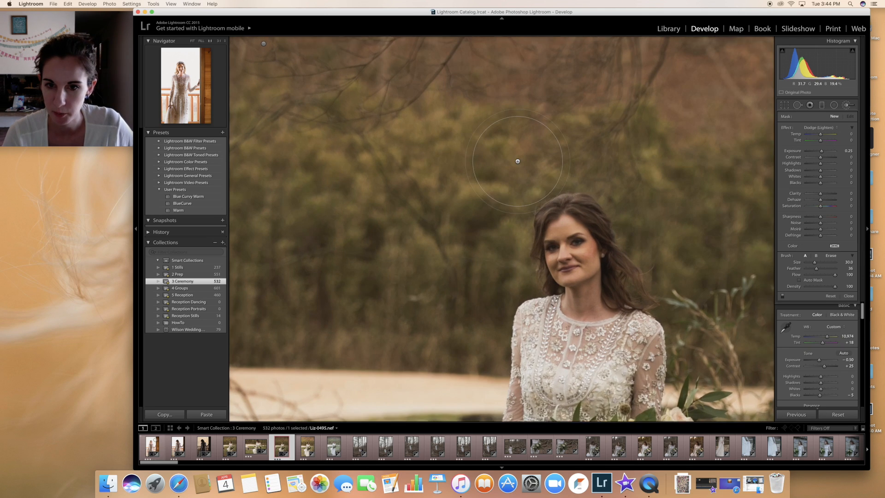
pyautogui.scroll(-10, 585, 178)
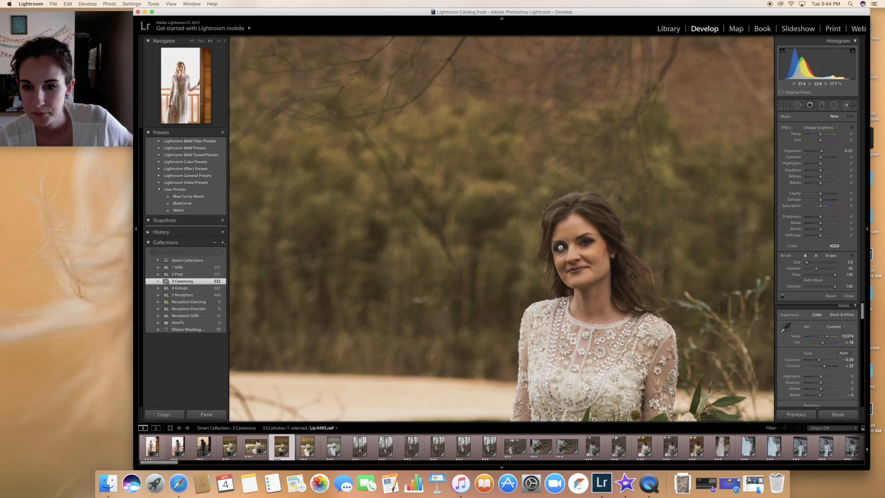
pyautogui.moveTo(581, 245); pyautogui.dragTo(579, 245)
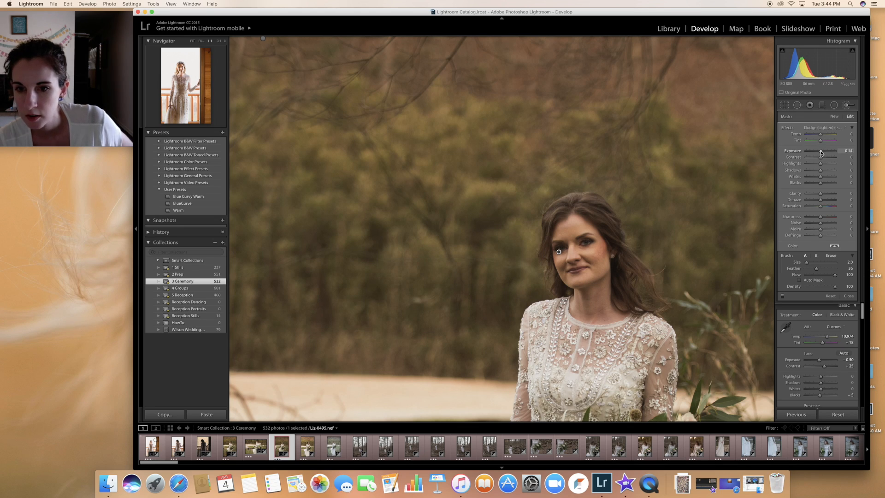
# - Lighten the bride's other eye area with a second Dodge (Lighten) brush at exposure 0.45, and check the face and whole photo
pyautogui.click(834, 116)
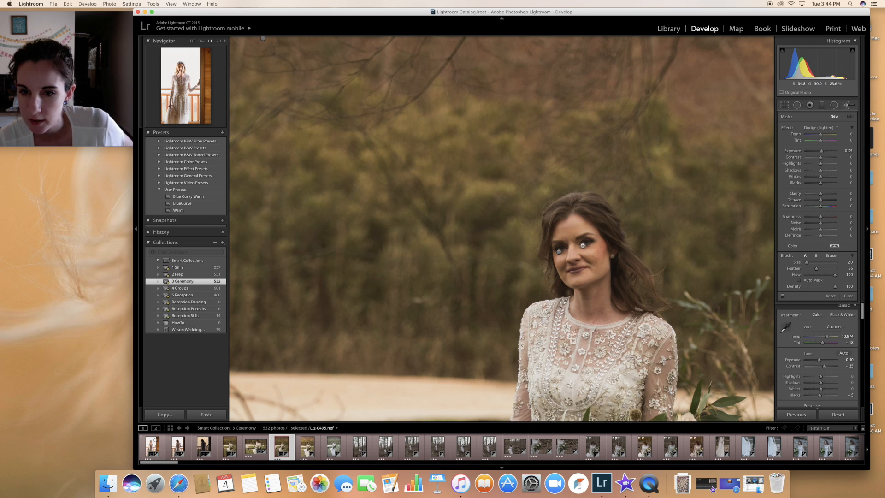
pyautogui.moveTo(583, 243); pyautogui.dragTo(592, 243)
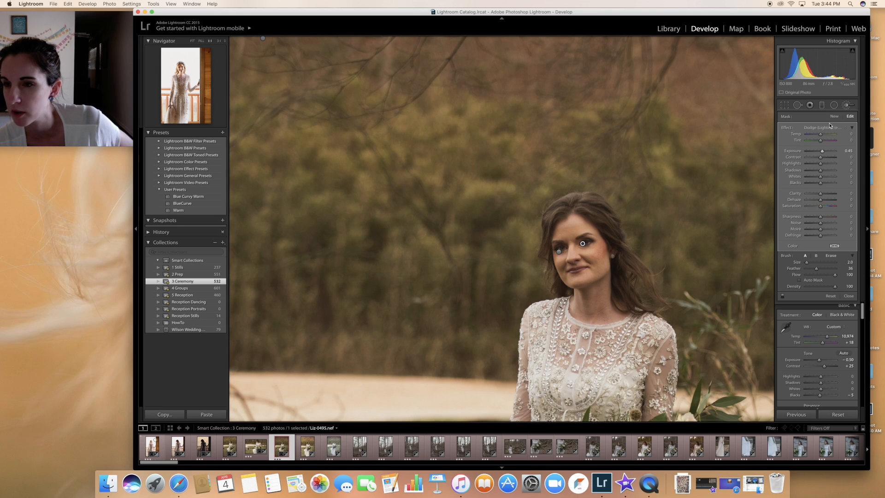
pyautogui.click(849, 107)
pyautogui.click(849, 107)
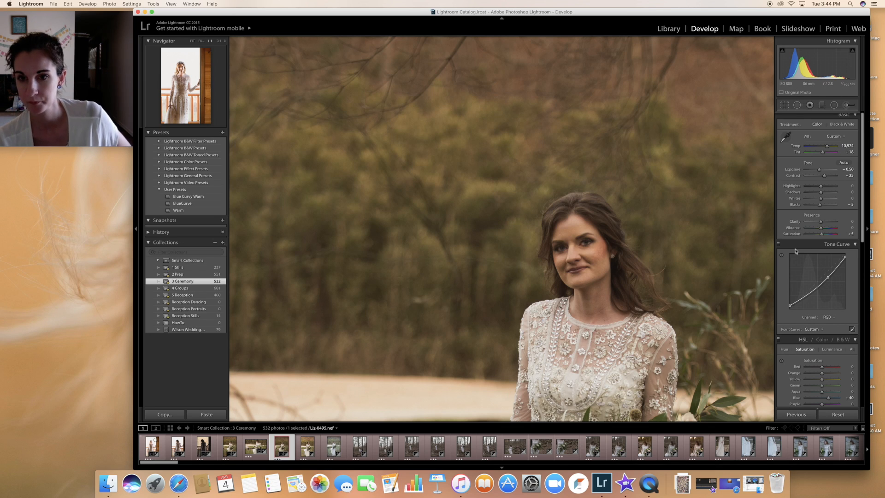
pyautogui.press('z')
pyautogui.press('z')
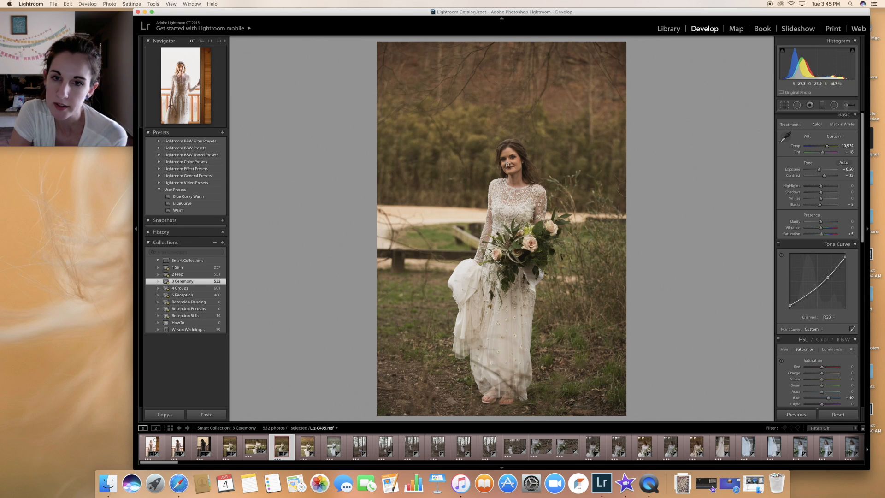
pyautogui.click(524, 162)
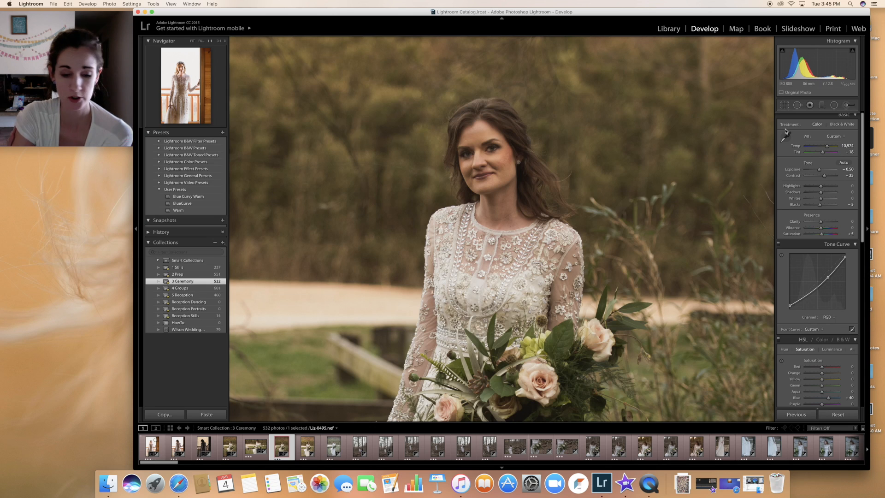
pyautogui.press('super+minus')
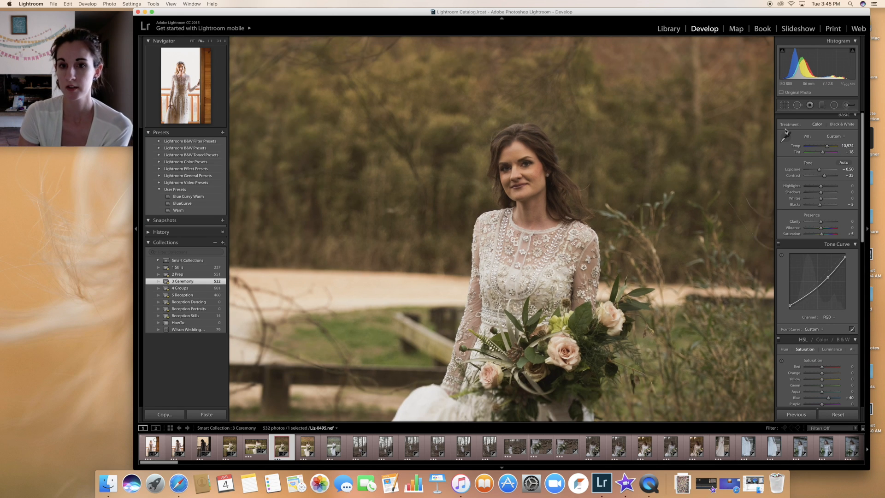
pyautogui.press('super+minus')
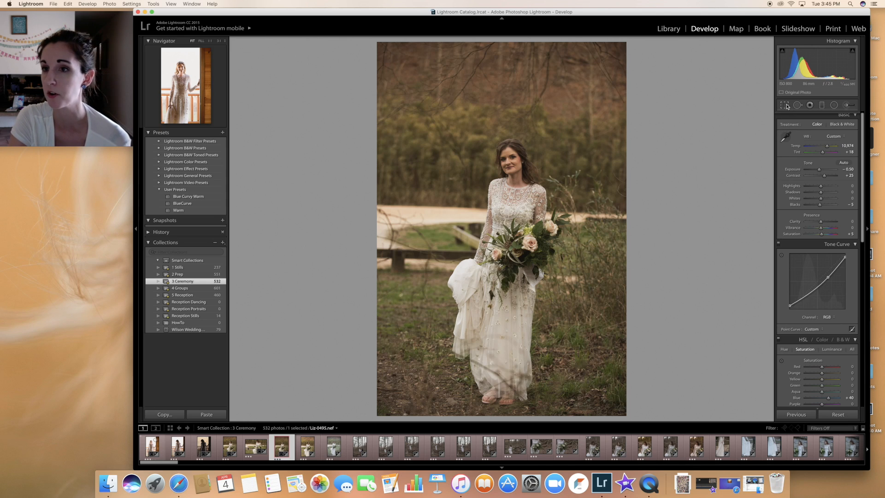
# - Try a tighter vertical crop around the bride at a slightly narrower custom aspect
pyautogui.click(785, 108)
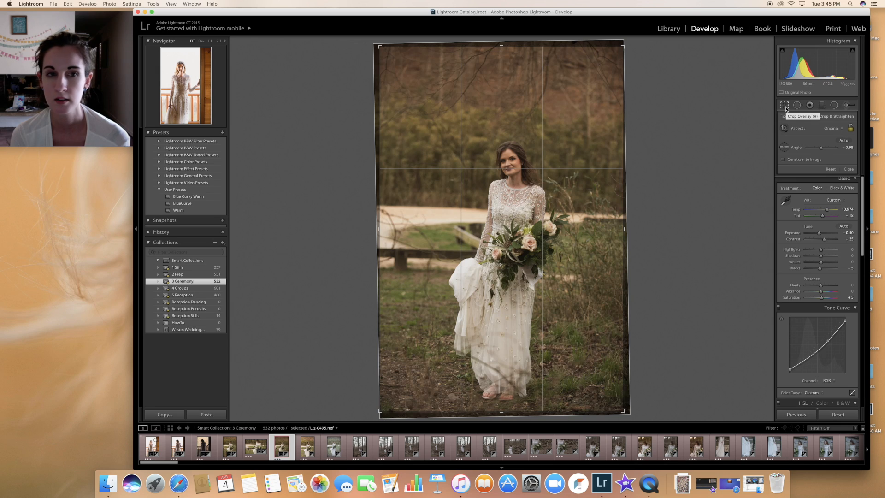
pyautogui.press('x')
pyautogui.press('x')
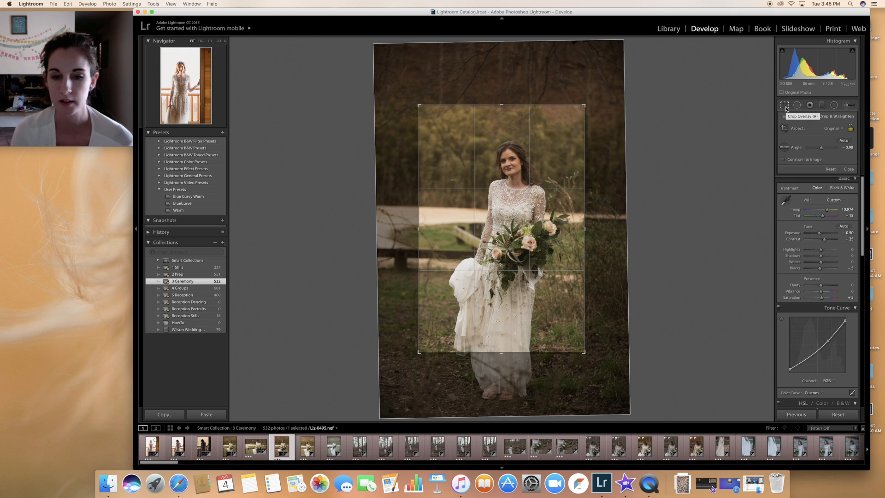
pyautogui.moveTo(517, 207); pyautogui.dragTo(508, 199)
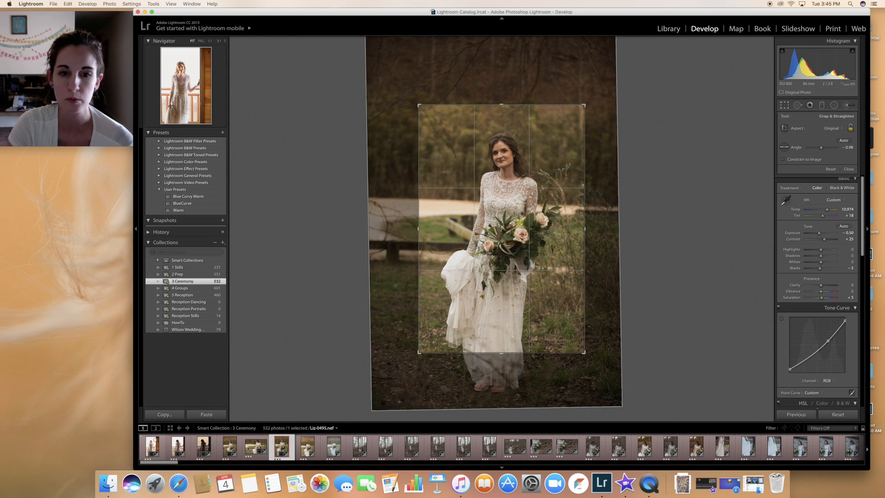
pyautogui.moveTo(418, 104)
pyautogui.mouseDown()
pyautogui.moveTo(425, 115)
pyautogui.moveTo(423, 105)
pyautogui.mouseUp()
pyautogui.click(850, 129)
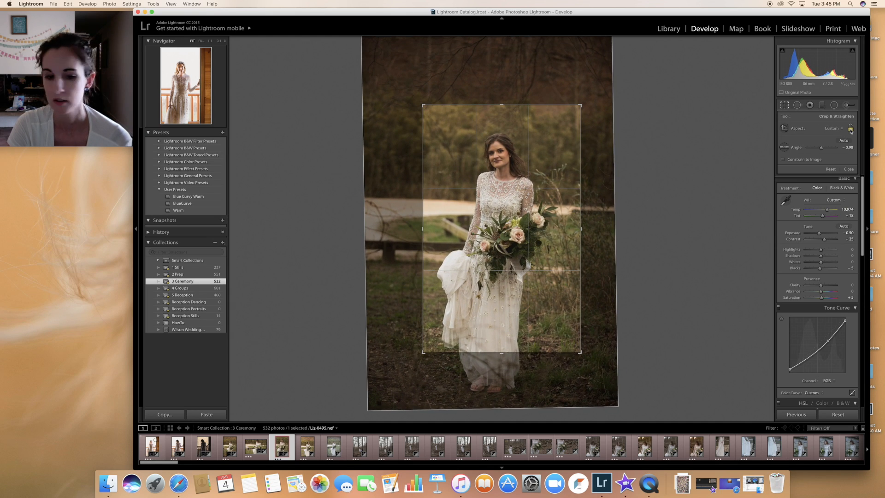
# - Restore the Original aspect ratio and crop the portrait around the bride from above her head to her lower skirt
pyautogui.click(832, 128)
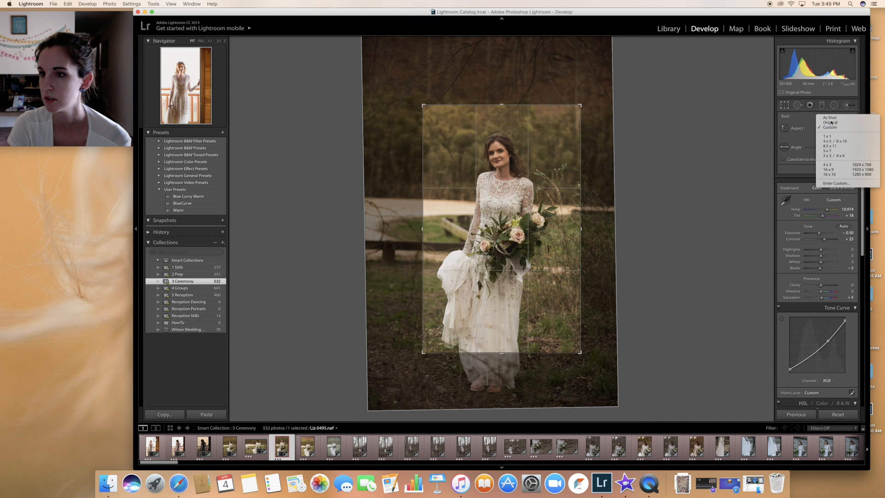
pyautogui.click(831, 123)
pyautogui.moveTo(379, 47); pyautogui.dragTo(405, 80)
pyautogui.moveTo(598, 375); pyautogui.dragTo(583, 350)
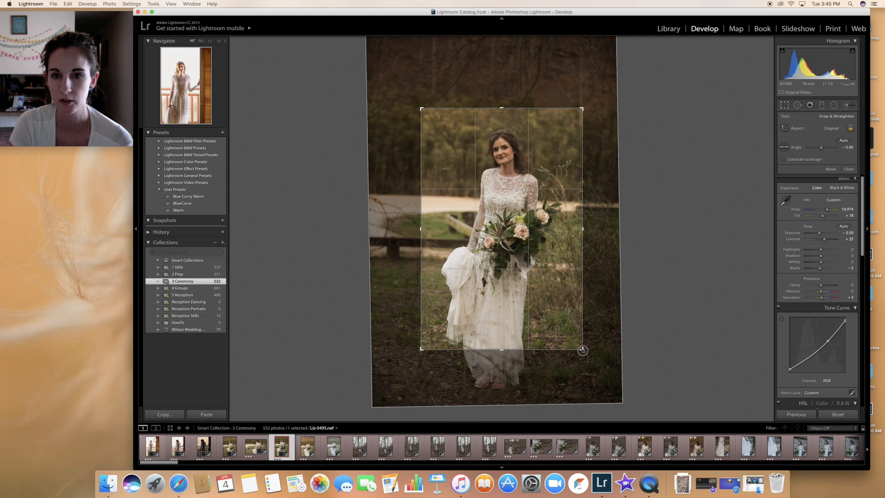
pyautogui.moveTo(525, 202); pyautogui.dragTo(517, 201)
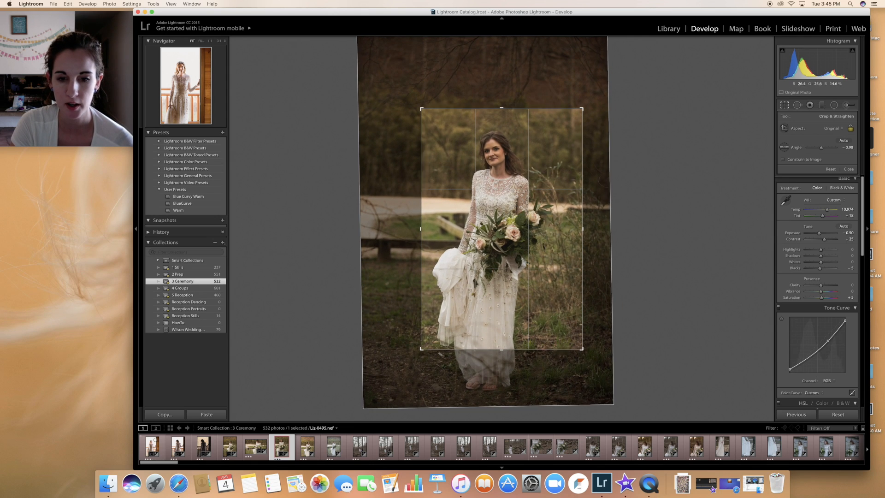
pyautogui.moveTo(509, 284); pyautogui.dragTo(503, 285)
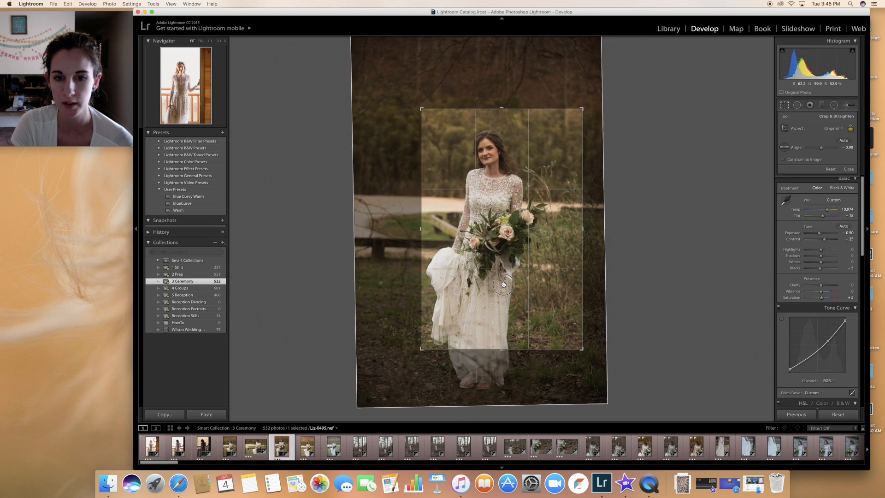
pyautogui.moveTo(421, 107); pyautogui.dragTo(422, 108)
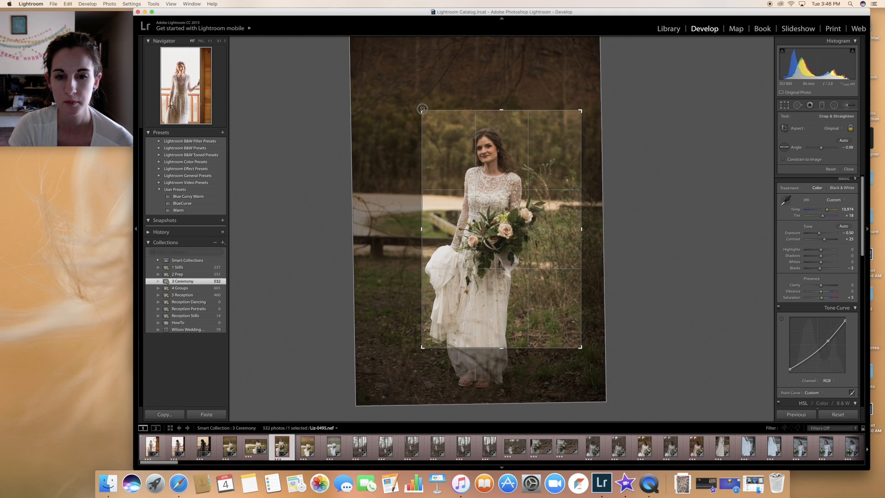
pyautogui.press('Return')
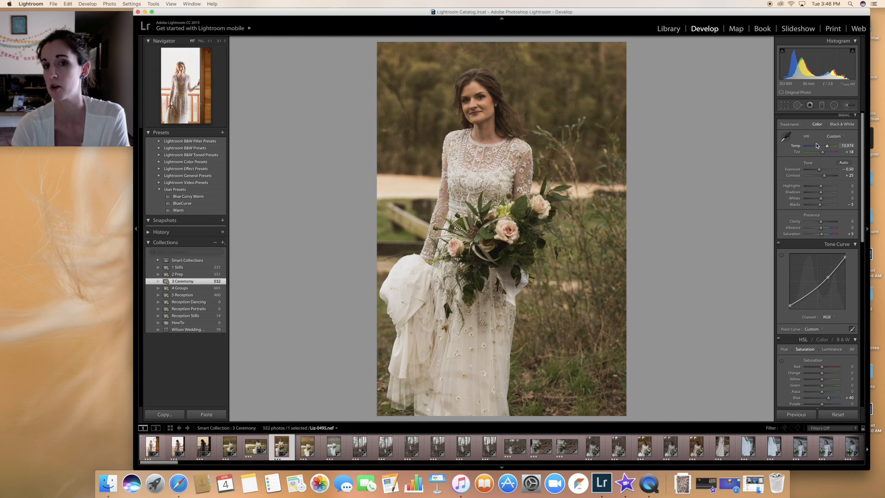
# - Paint a new size 13.0 Dodge (Lighten) brush over the bride's face and set its exposure to 0.00
pyautogui.click(846, 106)
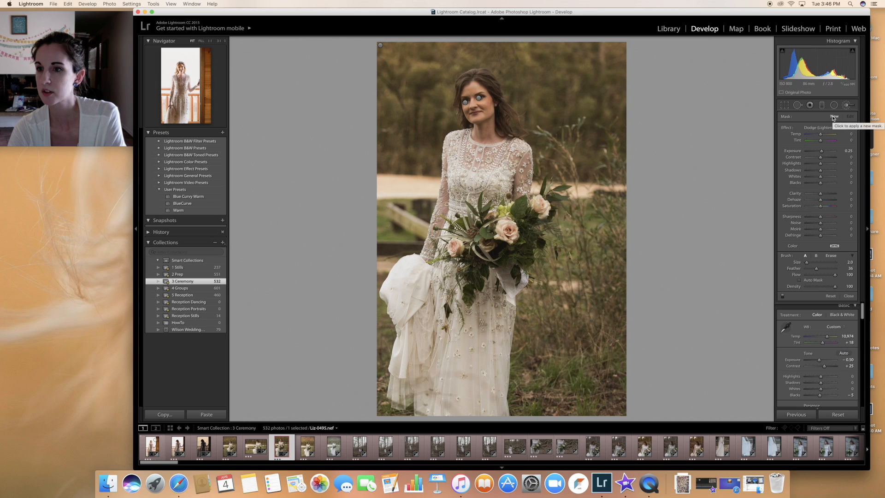
pyautogui.scroll(5, 498, 99)
pyautogui.click(484, 99)
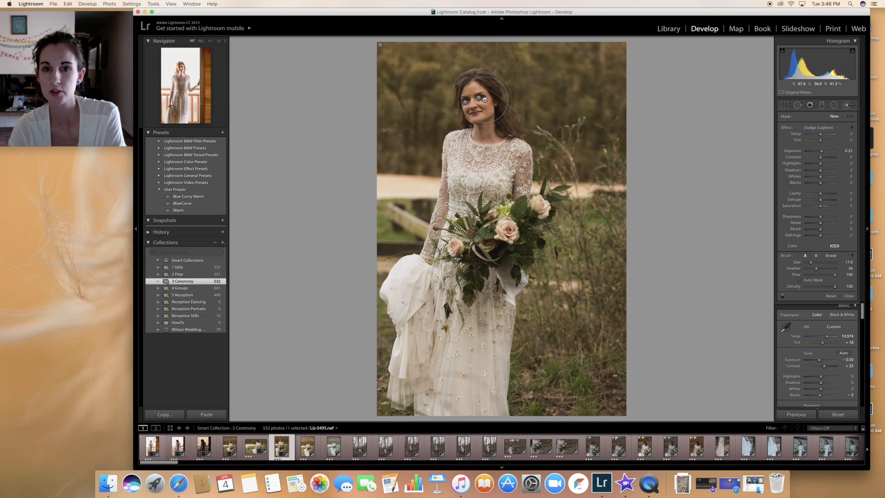
pyautogui.scroll(-2, 479, 102)
pyautogui.click(465, 101)
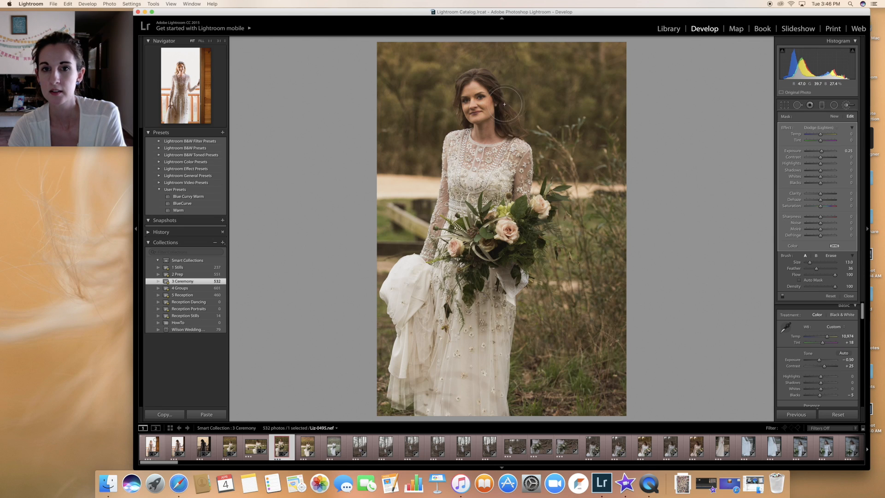
pyautogui.doubleClick(821, 152)
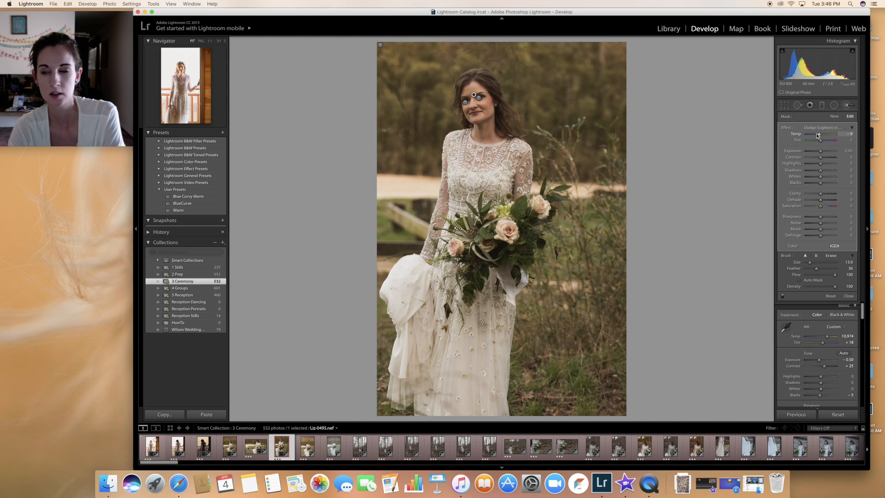
pyautogui.click(846, 105)
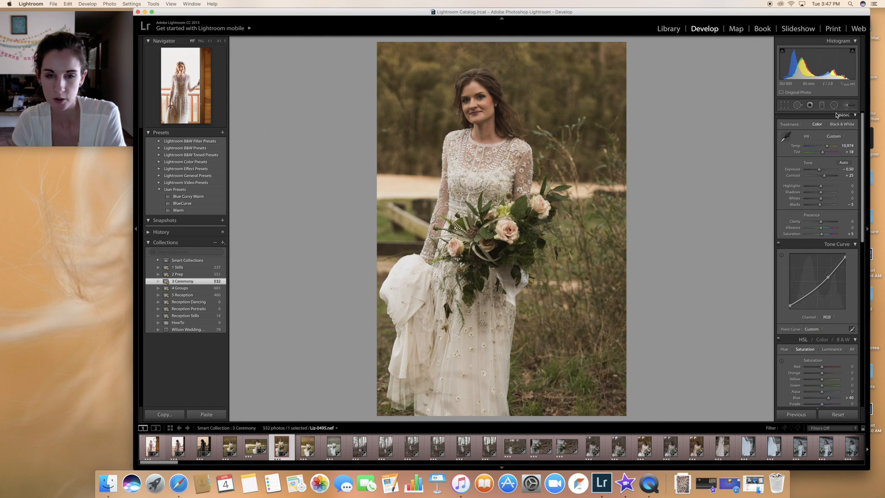
# - Compare the edited bridal portraits from DSC_0143 to DSC_0150 with the unedited DSC_0153
pyautogui.press('Right')
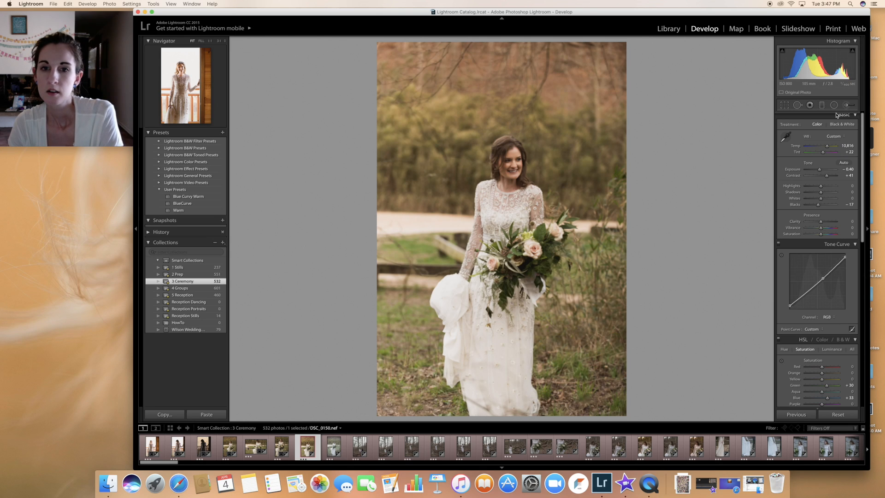
pyautogui.press('Left')
pyautogui.press('Left')
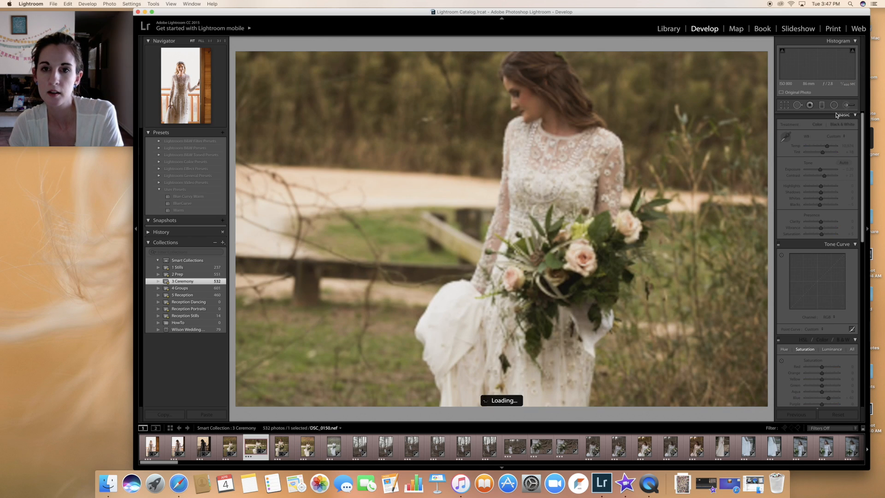
pyautogui.press('Left')
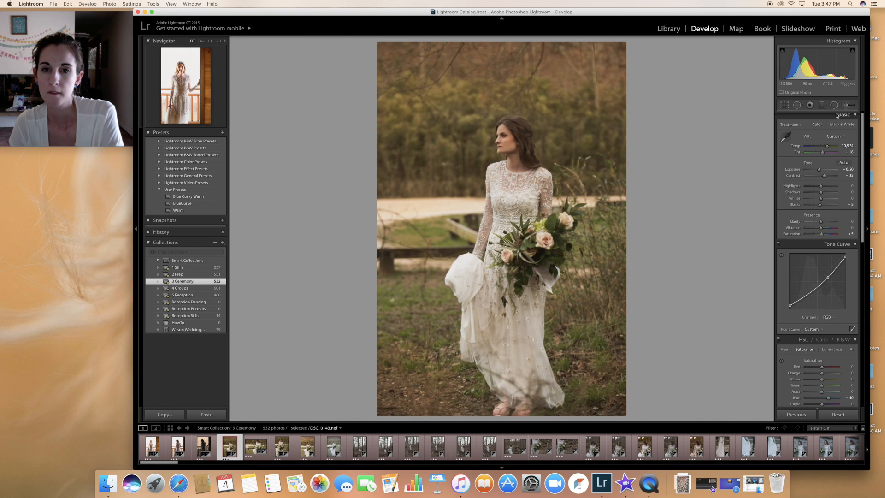
pyautogui.press('Right')
pyautogui.press('Right')
pyautogui.press('Right')
pyautogui.press('Right')
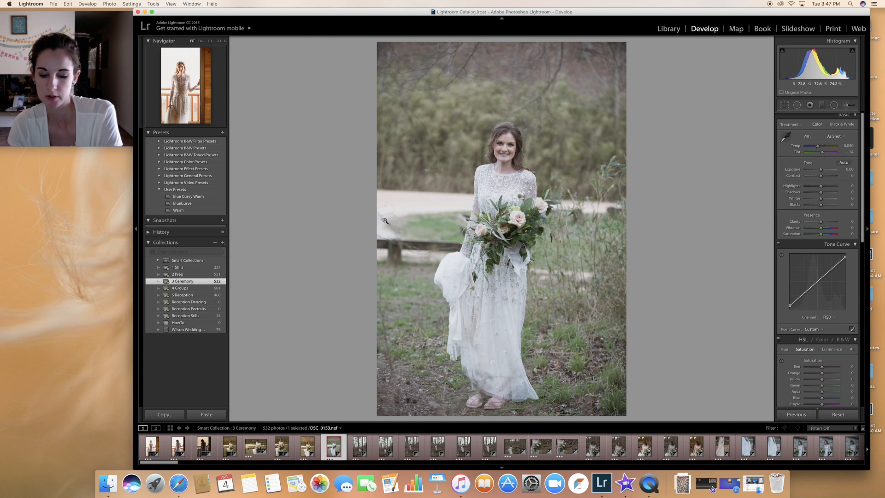
# - Copy the develop settings of DSC_0150, including the Brush adjustments, and paste them onto DSC_0153
pyautogui.press('Left')
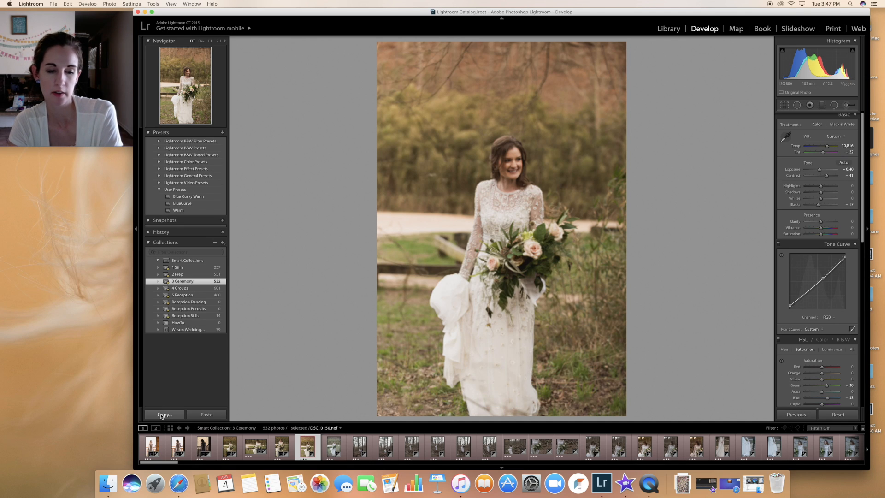
pyautogui.click(164, 414)
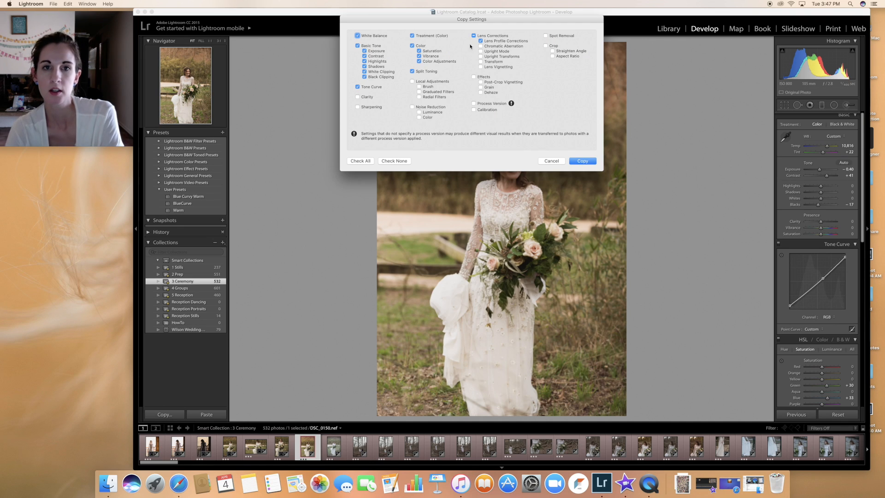
pyautogui.click(418, 86)
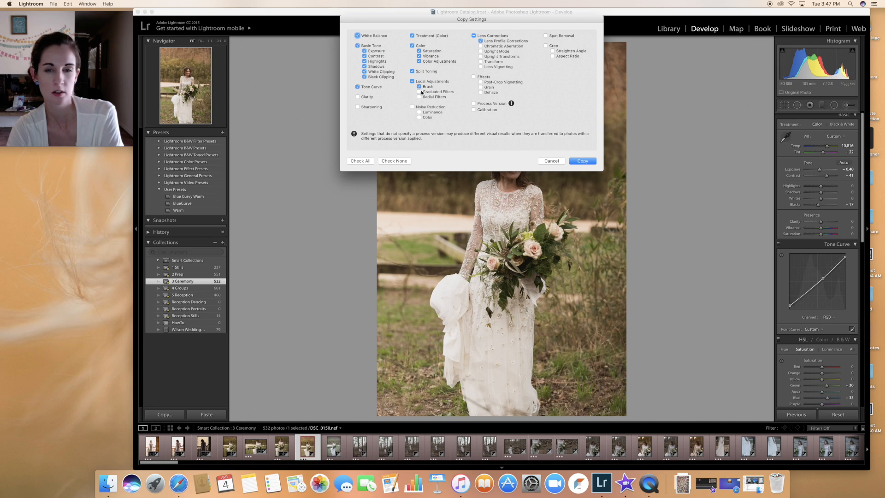
pyautogui.click(576, 159)
pyautogui.click(333, 446)
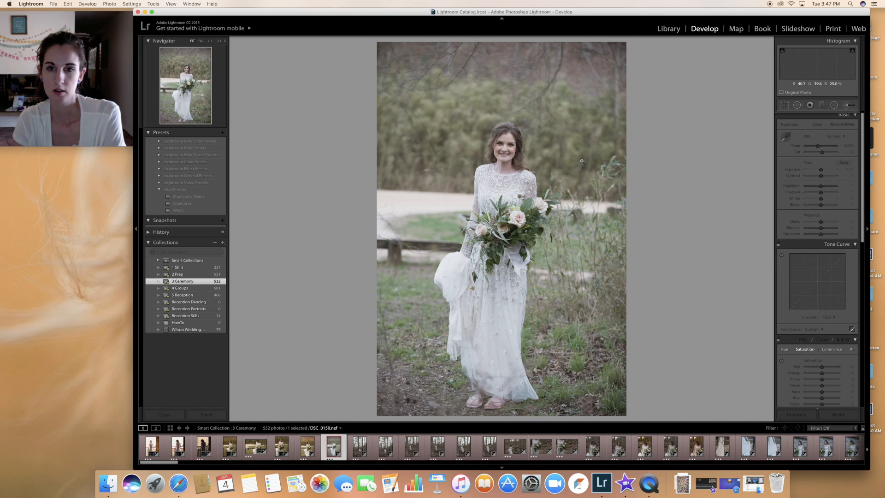
pyautogui.click(205, 414)
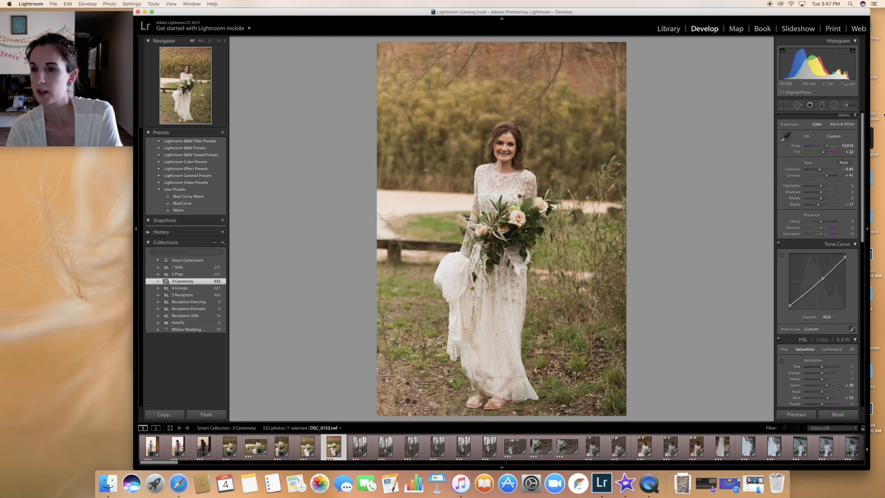
# - Erase the warm background brush adjustment from the bride's head with a size 6.0 eraser
pyautogui.click(849, 105)
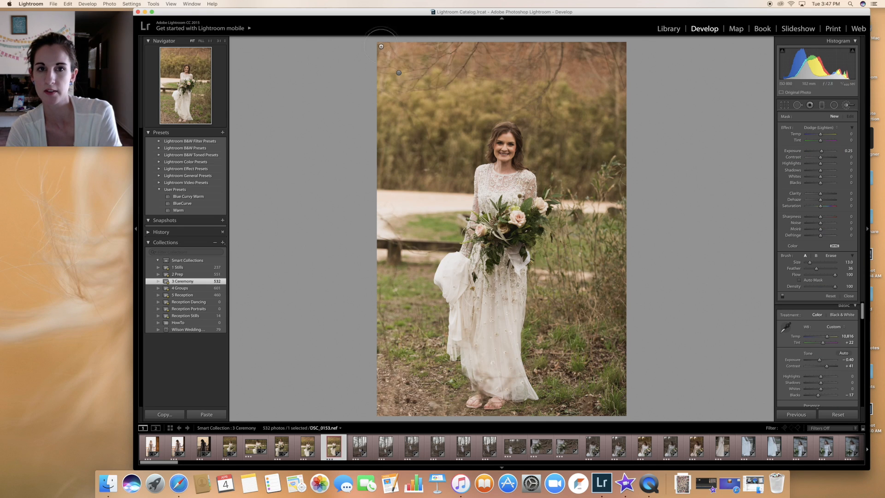
pyautogui.moveTo(399, 75)
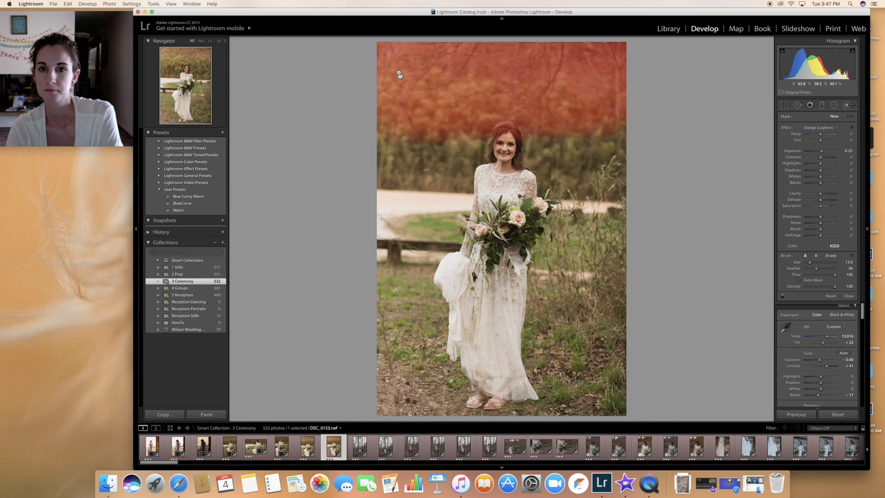
pyautogui.click(399, 74)
pyautogui.press('alt')
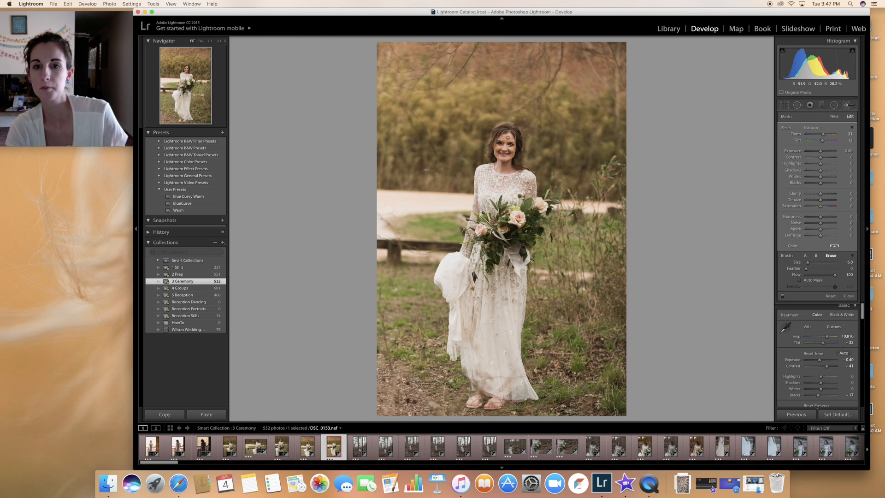
# - Lighten both of the bride's eyes with a new size 2.0 Dodge (Lighten) brush at exposure 0.25, and check the whole photo
pyautogui.click(834, 116)
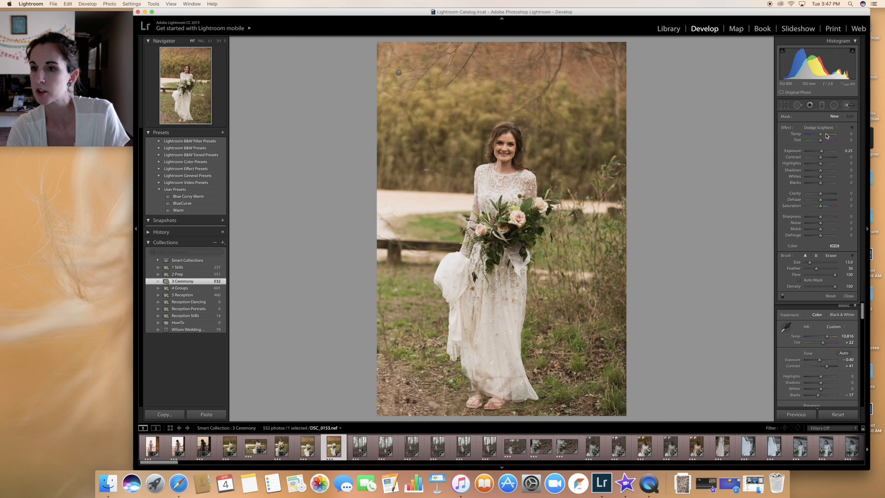
pyautogui.press('z')
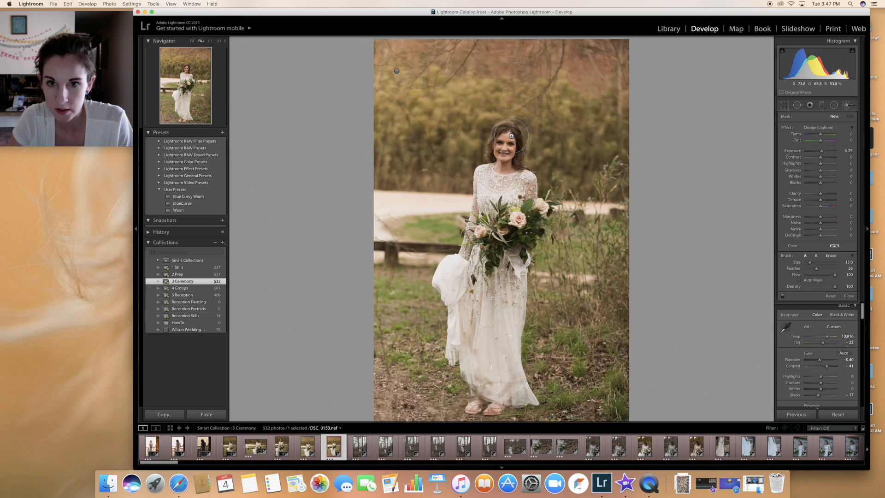
pyautogui.press('super+equal')
pyautogui.press('[')
pyautogui.press('[')
pyautogui.press('[')
pyautogui.press('[')
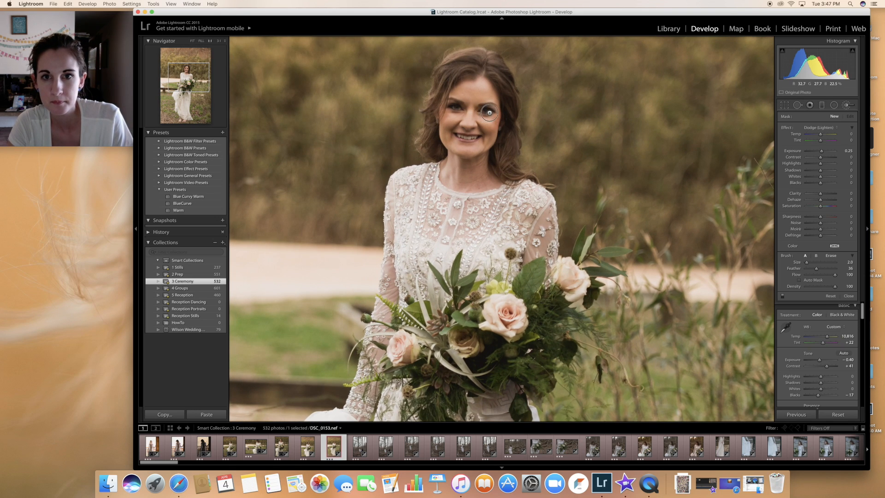
pyautogui.moveTo(481, 111); pyautogui.dragTo(455, 105)
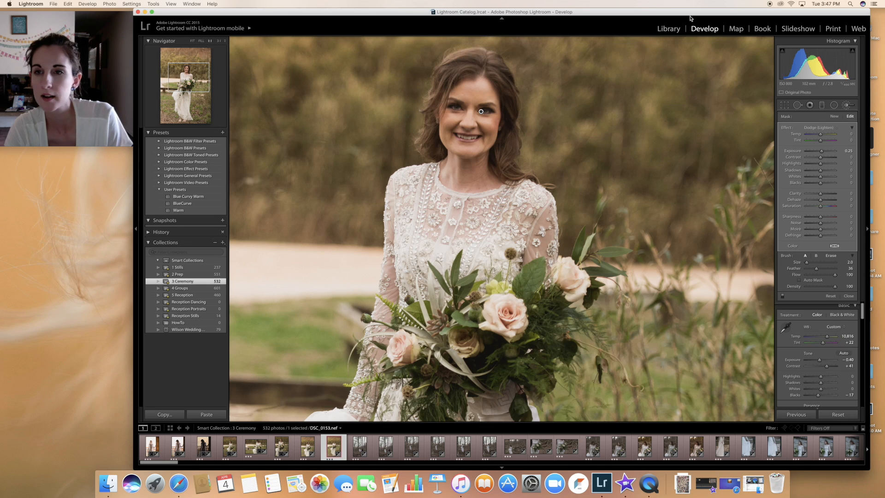
pyautogui.click(849, 108)
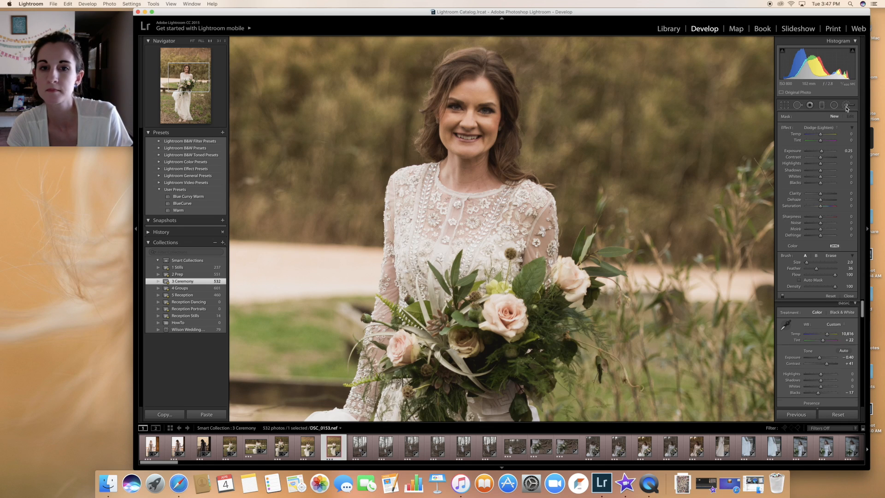
pyautogui.click(192, 41)
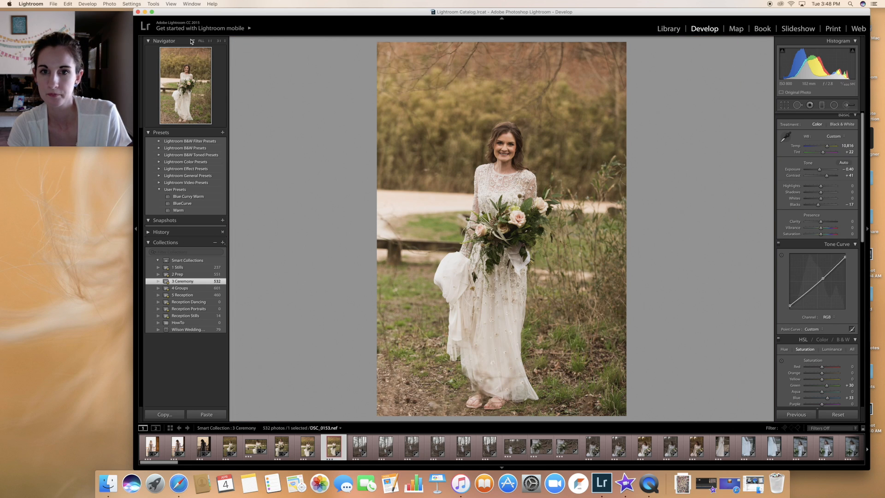
# - Try a tight vertical crop around the bride from just above her head to about her knees
pyautogui.press('r')
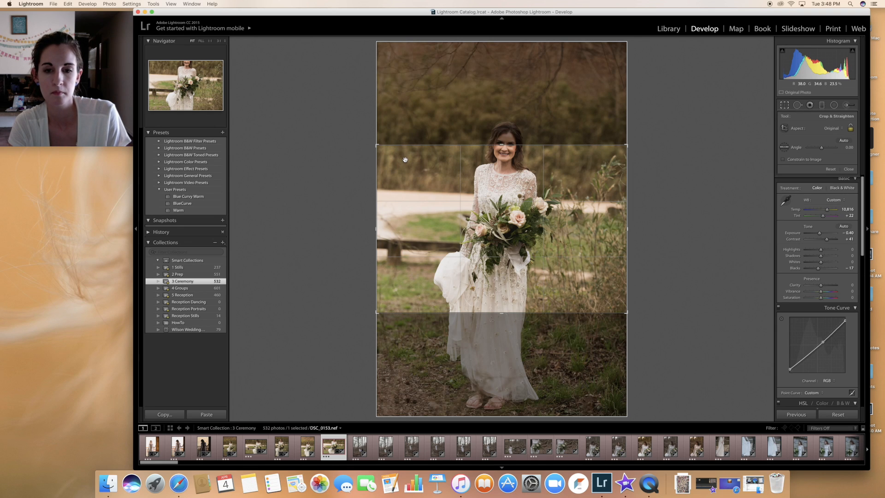
pyautogui.press('x')
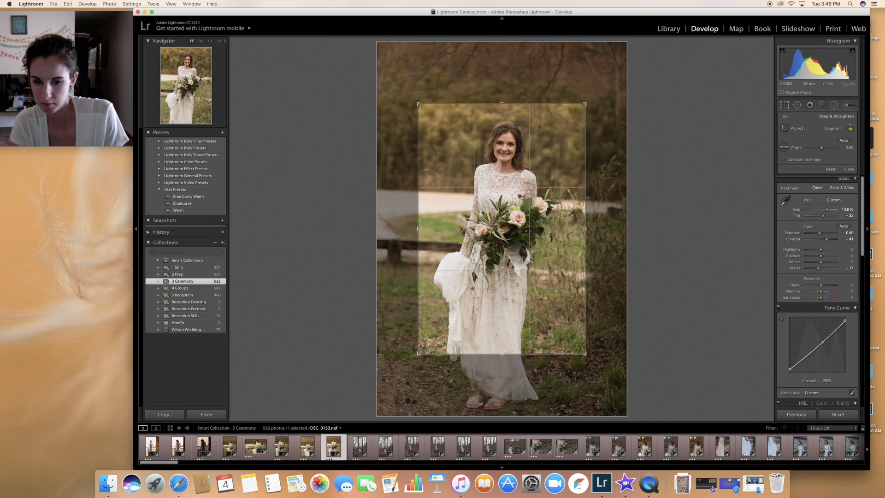
pyautogui.moveTo(503, 293); pyautogui.dragTo(488, 298)
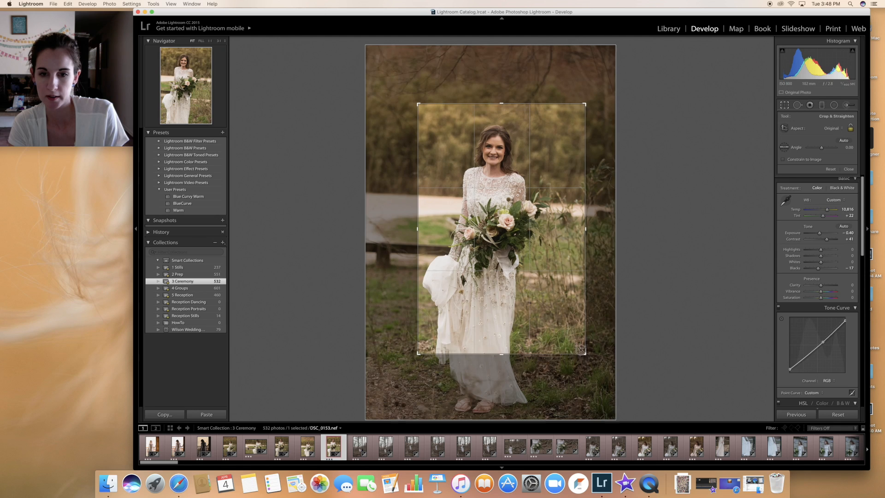
pyautogui.moveTo(585, 354); pyautogui.dragTo(568, 334)
pyautogui.moveTo(527, 205); pyautogui.dragTo(523, 207)
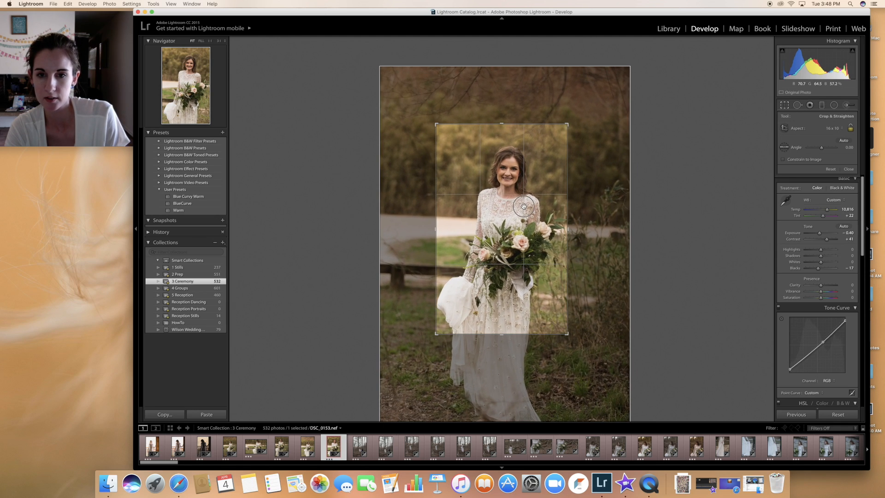
pyautogui.moveTo(436, 124); pyautogui.dragTo(439, 127)
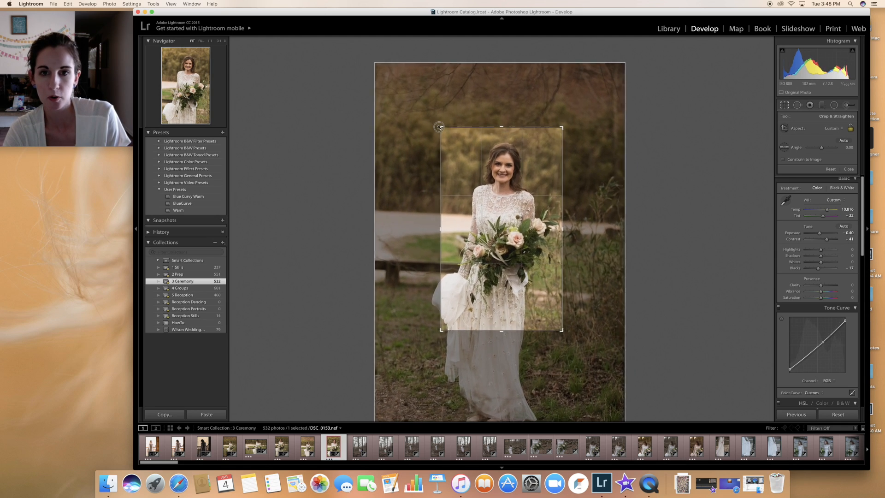
# - Reset the crop to the Original aspect ratio and crop DSC_0153 vertically around the bride from above her head to about her knees
pyautogui.click(832, 129)
pyautogui.click(833, 122)
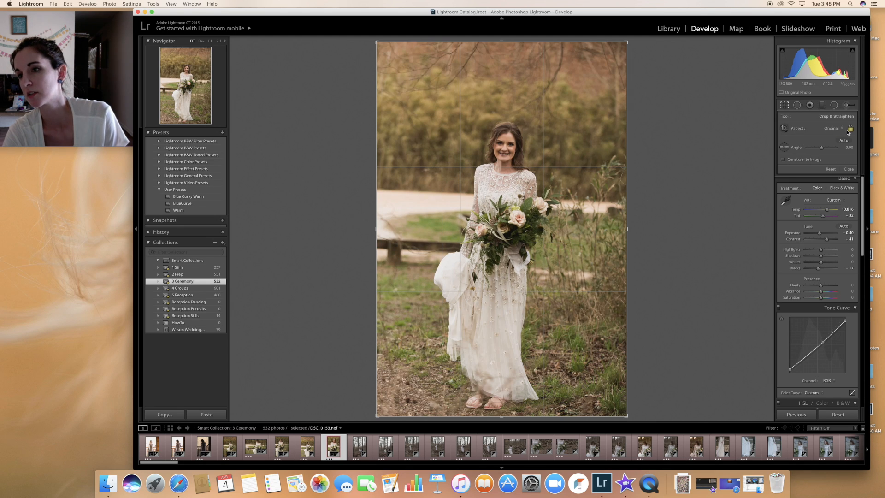
pyautogui.moveTo(377, 42); pyautogui.dragTo(398, 74)
pyautogui.moveTo(606, 384); pyautogui.dragTo(574, 330)
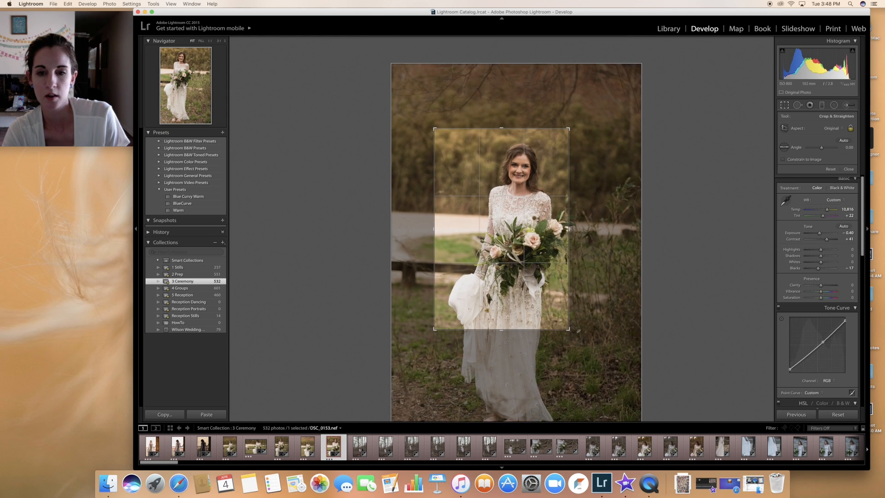
pyautogui.moveTo(548, 303); pyautogui.dragTo(529, 305)
pyautogui.press('Return')
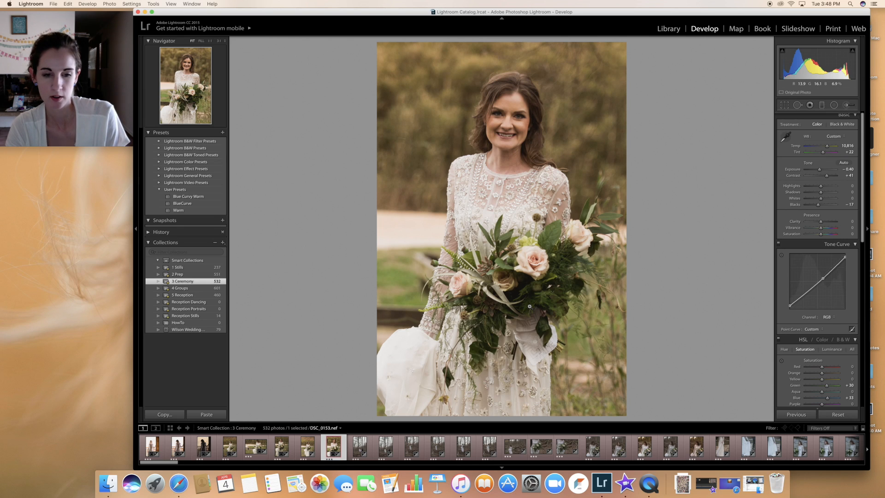
pyautogui.press('Right')
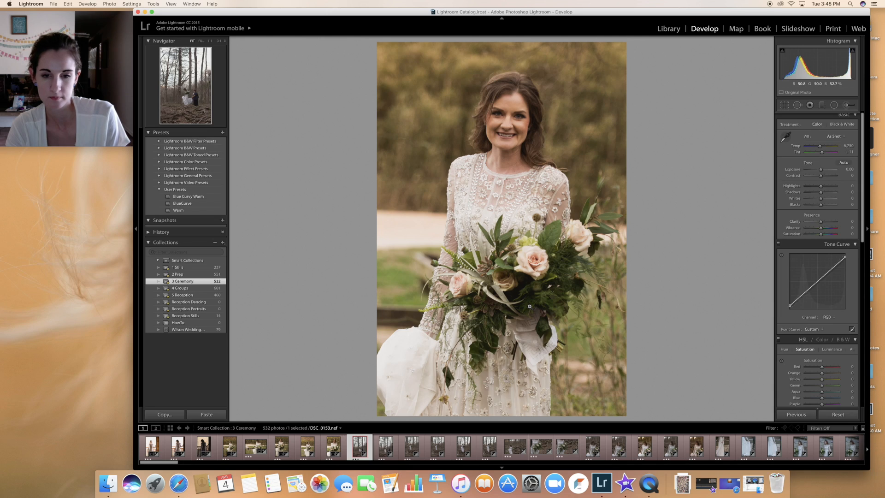
pyautogui.press('Left')
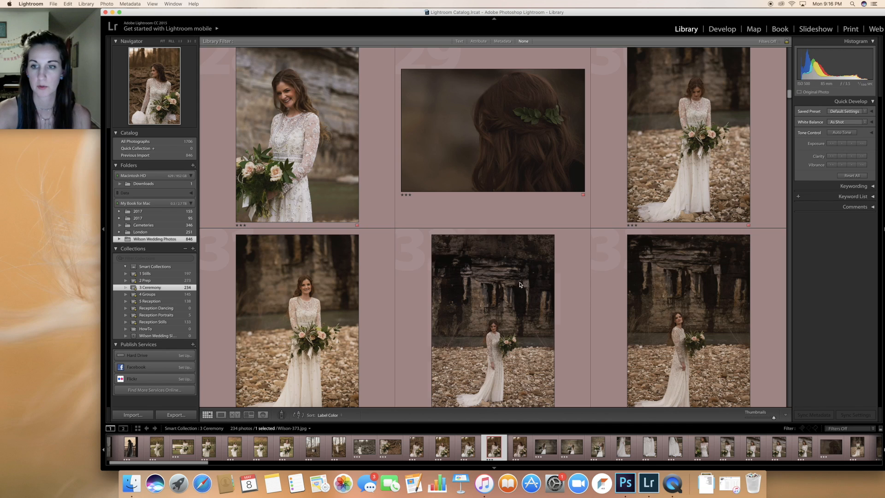
# - Select the photos from Wilson-373.jpg through the bride's side-profile shot at the dark rock wall and open their export settings
pyautogui.keyDown('shift'); pyautogui.click(600, 299); pyautogui.keyUp('shift')
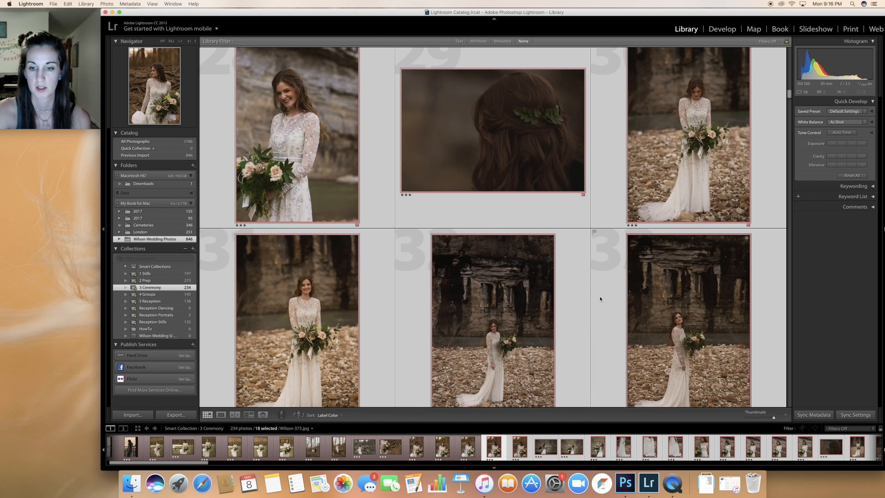
pyautogui.rightClick(600, 299)
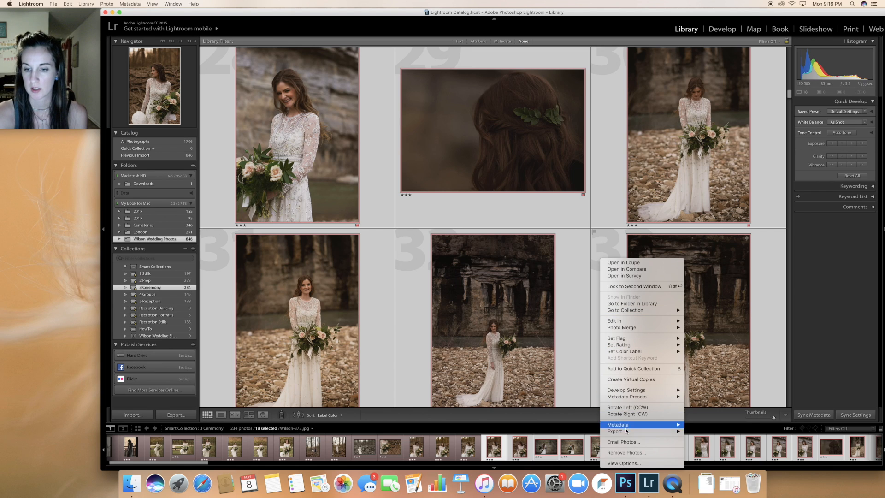
pyautogui.moveTo(626, 434)
pyautogui.click(700, 413)
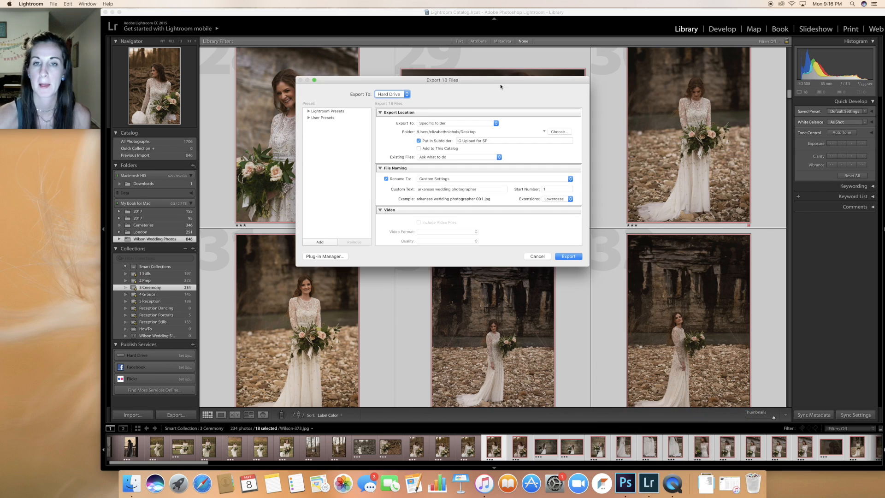
# - Create a new folder named Example on the Desktop and choose it as the export destination
pyautogui.click(451, 123)
pyautogui.click(451, 123)
pyautogui.click(552, 133)
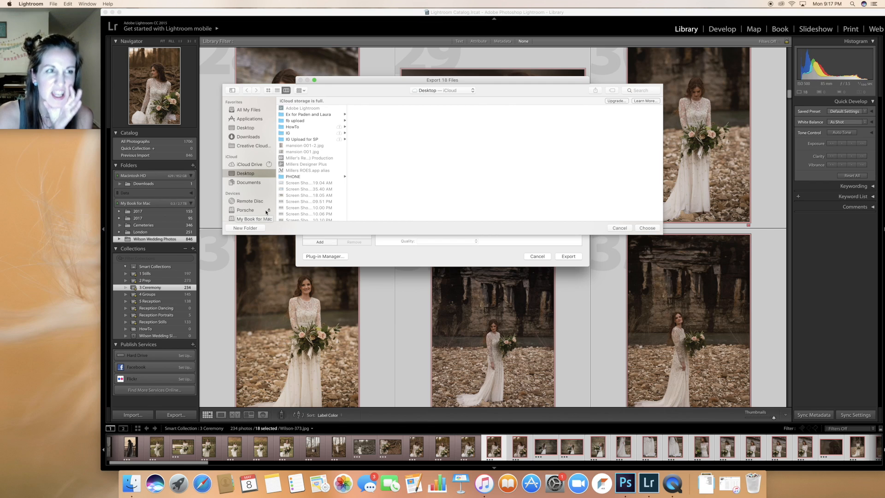
pyautogui.click(246, 228)
pyautogui.write('Example')
pyautogui.click(397, 144)
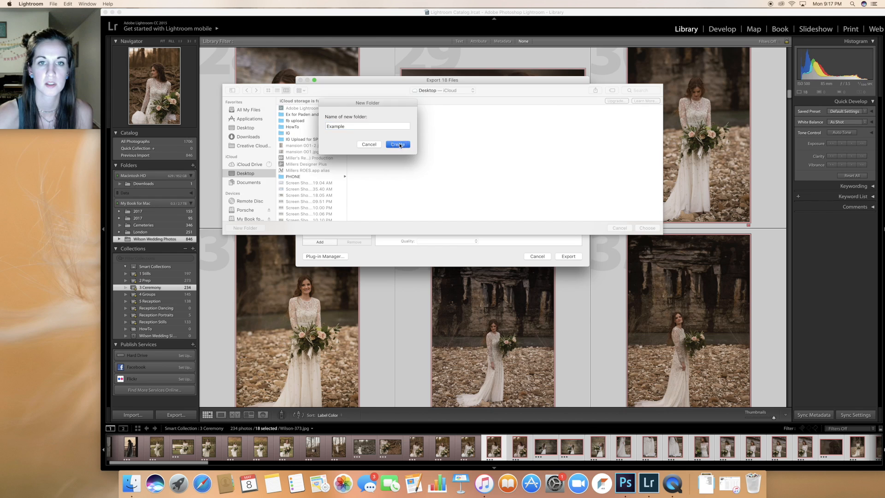
pyautogui.click(647, 228)
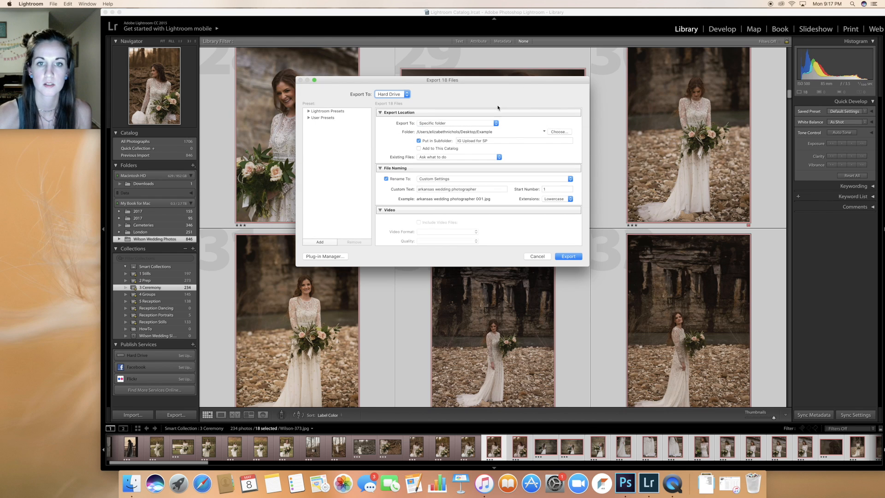
# - Turn off renaming of the exported files and export them directly into the chosen folder without a subfolder
pyautogui.click(386, 178)
pyautogui.scroll(-3, 448, 154)
pyautogui.scroll(3, 438, 150)
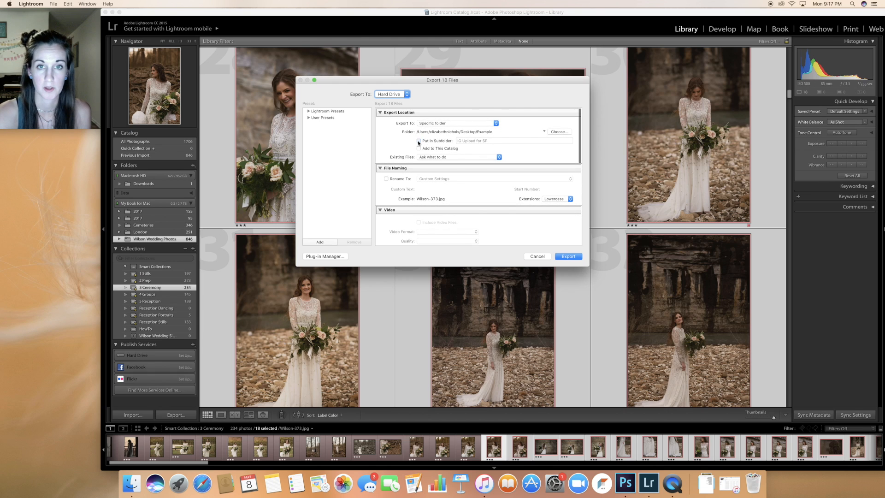
# - Set the export color space to AdobeRGB (1998) and turn off resizing to fit
pyautogui.scroll(-9, 466, 187)
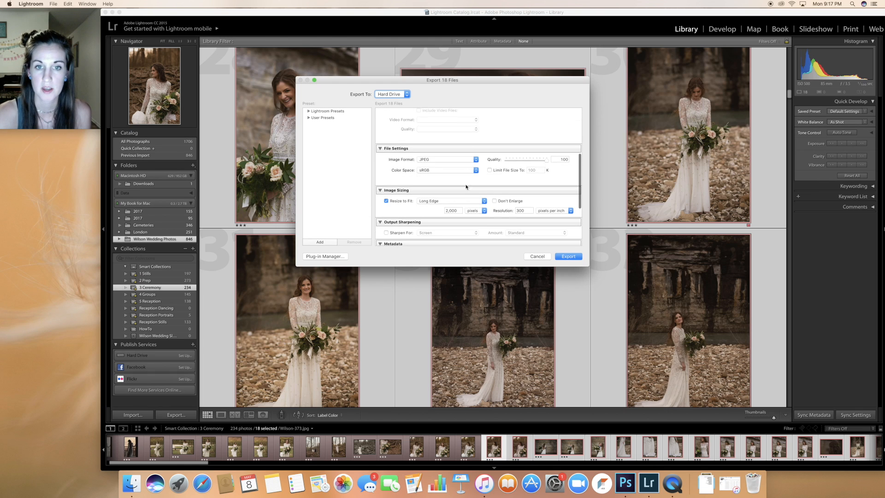
pyautogui.click(445, 164)
pyautogui.click(438, 169)
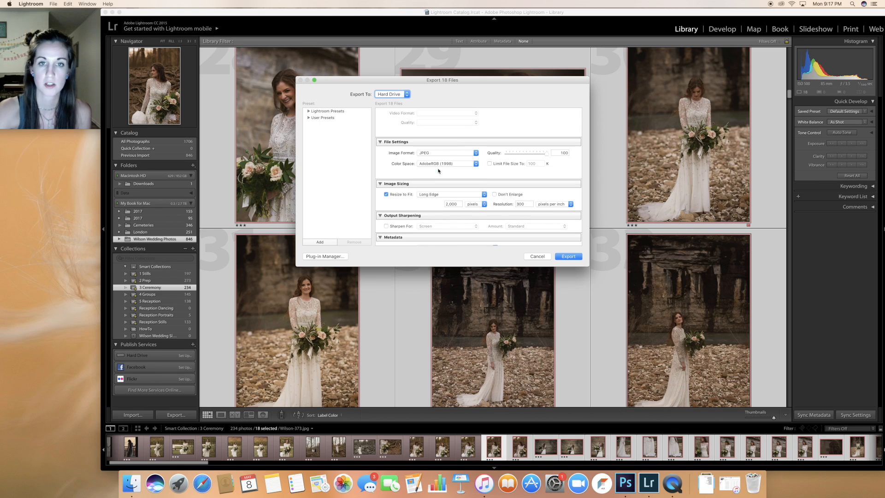
pyautogui.click(386, 194)
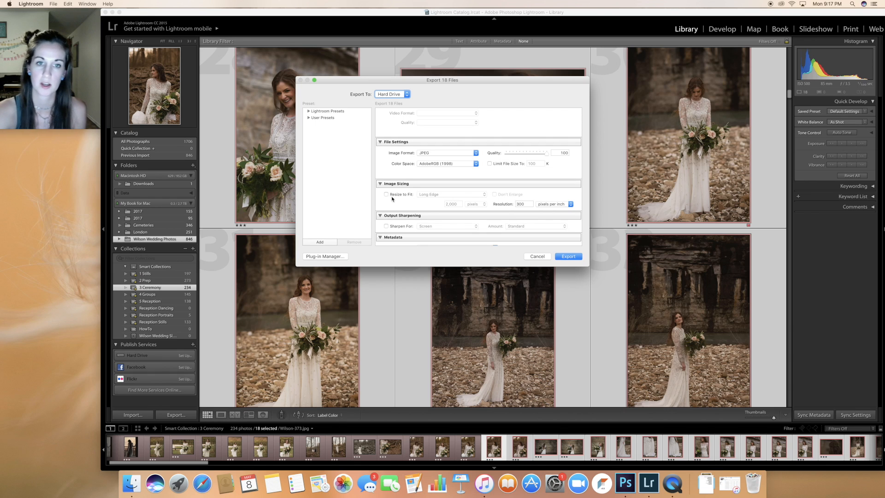
# - Include All Metadata in the exported files
pyautogui.scroll(-5, 441, 202)
pyautogui.click(432, 165)
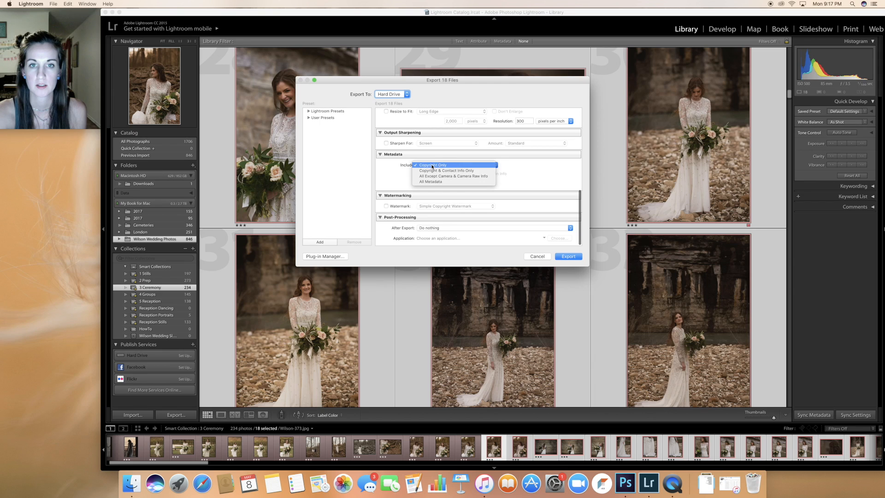
pyautogui.click(428, 181)
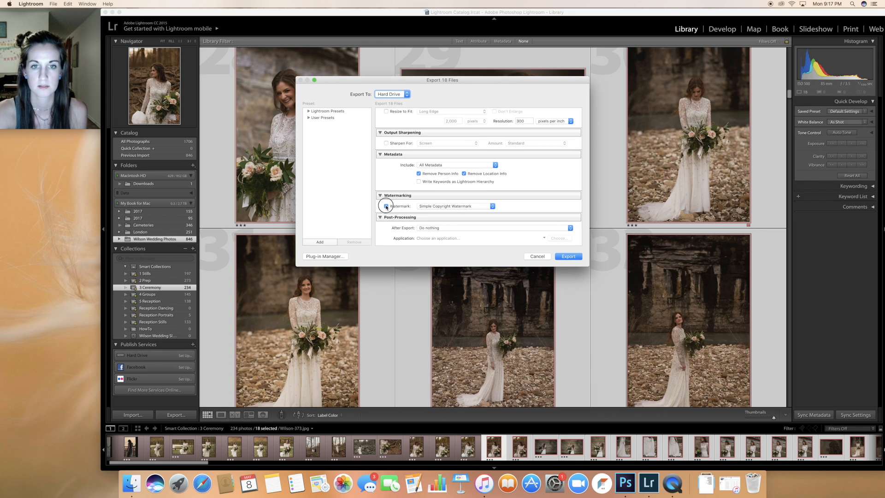
# - Set the exported photos to open in Adobe Photoshop CC 2015 after export, without a watermark, and run the export
pyautogui.click(441, 228)
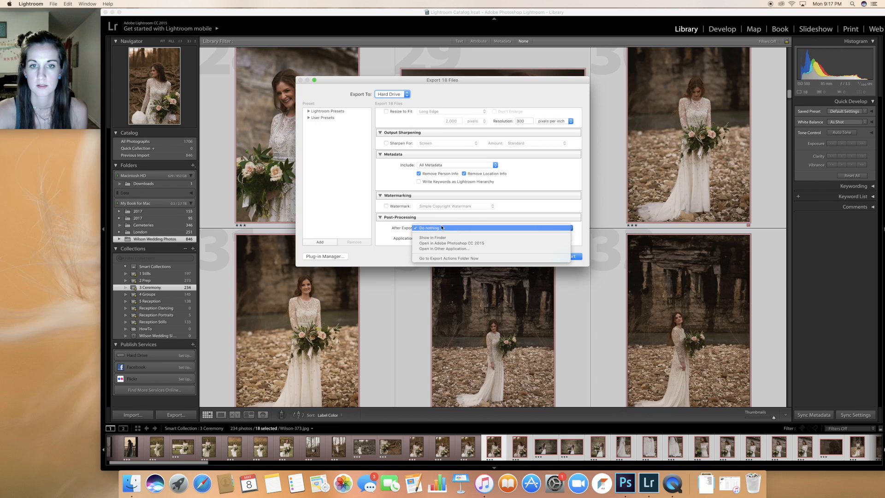
pyautogui.click(461, 243)
pyautogui.scroll(-2, 498, 226)
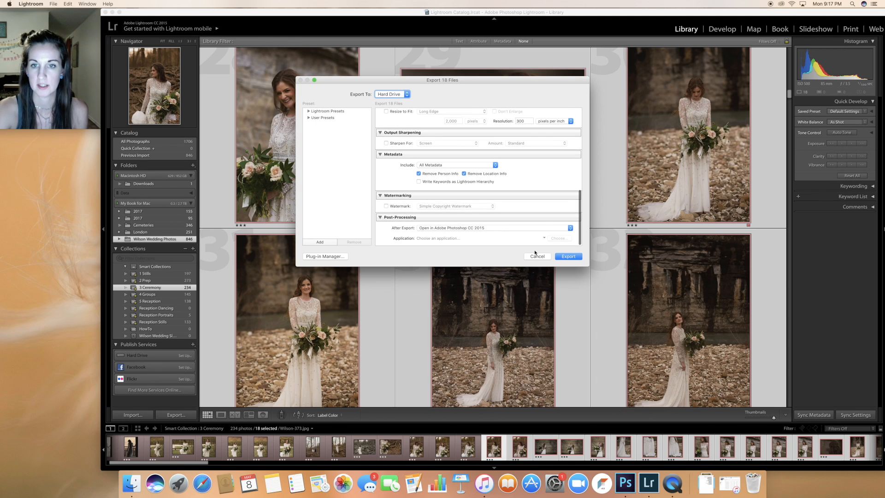
pyautogui.click(562, 257)
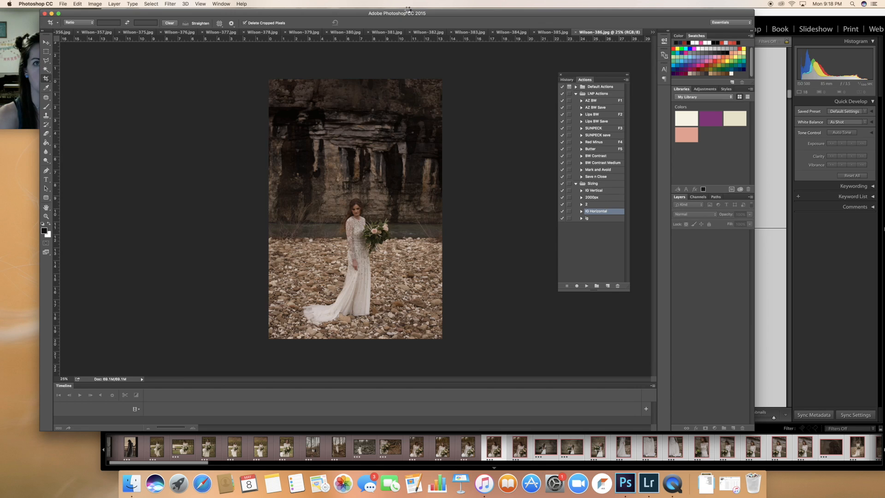
# - Try the SUNPECK action on Wilson-387.jpg in Photoshop
pyautogui.moveTo(390, 13); pyautogui.dragTo(449, 12)
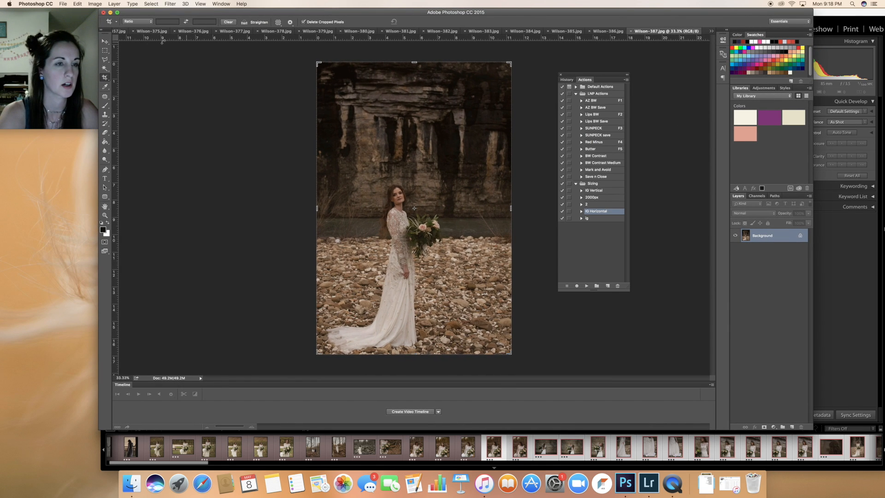
pyautogui.click(106, 42)
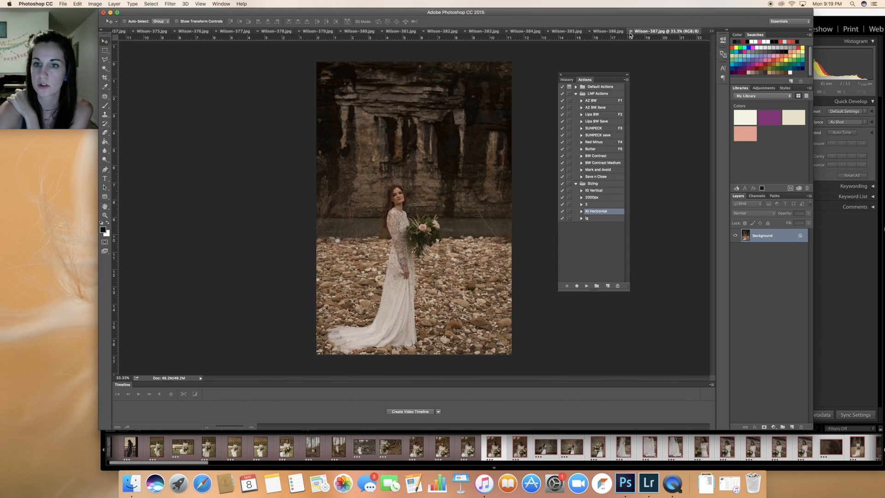
pyautogui.click(588, 129)
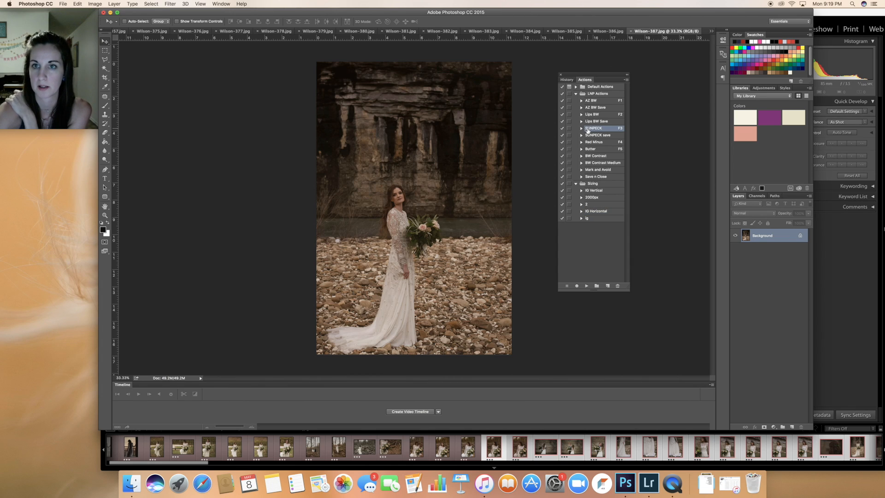
pyautogui.click(586, 286)
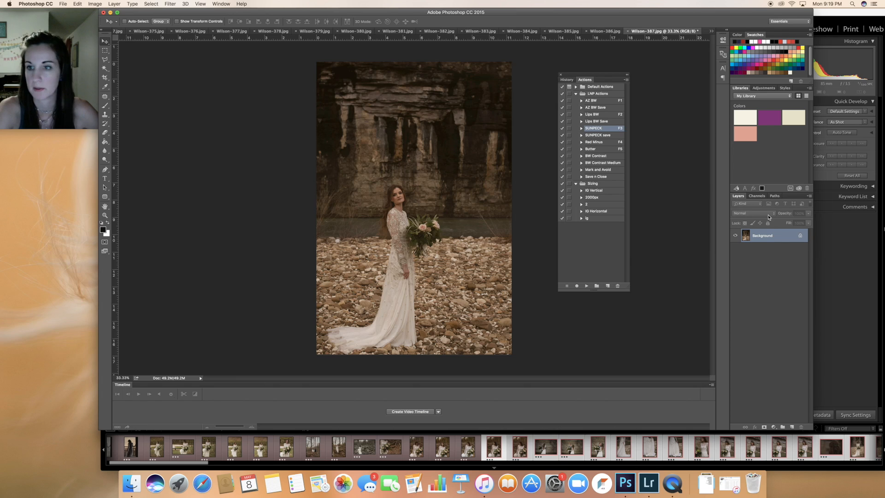
# - Close the photos from Wilson-387.jpg down through Wilson-380.jpg, discarding the changes to Wilson-387.jpg
pyautogui.click(628, 31)
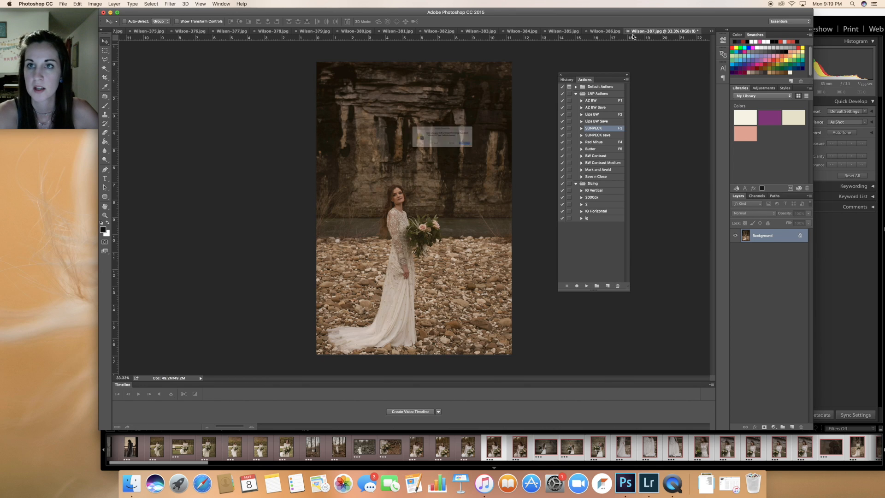
pyautogui.click(418, 153)
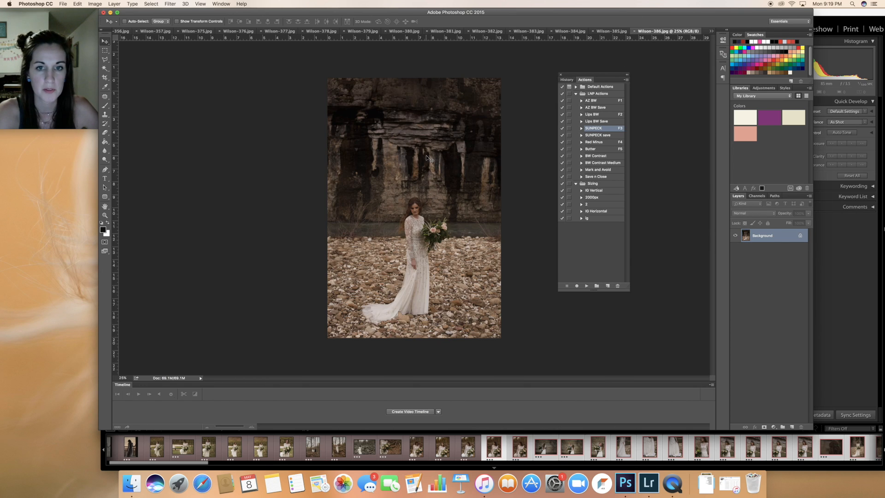
pyautogui.click(635, 31)
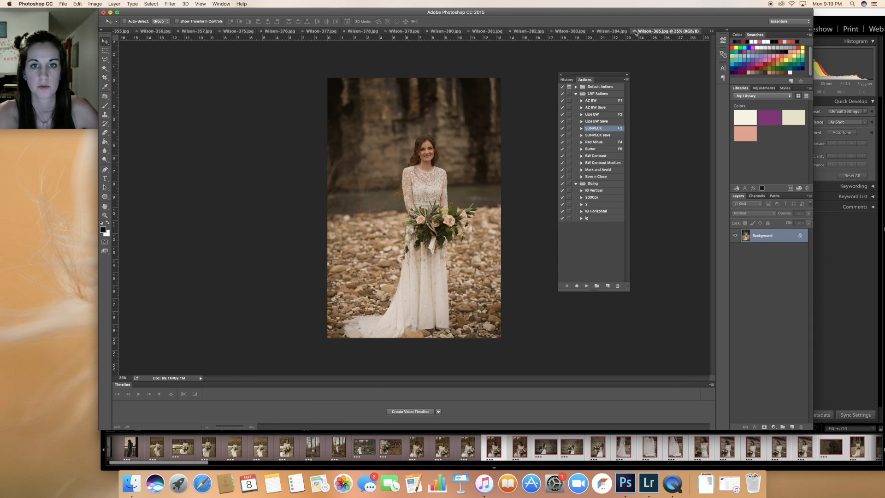
pyautogui.click(634, 32)
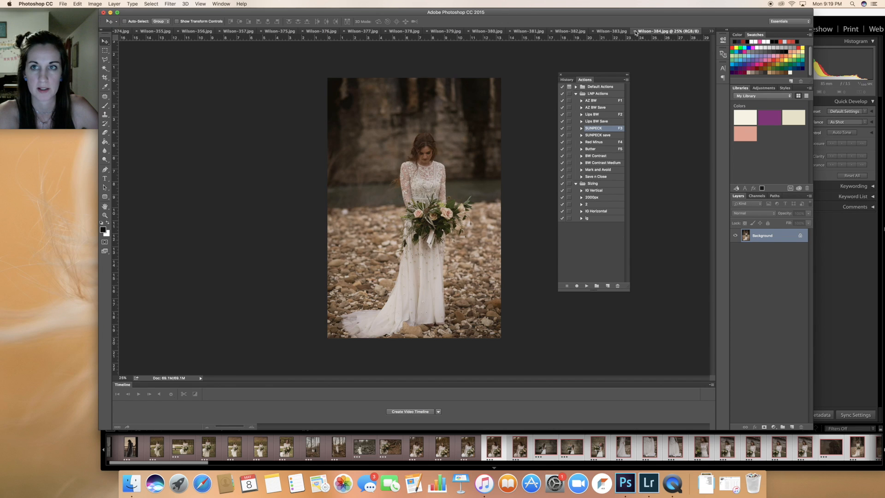
pyautogui.click(634, 31)
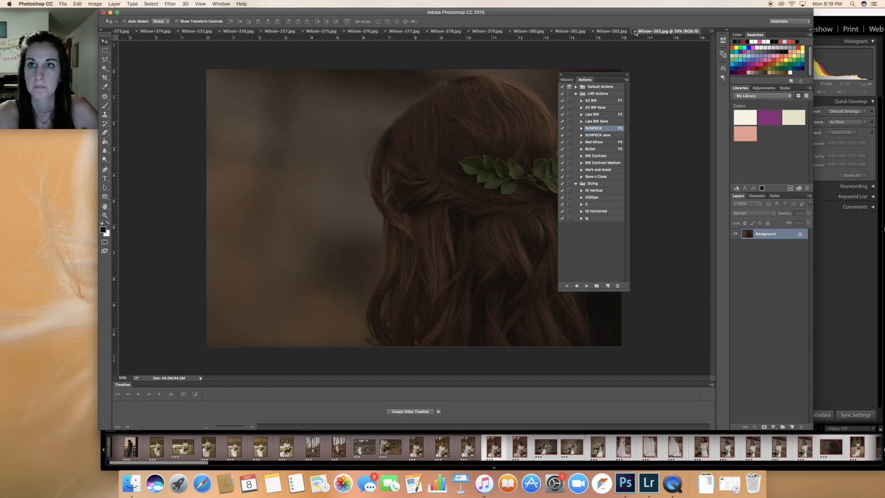
pyautogui.click(634, 32)
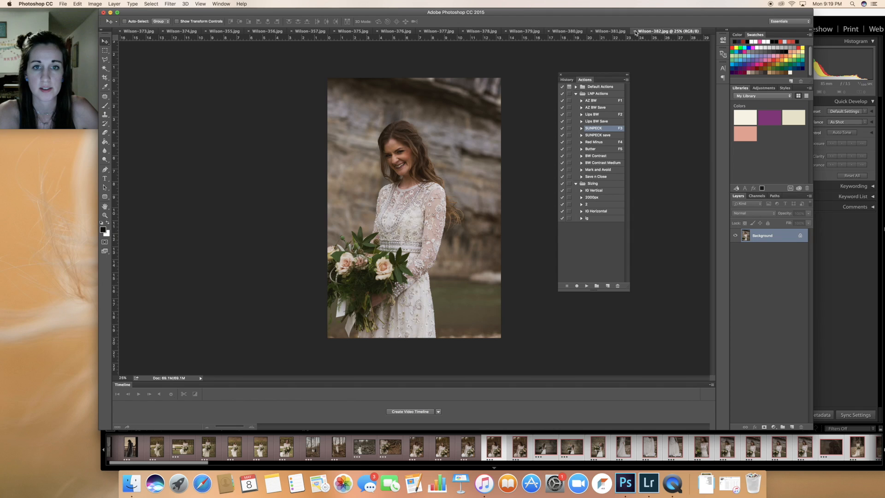
pyautogui.click(635, 32)
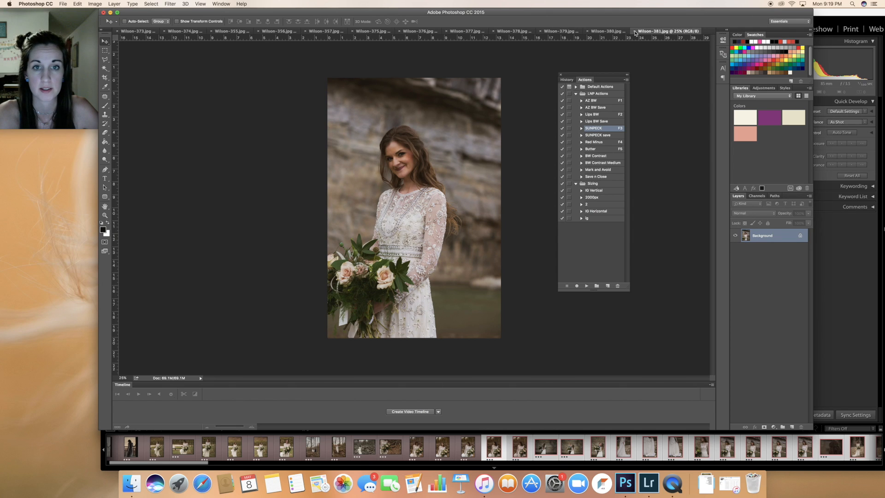
pyautogui.click(634, 31)
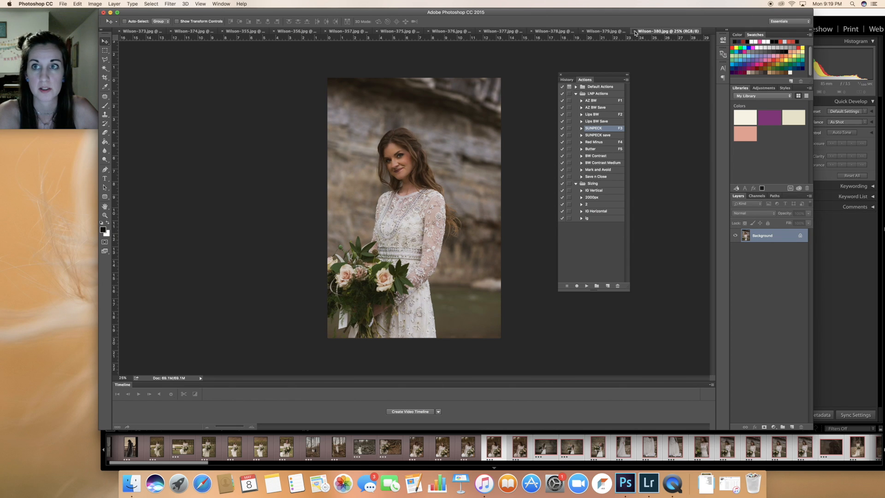
pyautogui.click(634, 31)
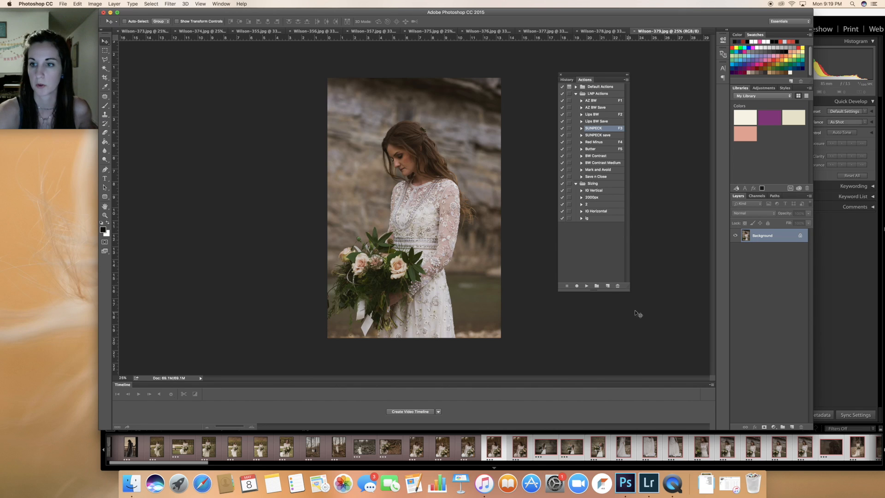
# - Duplicate the Background layer of Wilson-379.jpg
pyautogui.press('super+j')
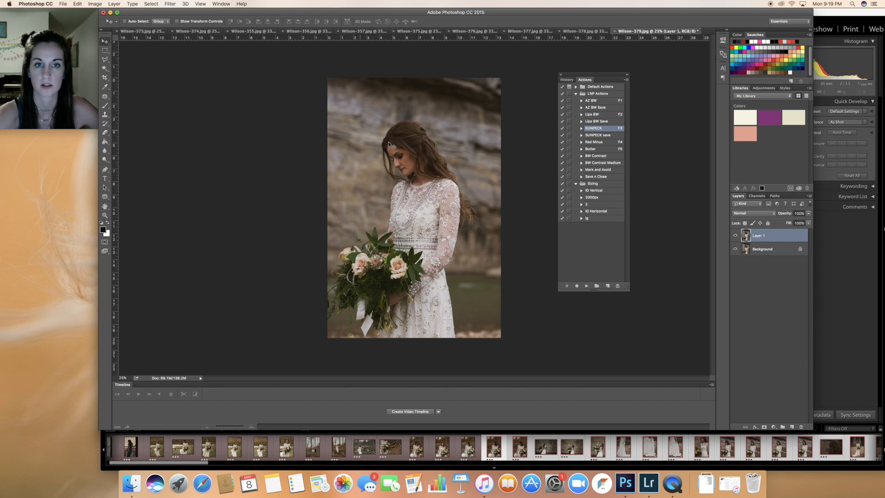
pyautogui.press('super+equal')
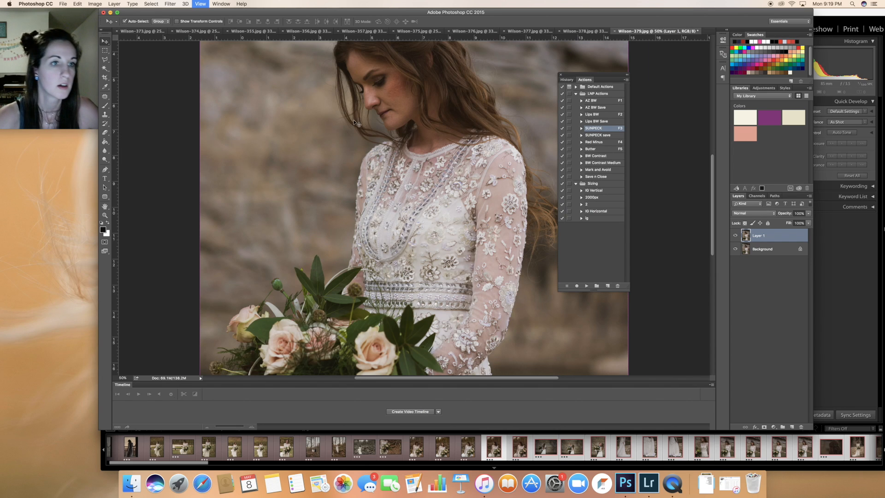
# - Retouch the skin spots on the bride's cheek in Wilson-379.jpg with the Patch tool, clearing the selection when done
pyautogui.press('super+equal')
pyautogui.click(104, 96)
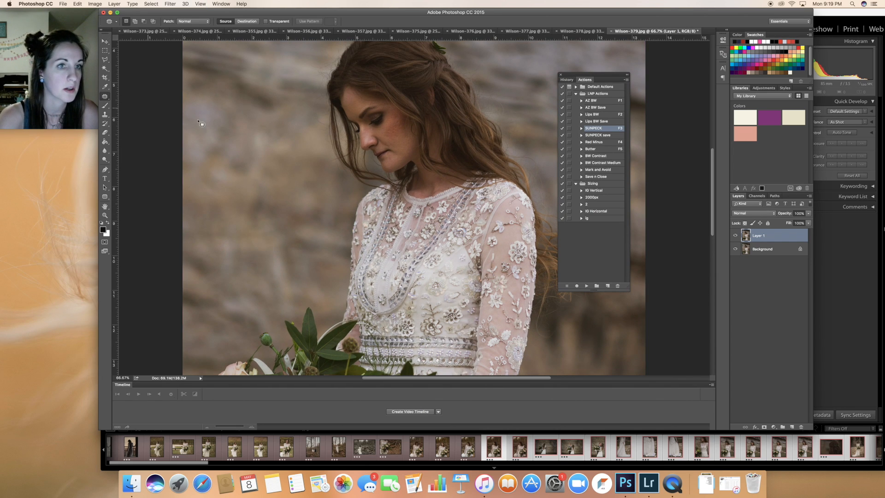
pyautogui.moveTo(391, 131); pyautogui.dragTo(389, 131)
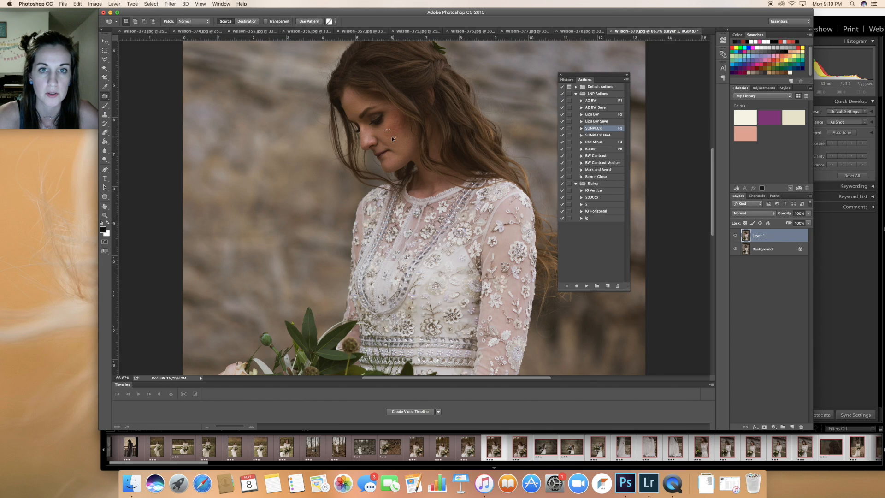
pyautogui.moveTo(399, 124); pyautogui.dragTo(399, 122)
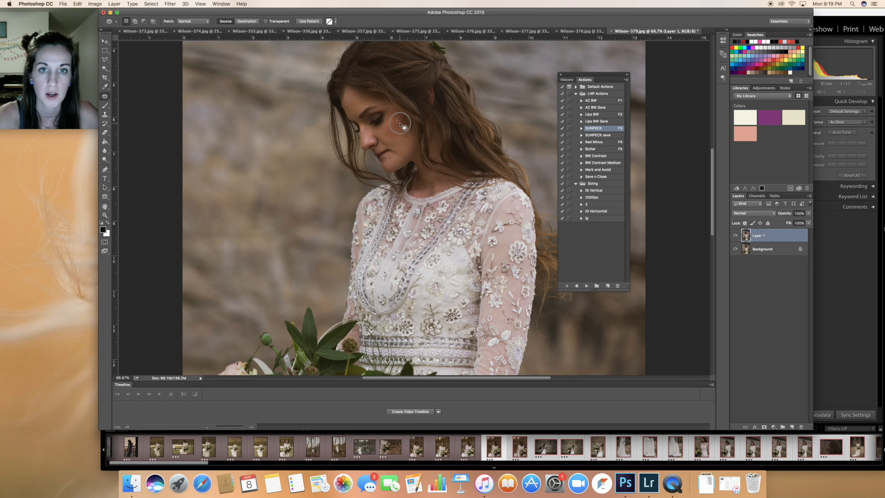
pyautogui.moveTo(399, 123); pyautogui.dragTo(402, 135)
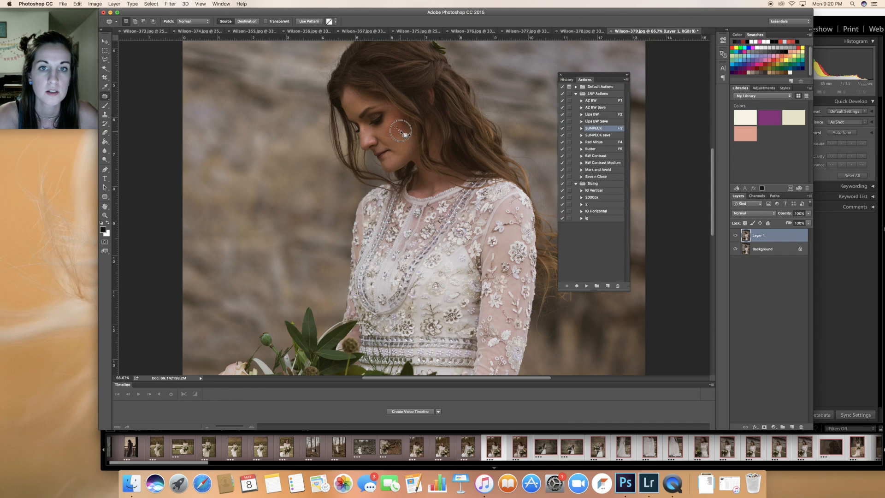
pyautogui.moveTo(408, 137)
pyautogui.mouseDown()
pyautogui.moveTo(395, 130)
pyautogui.moveTo(403, 134)
pyautogui.mouseUp()
pyautogui.press('super+d')
pyautogui.click(107, 100)
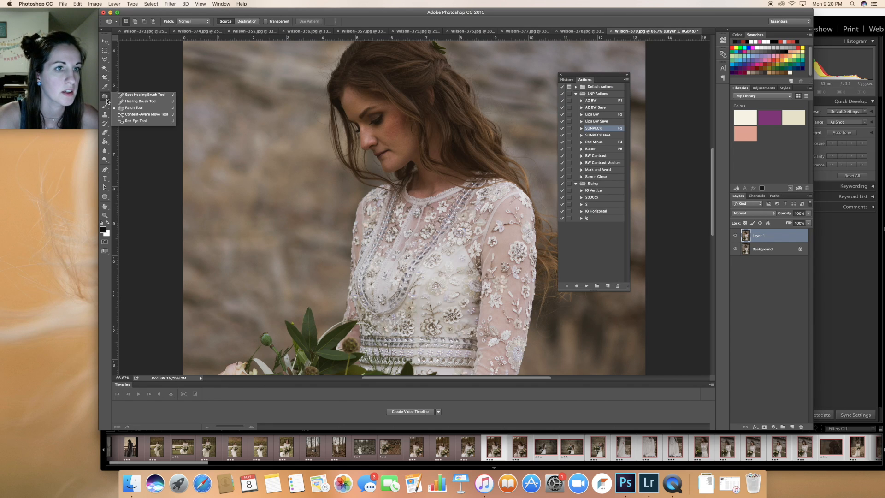
pyautogui.click(382, 130)
pyautogui.moveTo(382, 130); pyautogui.dragTo(384, 132)
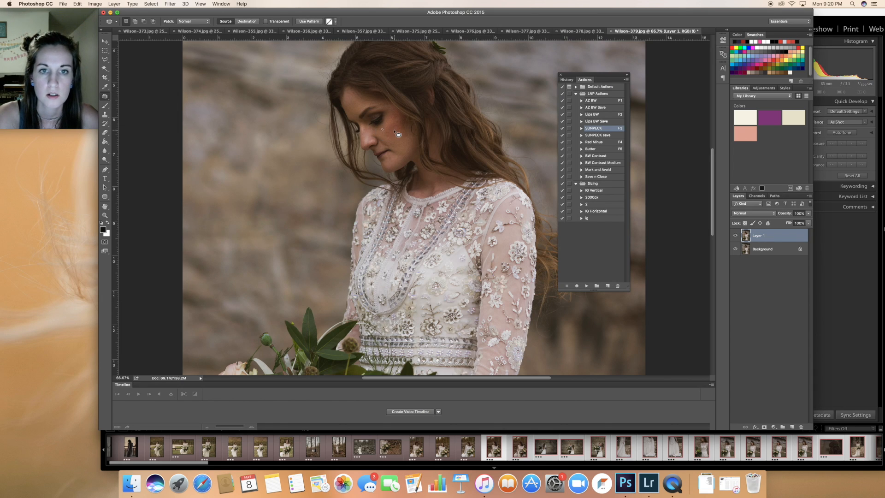
pyautogui.press('super+d')
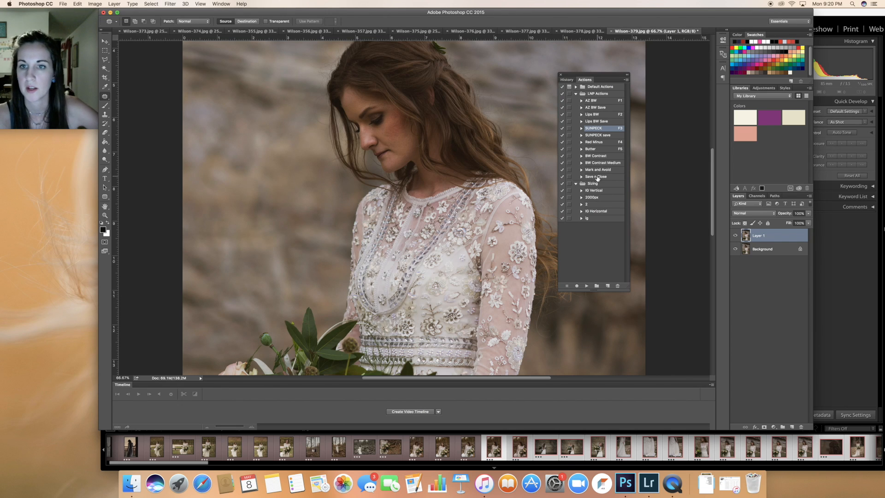
# - Run the Save n Close action on the retouched Wilson-379.jpg
pyautogui.click(596, 176)
pyautogui.click(766, 249)
pyautogui.press('BackSpace')
pyautogui.click(586, 286)
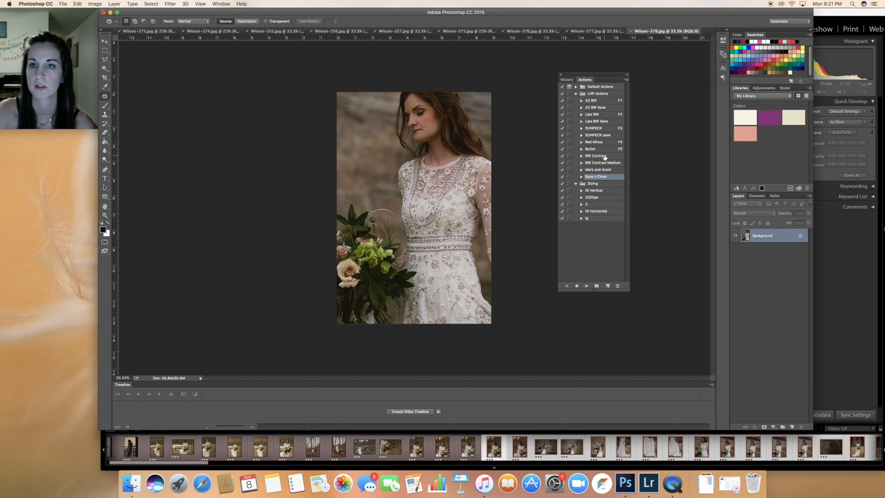
# - Convert Wilson-378.jpg to black and white with the Lips BW action and finish it with the Save n Close action
pyautogui.click(605, 115)
pyautogui.click(587, 286)
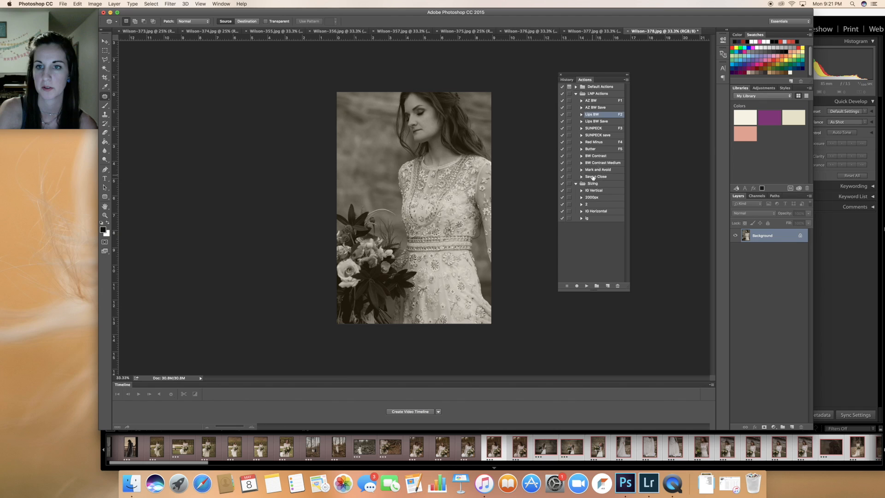
pyautogui.click(592, 177)
pyautogui.click(586, 286)
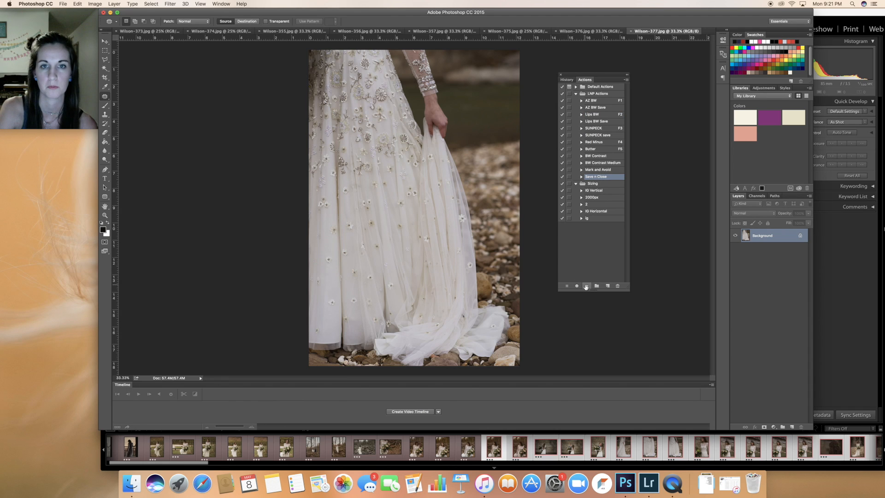
# - Close all remaining open photos, from Wilson-377.jpg through Wilson-373.jpg, without editing them
pyautogui.click(630, 31)
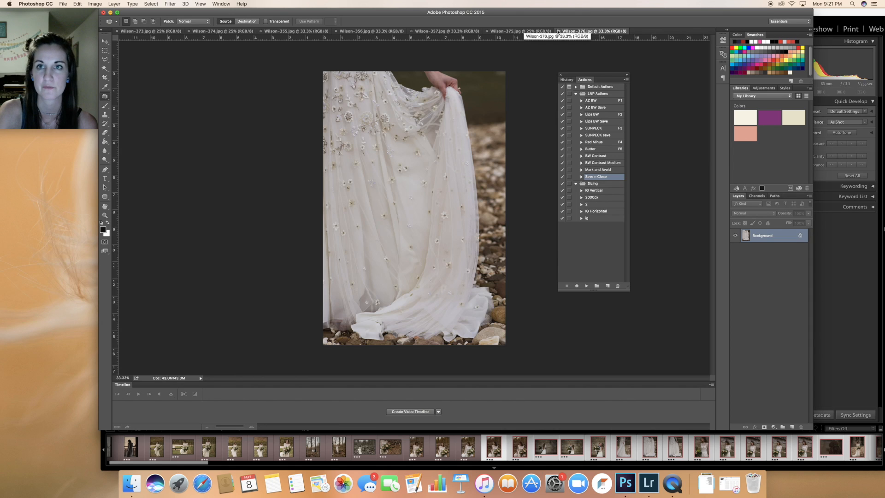
pyautogui.click(558, 31)
pyautogui.click(487, 32)
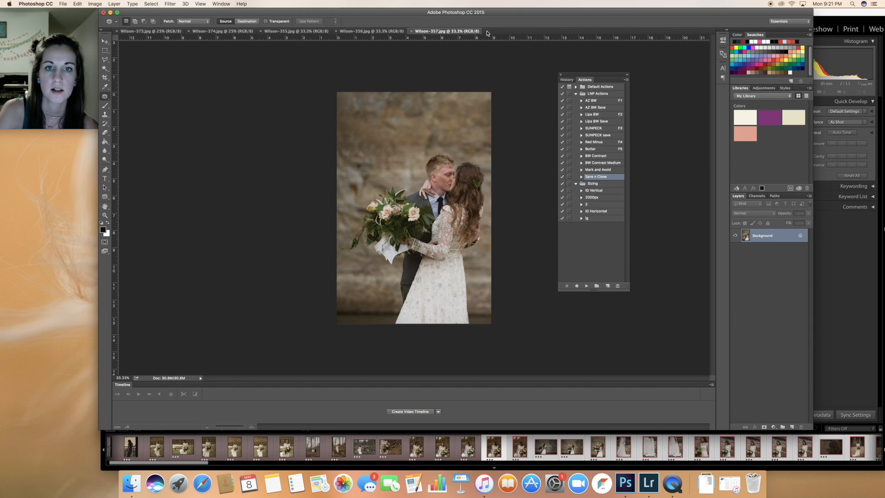
pyautogui.click(411, 31)
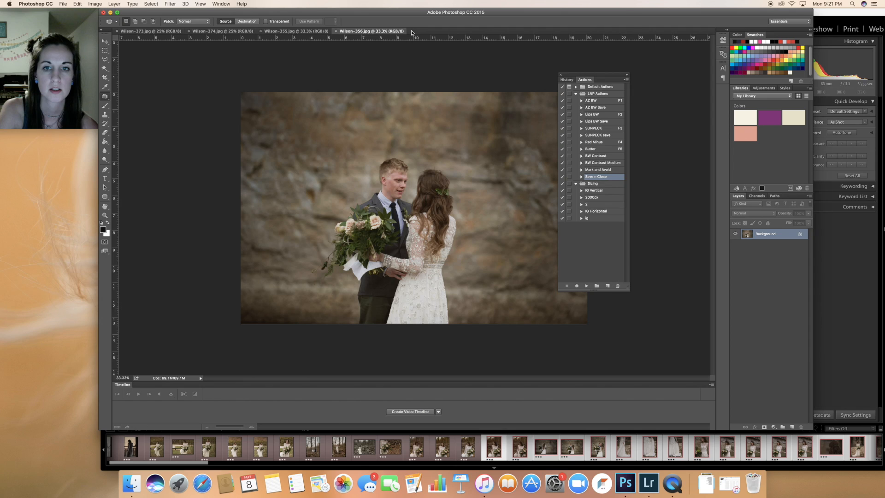
pyautogui.click(335, 31)
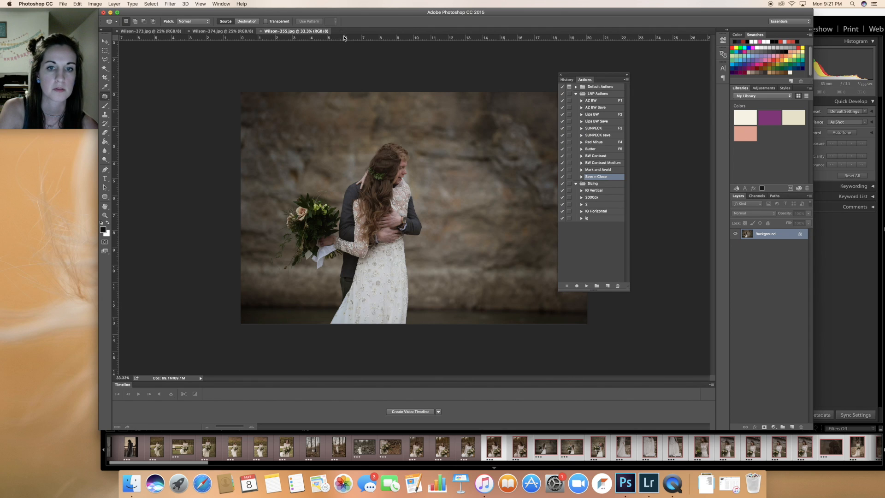
pyautogui.click(260, 31)
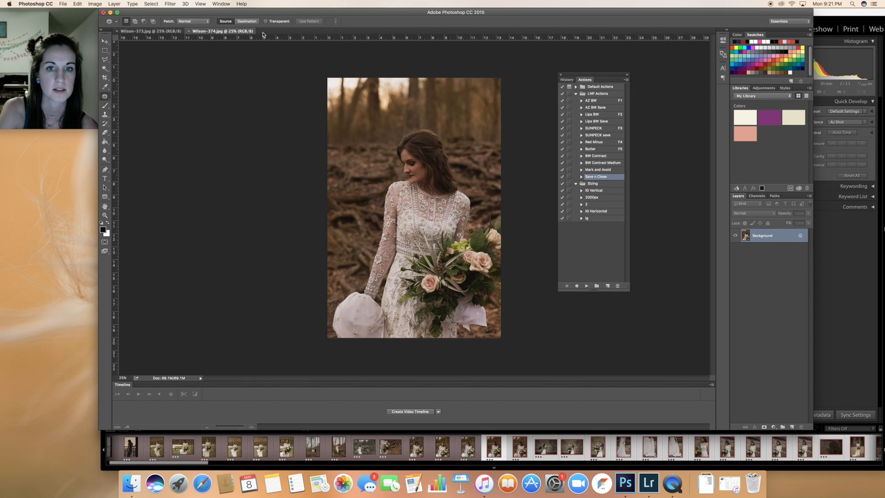
pyautogui.click(188, 31)
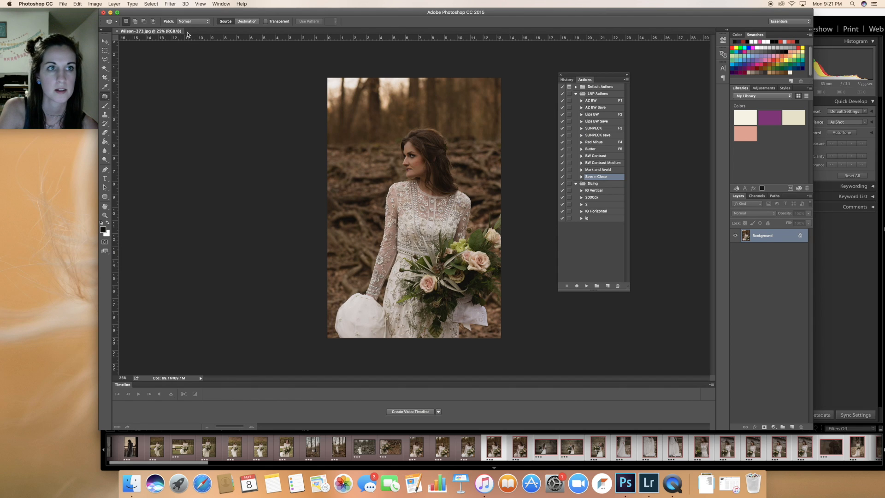
pyautogui.click(118, 31)
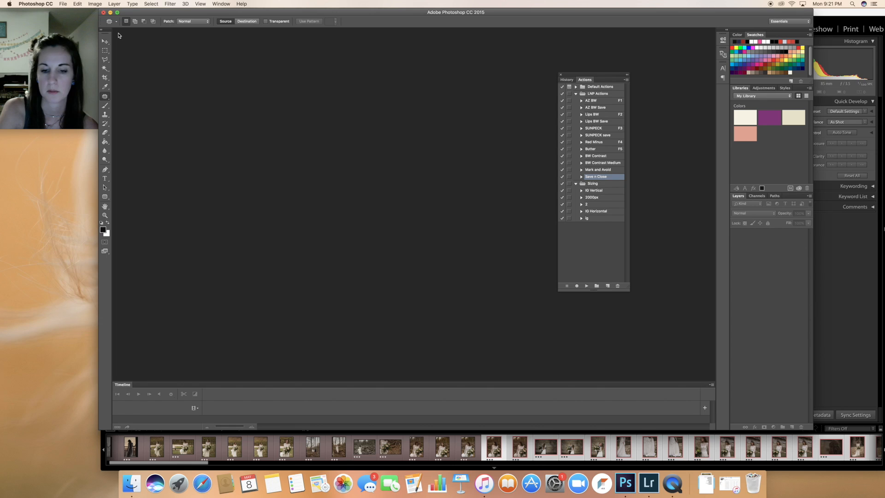
# - Switch to Lightroom and look through the landscape and venue photos in the Wilson Wedding Photos folder
pyautogui.click(822, 17)
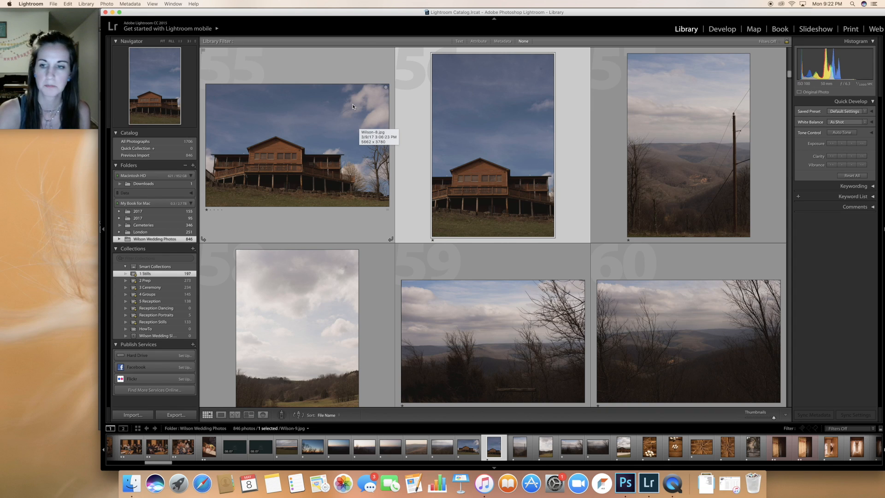
pyautogui.scroll(4, 353, 106)
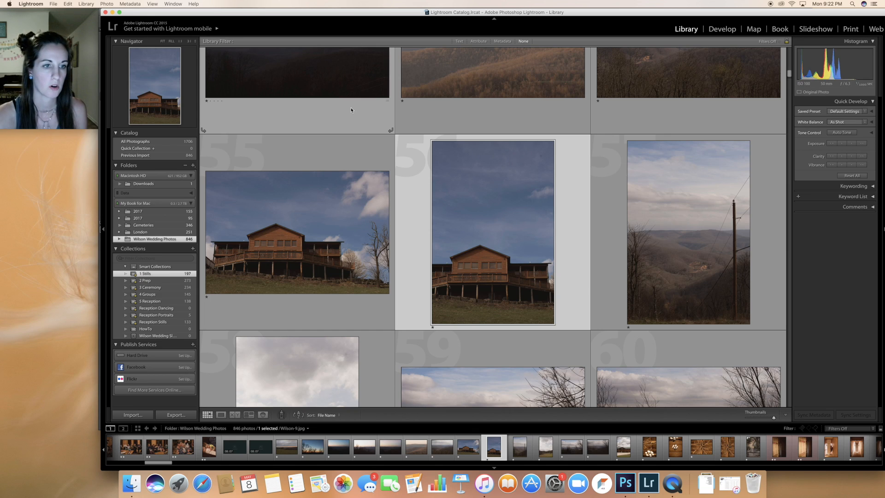
pyautogui.scroll(3, 352, 110)
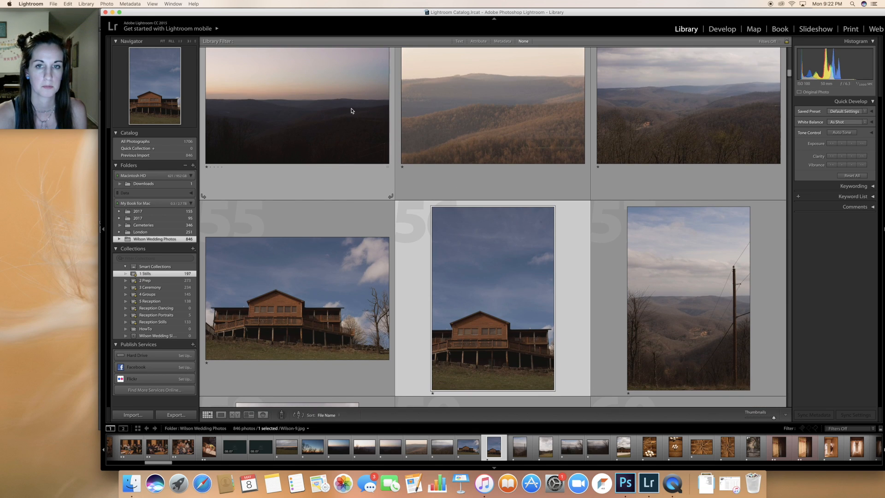
pyautogui.scroll(1, 351, 111)
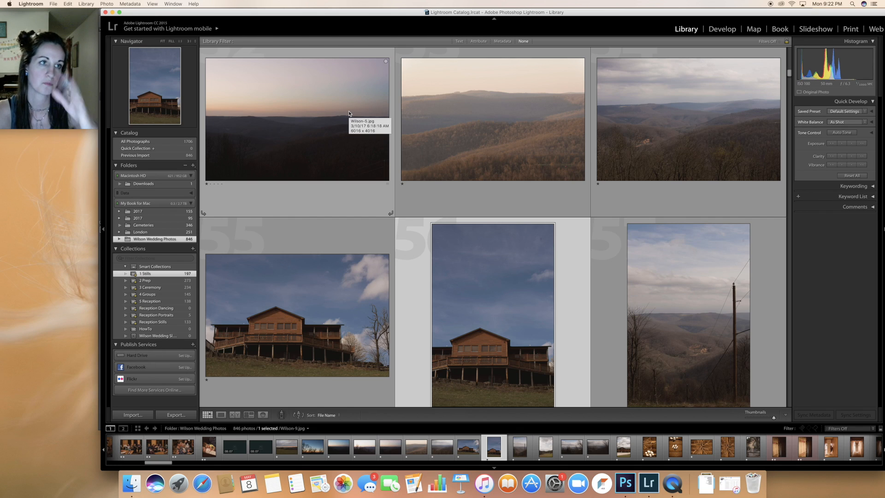
# - In Finder, open the Wilson Wedding Photos folder on My Book for Mac, within Weddings/Engagement/Couples, and review its numbered category subfolders
pyautogui.click(131, 488)
pyautogui.click(341, 237)
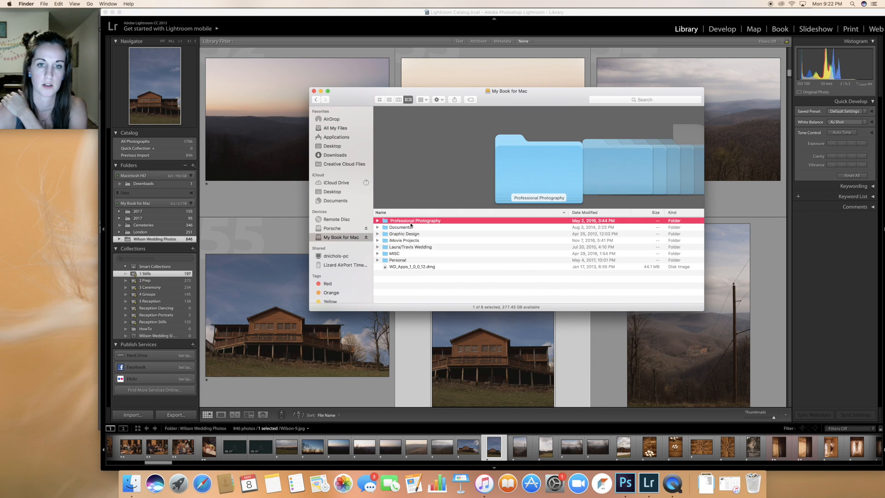
pyautogui.doubleClick(389, 223)
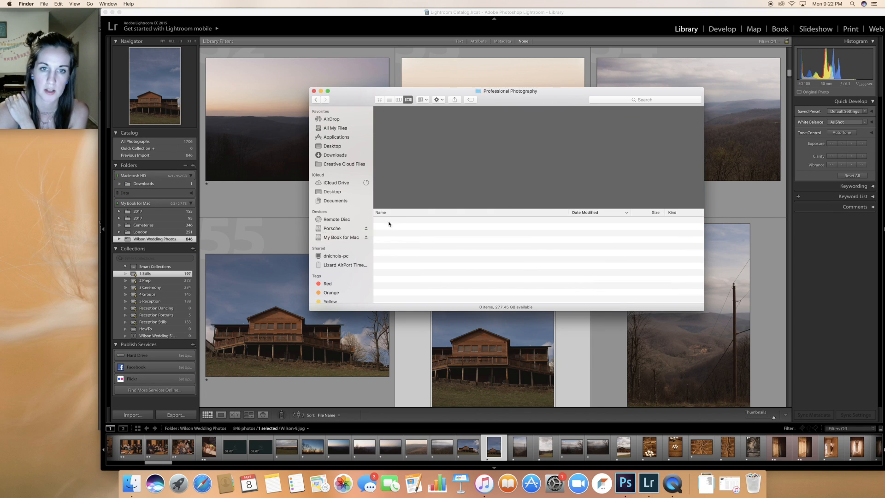
pyautogui.click(404, 223)
pyautogui.doubleClick(479, 223)
pyautogui.doubleClick(433, 227)
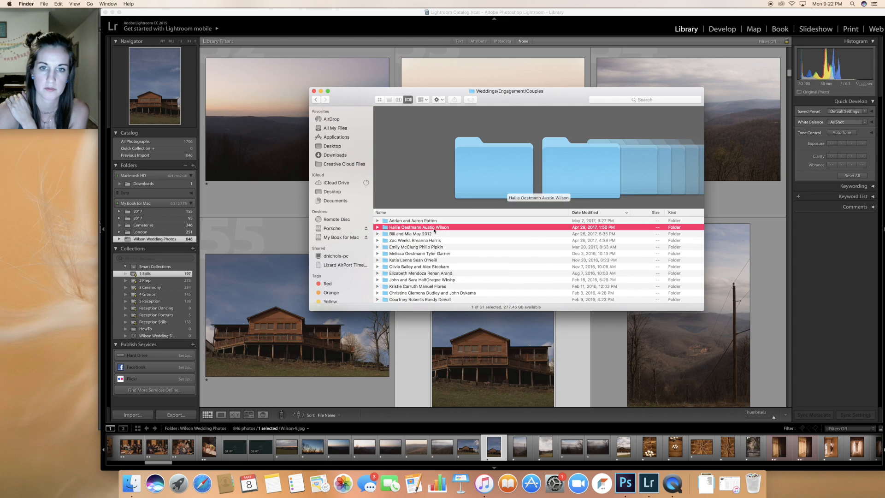
pyautogui.click(418, 234)
pyautogui.doubleClick(418, 235)
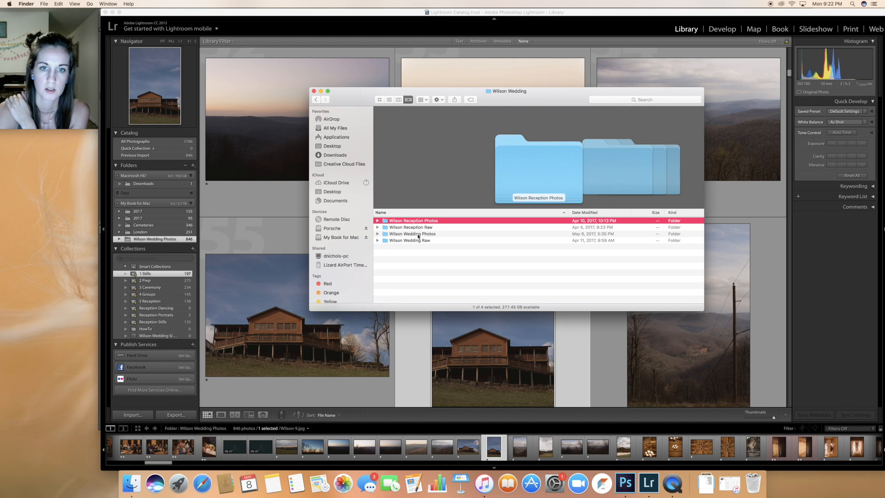
pyautogui.doubleClick(428, 234)
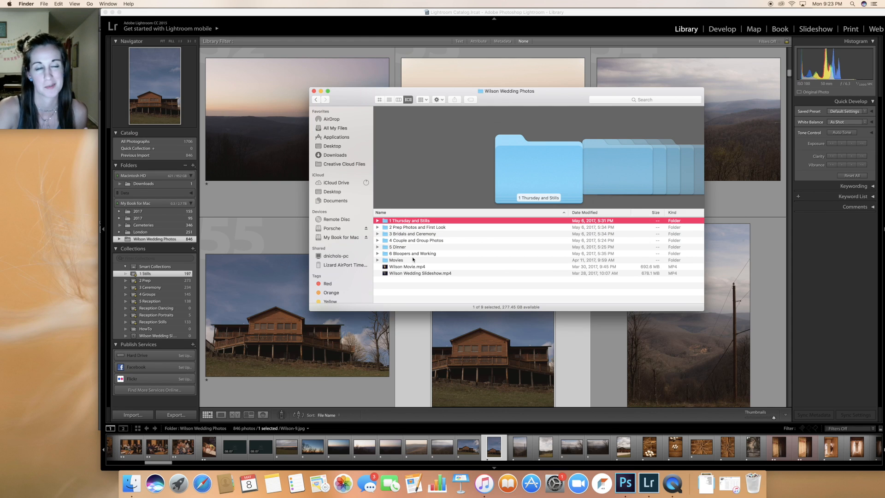
pyautogui.click(441, 247)
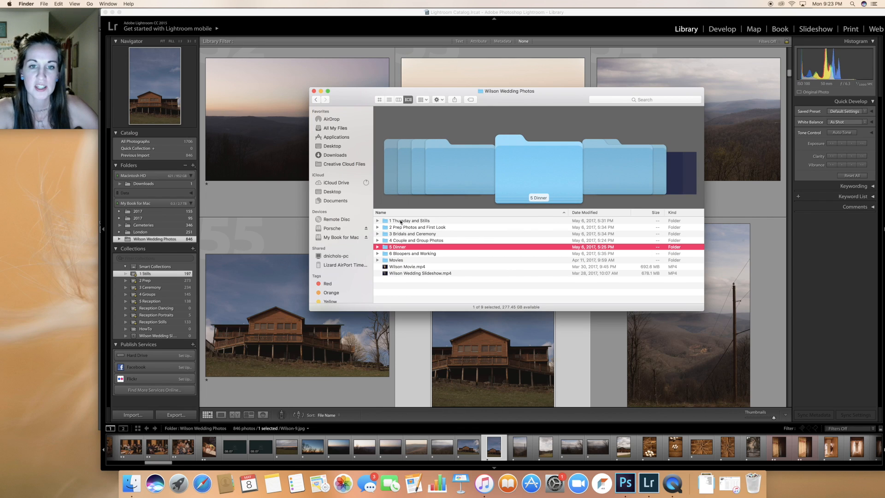
pyautogui.click(400, 222)
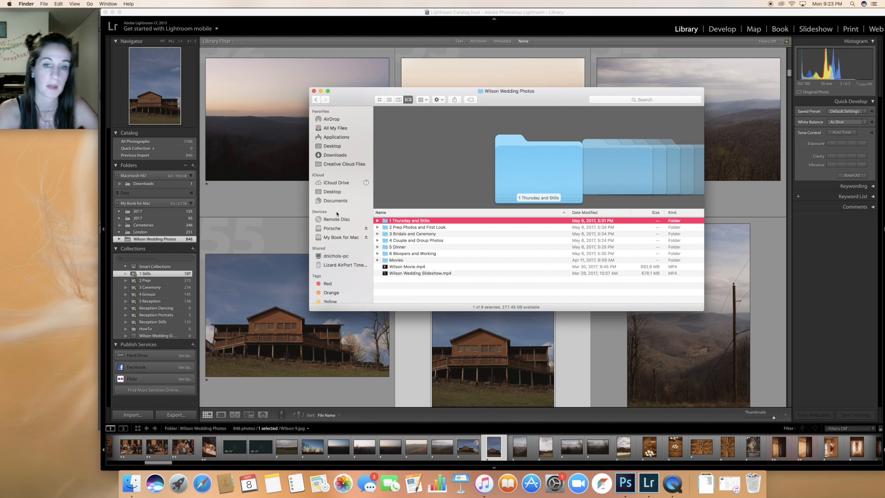
# - In Lightroom, examine the Rename Photo options for file naming, custom text and start number on the selected photo
pyautogui.click(251, 59)
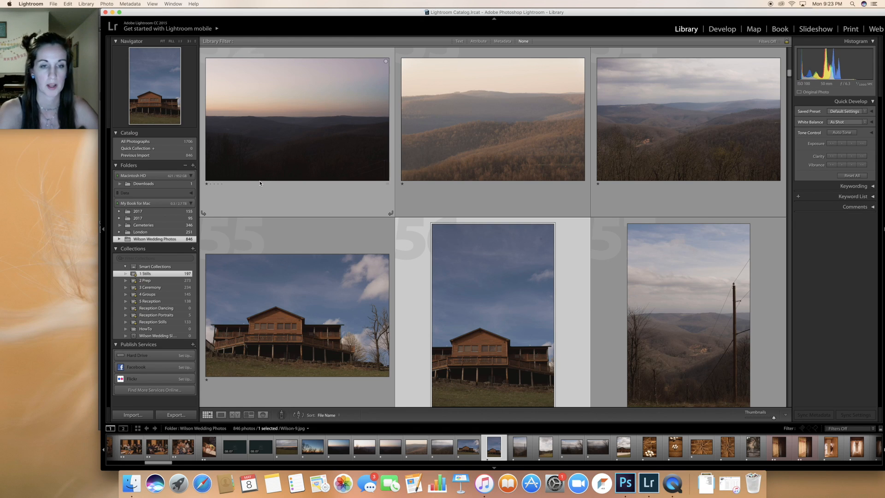
pyautogui.click(87, 4)
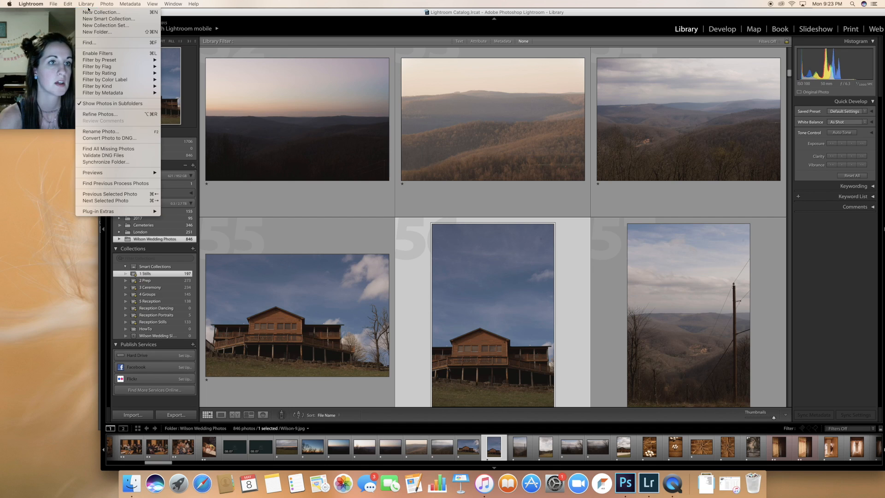
pyautogui.click(118, 132)
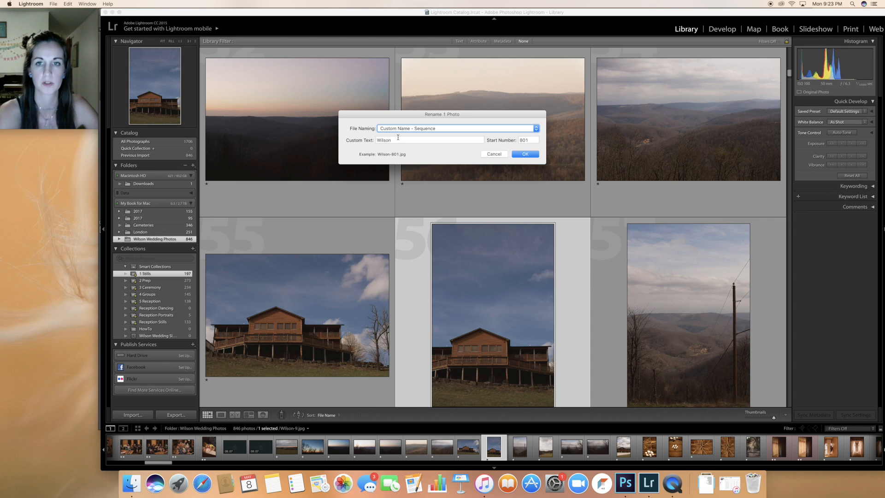
pyautogui.click(523, 154)
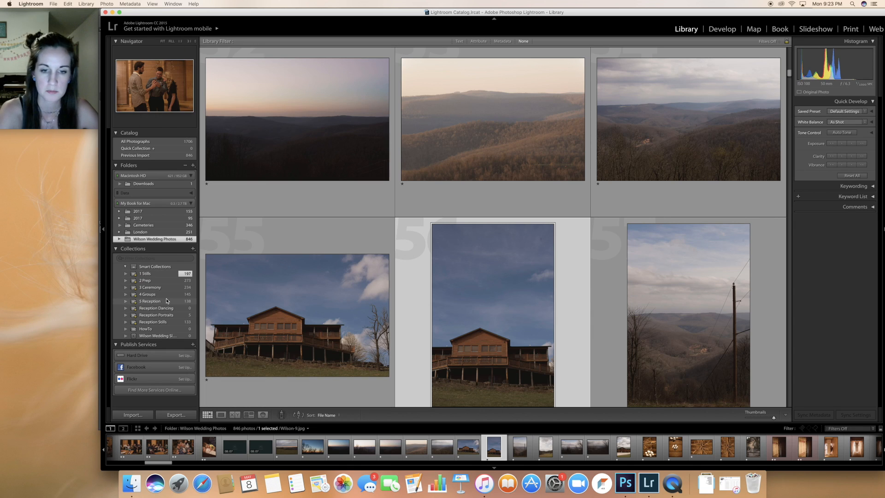
# - Switch to Safari, go to shootproof.com and log in to the studio dashboard
pyautogui.click(132, 482)
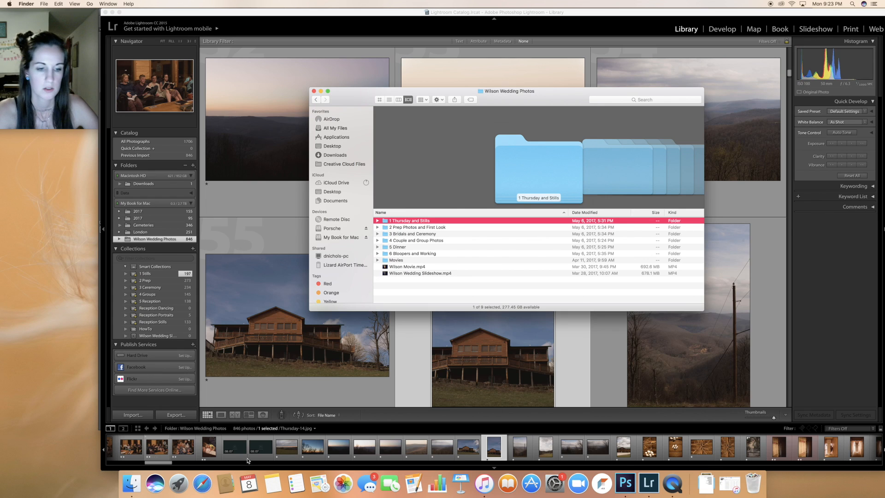
pyautogui.click(198, 485)
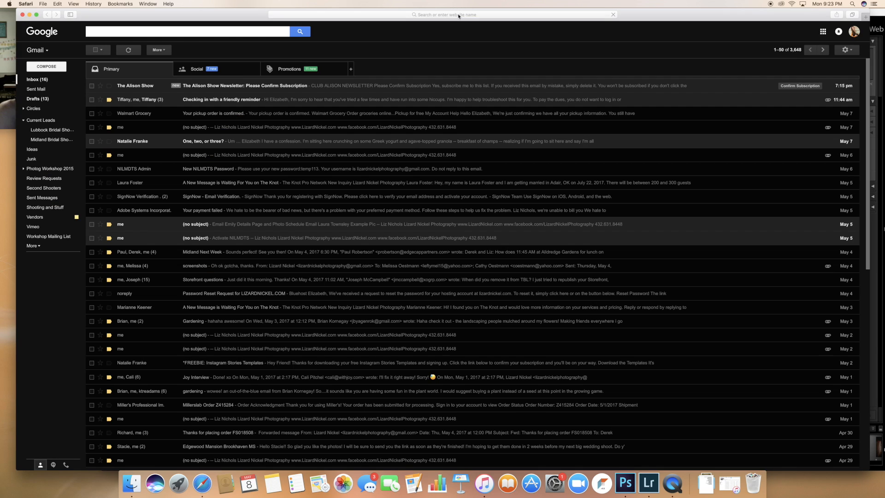
pyautogui.click(458, 17)
pyautogui.write('shootproof.com')
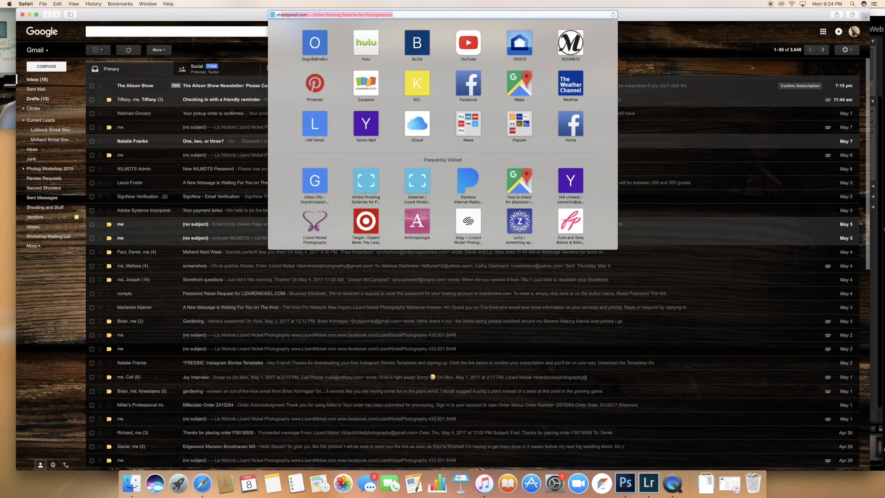
pyautogui.press('Return')
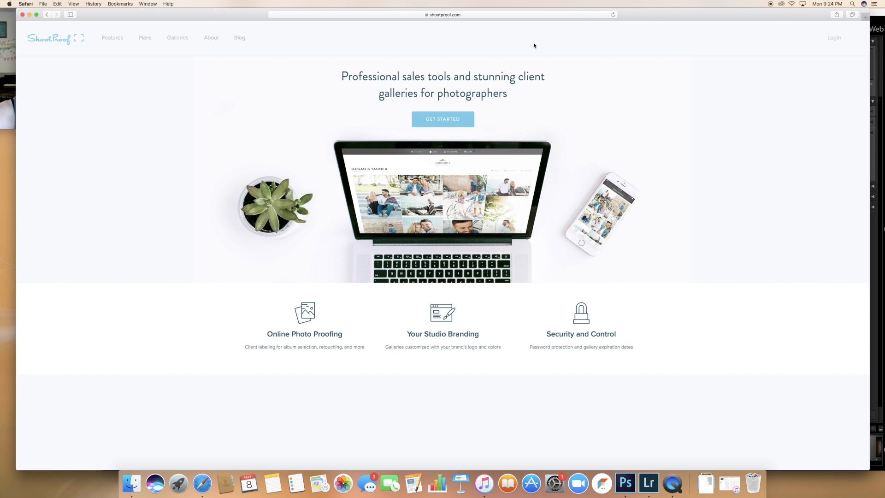
pyautogui.click(828, 39)
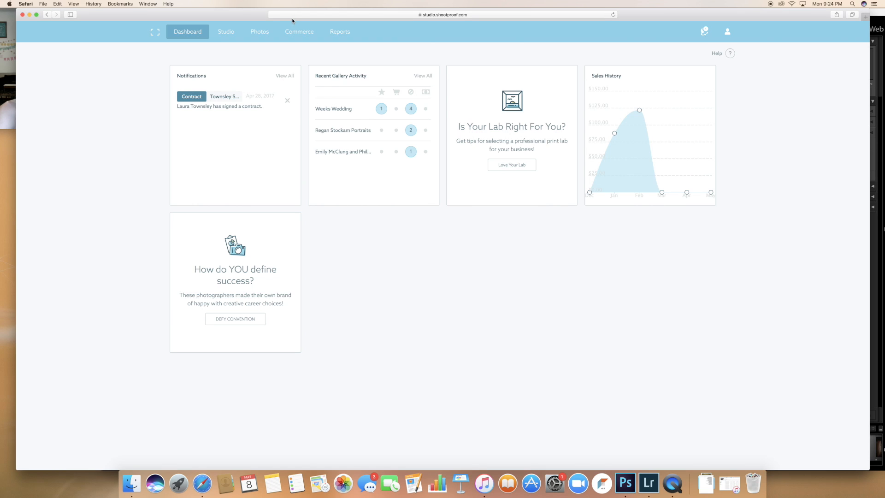
# - Open the Wilson Wedding gallery from the Photos galleries and look through all of its photos
pyautogui.moveTo(259, 32)
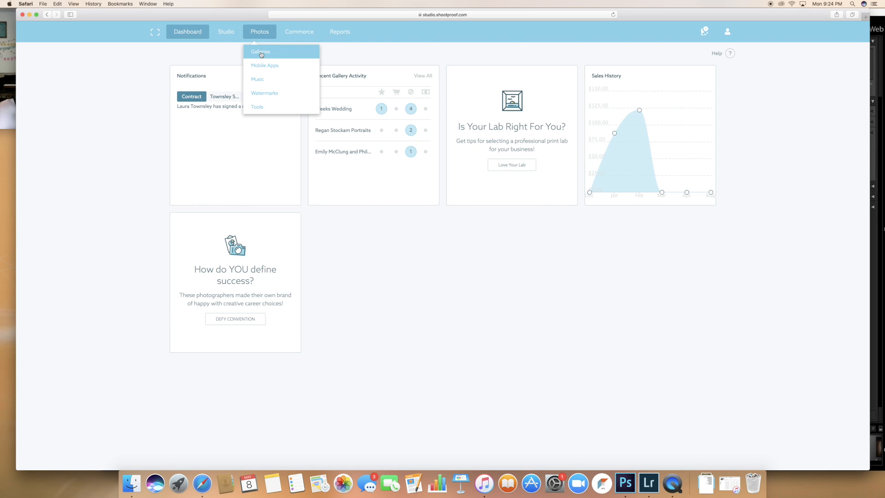
pyautogui.click(263, 51)
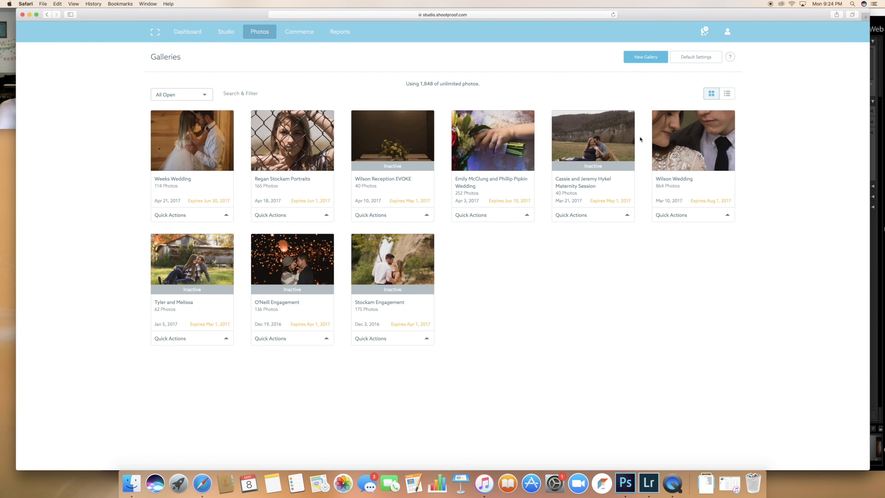
pyautogui.moveTo(688, 150)
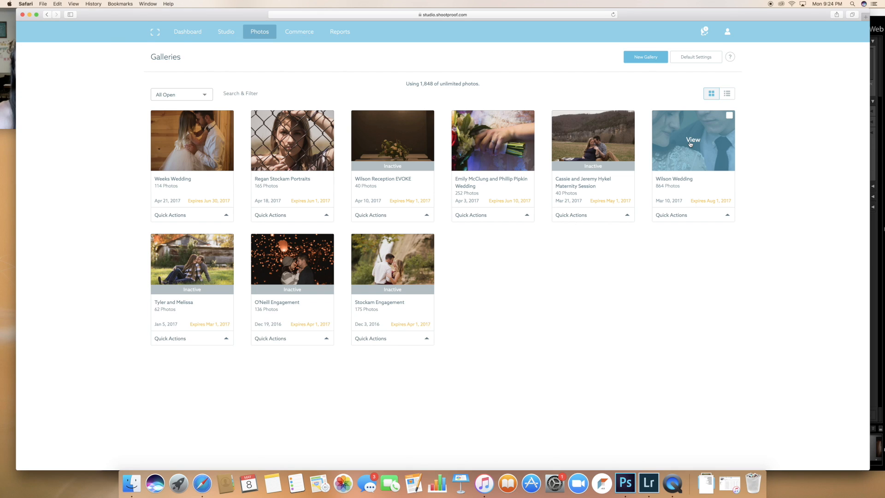
pyautogui.click(689, 144)
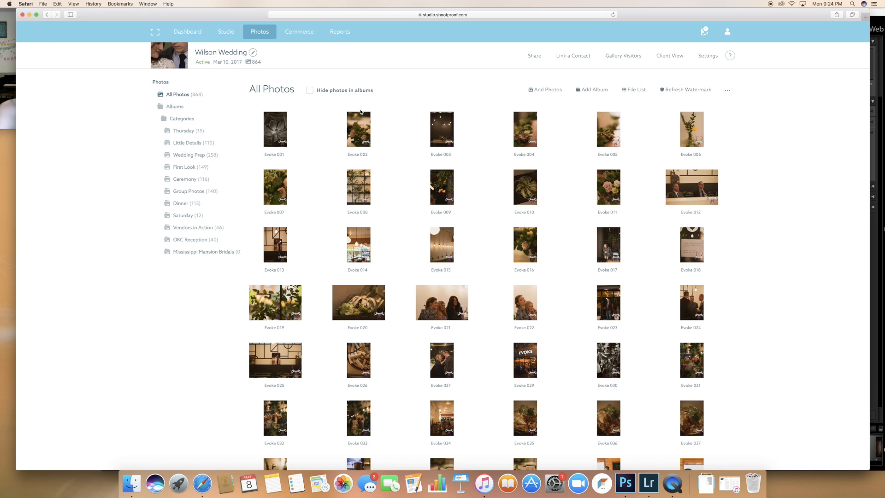
pyautogui.scroll(-5, 362, 110)
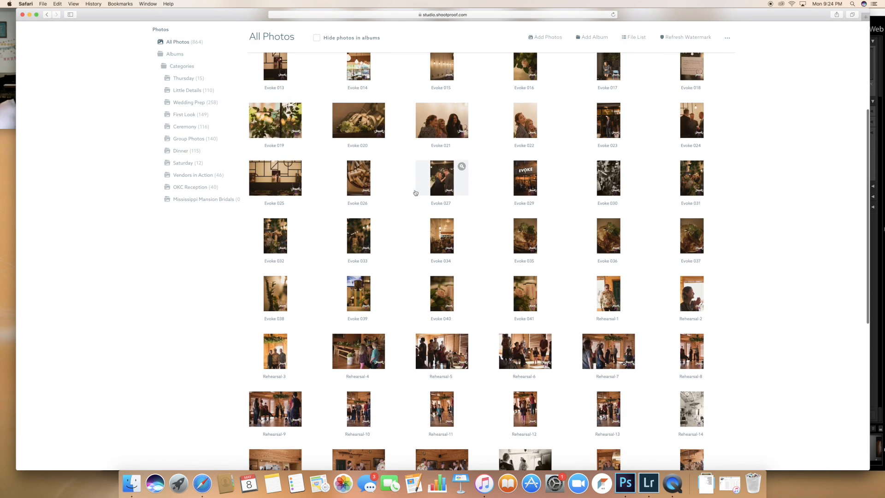
pyautogui.scroll(-15, 415, 192)
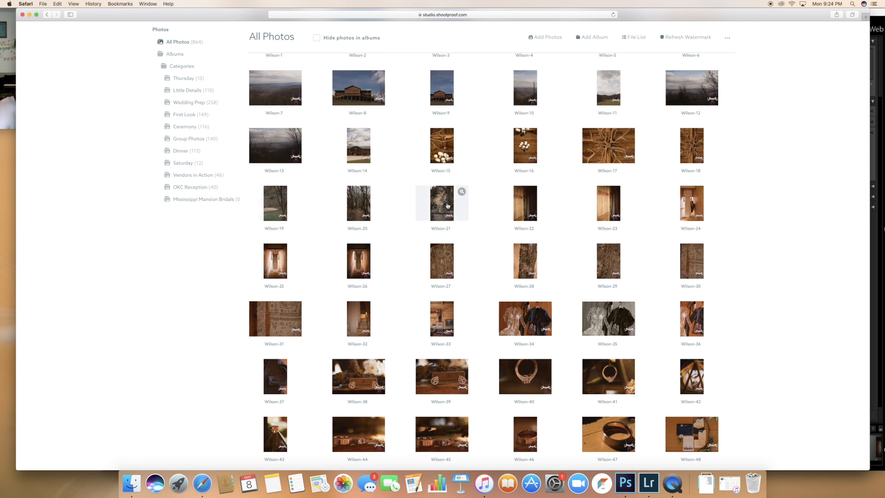
pyautogui.scroll(20, 459, 202)
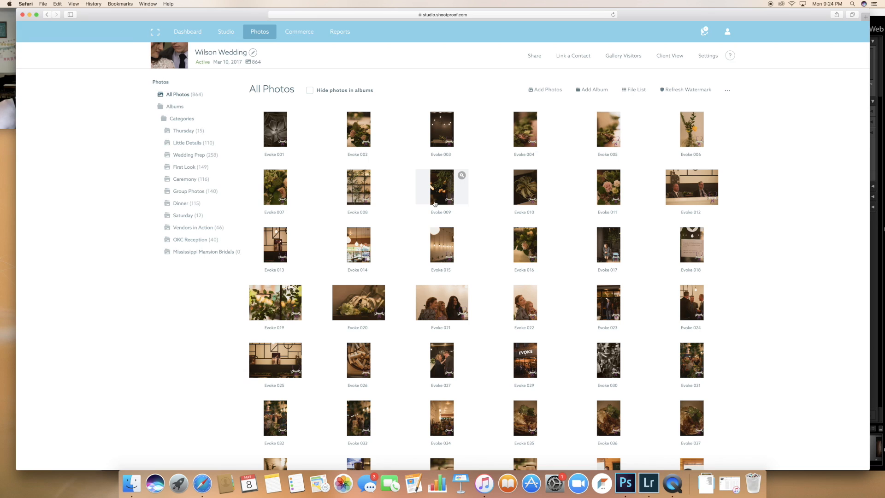
# - Open the client view of the Wilson Wedding gallery and enter the gallery password to access it
pyautogui.click(669, 56)
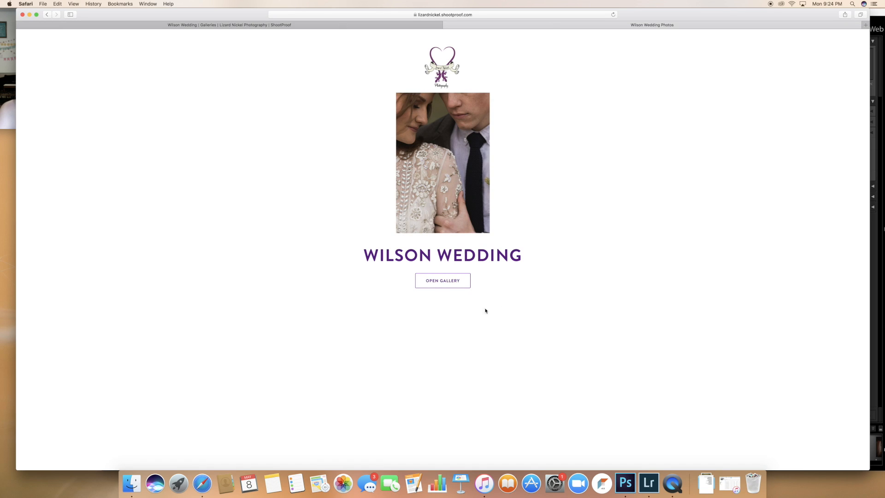
pyautogui.click(442, 280)
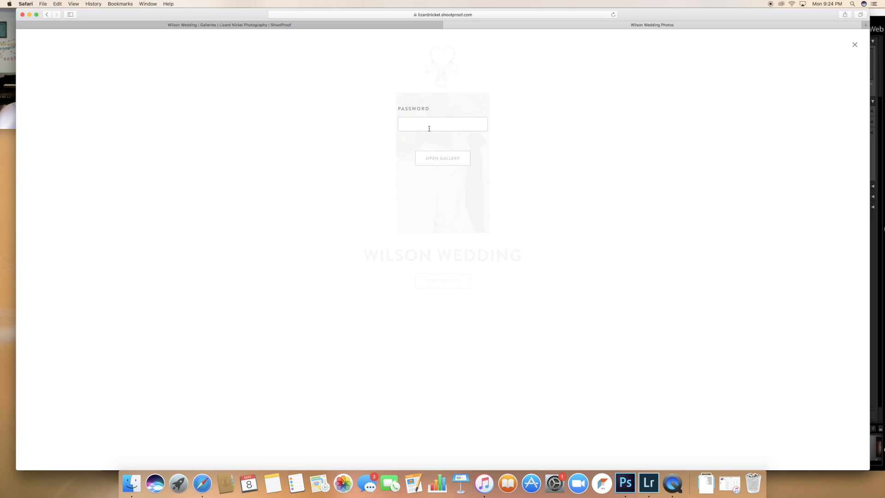
pyautogui.write('•••')
pyautogui.click(439, 159)
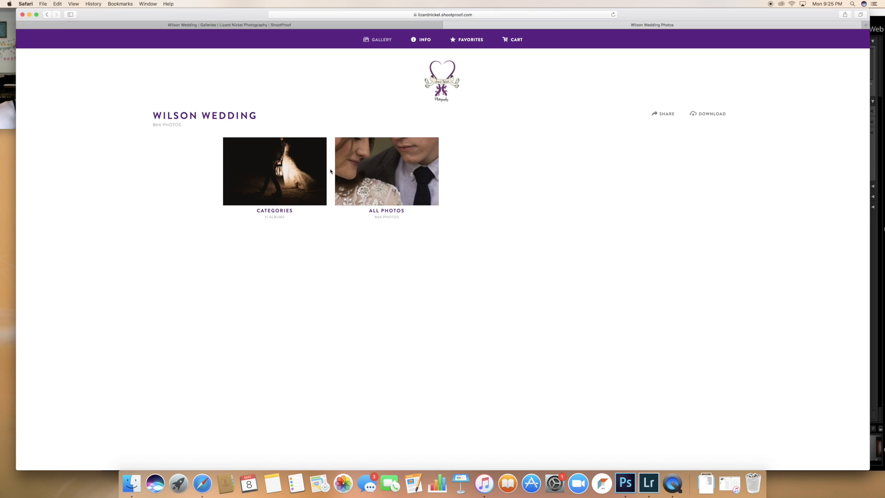
# - View the Categories albums in the client gallery, and return to the studio page of the Wilson Wedding gallery
pyautogui.click(287, 171)
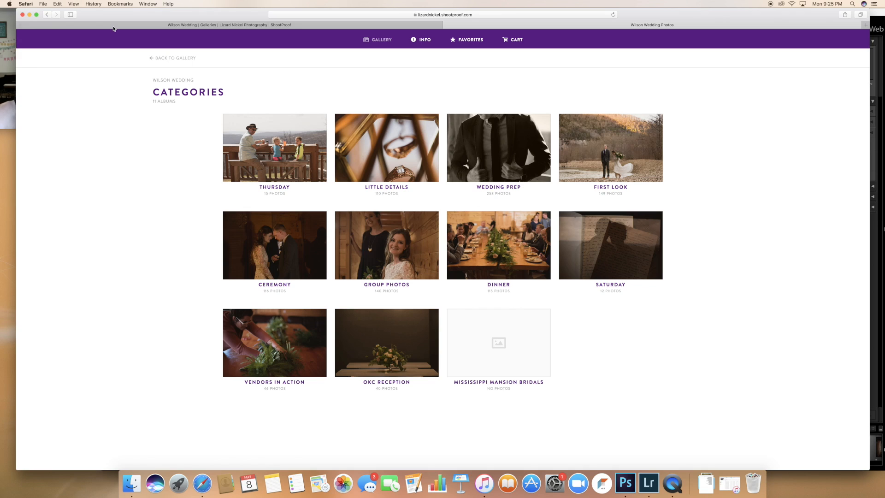
pyautogui.click(162, 63)
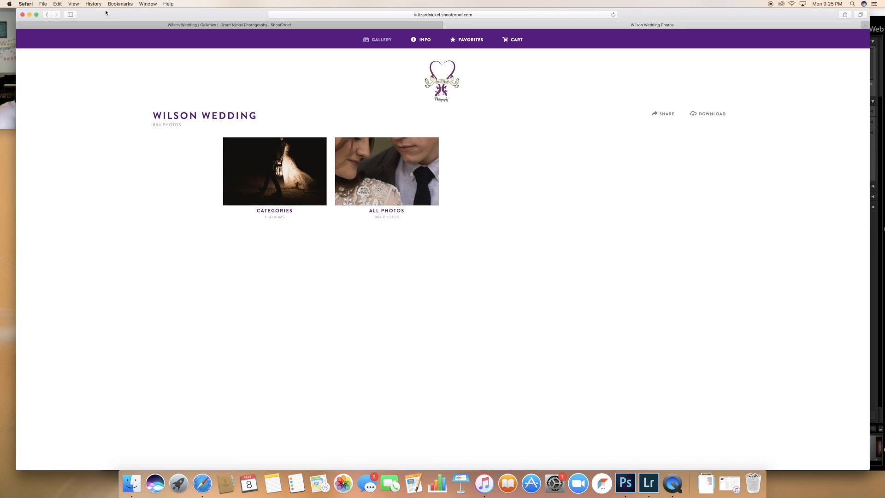
pyautogui.click(345, 25)
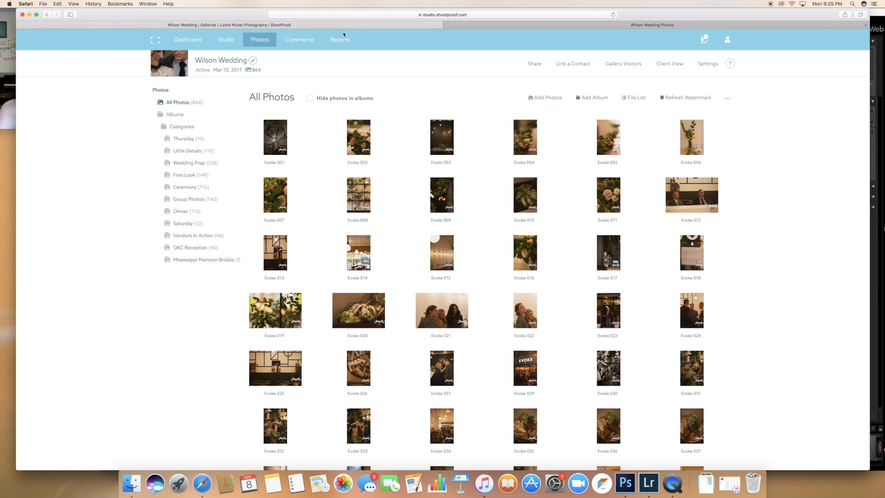
pyautogui.click(10, 13)
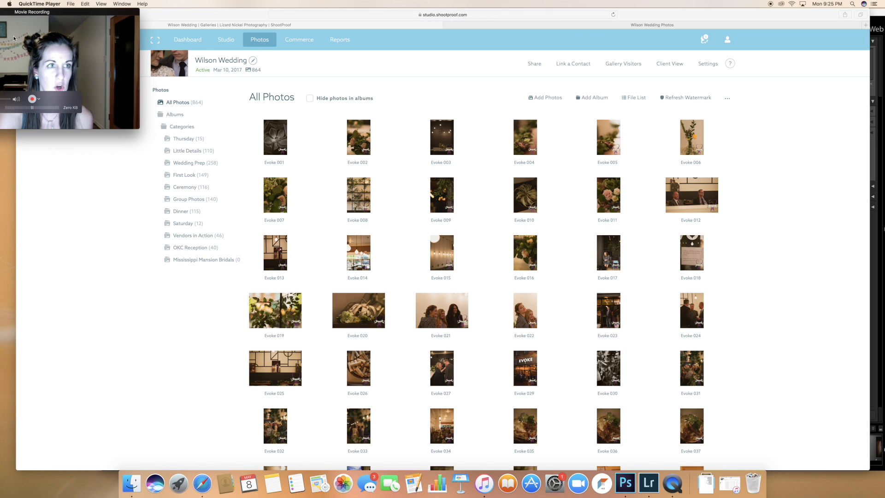
pyautogui.moveTo(29, 13); pyautogui.dragTo(58, 12)
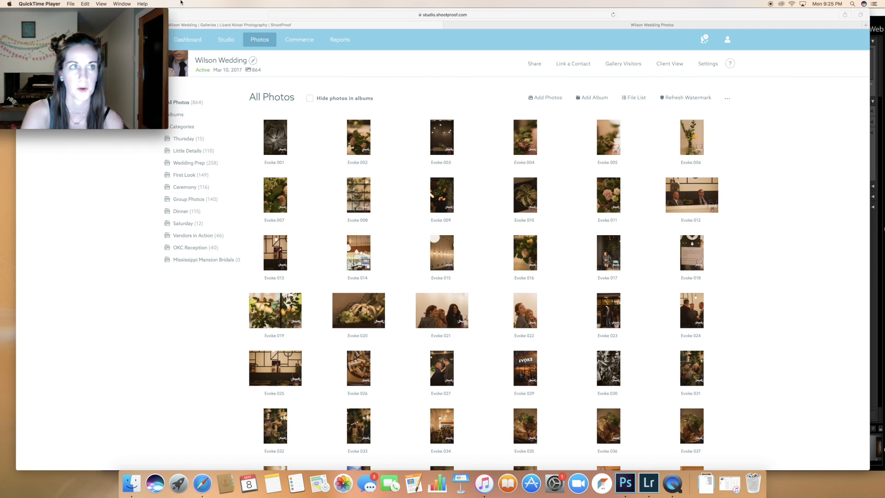
pyautogui.moveTo(144, 14)
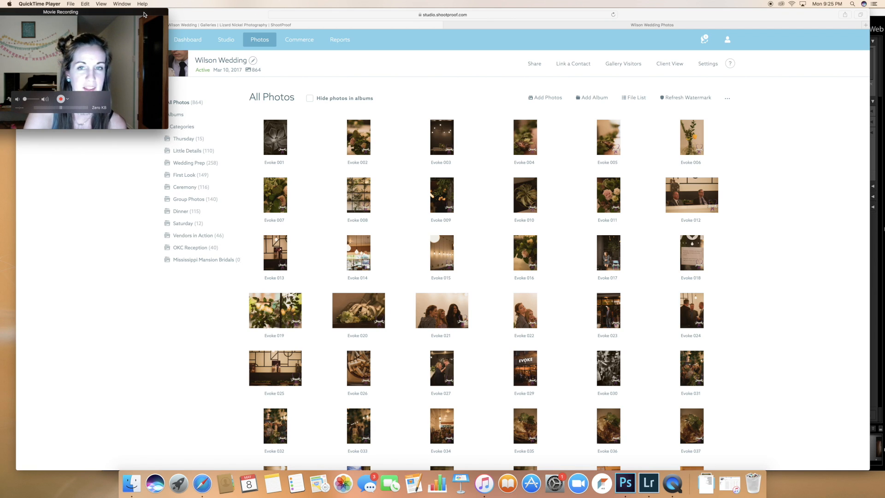